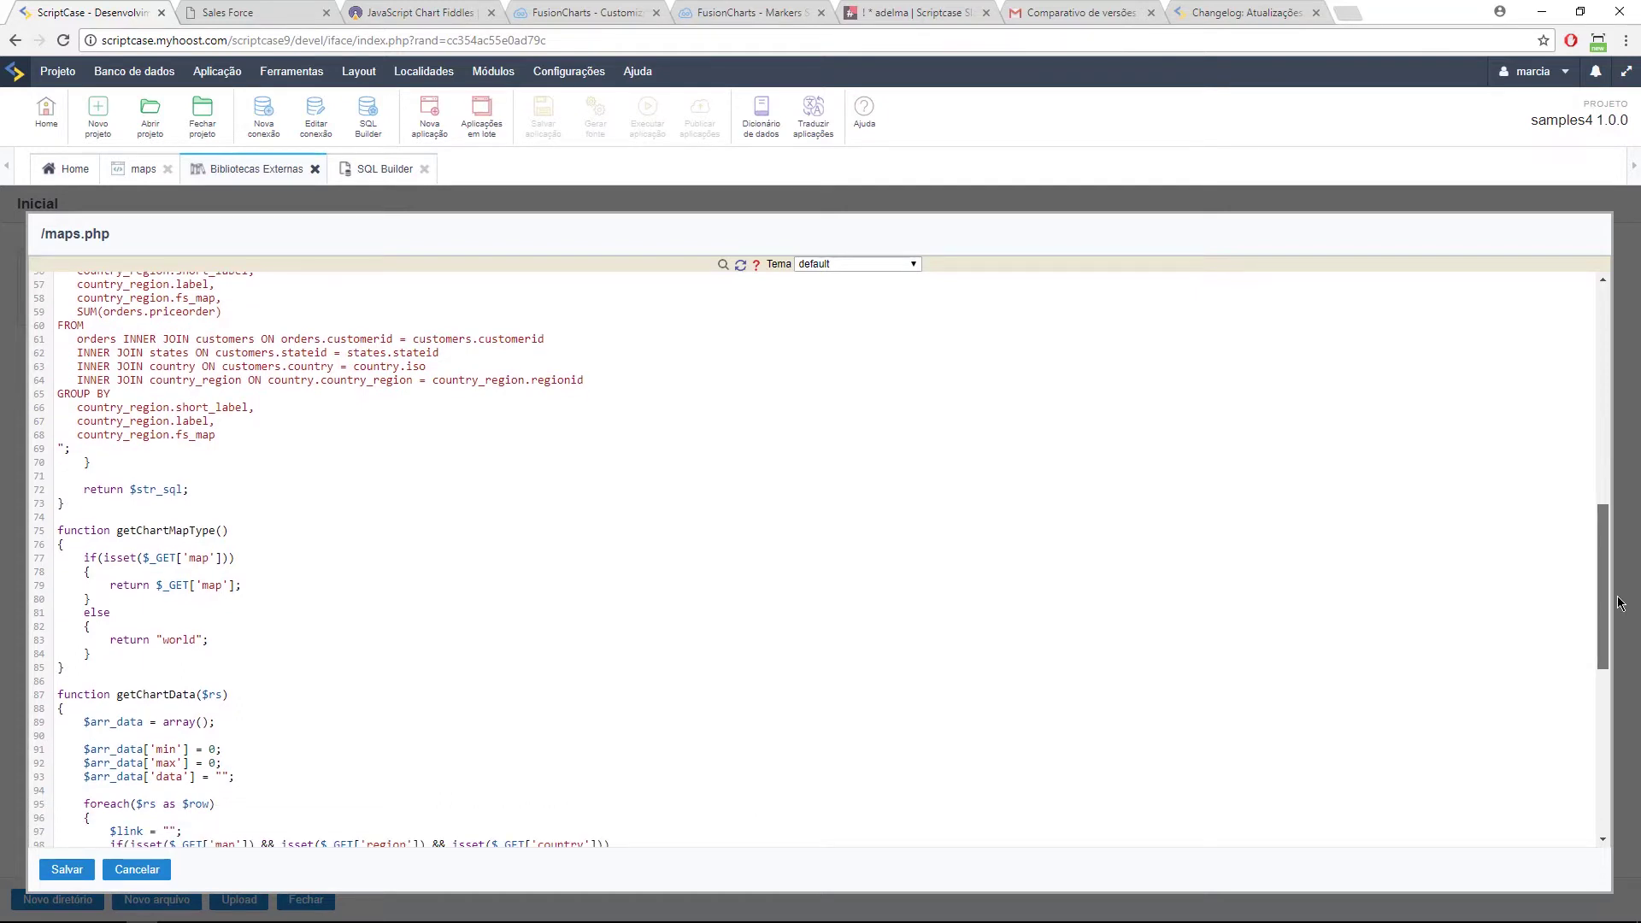
Step: Scroll through the maps.php library and highlight the getHtmlBackButton function
scroll(48, 574, down, 5)
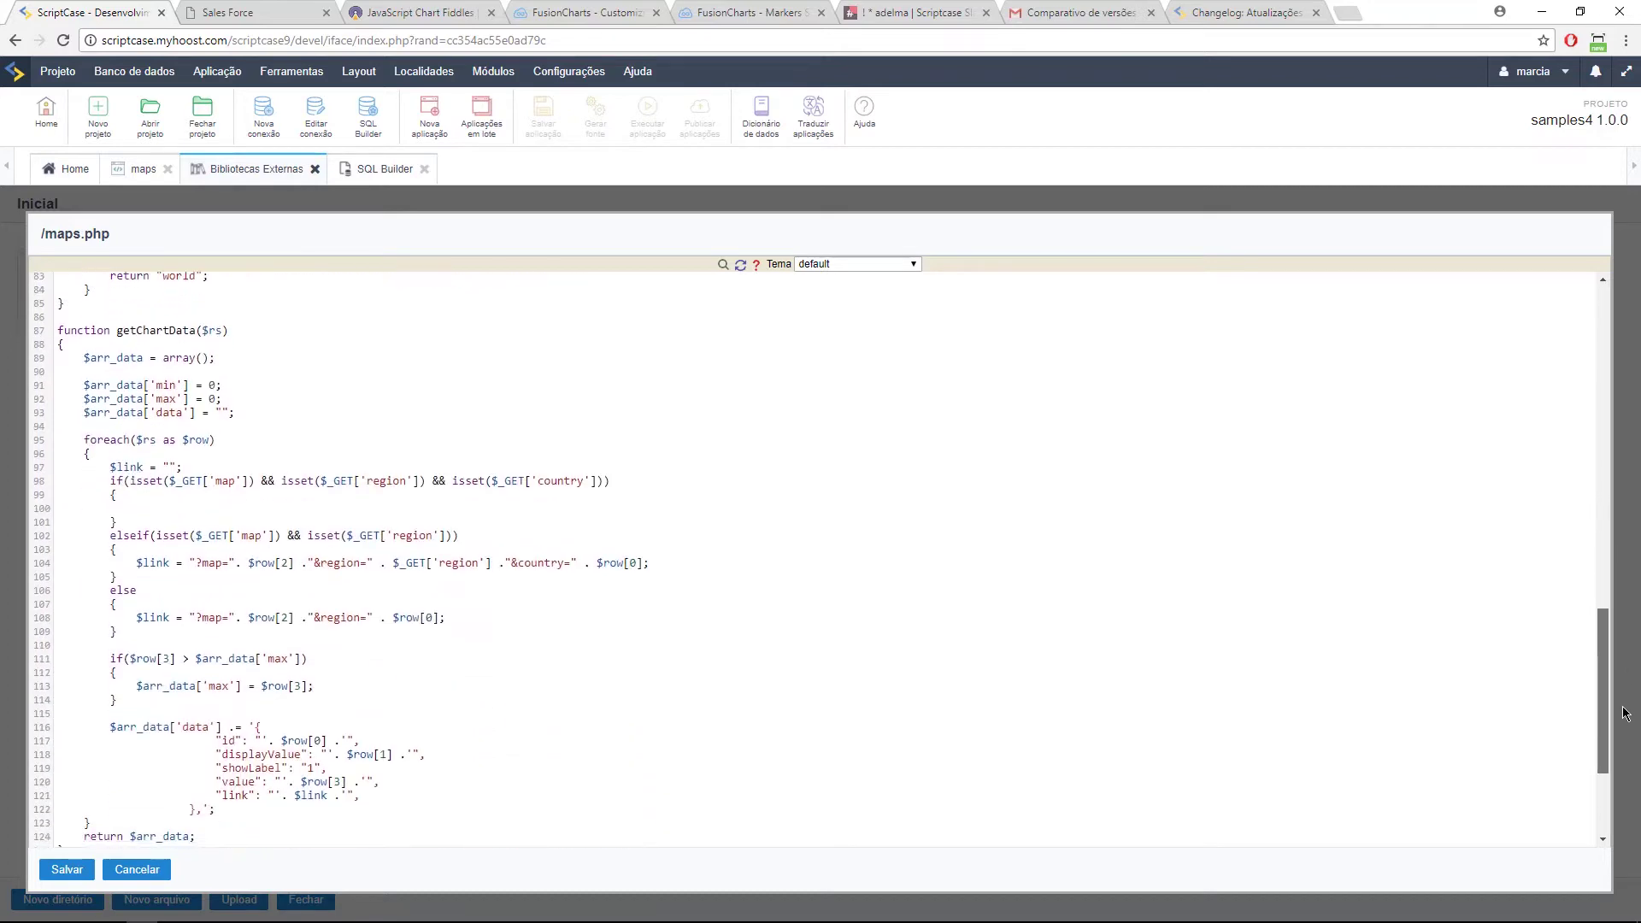
scroll(363, 676, down, 4)
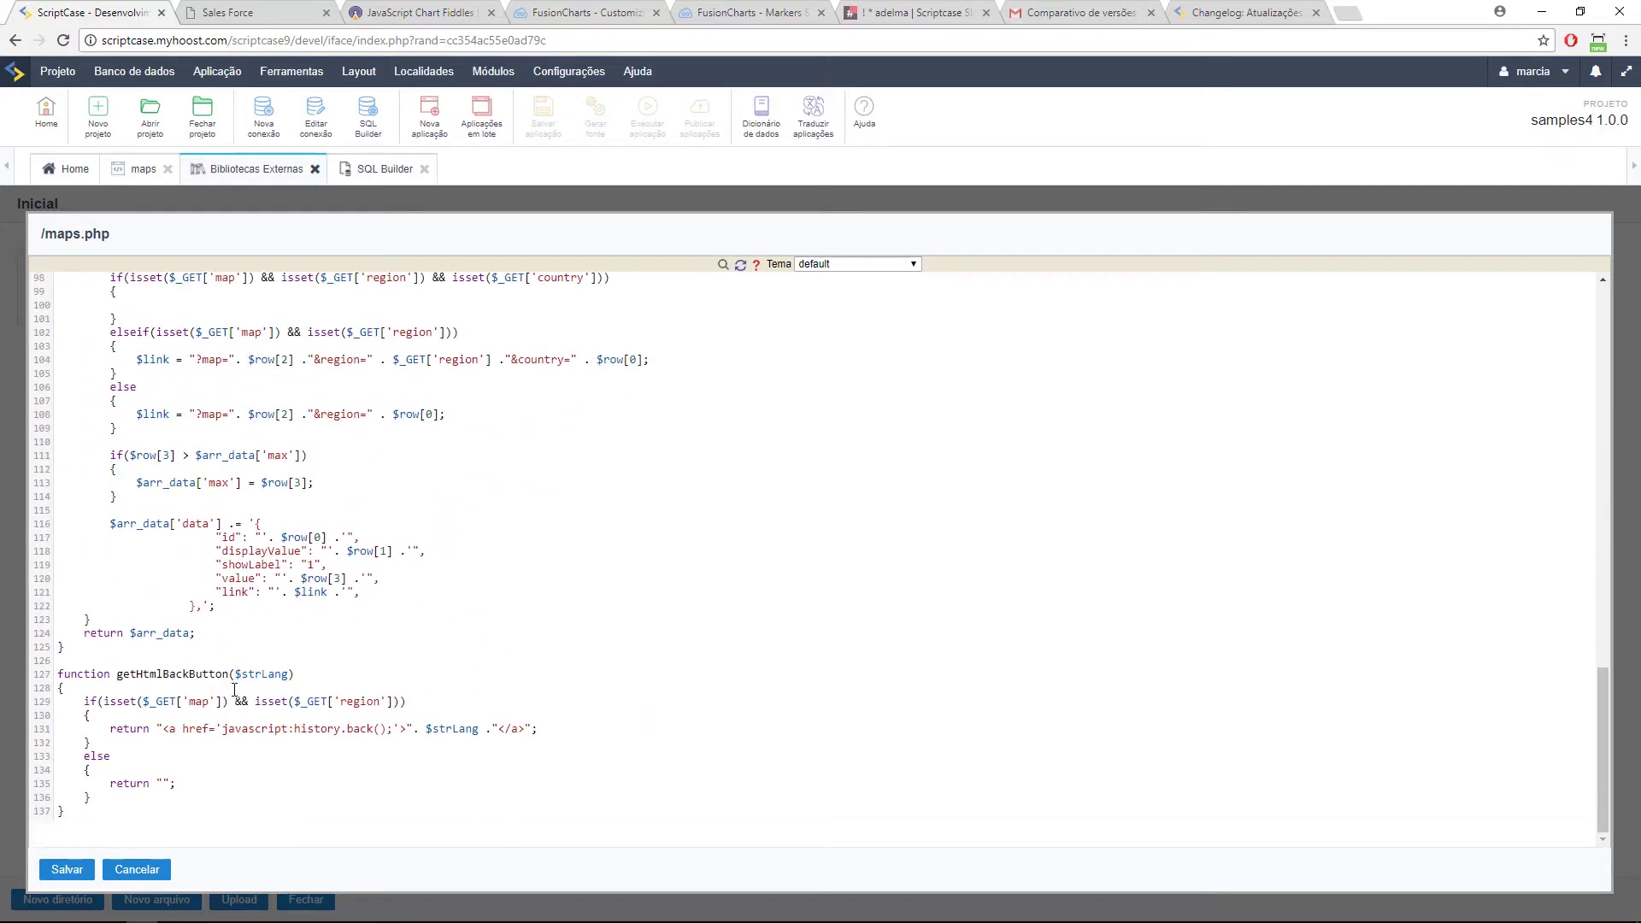
drag(75, 814, 76, 681)
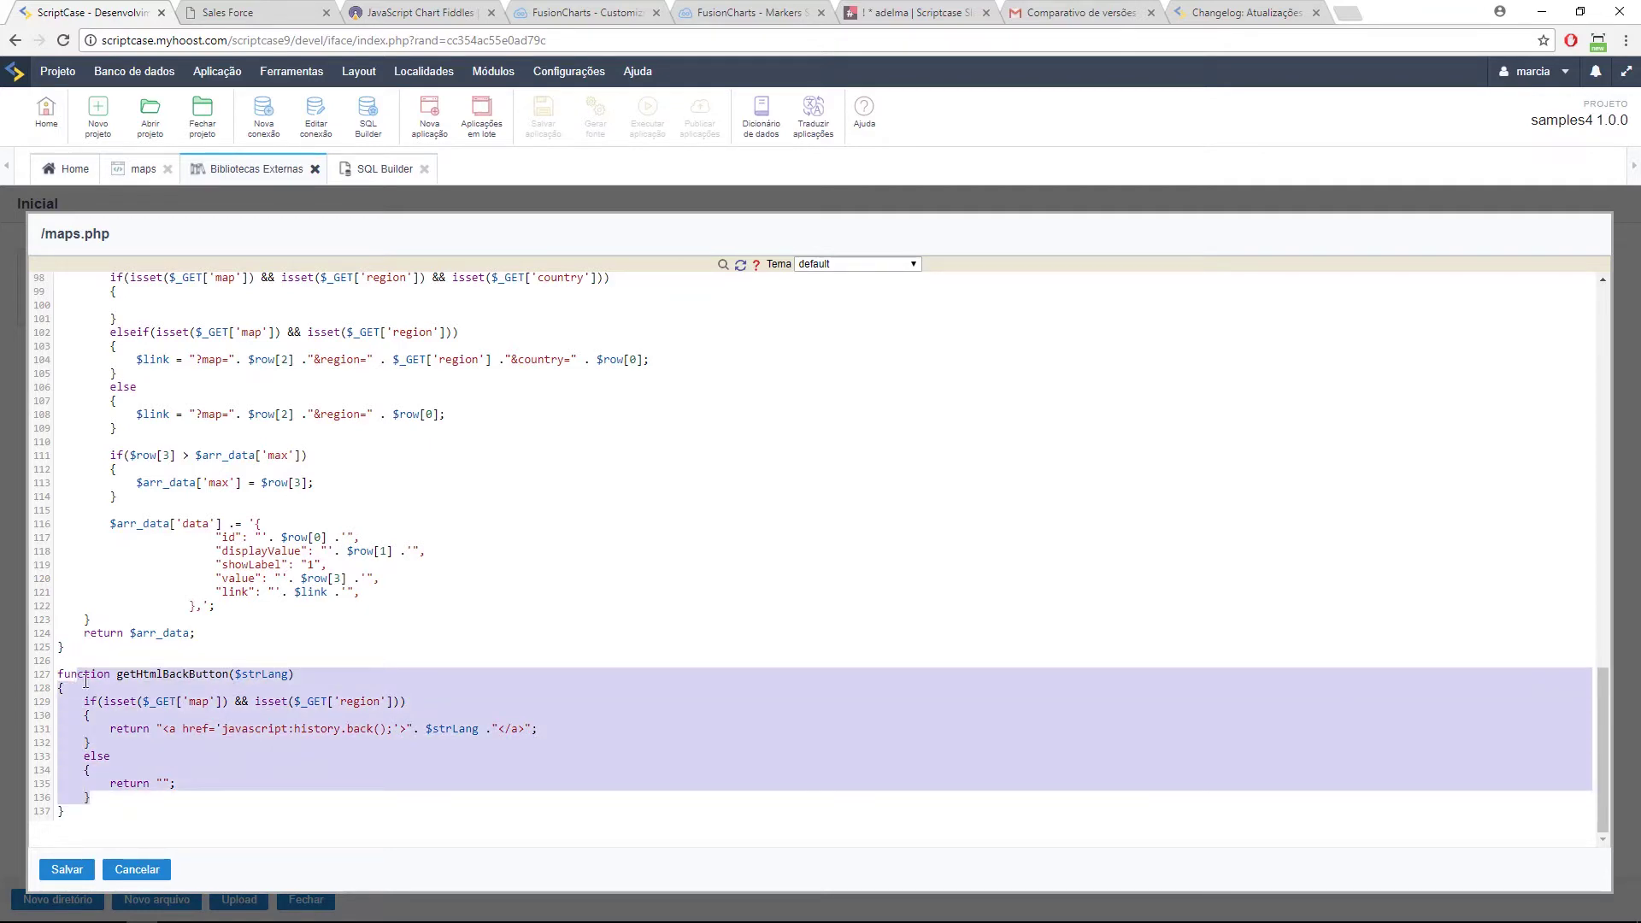
scroll(214, 715, up, 10)
scroll(233, 716, down, 10)
click(226, 608)
scroll(220, 605, up, 10)
scroll(295, 645, down, 10)
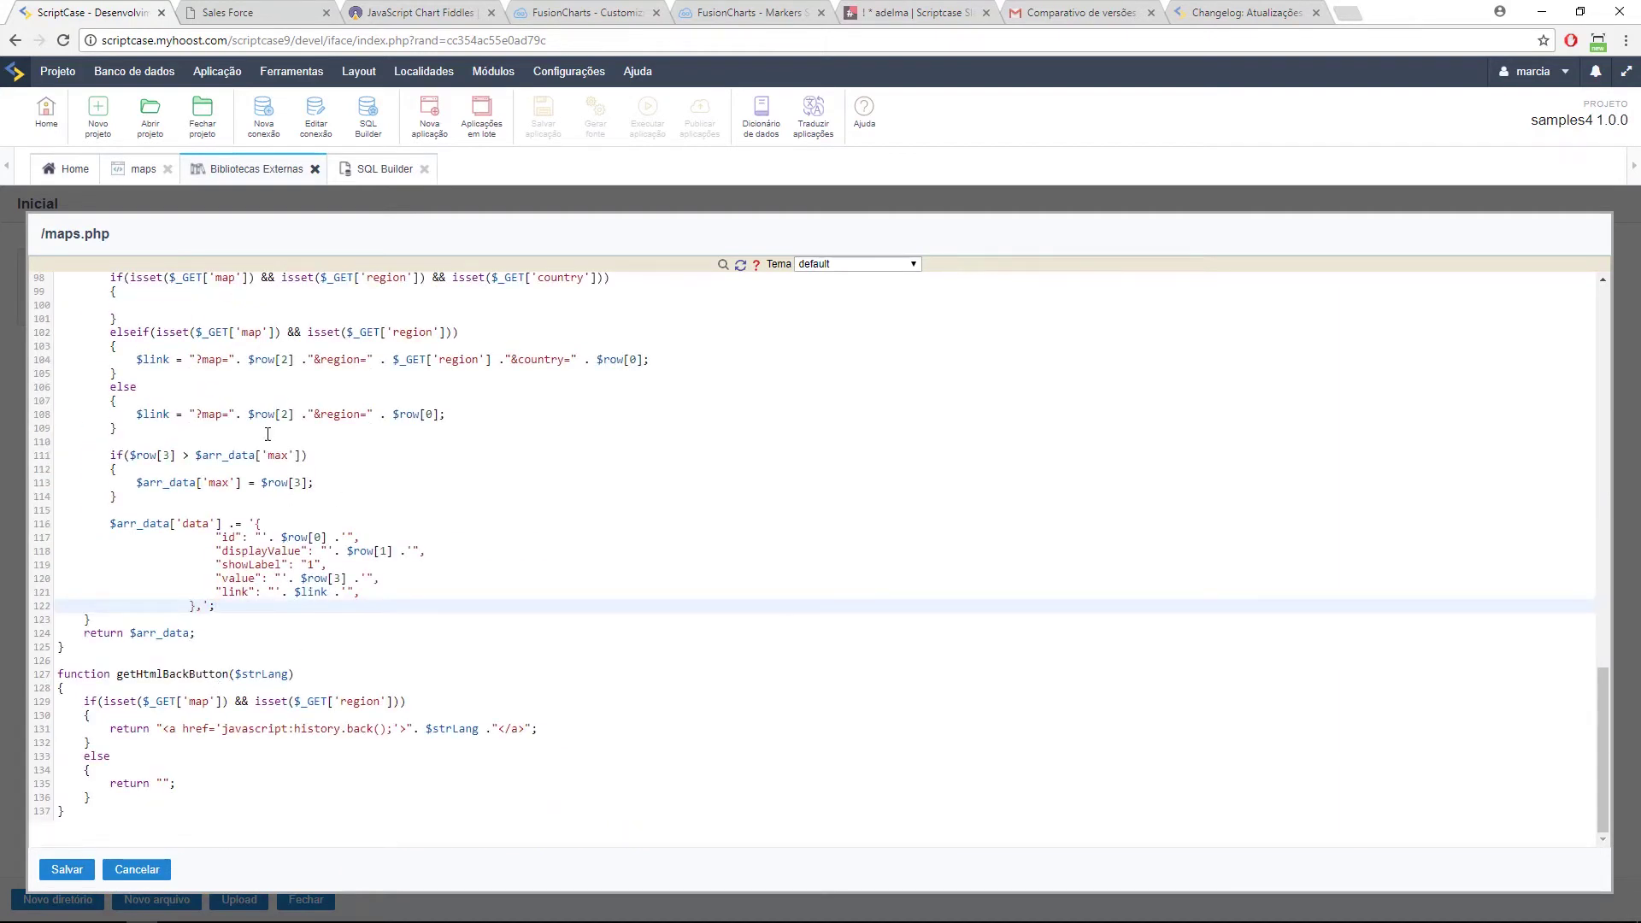
scroll(223, 355, up, 12)
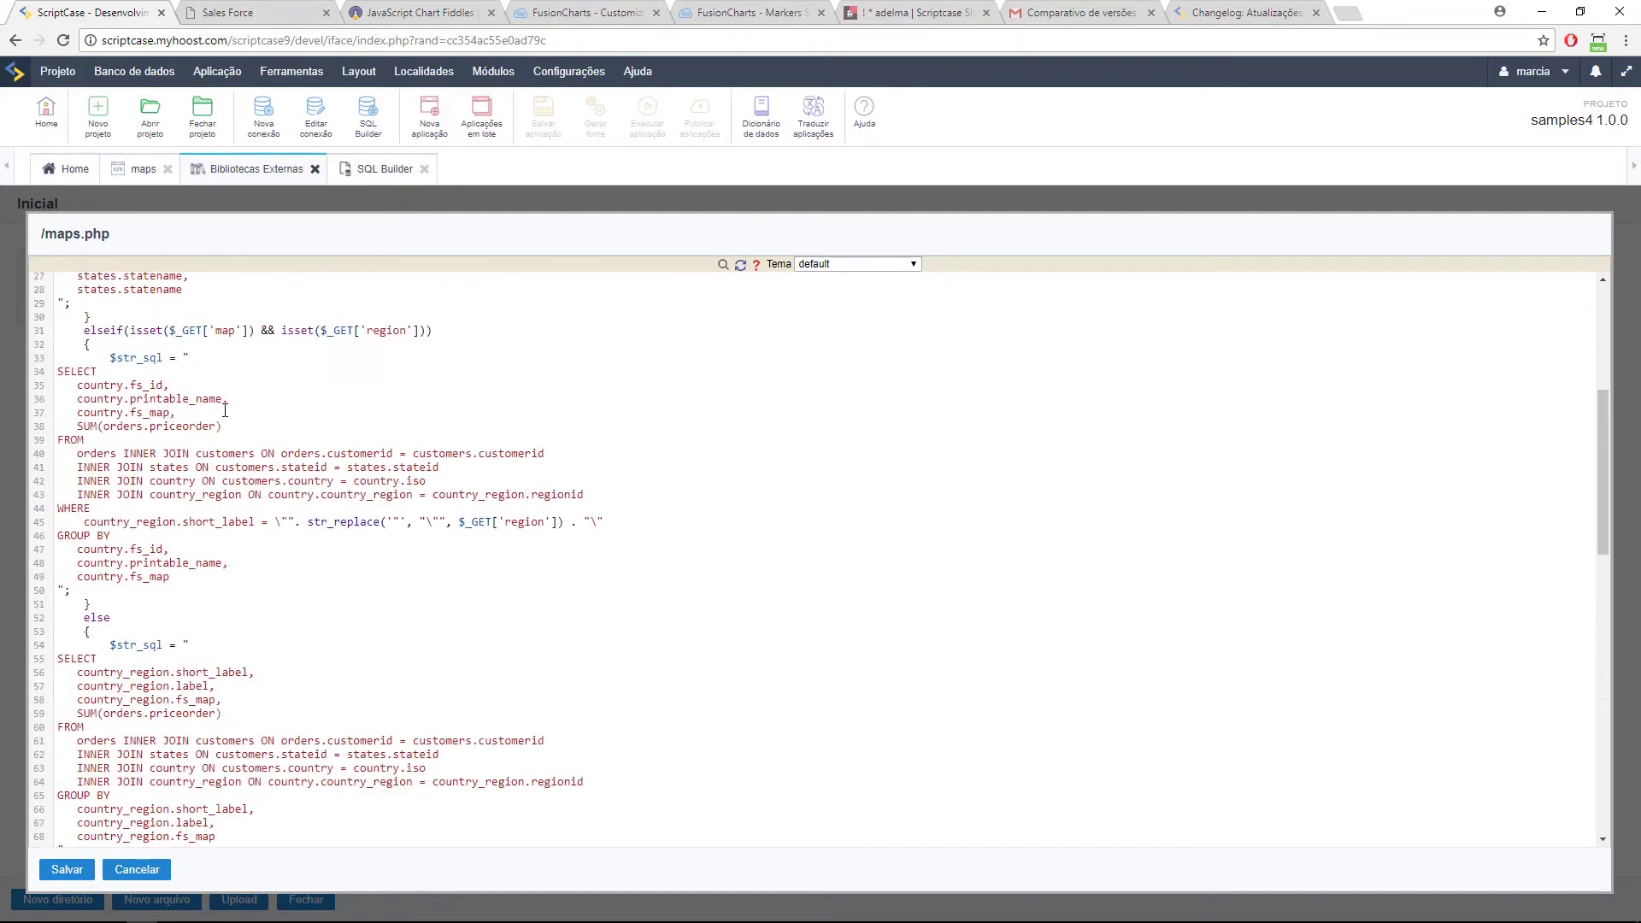
scroll(237, 406, up, 5)
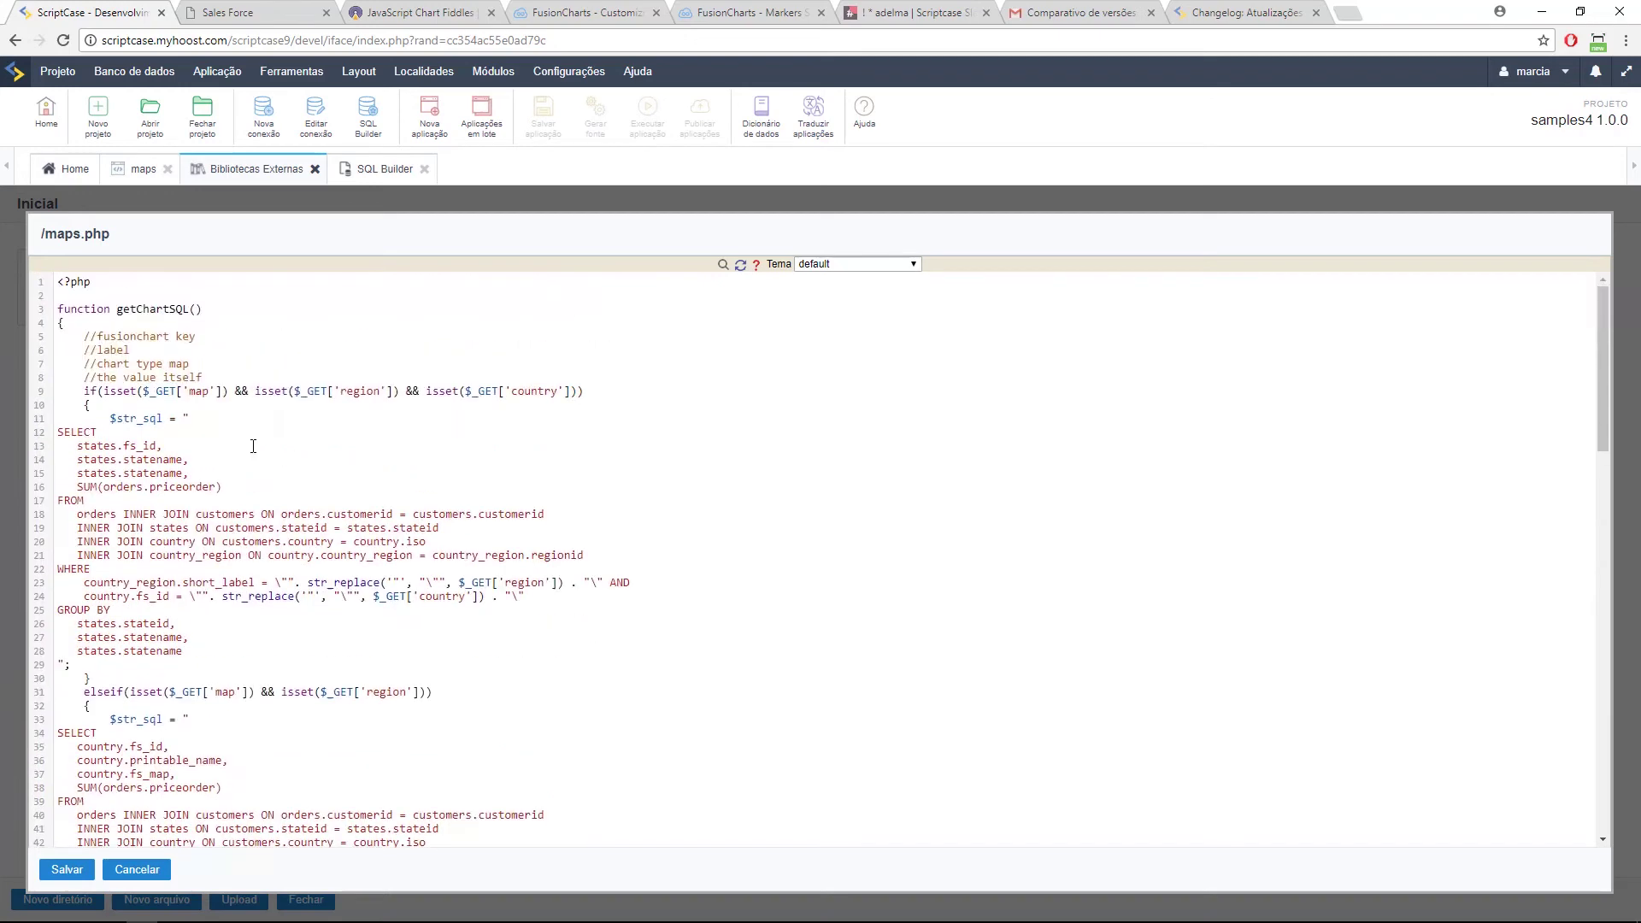
Step: Trace the onExecute's sc_include_library('maps.php') and getChartSQL call back to the library function
click(143, 171)
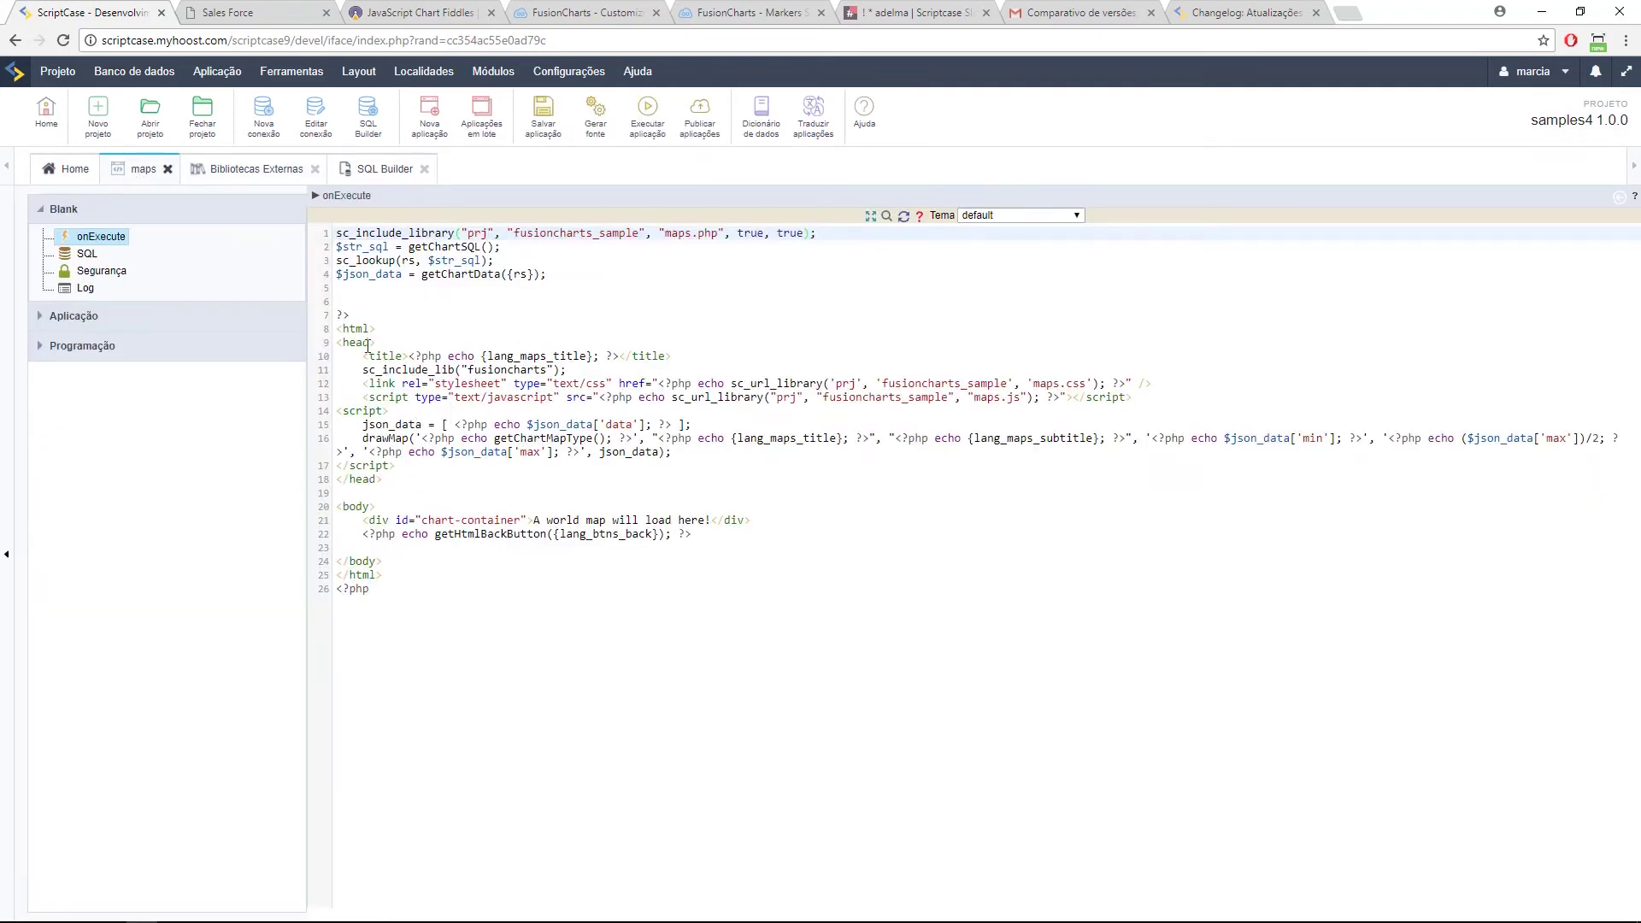
drag(335, 233, 462, 234)
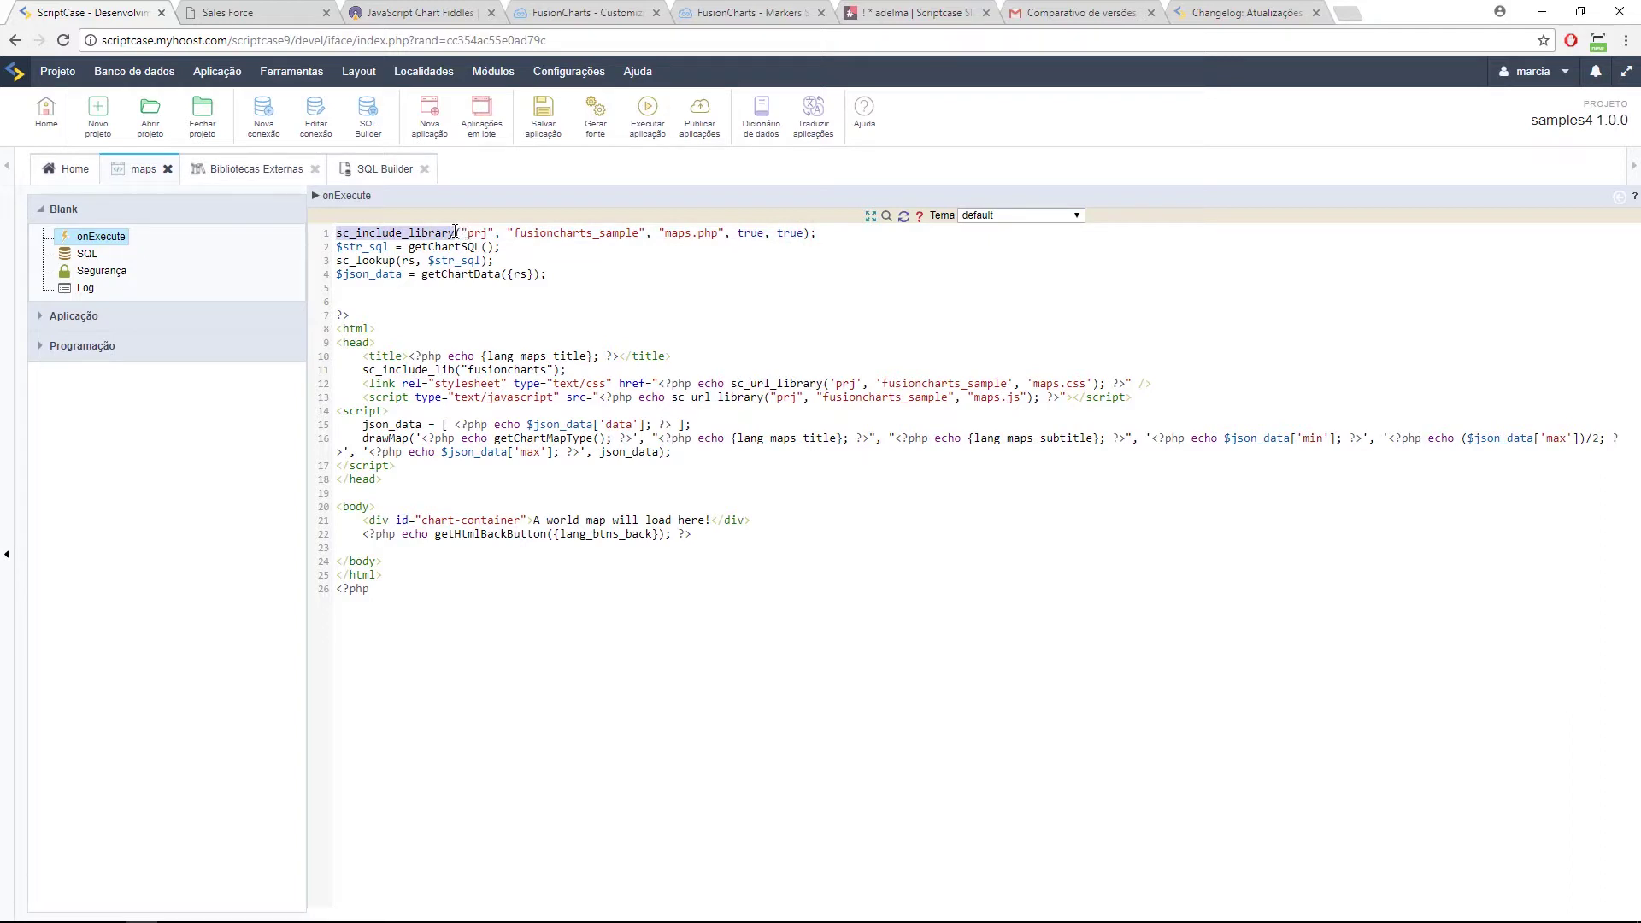
click(872, 234)
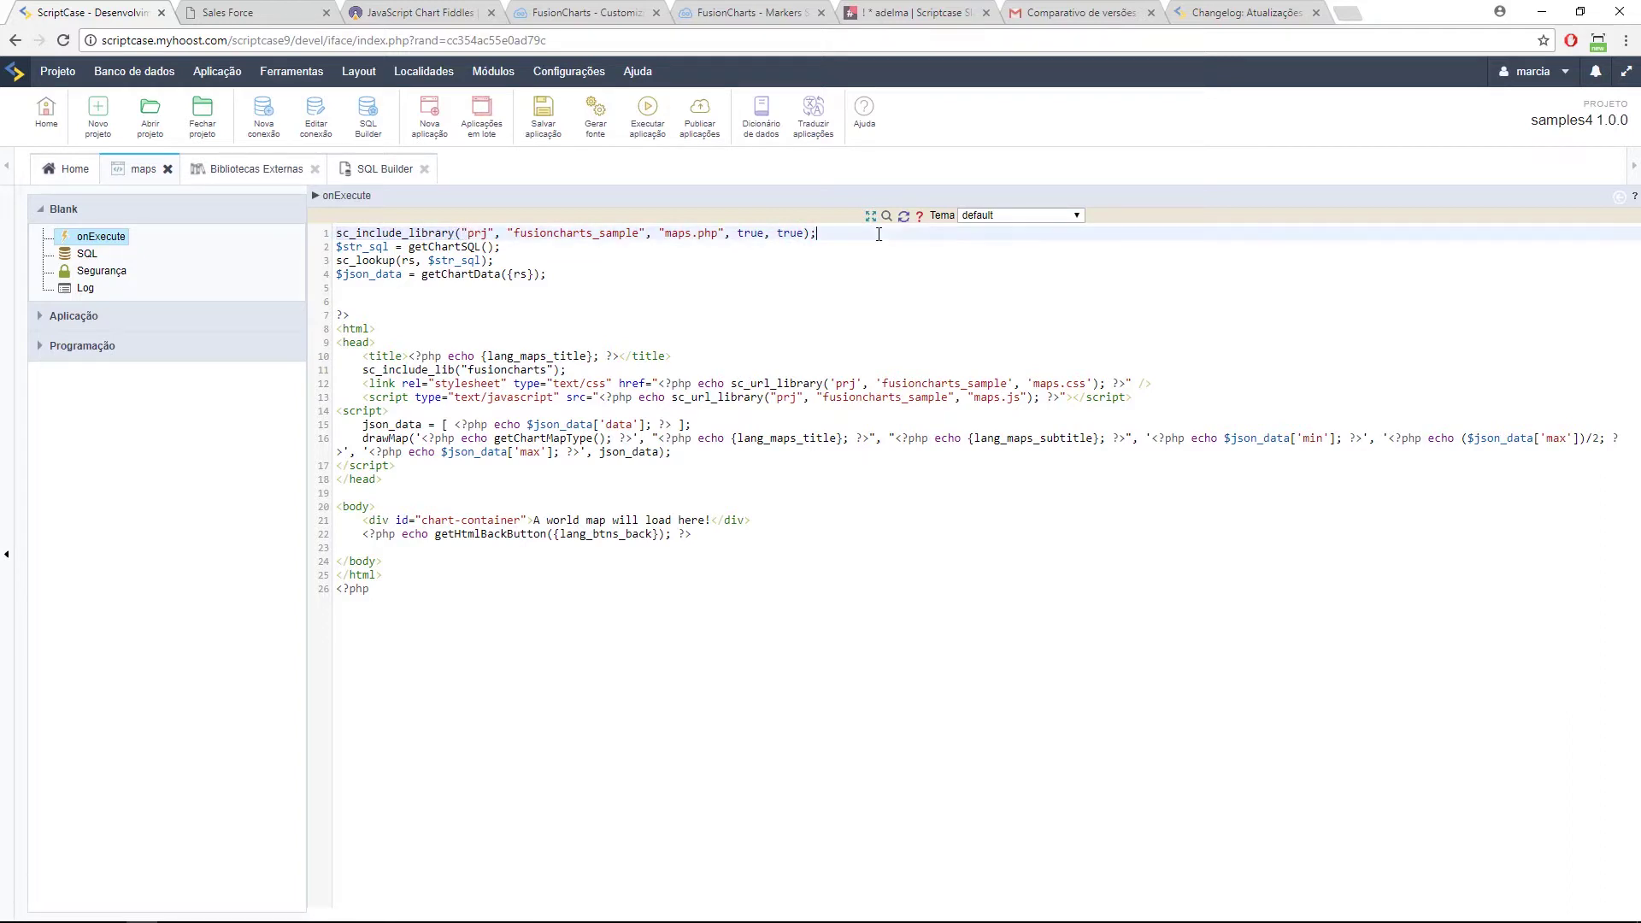
click(693, 235)
drag(495, 247, 326, 245)
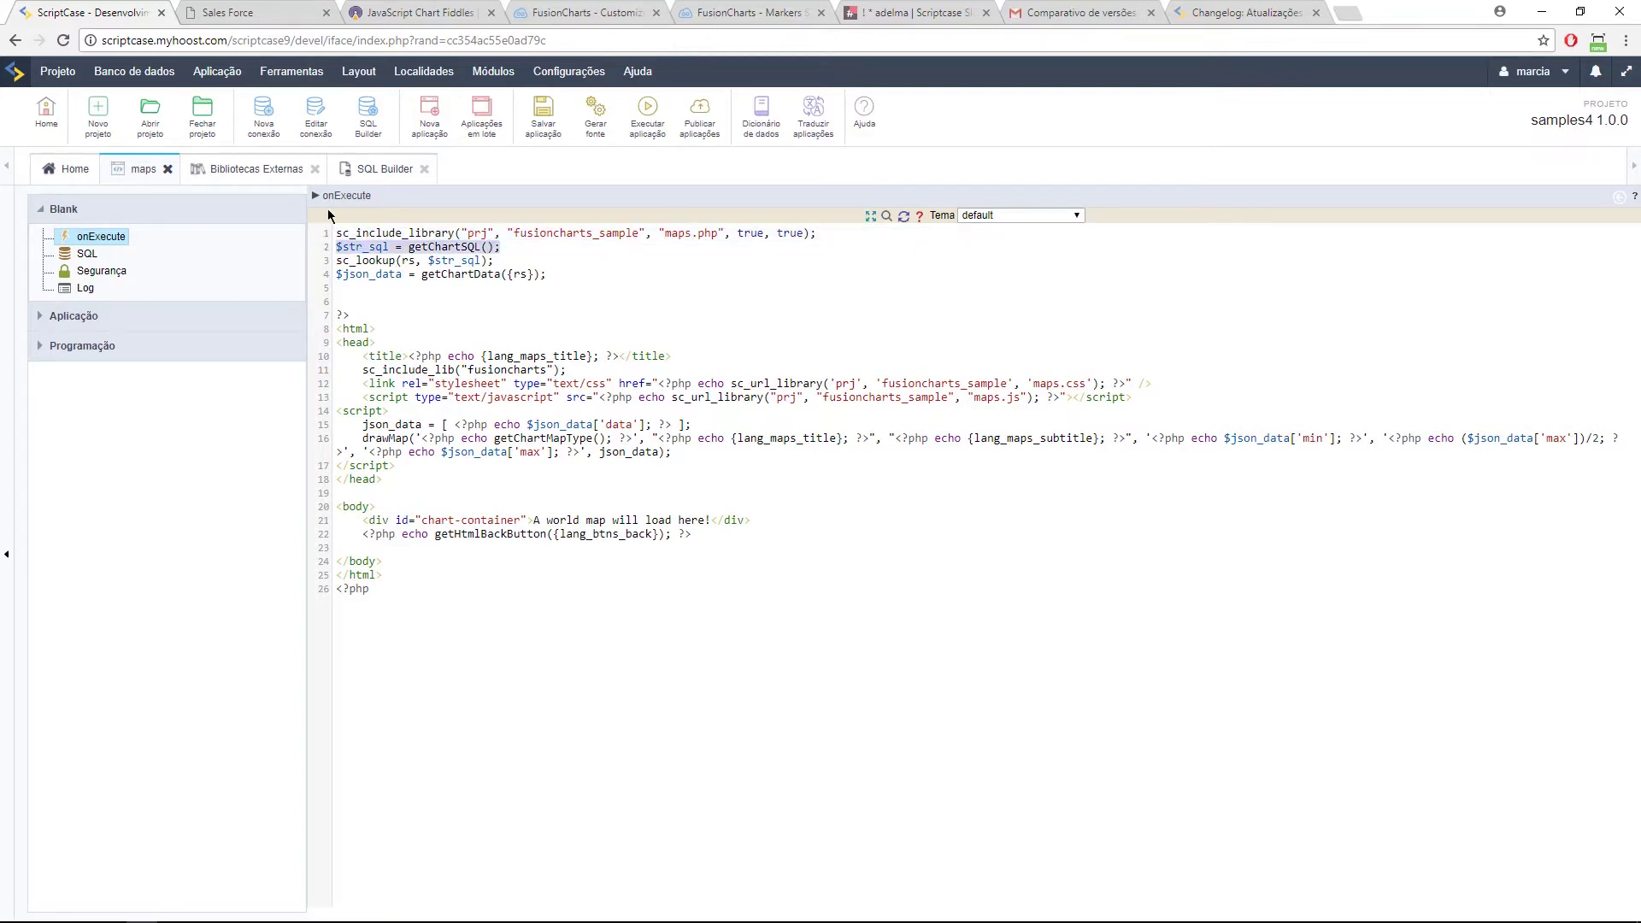
click(247, 168)
double_click(147, 309)
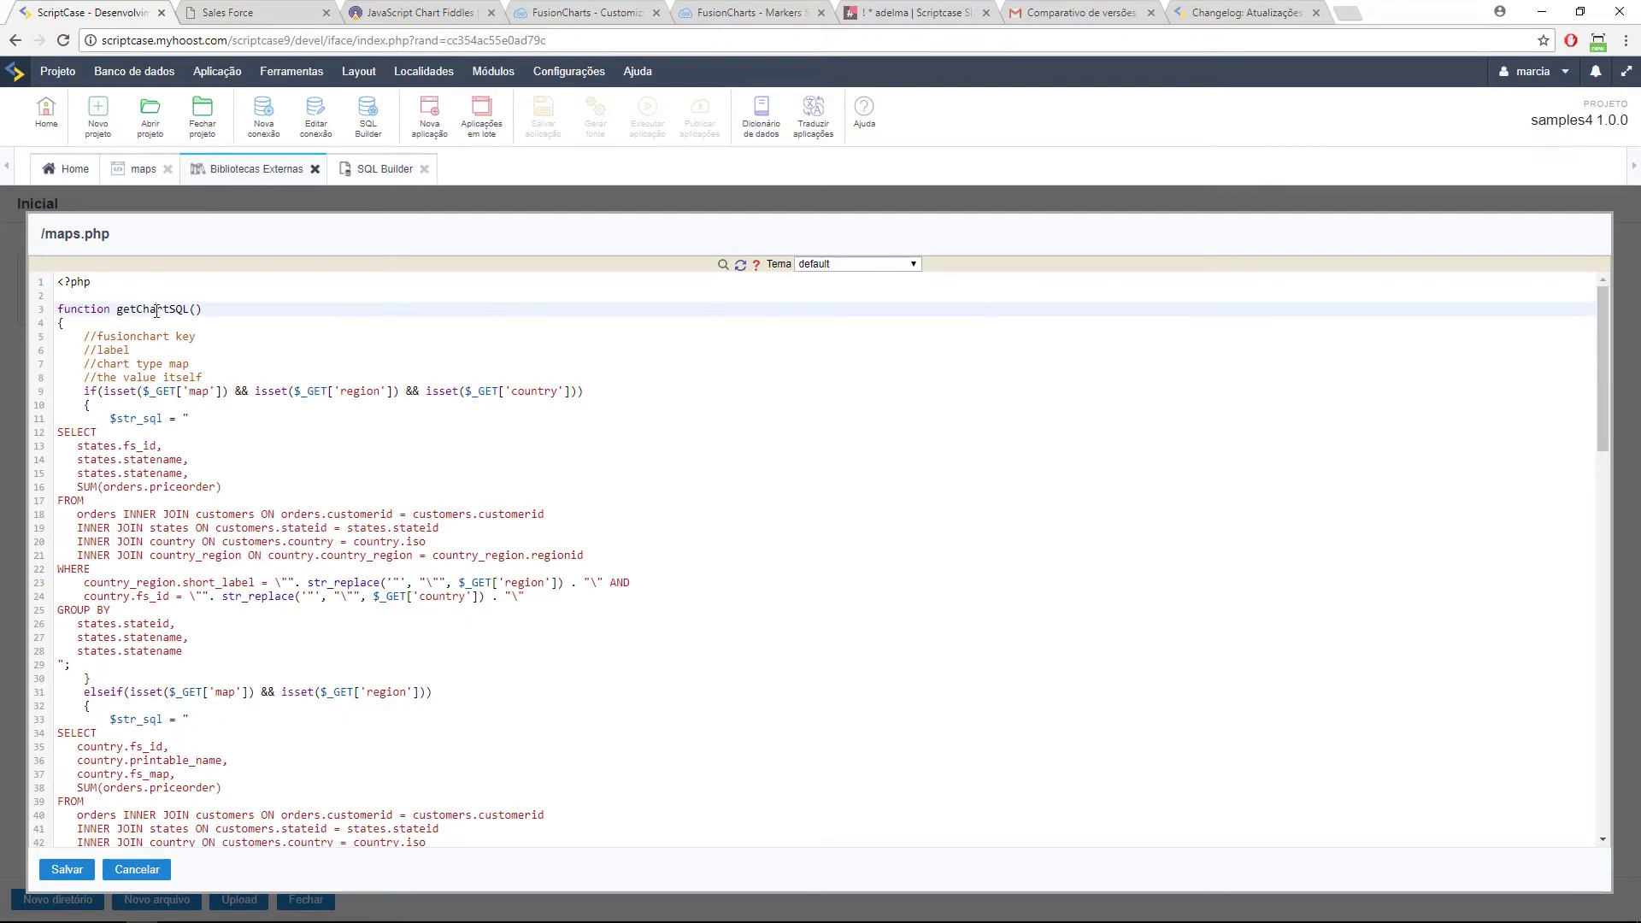
click(135, 174)
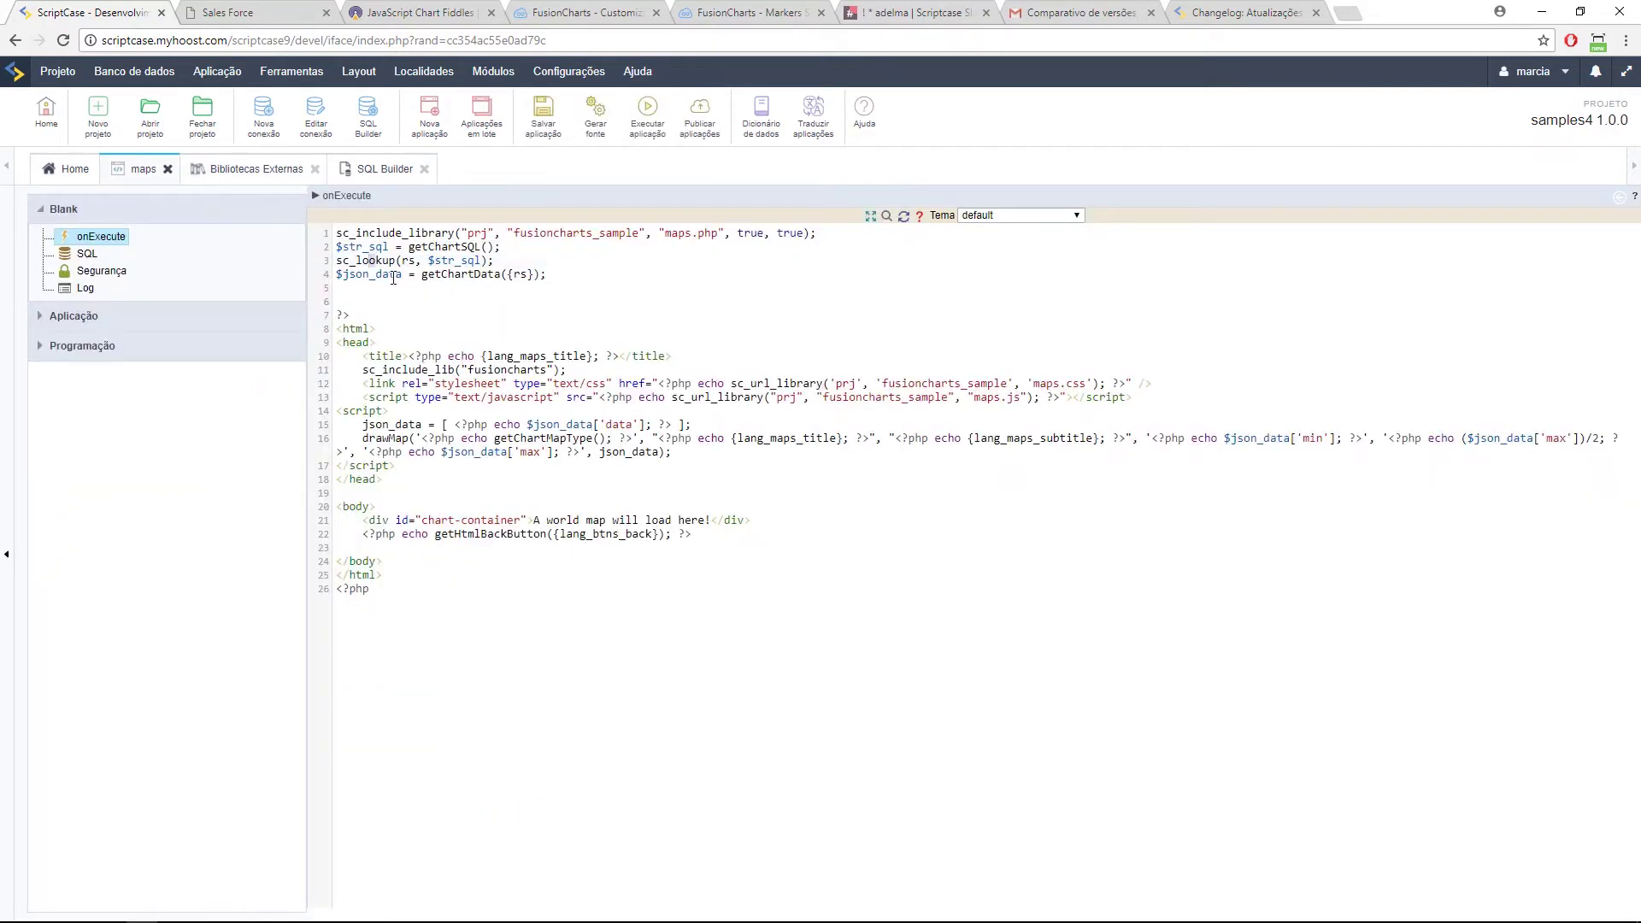
key(Down)
key(Down)
key(Down)
key(Down)
key(Down)
key(Down)
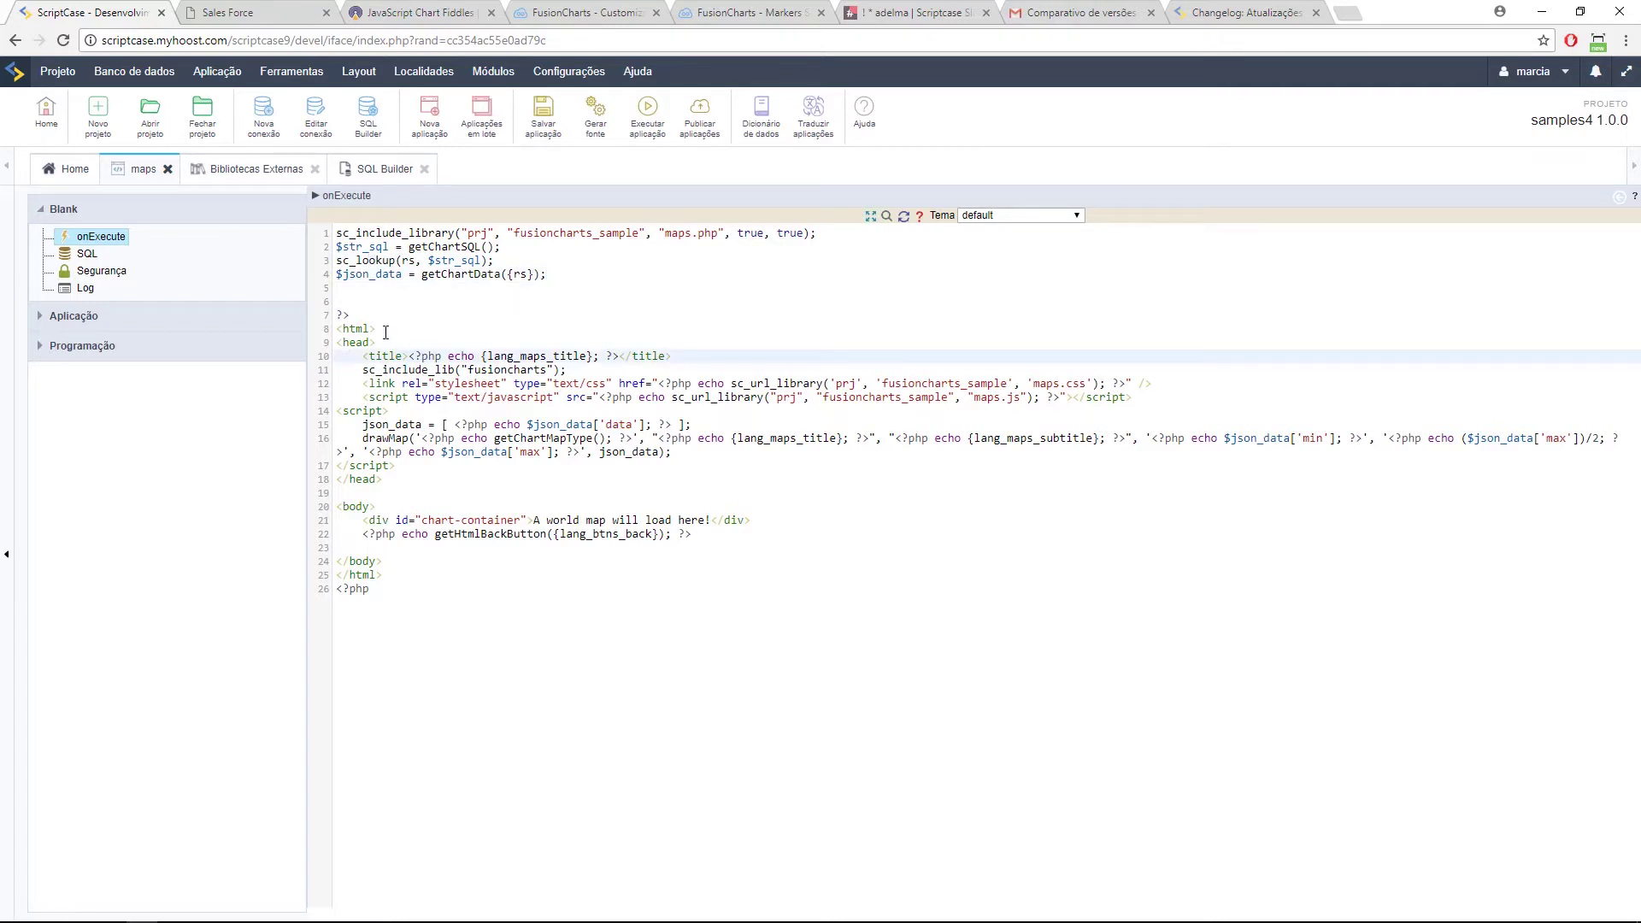
drag(342, 322, 566, 369)
click(566, 370)
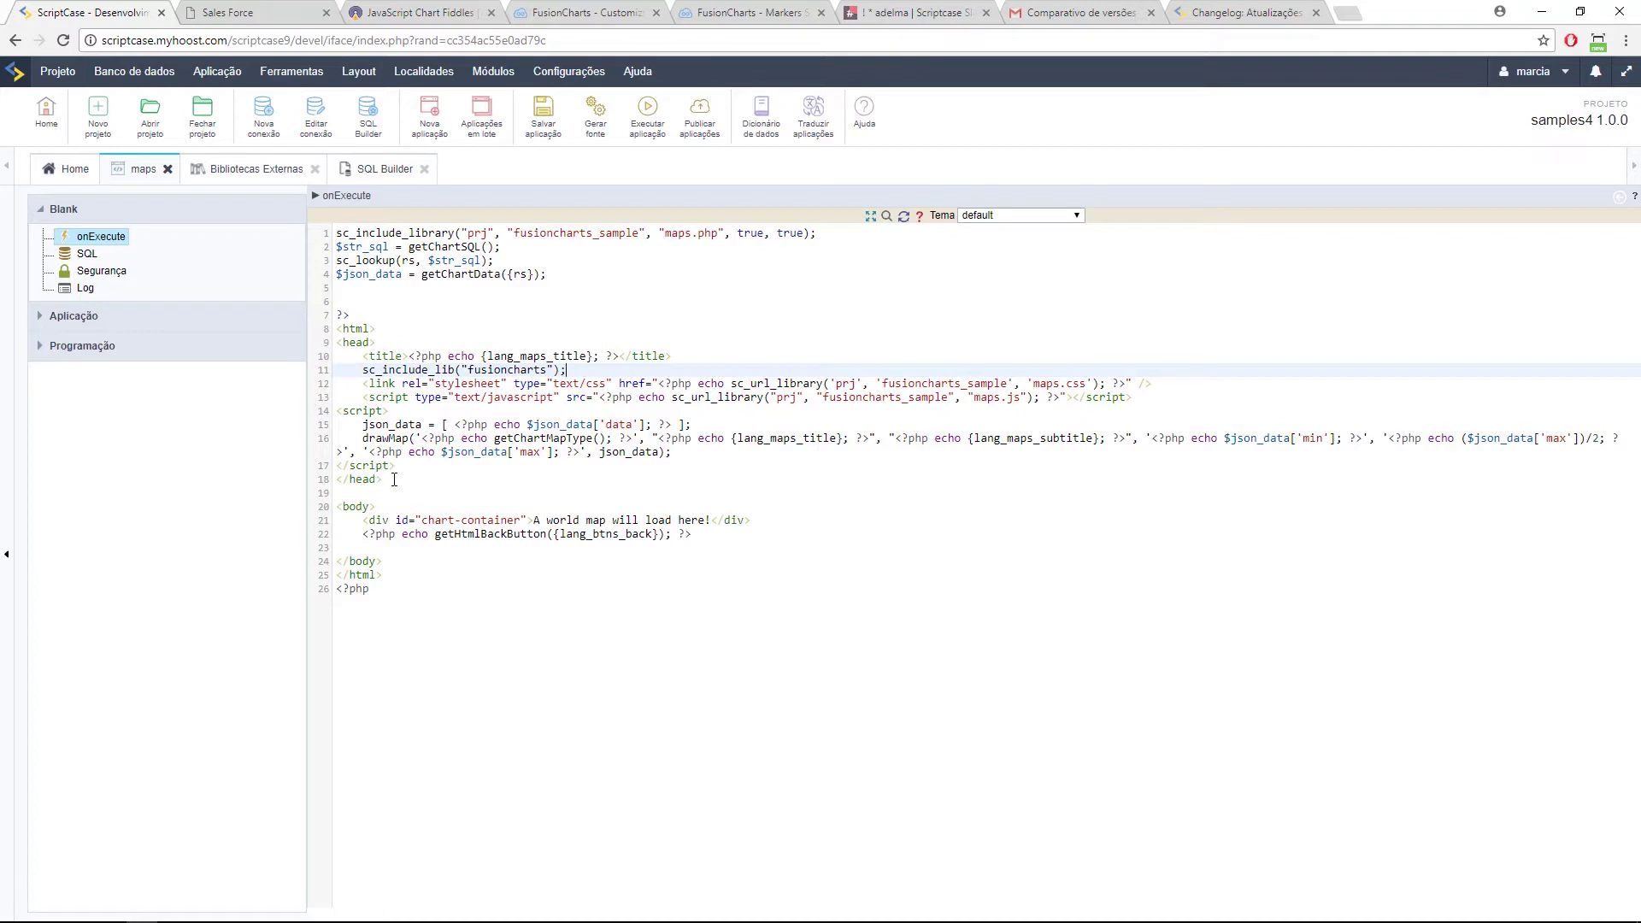
double_click(513, 535)
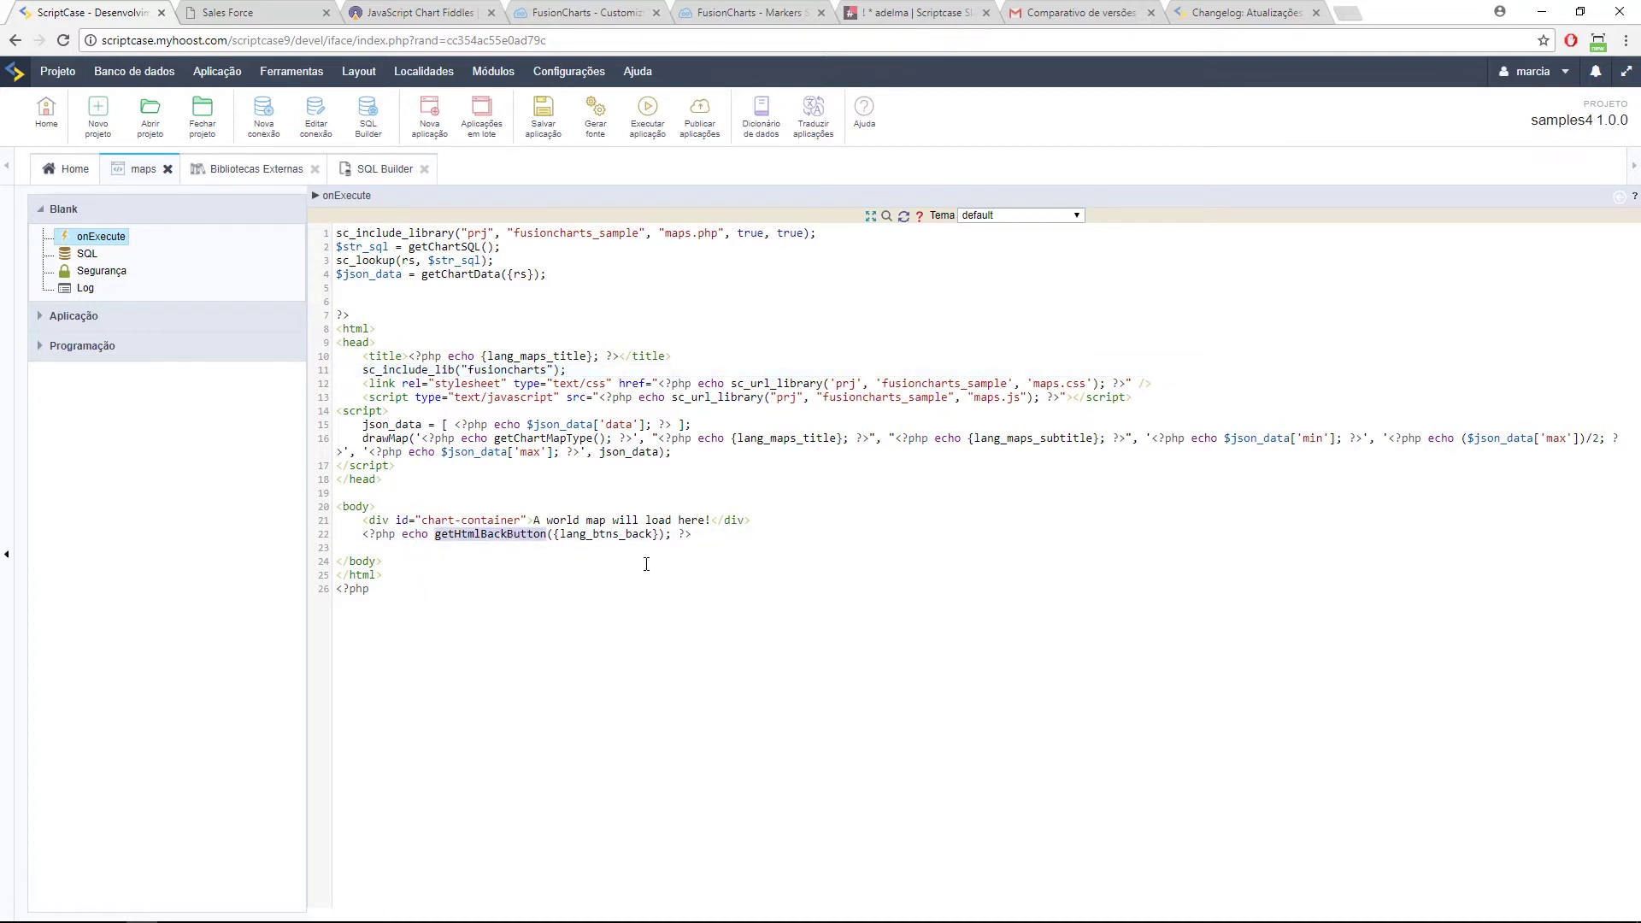
drag(658, 533, 556, 532)
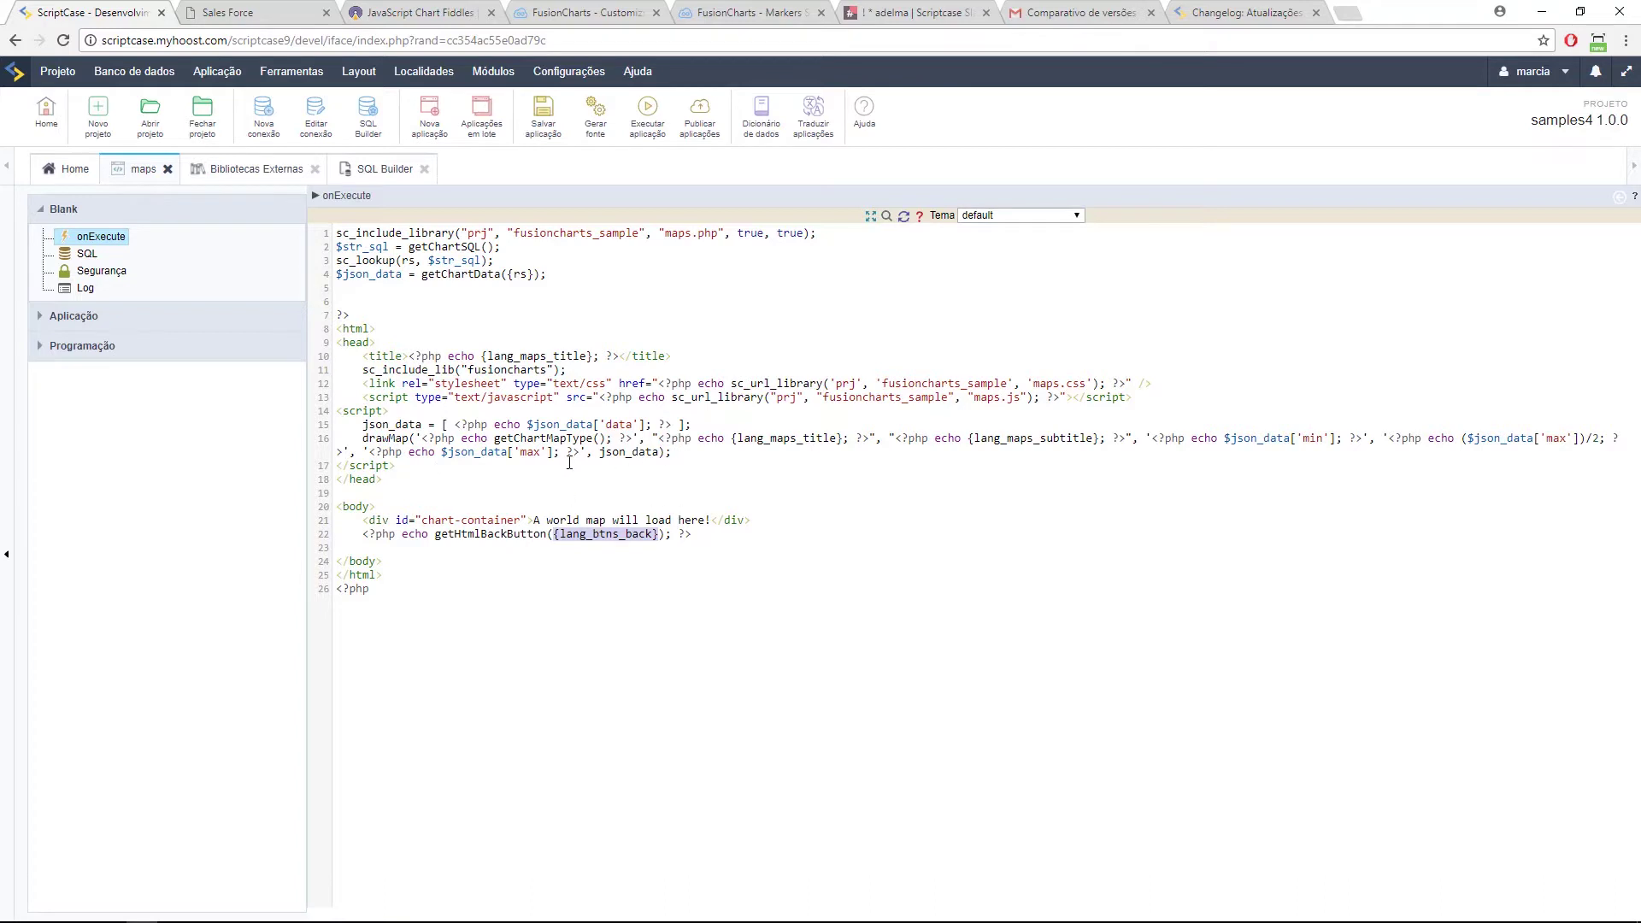
click(408, 423)
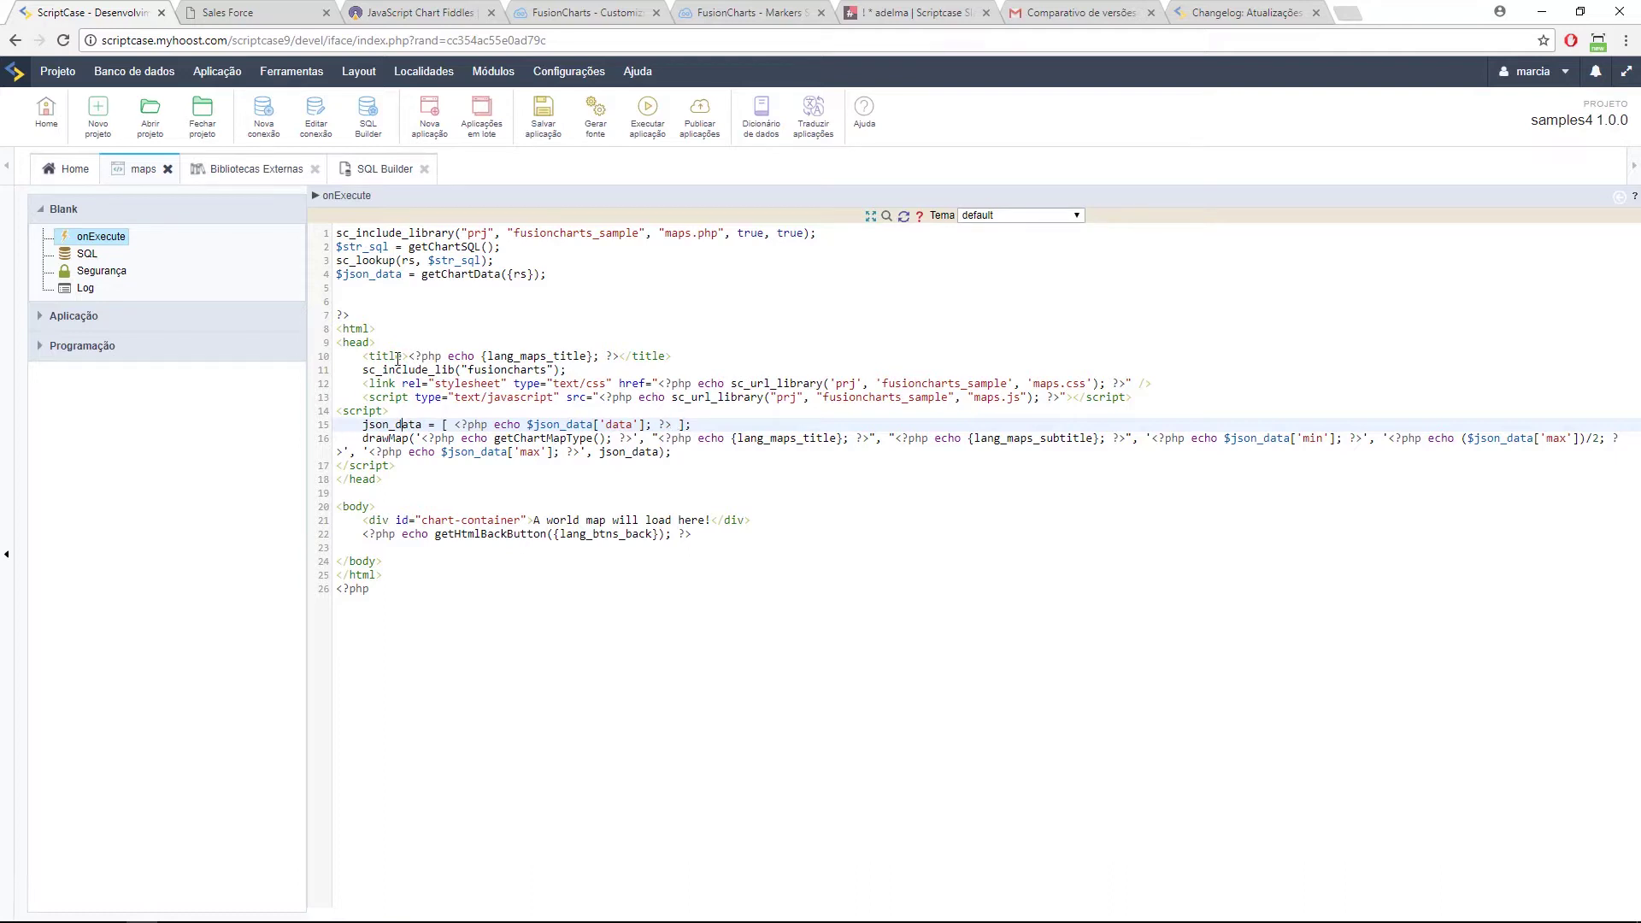
double_click(400, 370)
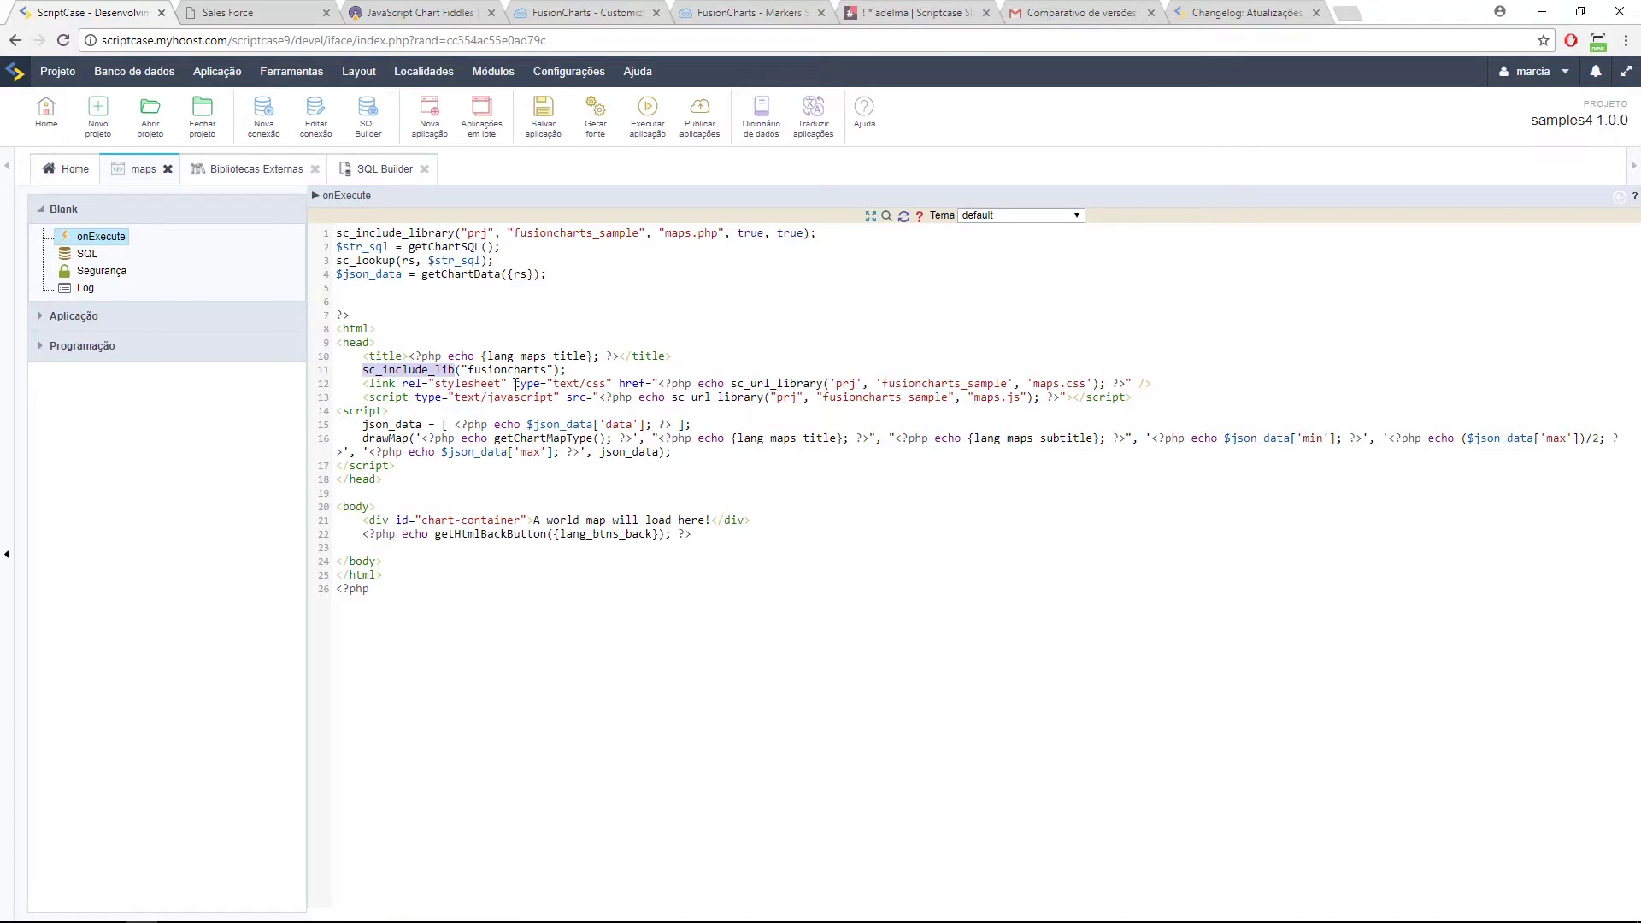
key(Home)
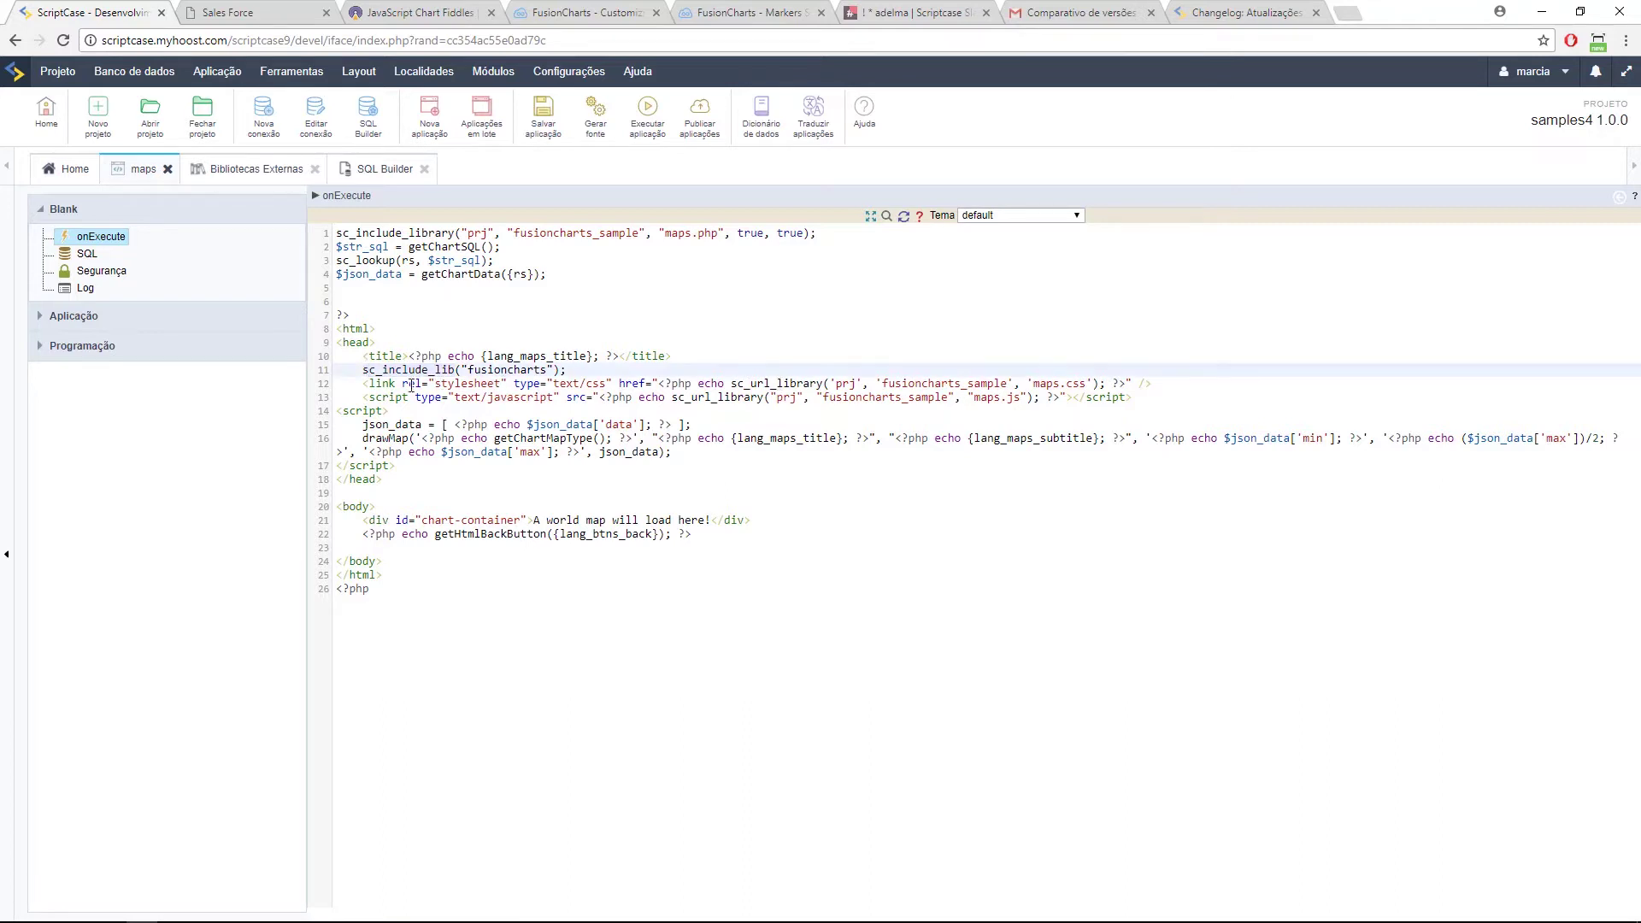
key(Right)
key(Right)
key(Right)
Step: Open the Macros reference page in the ScriptCase documentation
click(583, 369)
click(863, 112)
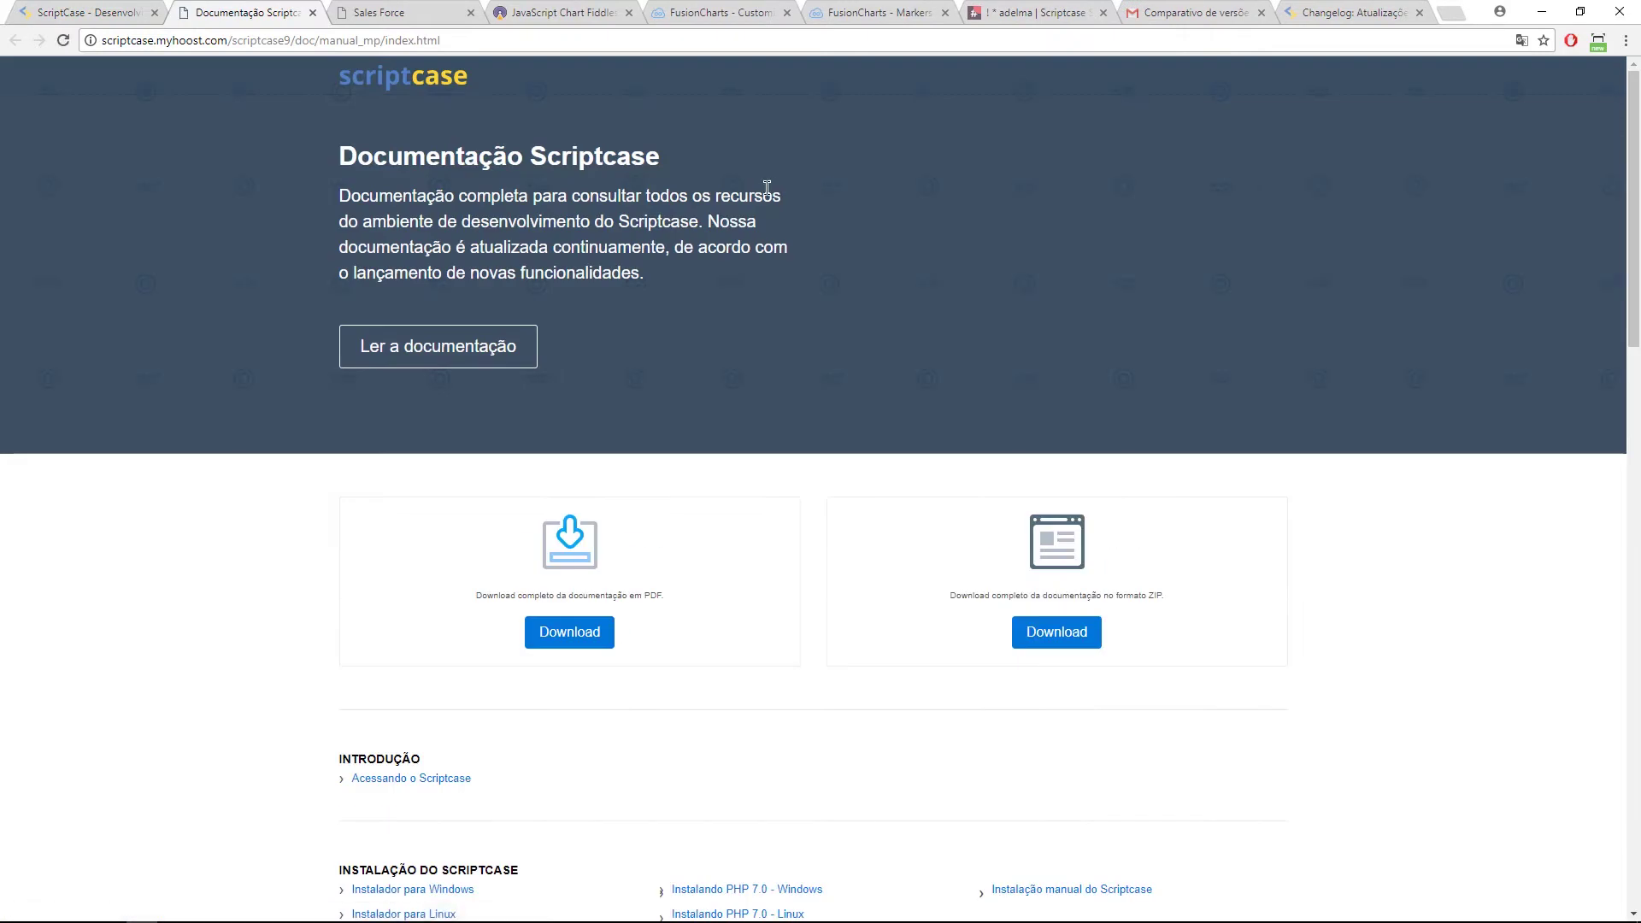
click(491, 354)
click(47, 500)
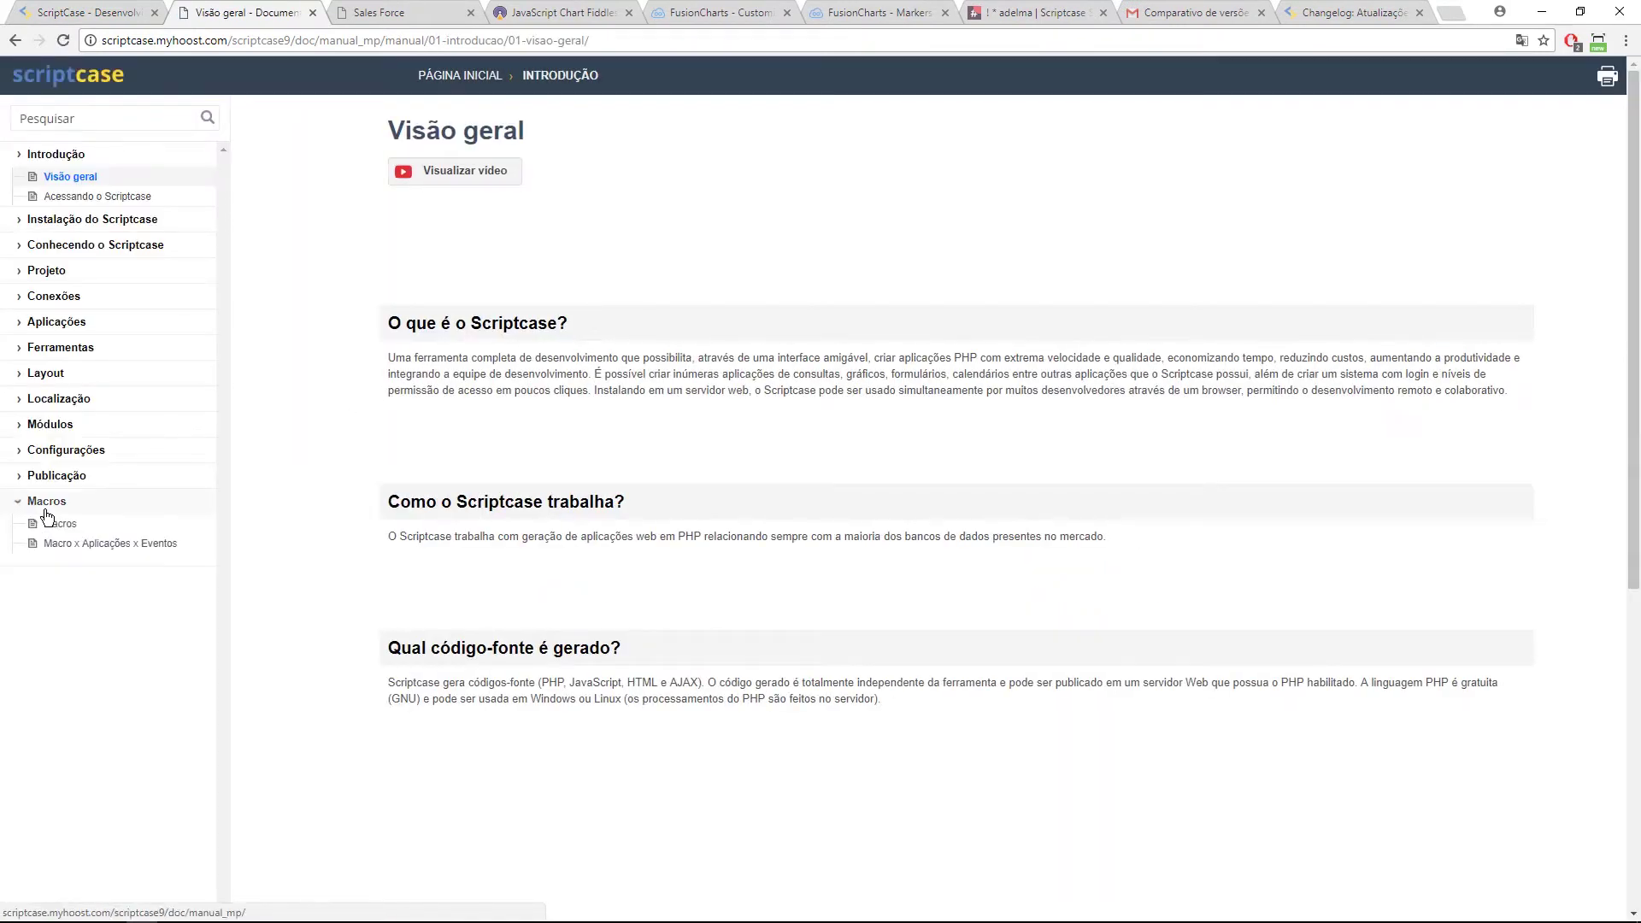
click(55, 524)
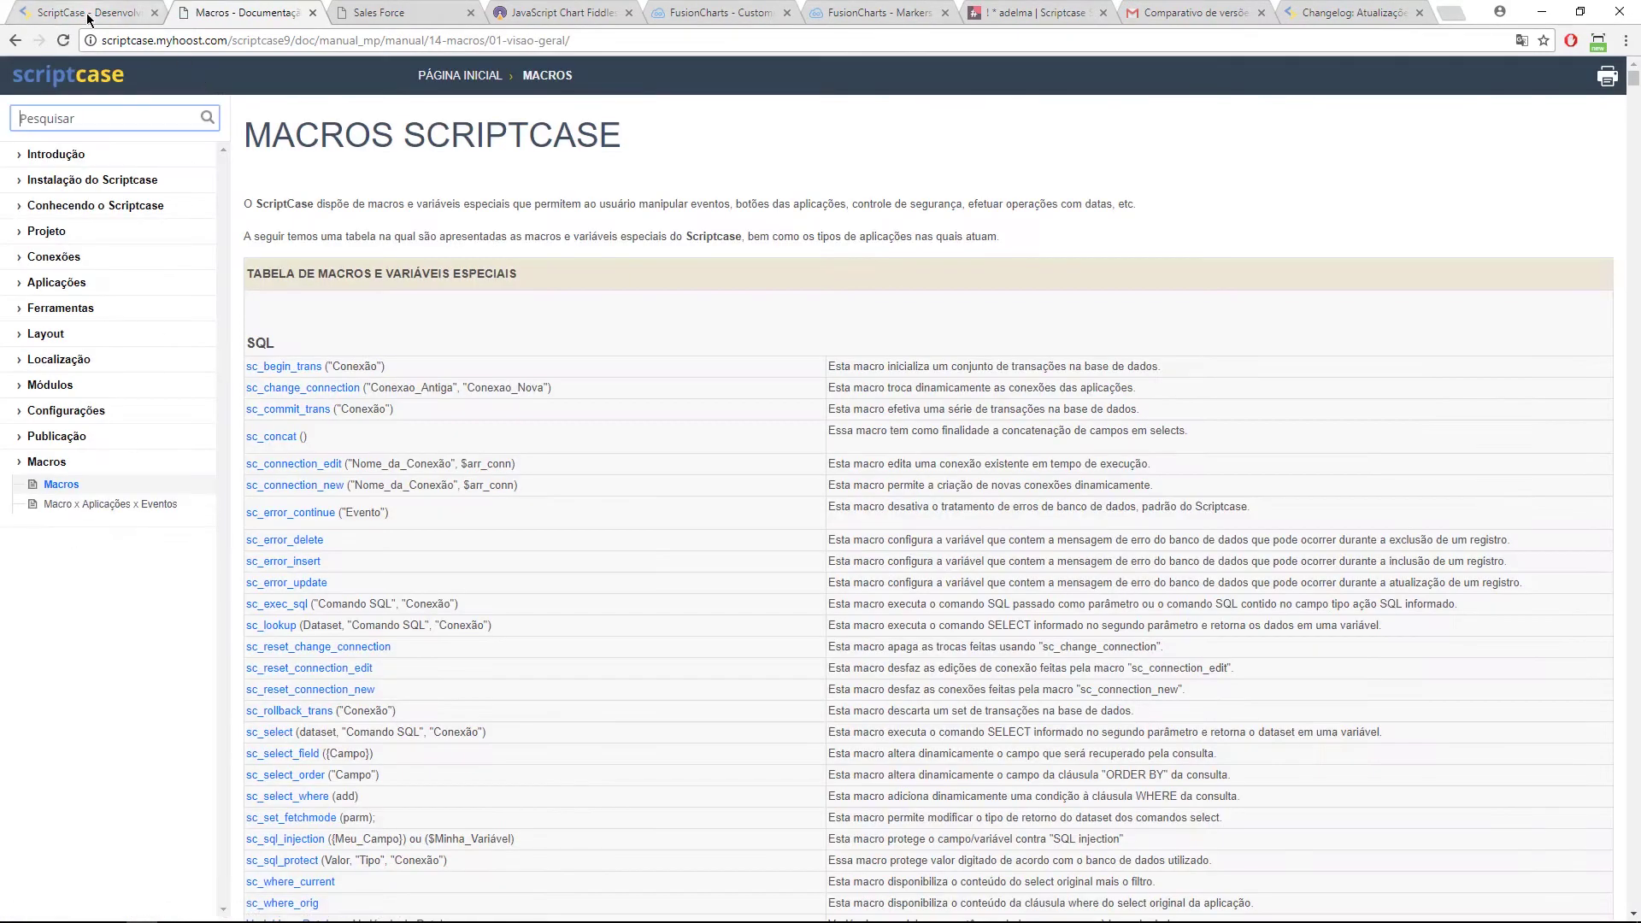
Step: Search the Macros page for 'sc_include'
click(89, 16)
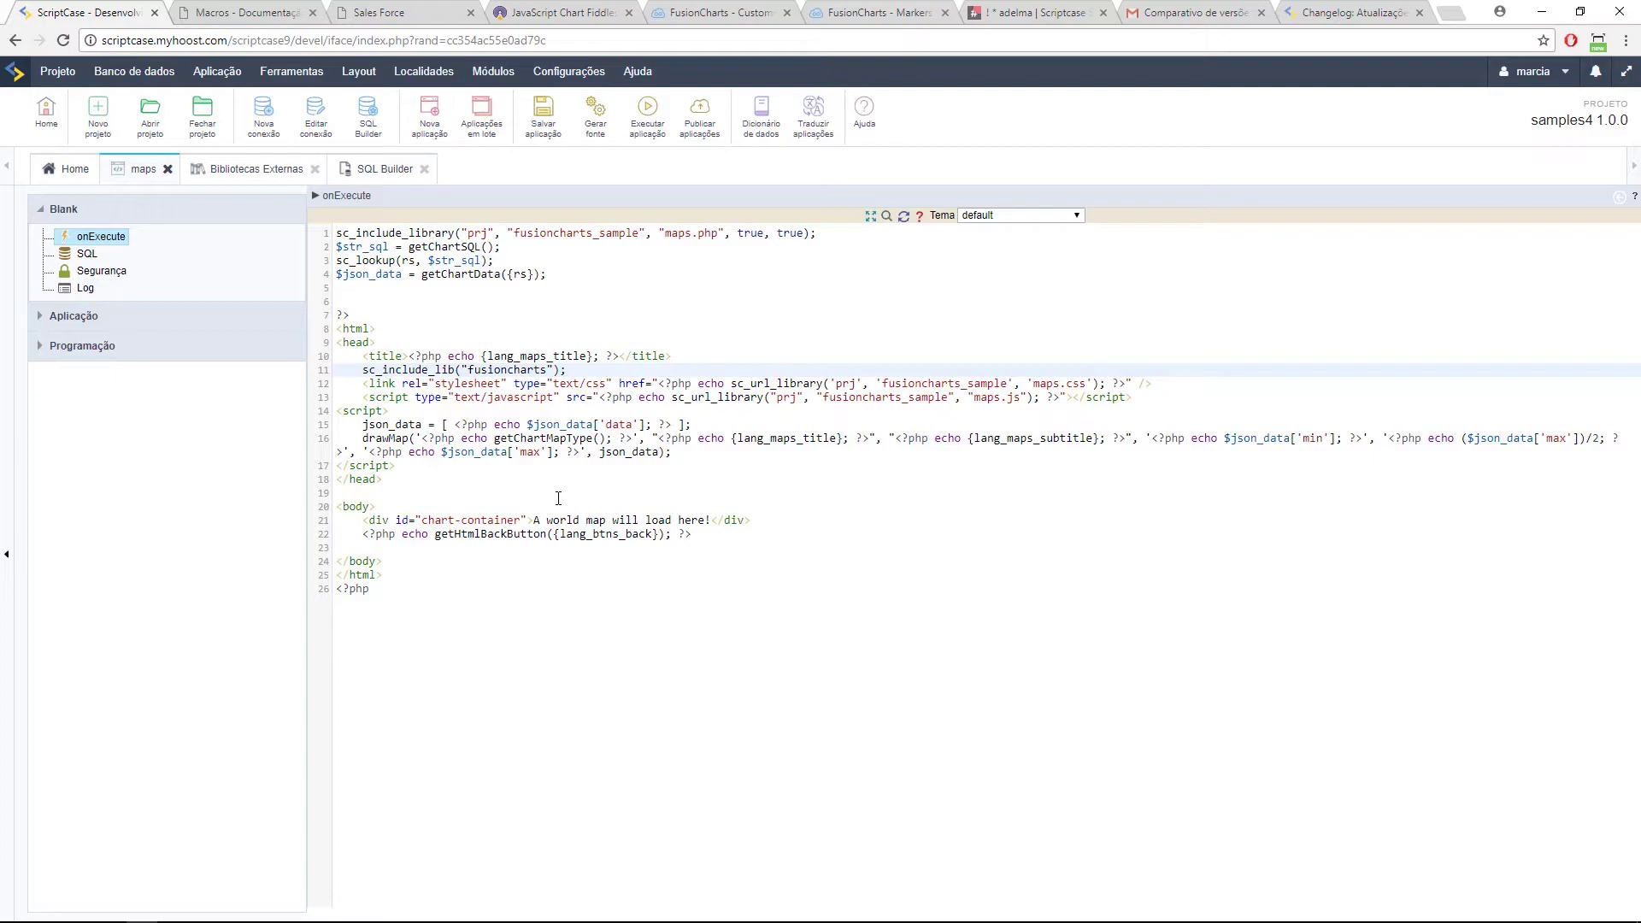
click(282, 13)
scroll(282, 442, down, 15)
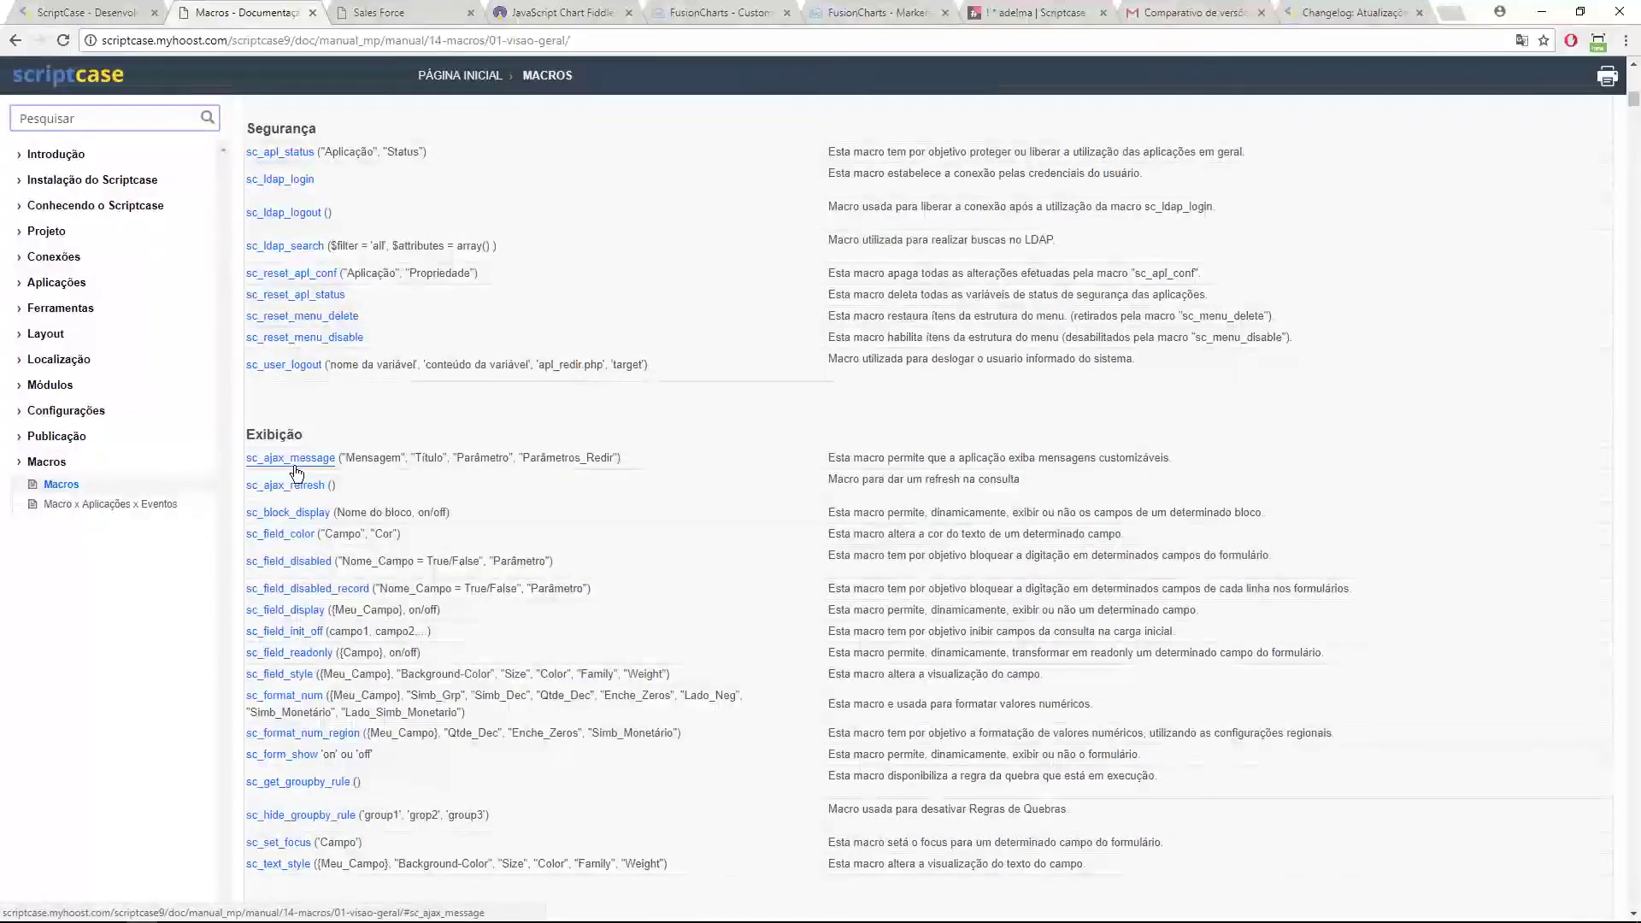
key(ctrl+f)
text(sc_+)
key(BackSpace)
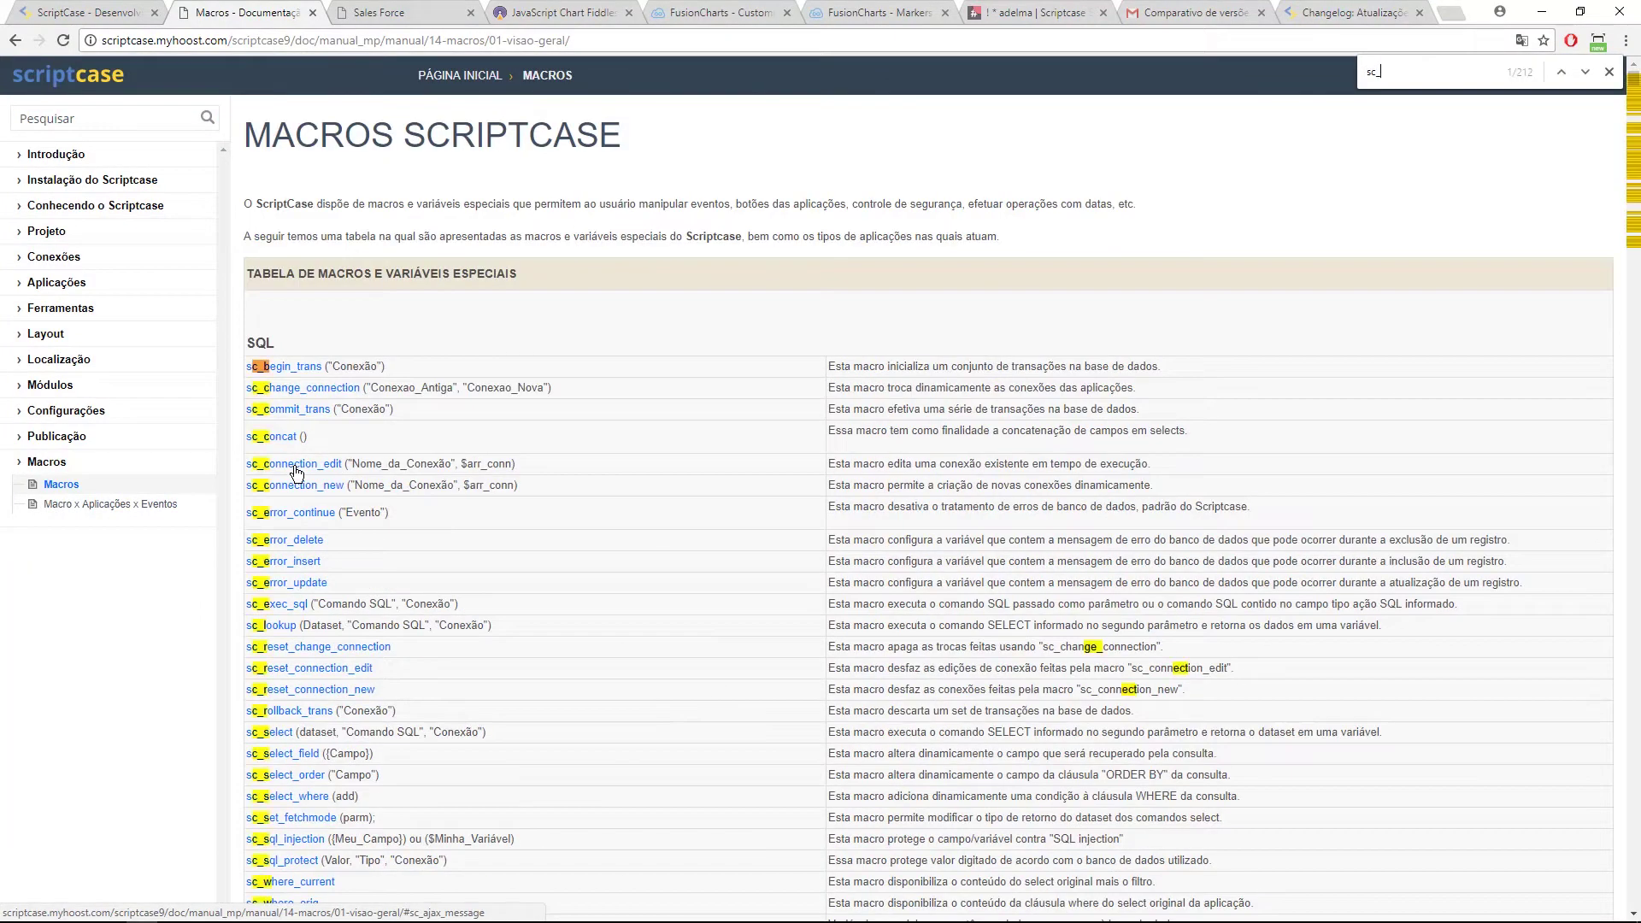
text(include)
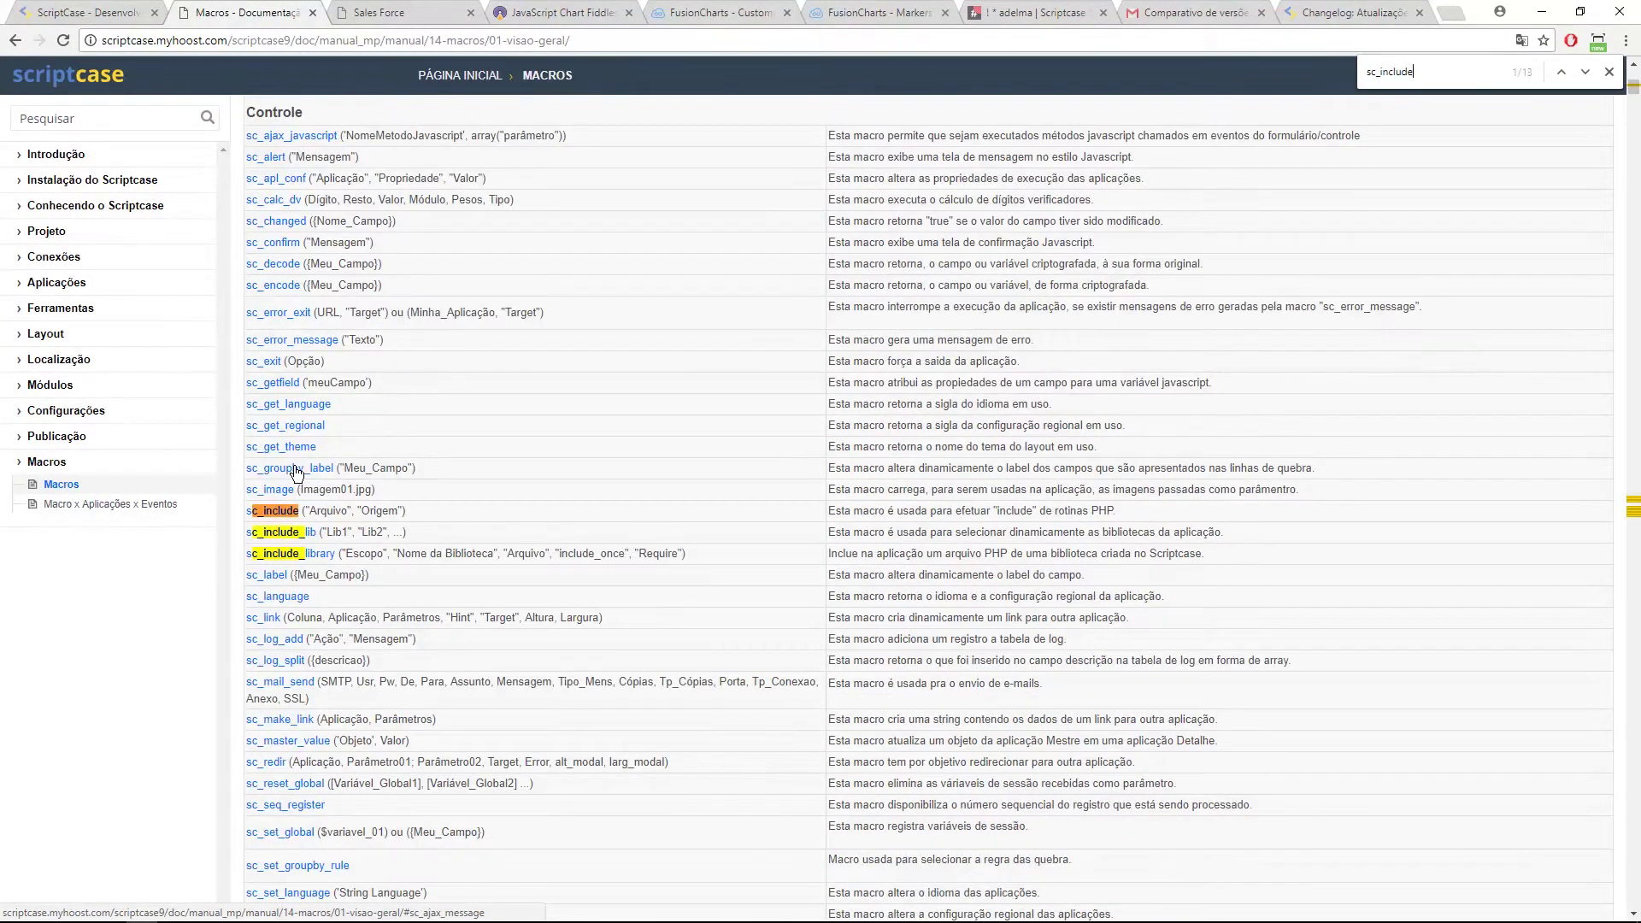
Step: Jump to the sc_include_lib details and highlight its library table and gojs example
click(282, 532)
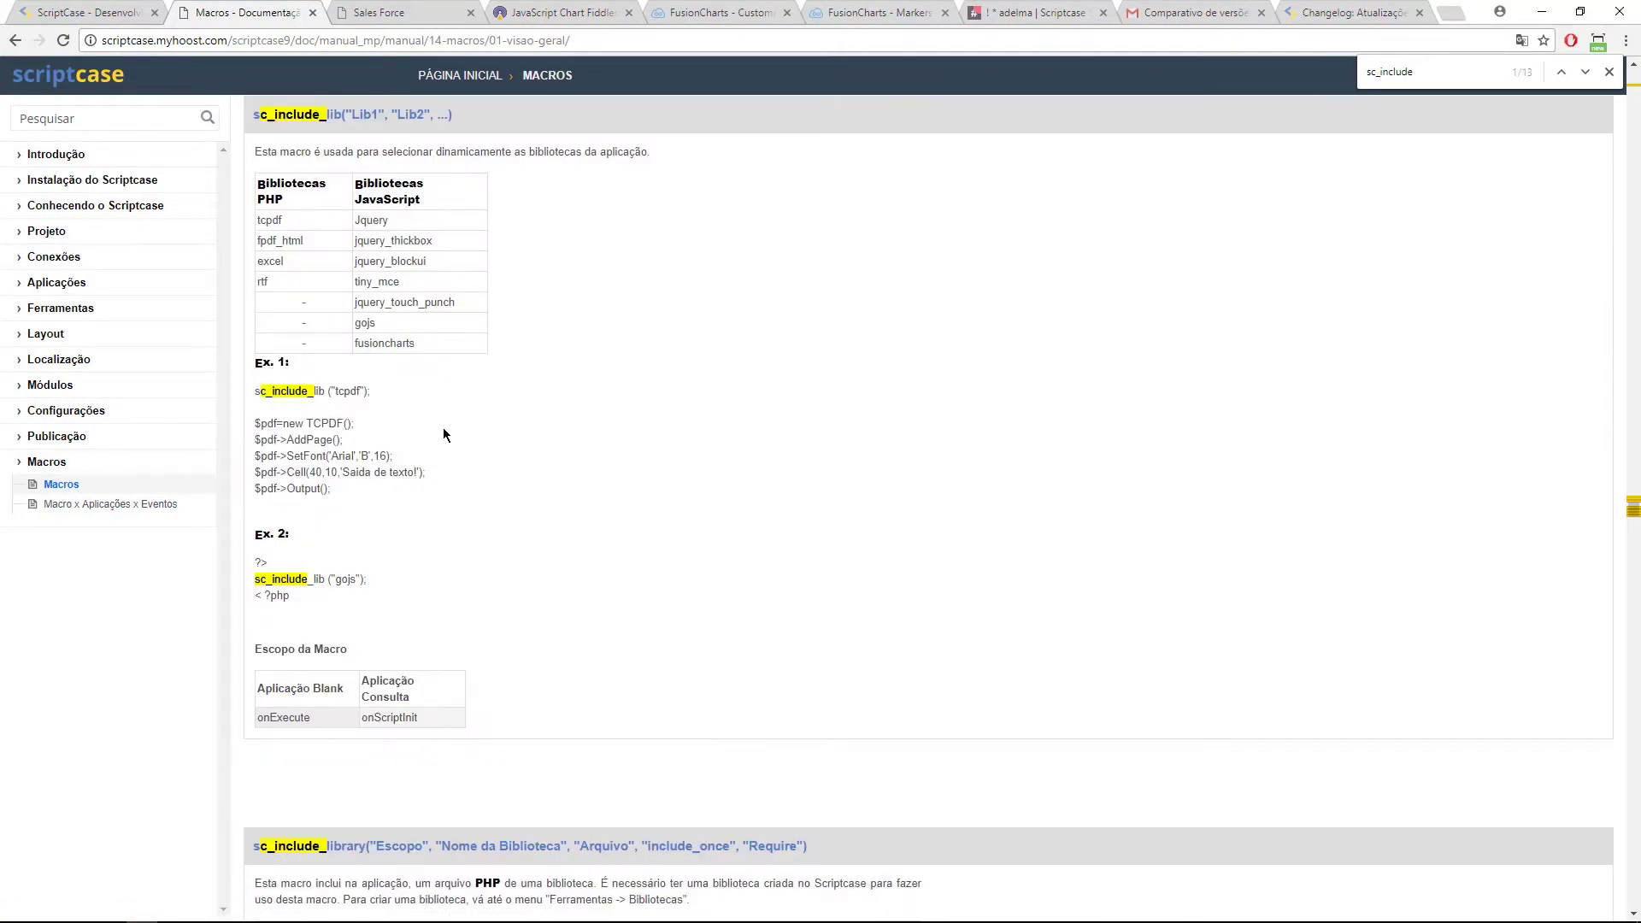
drag(258, 177, 438, 270)
click(510, 351)
drag(255, 561, 380, 582)
click(386, 584)
double_click(347, 580)
Step: Highlight fusioncharts among the libraries and narrow the Sales Force map's value range sliders
click(394, 343)
drag(417, 342, 364, 343)
click(393, 14)
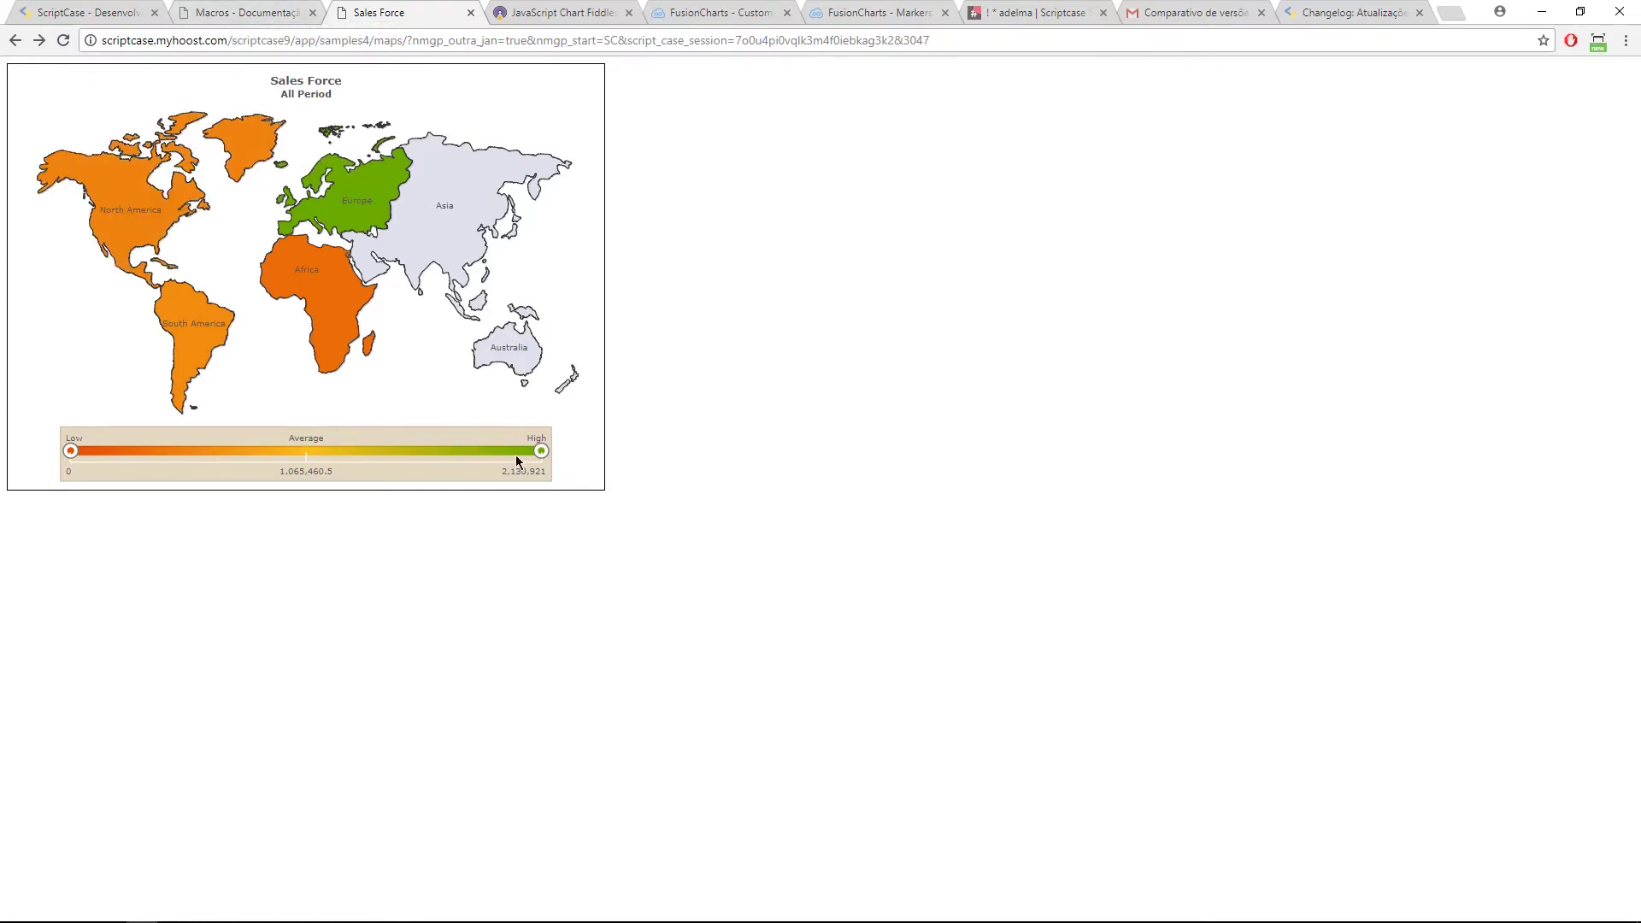
drag(69, 459, 131, 459)
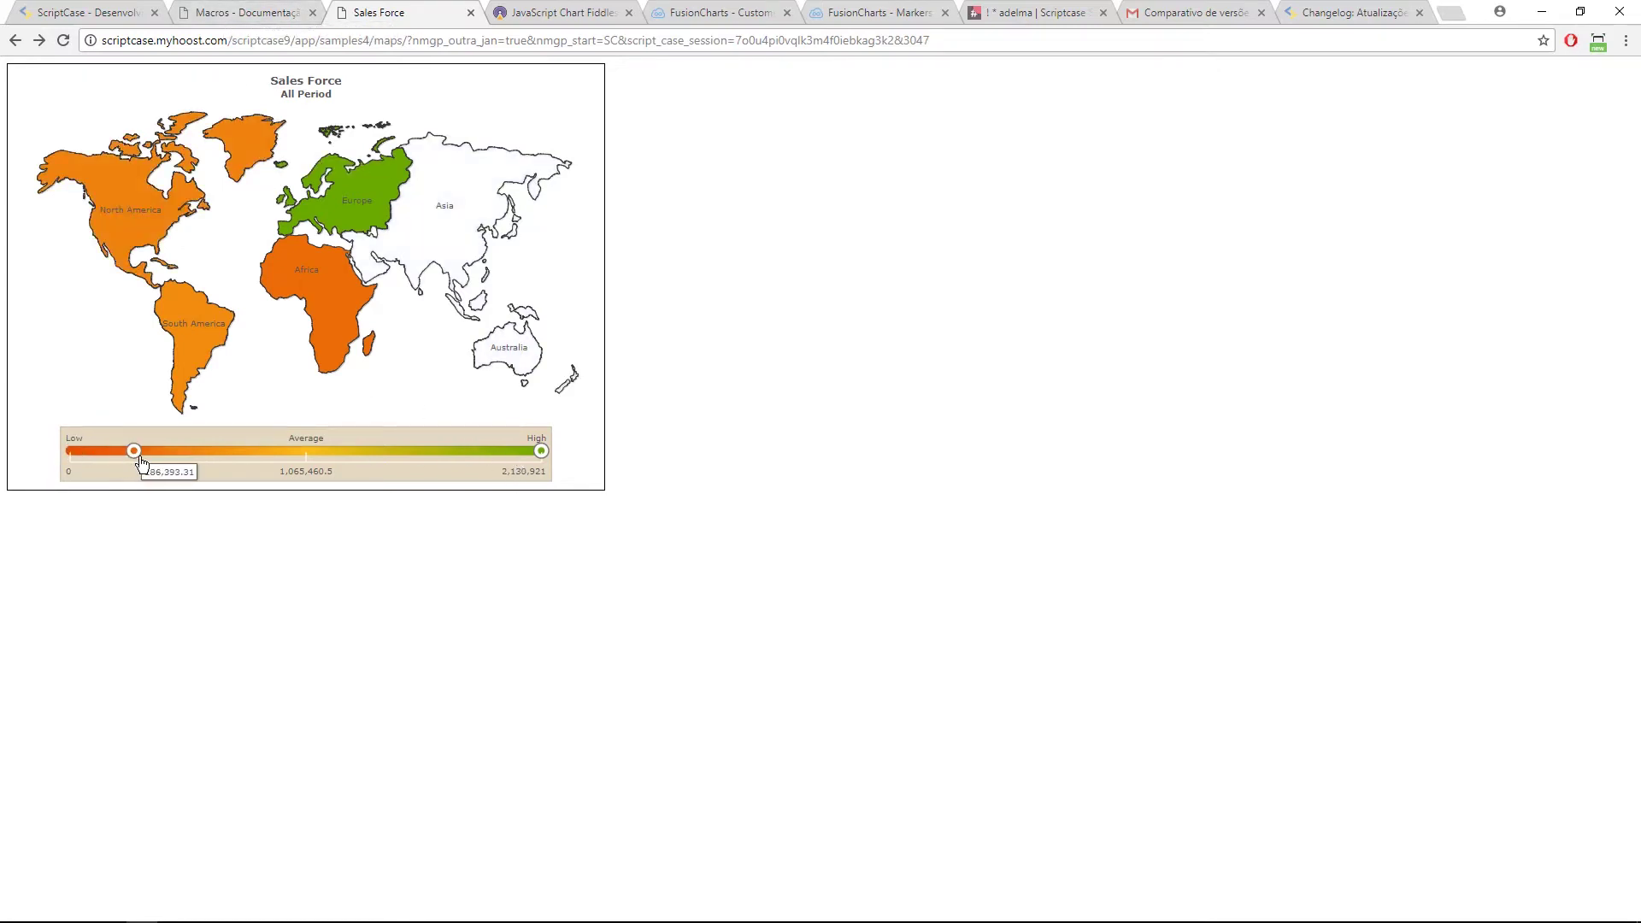
drag(541, 453, 270, 446)
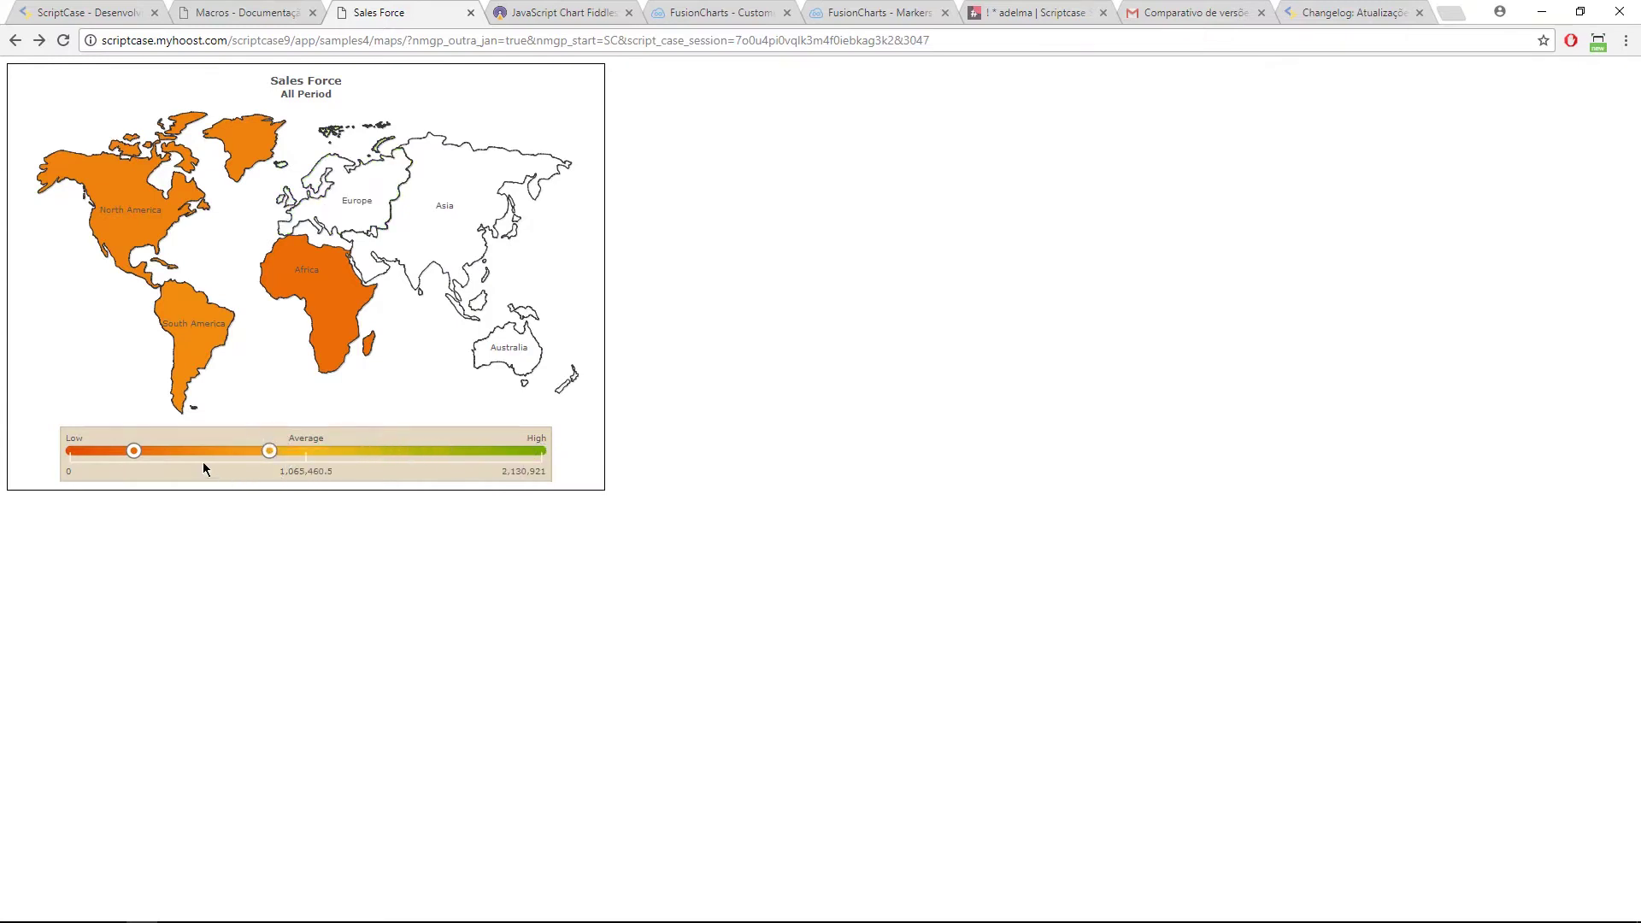
Step: Drill down into North America and Mexico, back out to the world map, and return to the docs
mouse_move(302, 320)
click(130, 214)
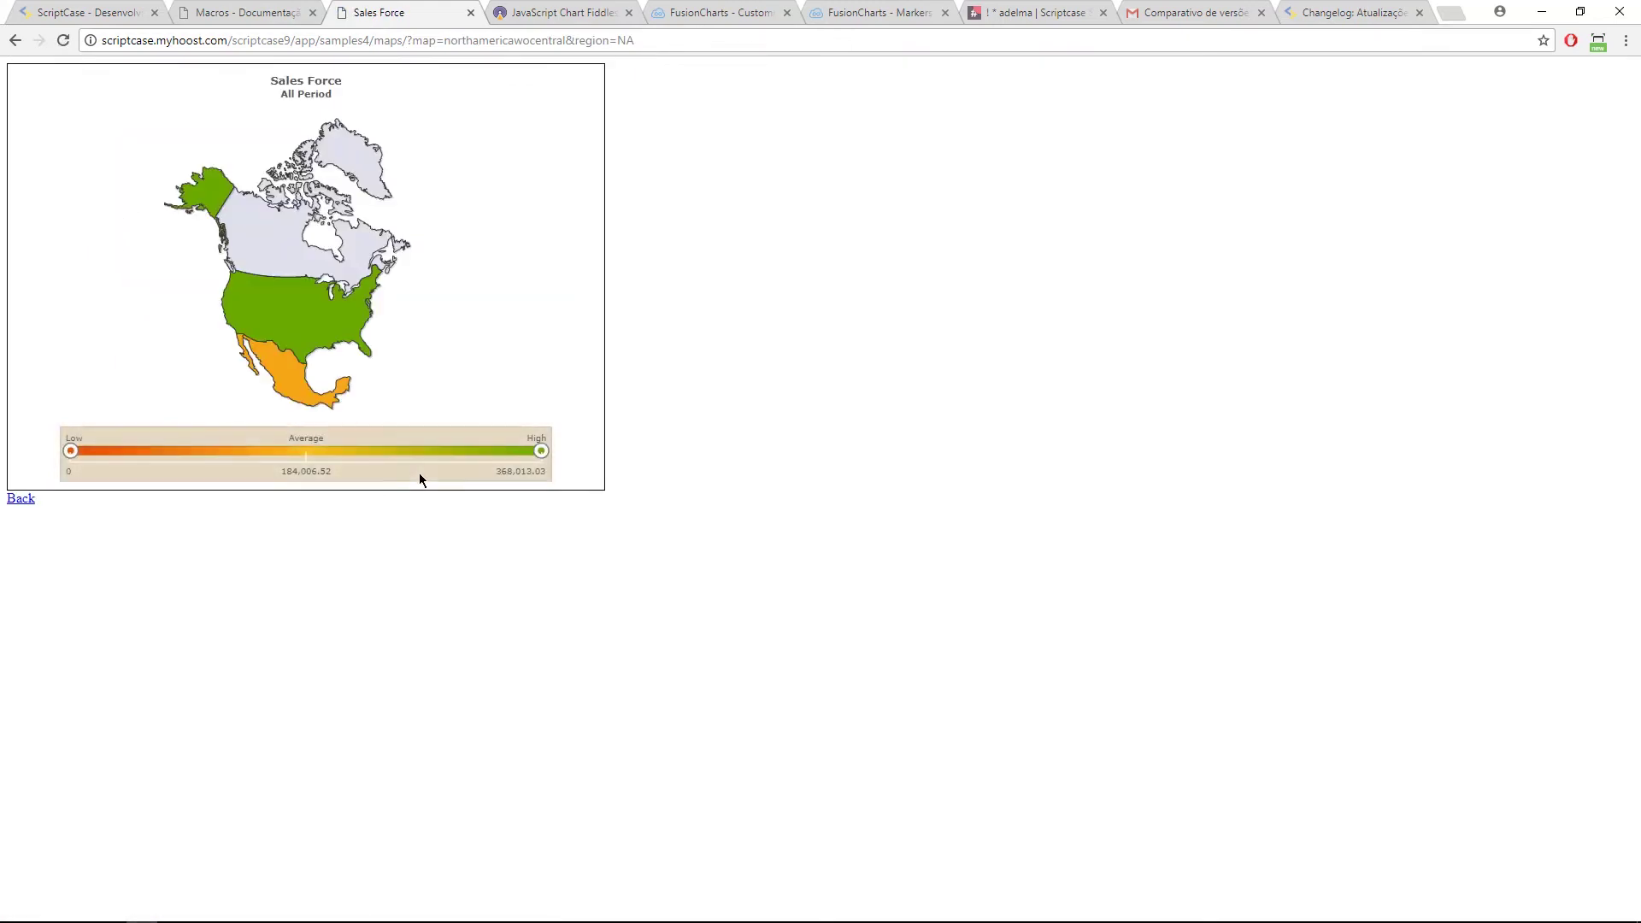
drag(539, 450, 264, 450)
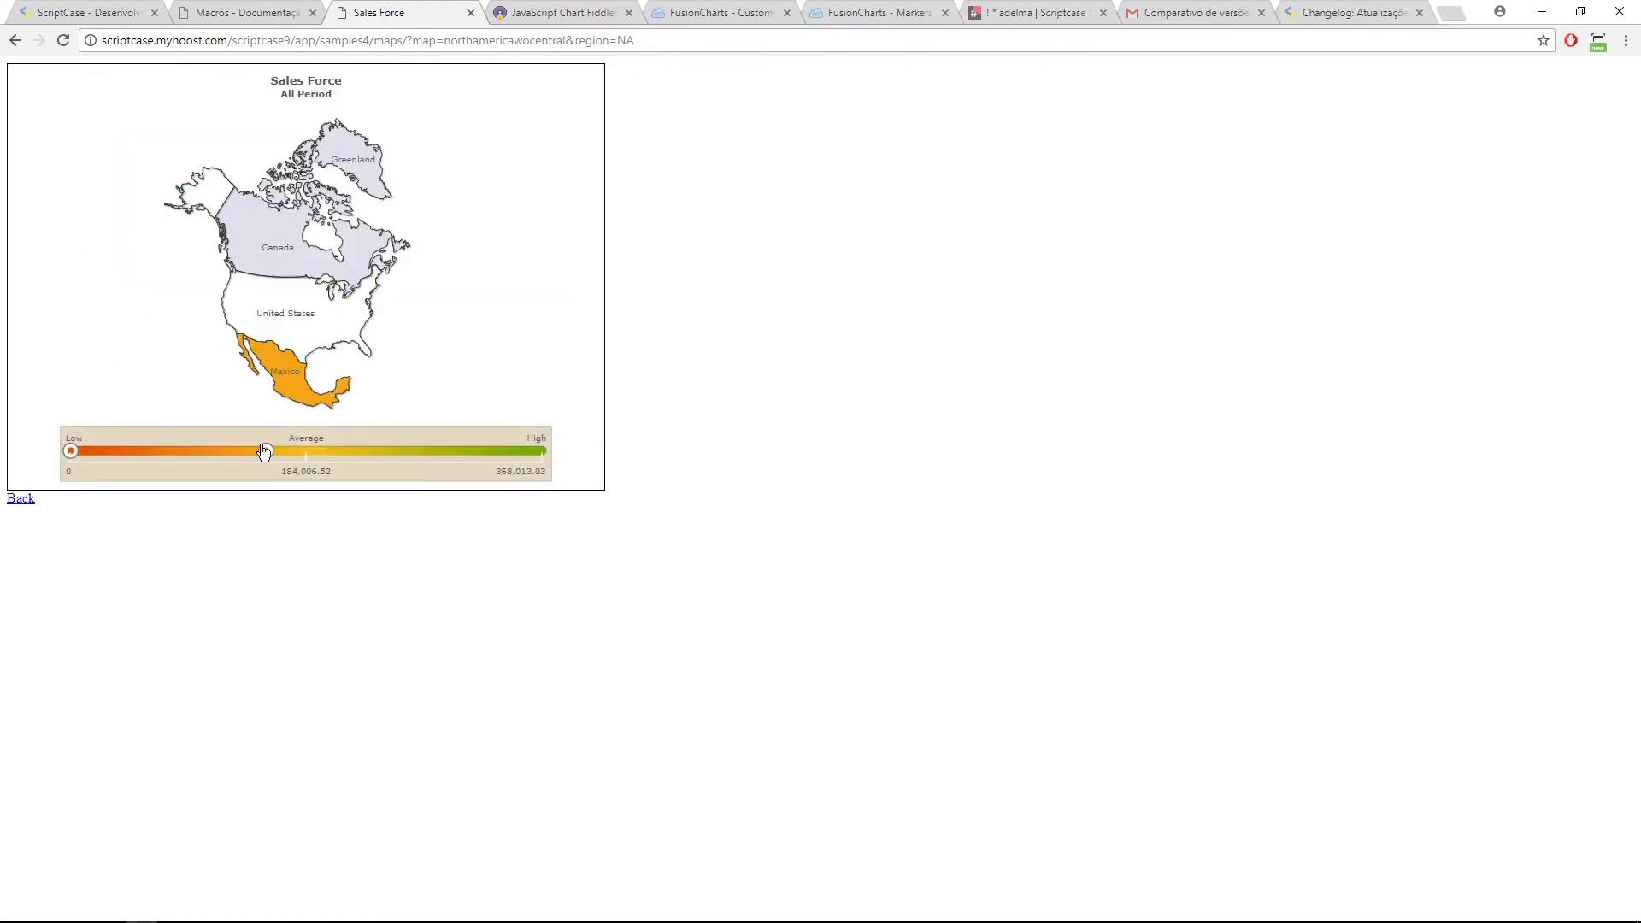
click(299, 380)
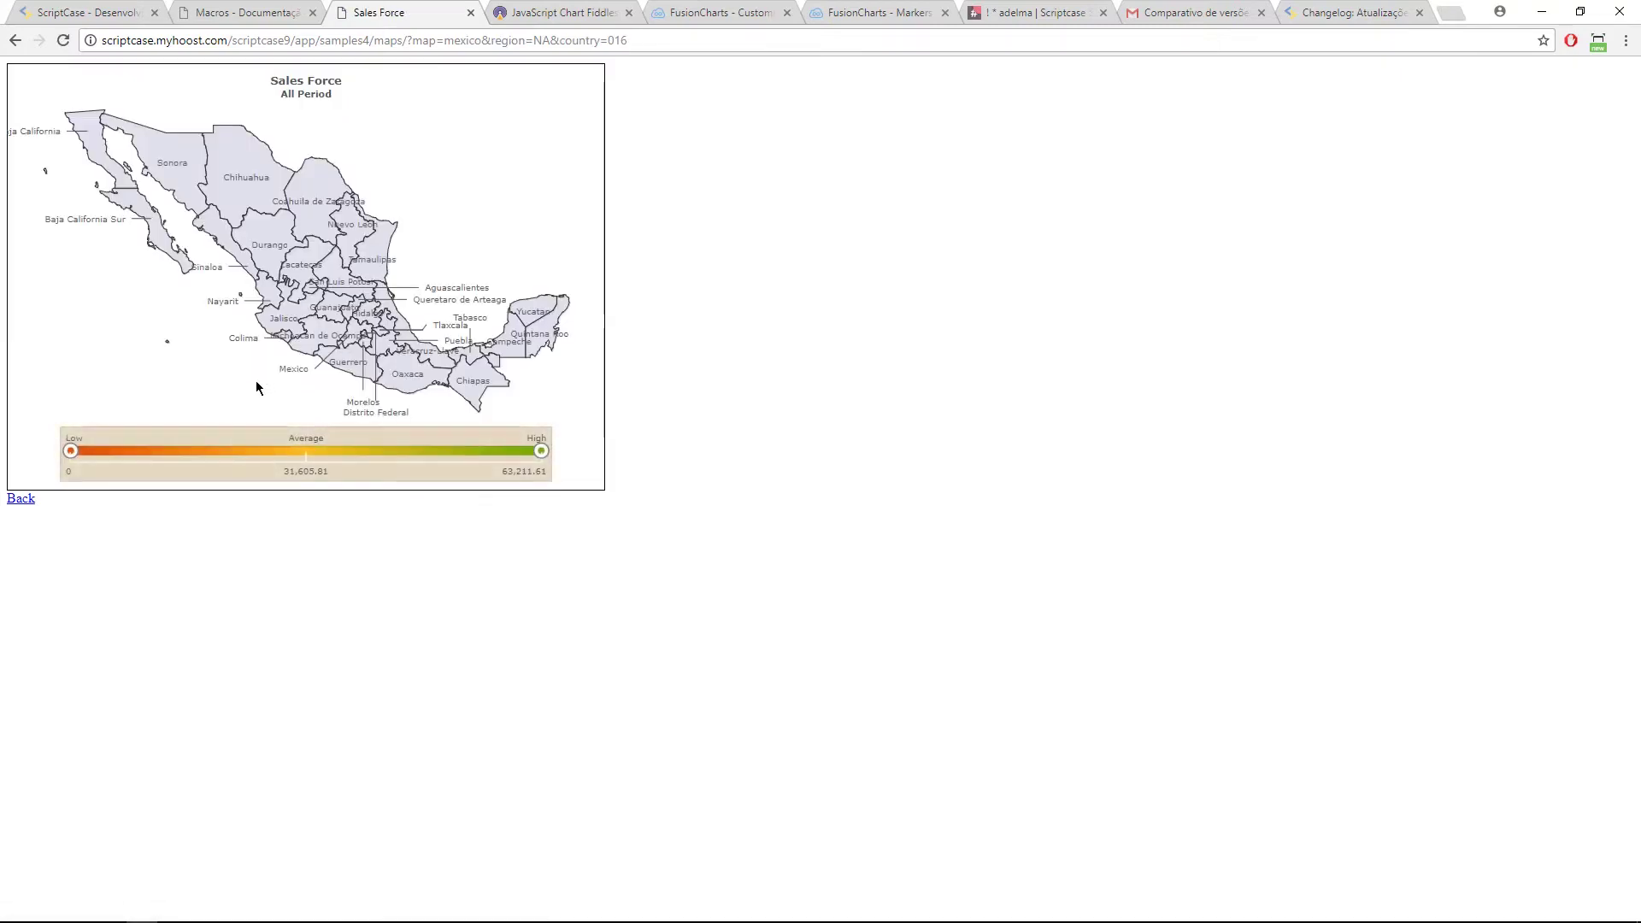
click(19, 499)
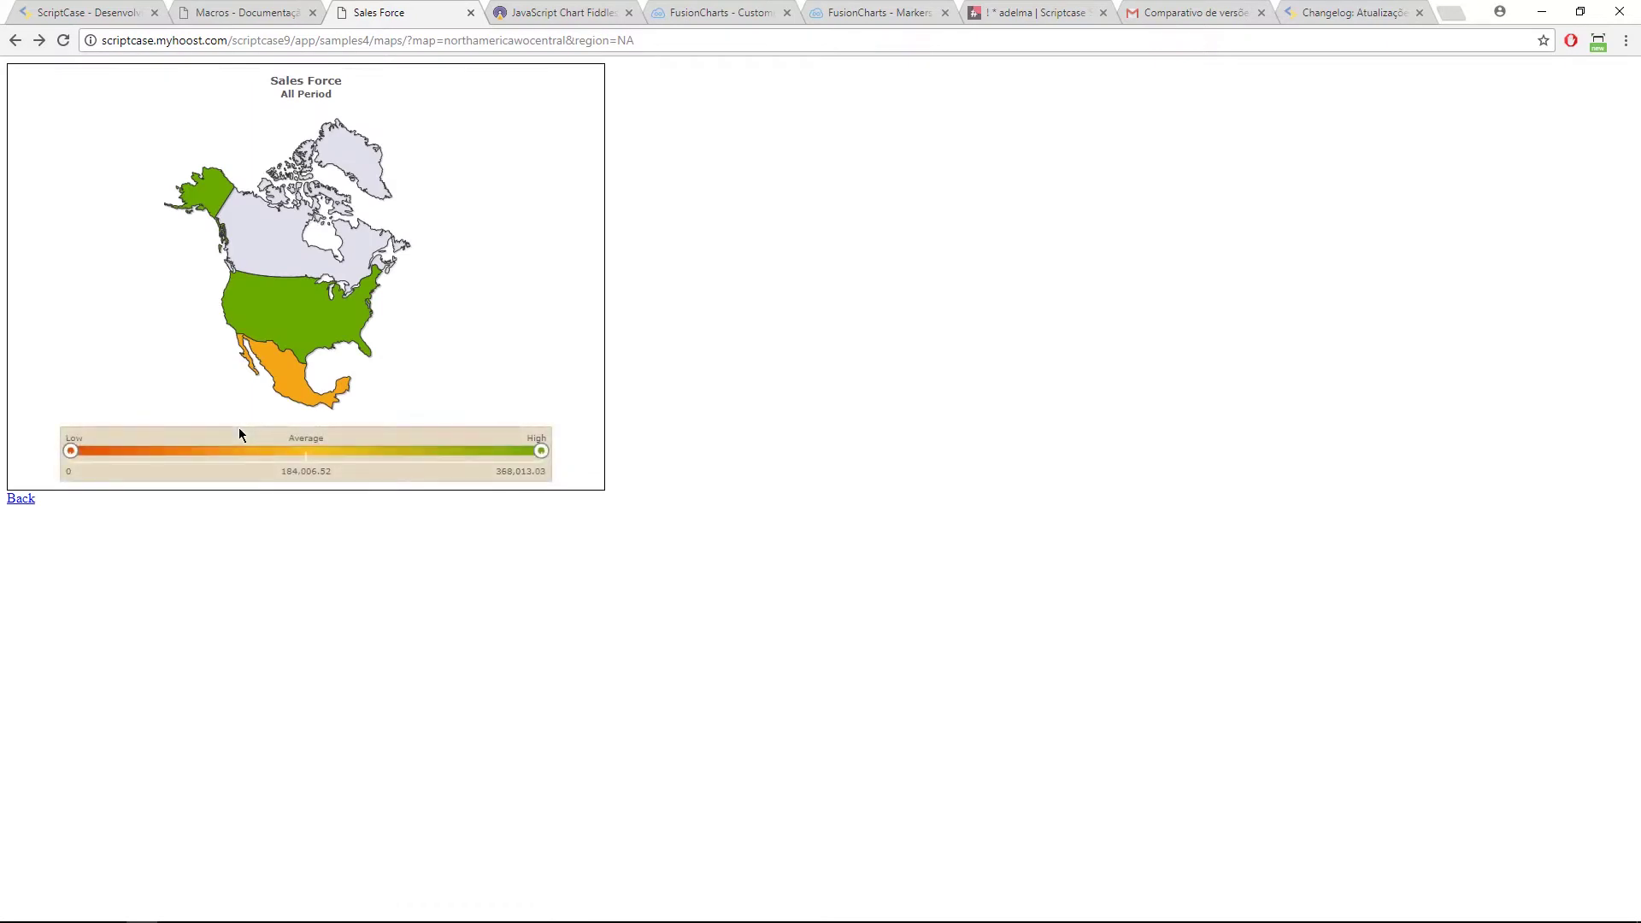
click(21, 499)
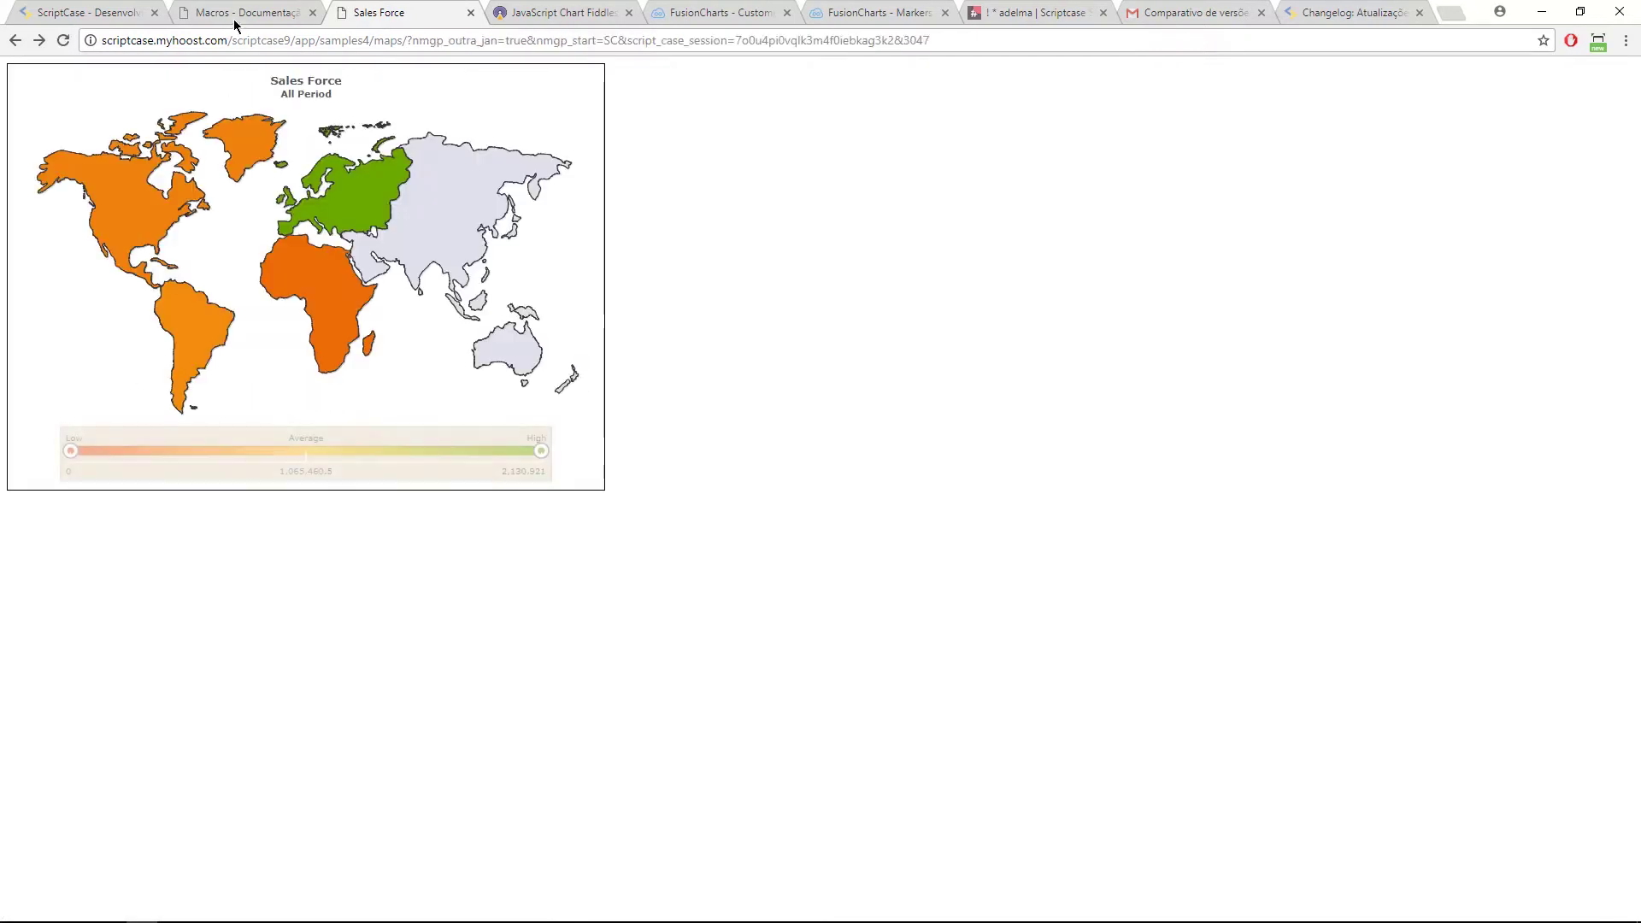
click(242, 14)
click(603, 463)
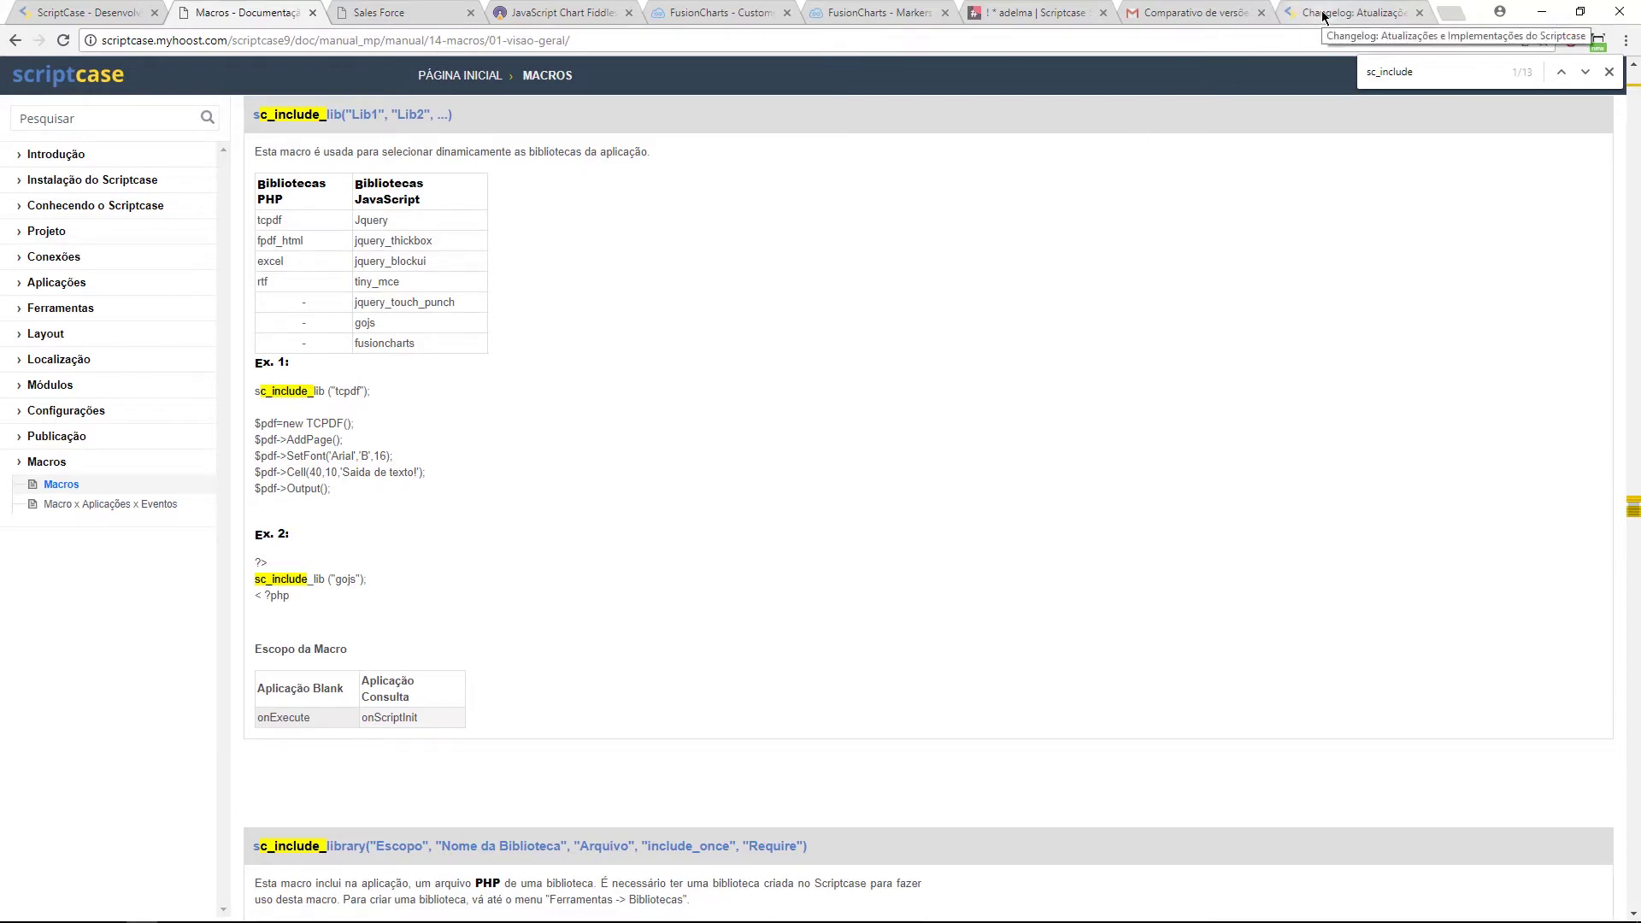
Step: Compare the Macros documentation with the Sales Force map, then return to the ScriptCase editor
click(374, 13)
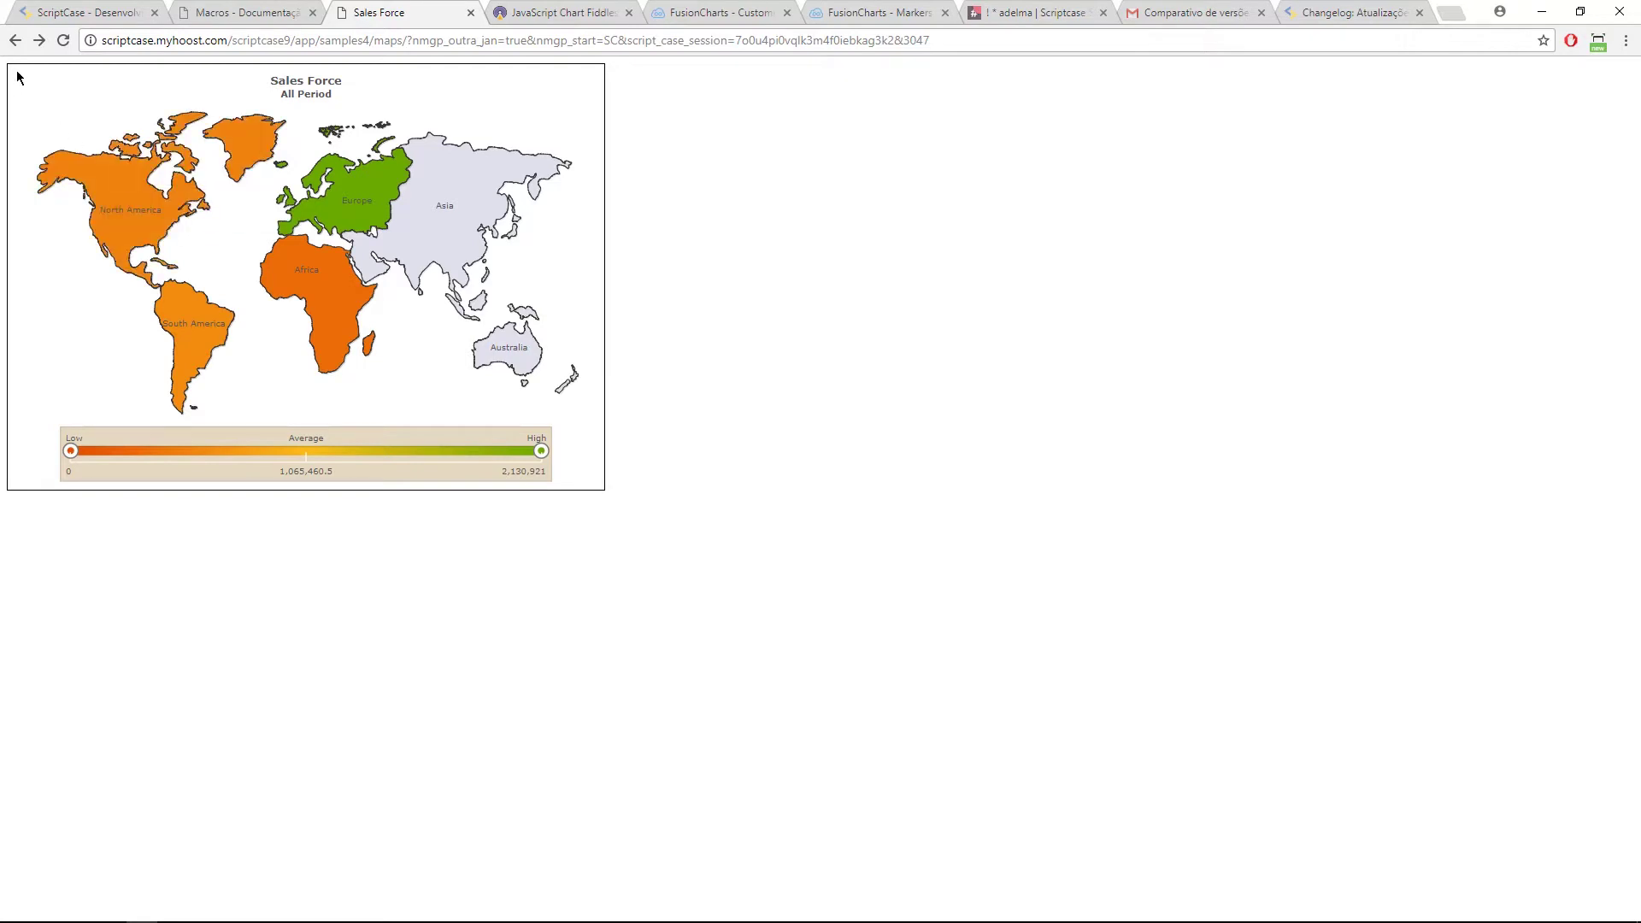
click(224, 19)
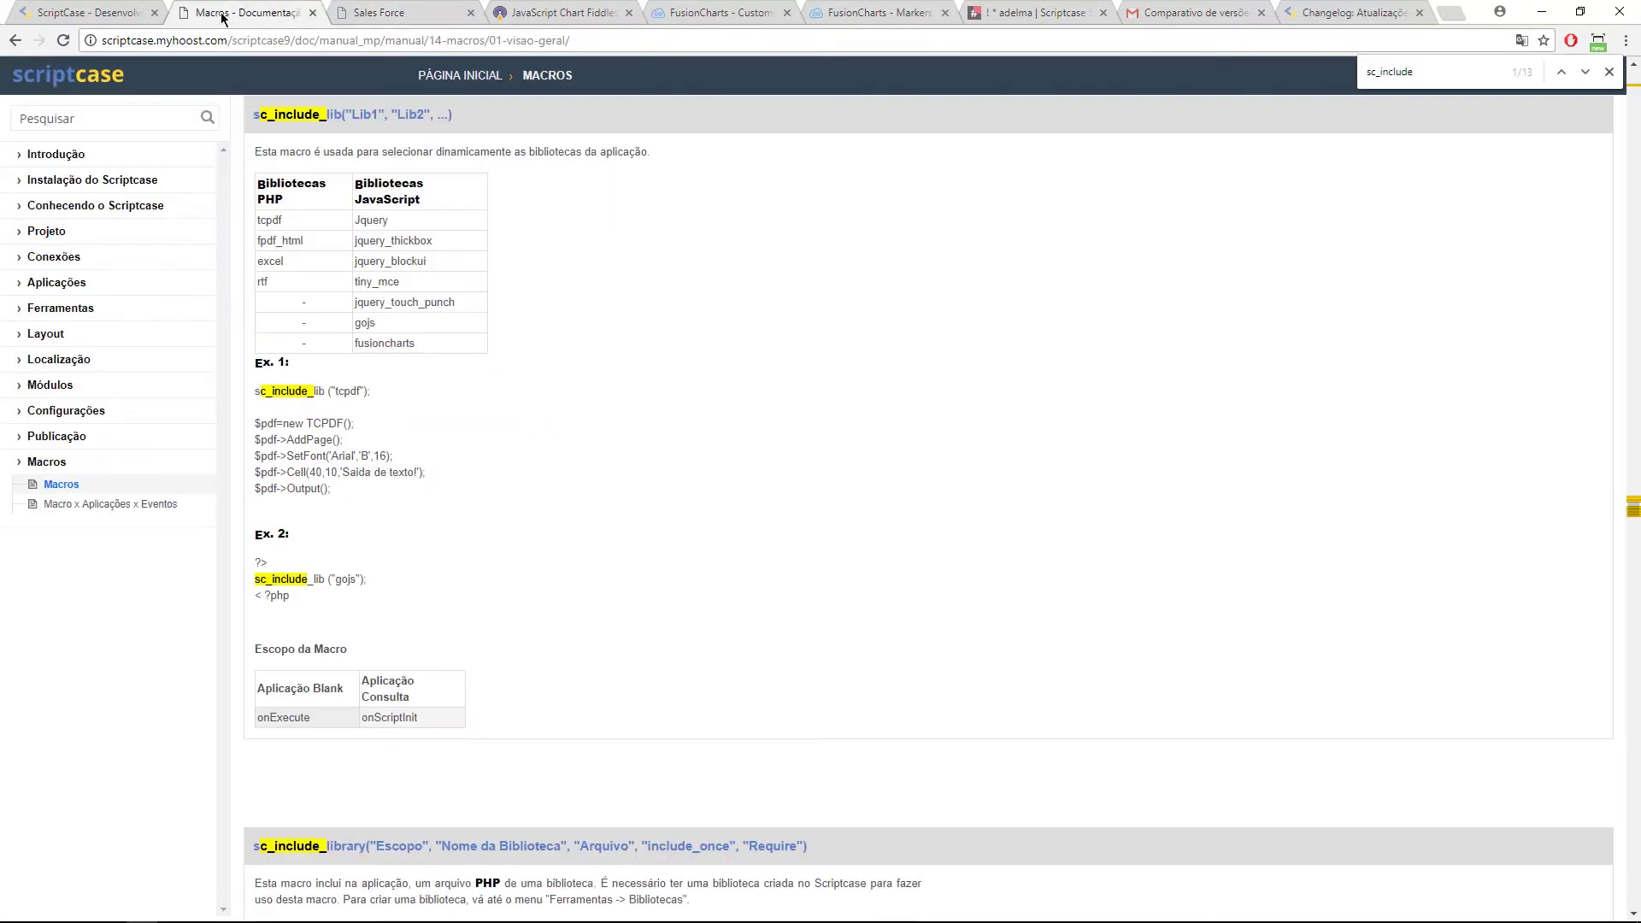
click(367, 17)
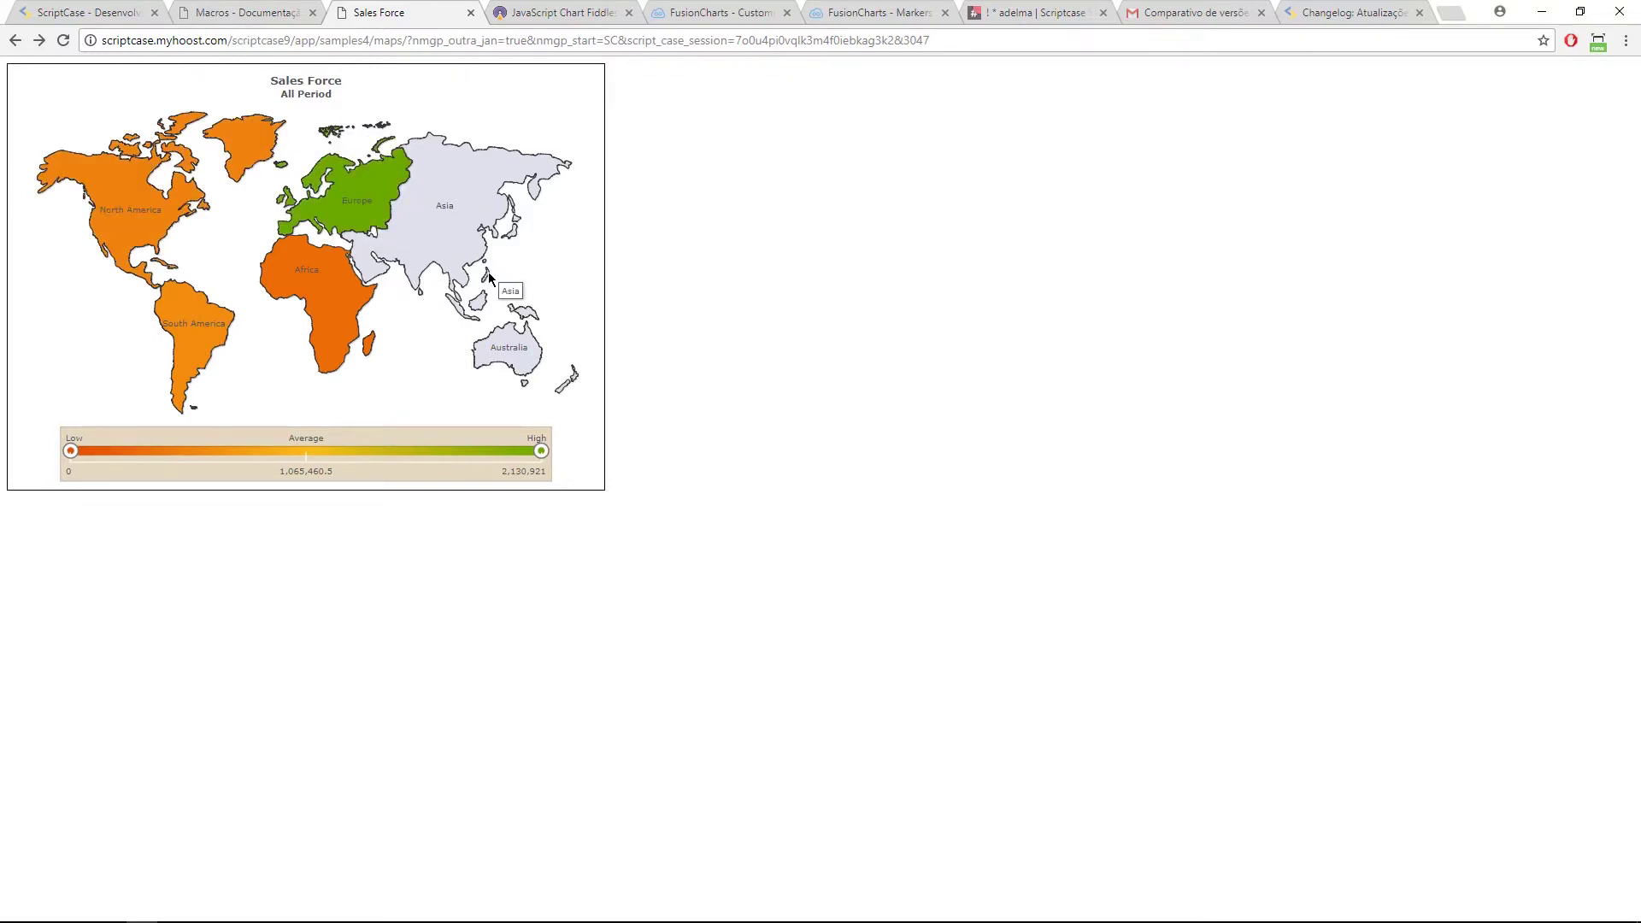
click(90, 12)
Step: List all project applications and run the samples menu in a new tab
mouse_move(103, 71)
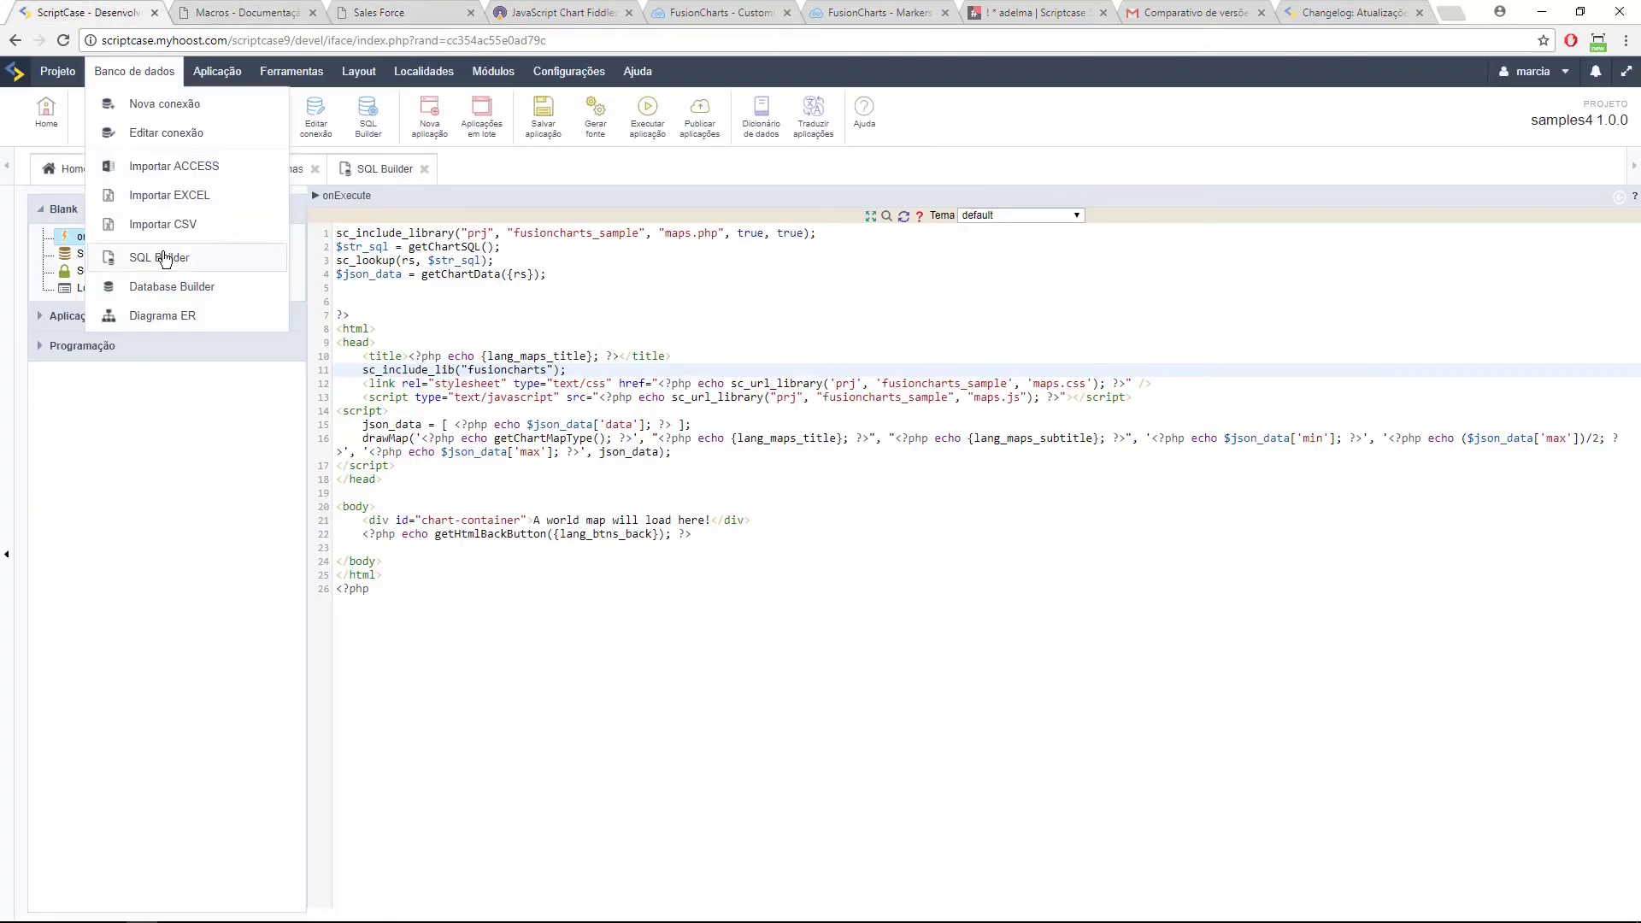
click(64, 168)
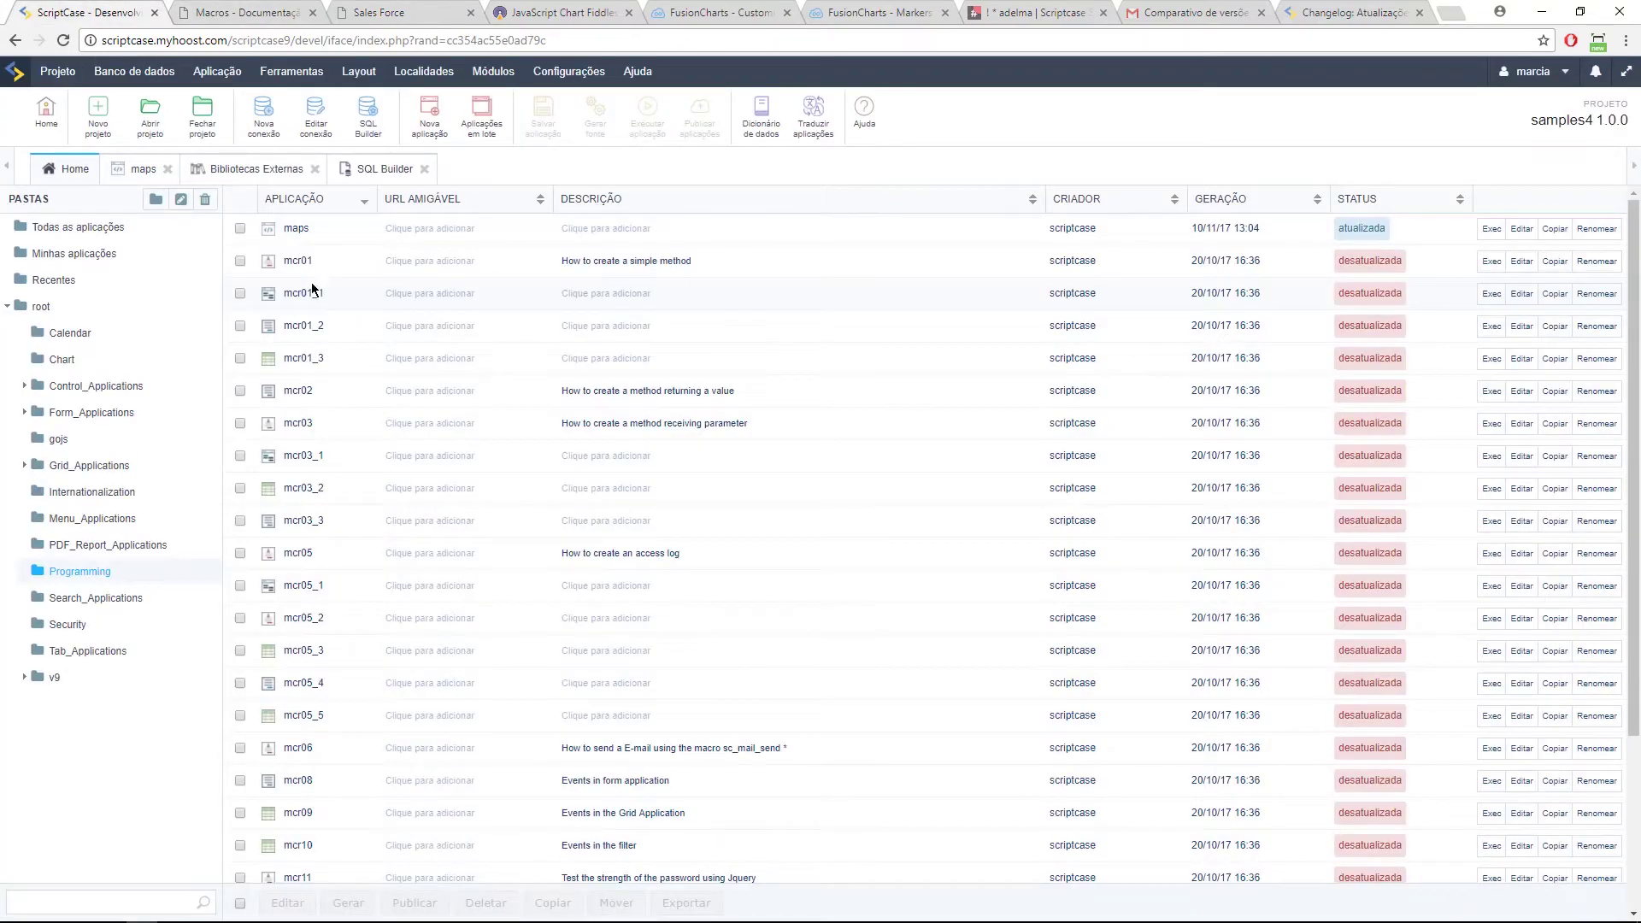
click(100, 225)
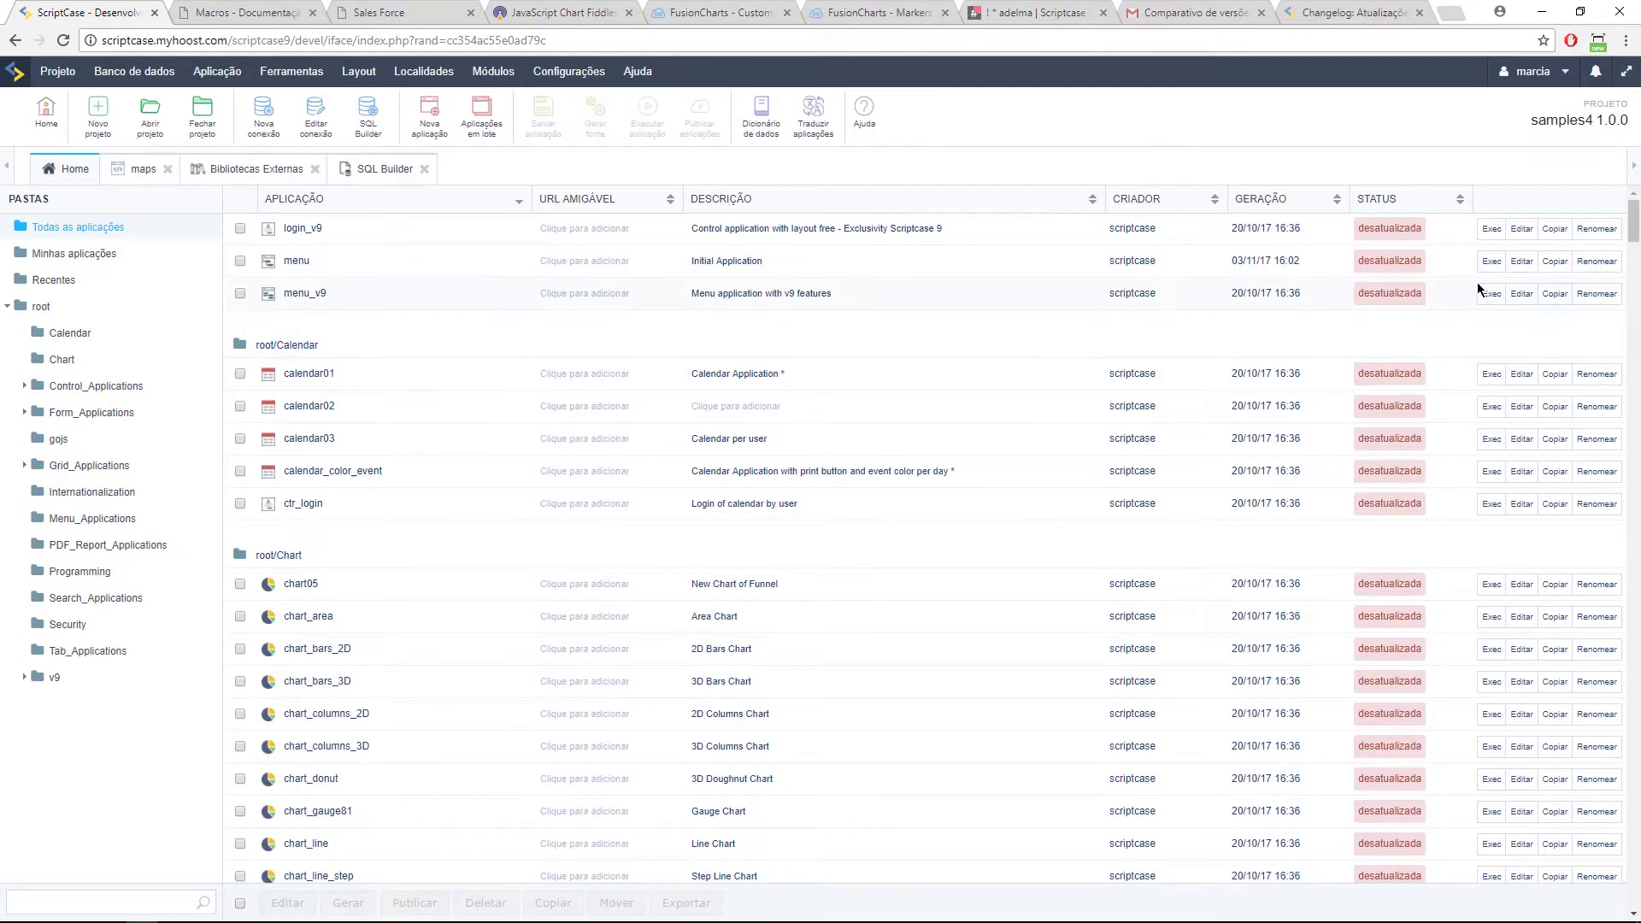
click(1491, 261)
click(217, 15)
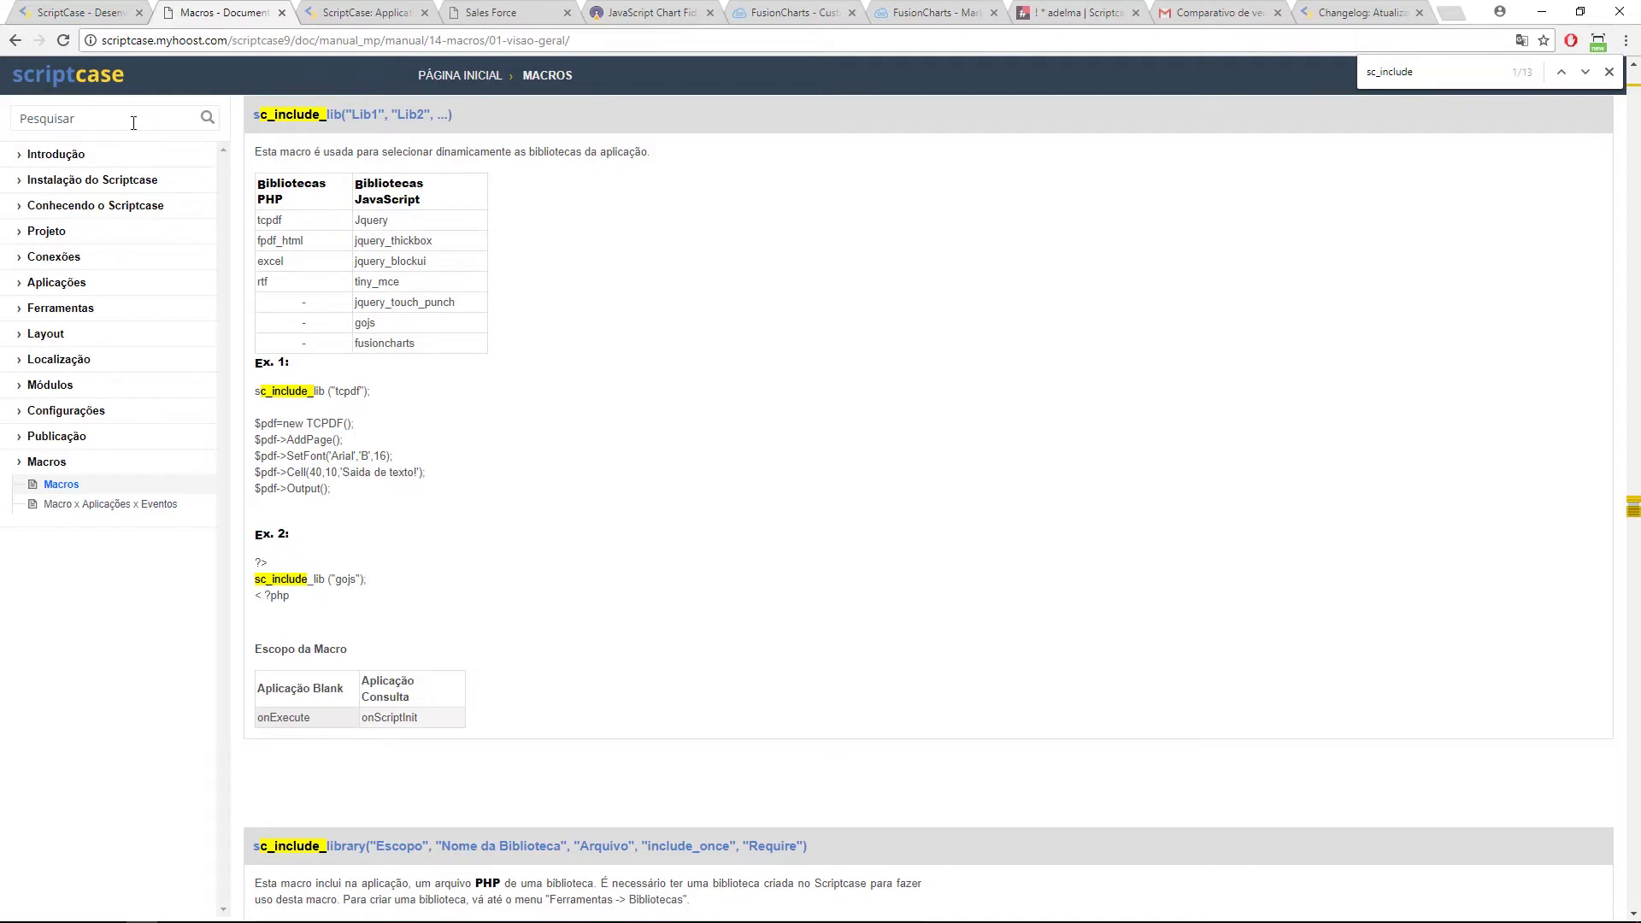
Step: Review the maps onExecute code at line 6 and the drawMap call
click(89, 13)
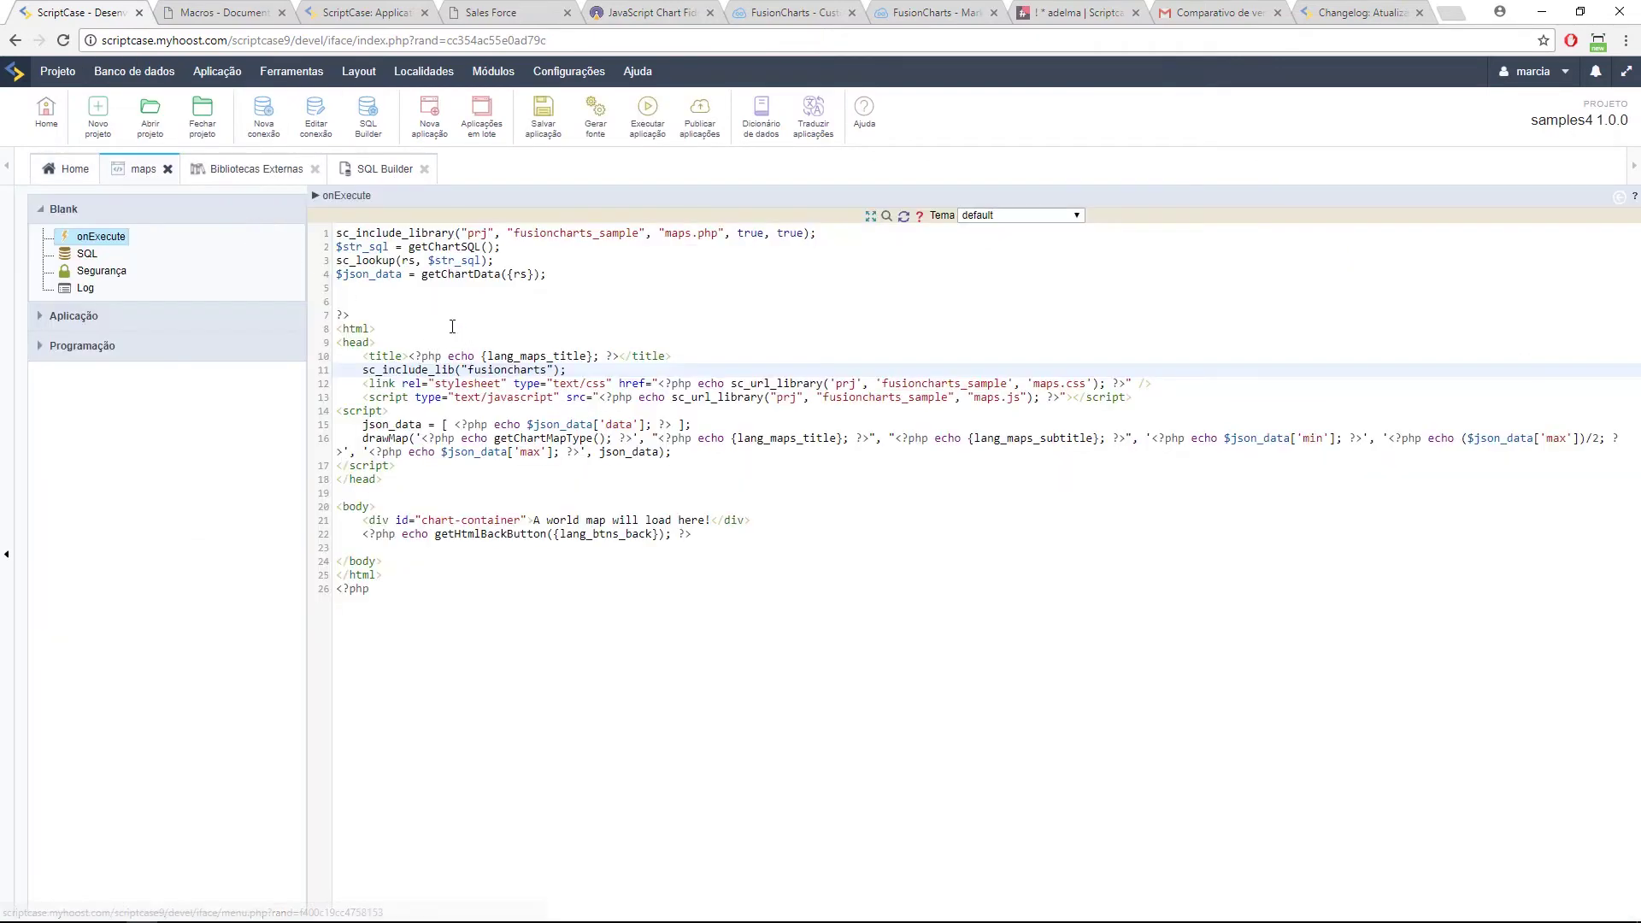
click(433, 296)
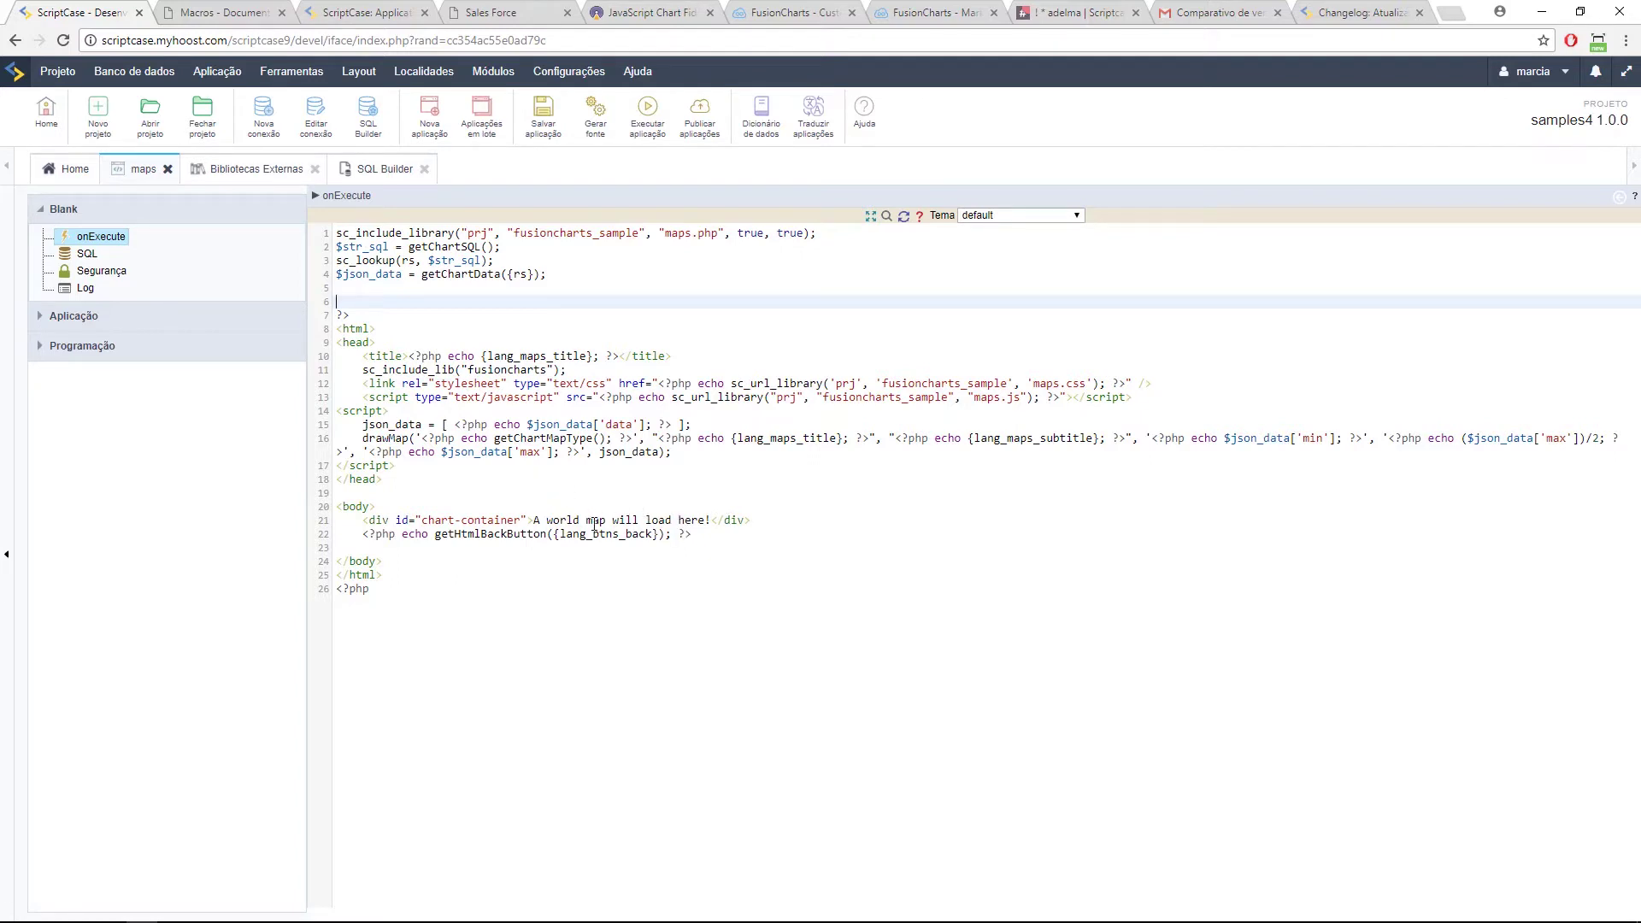
click(393, 449)
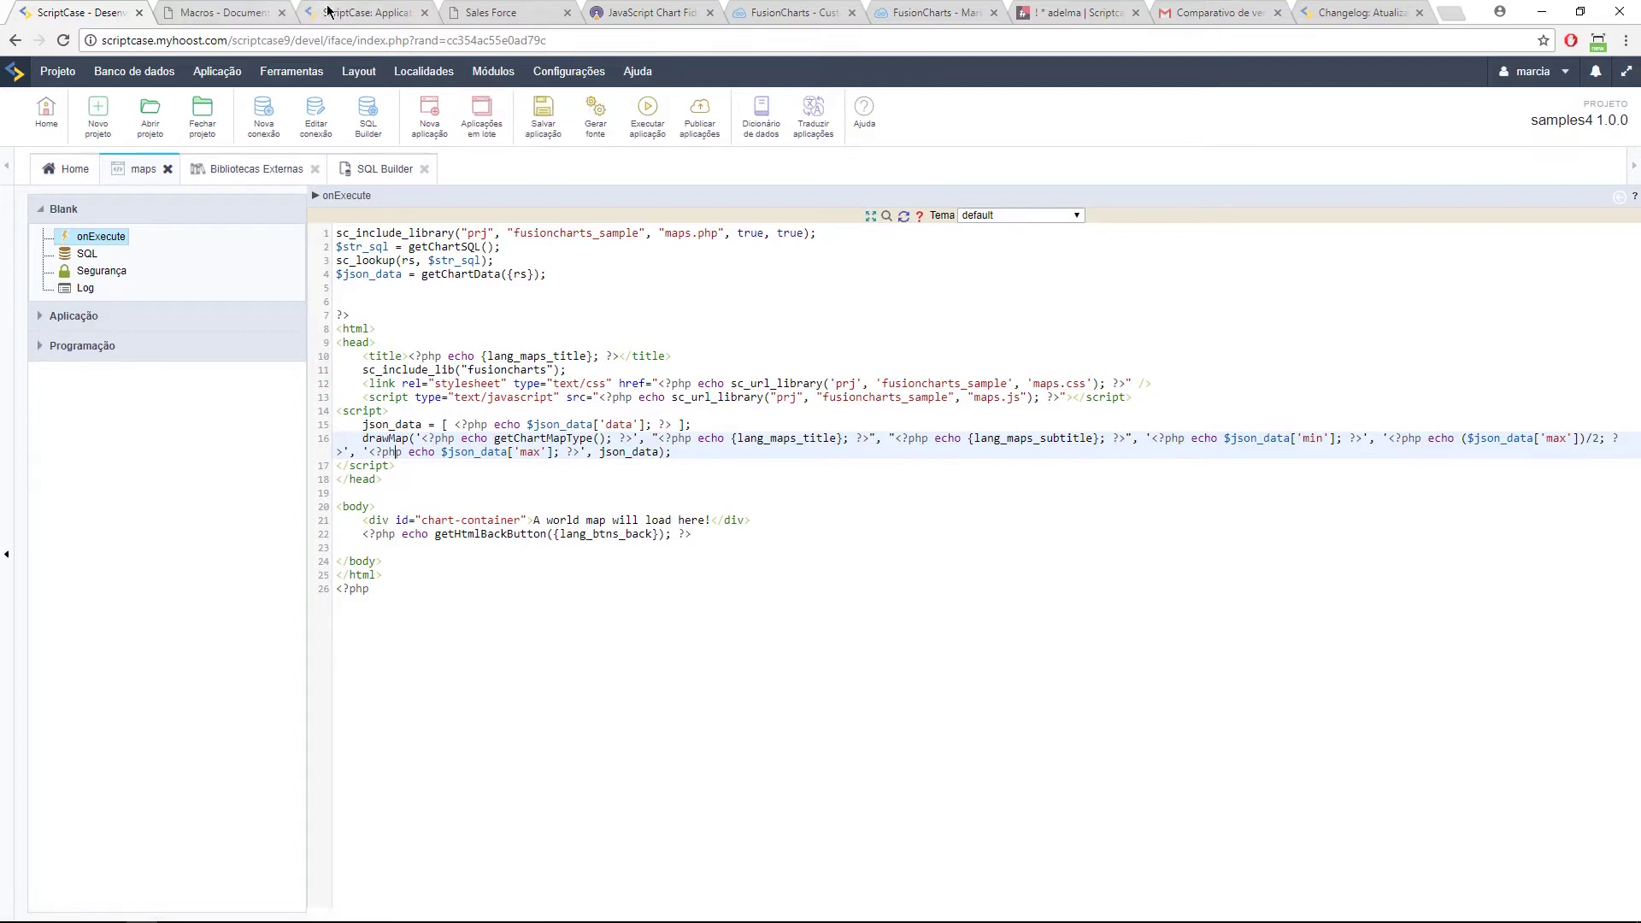
click(296, 18)
Step: Drill down the Sales Force map through South America into Brazil's states
click(547, 17)
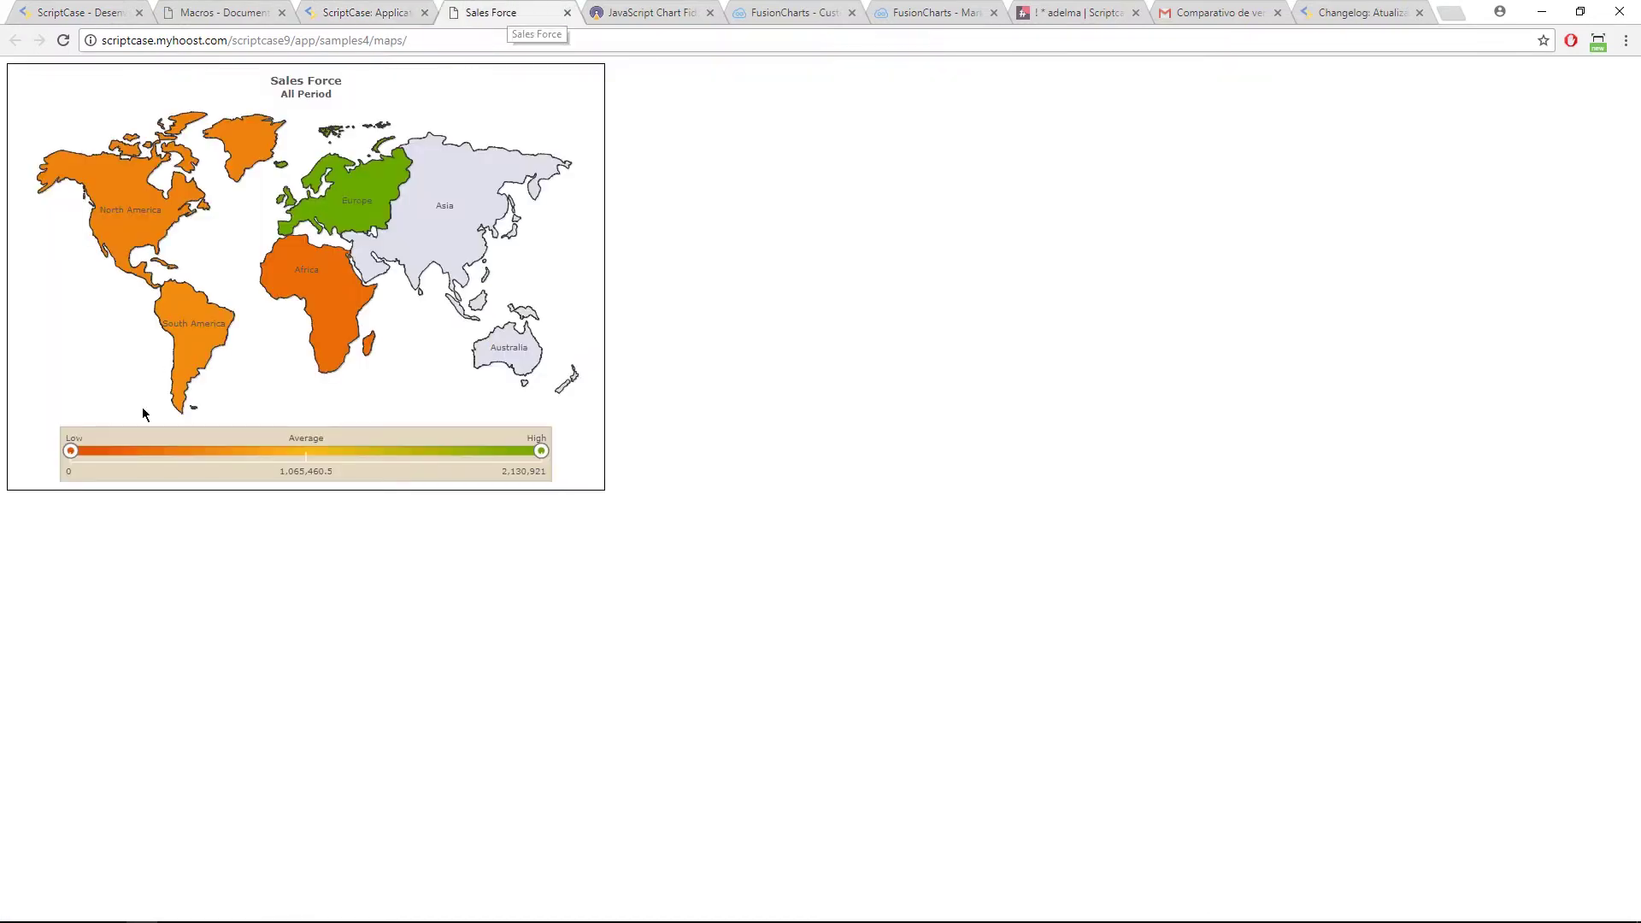
click(189, 321)
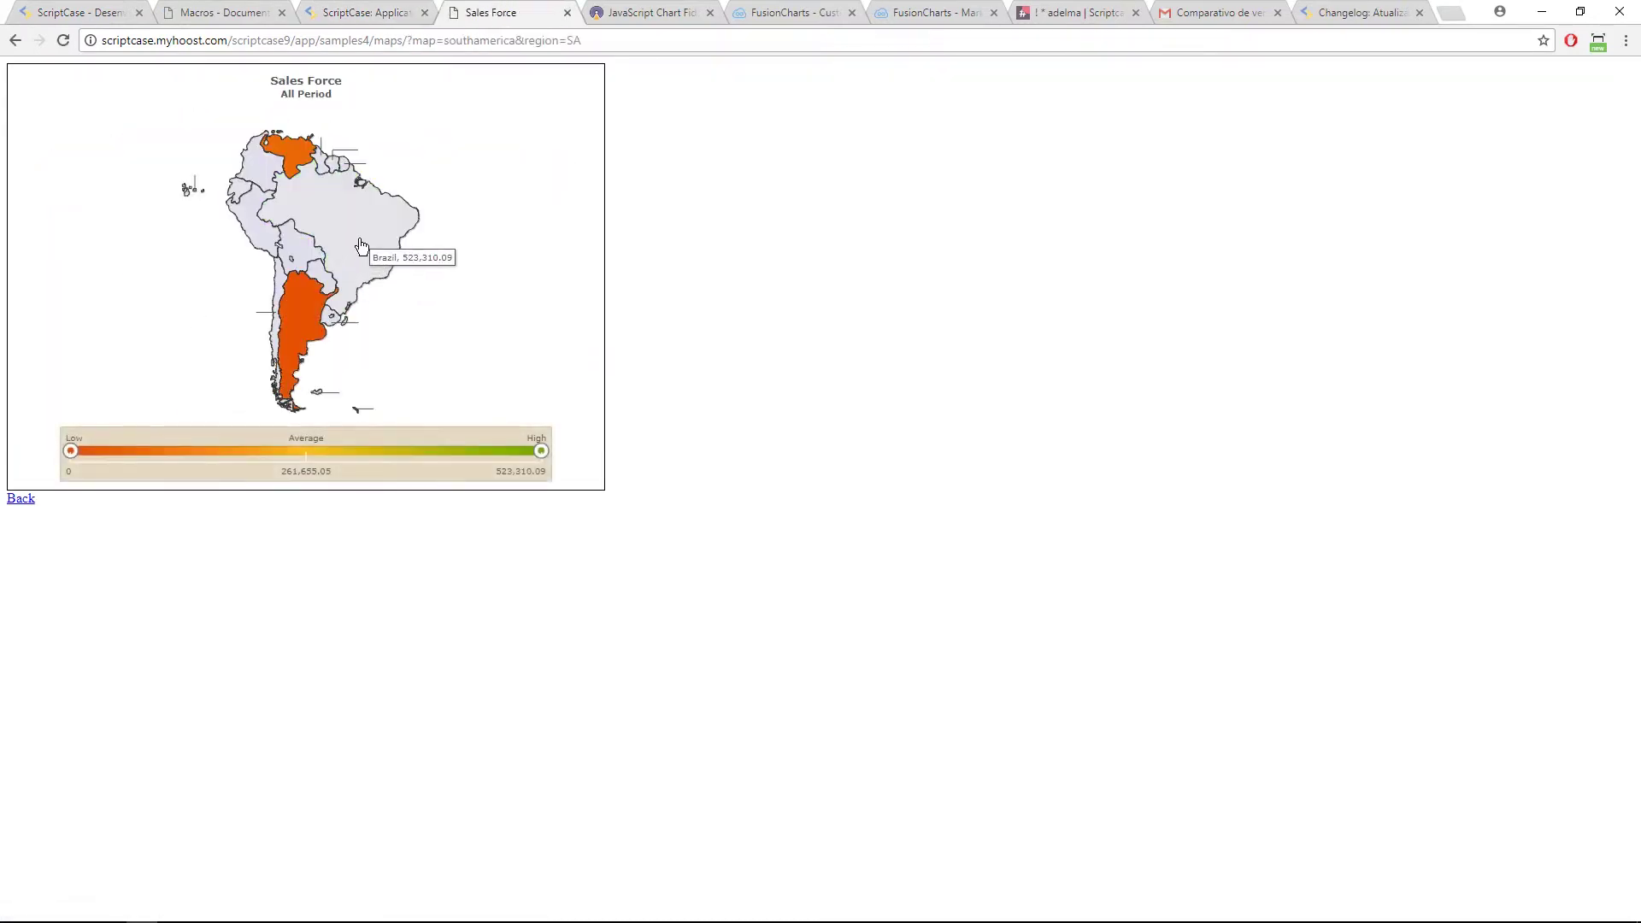
click(265, 218)
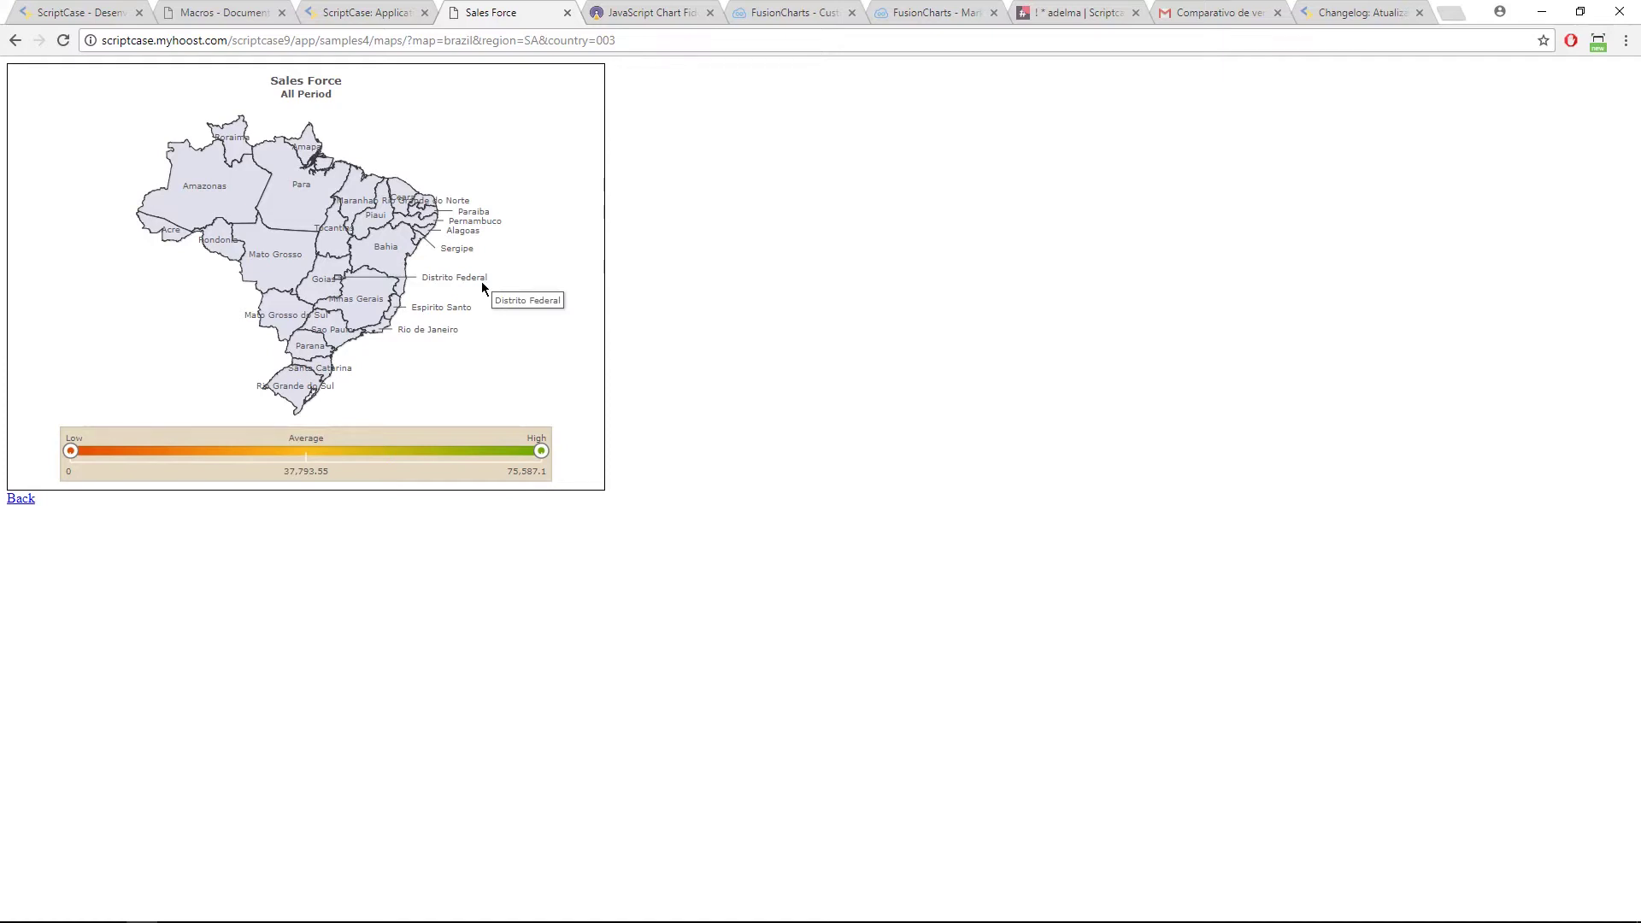
Step: Open the FusionMaps XT all-maps page from the Chart Fiddles real-life maps gallery
click(662, 13)
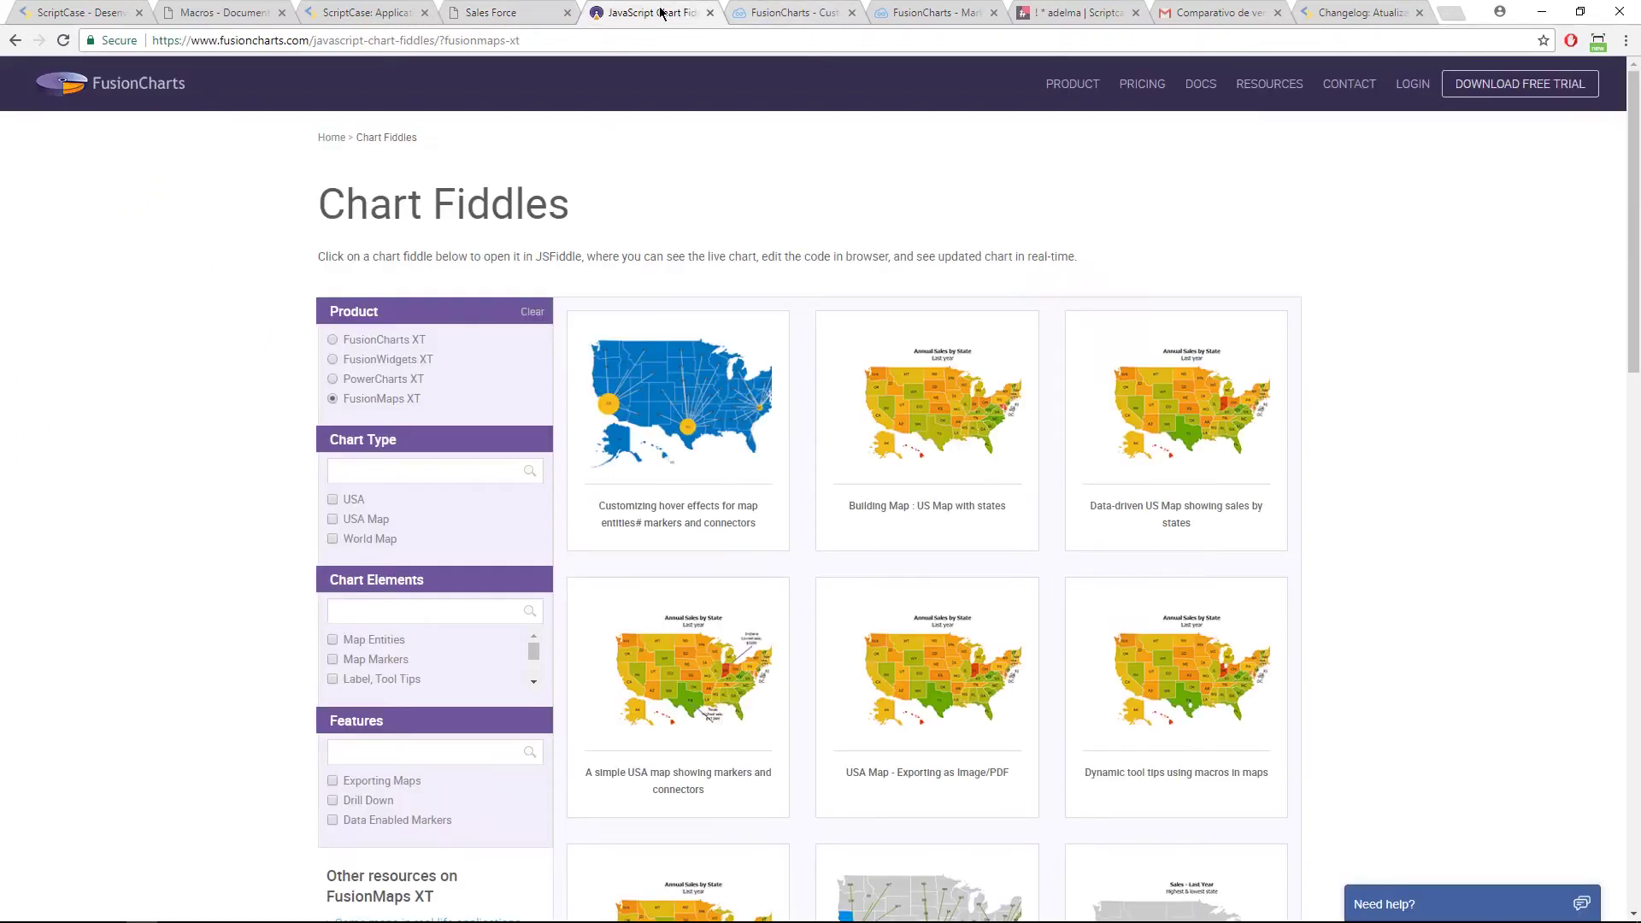
scroll(428, 718, down, 7)
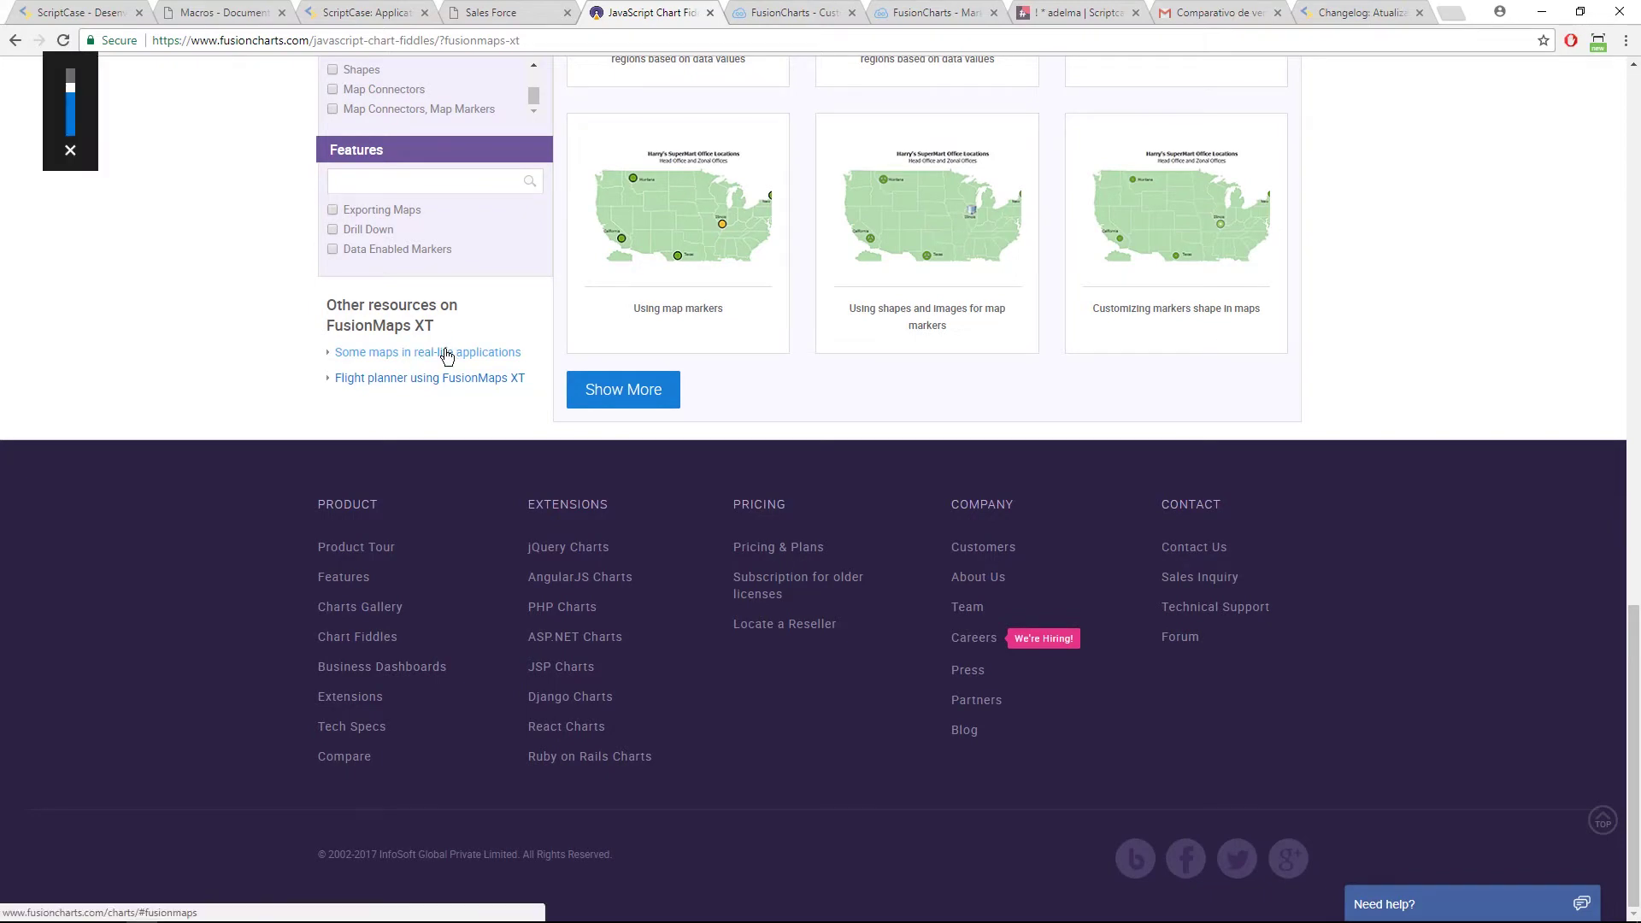
click(444, 352)
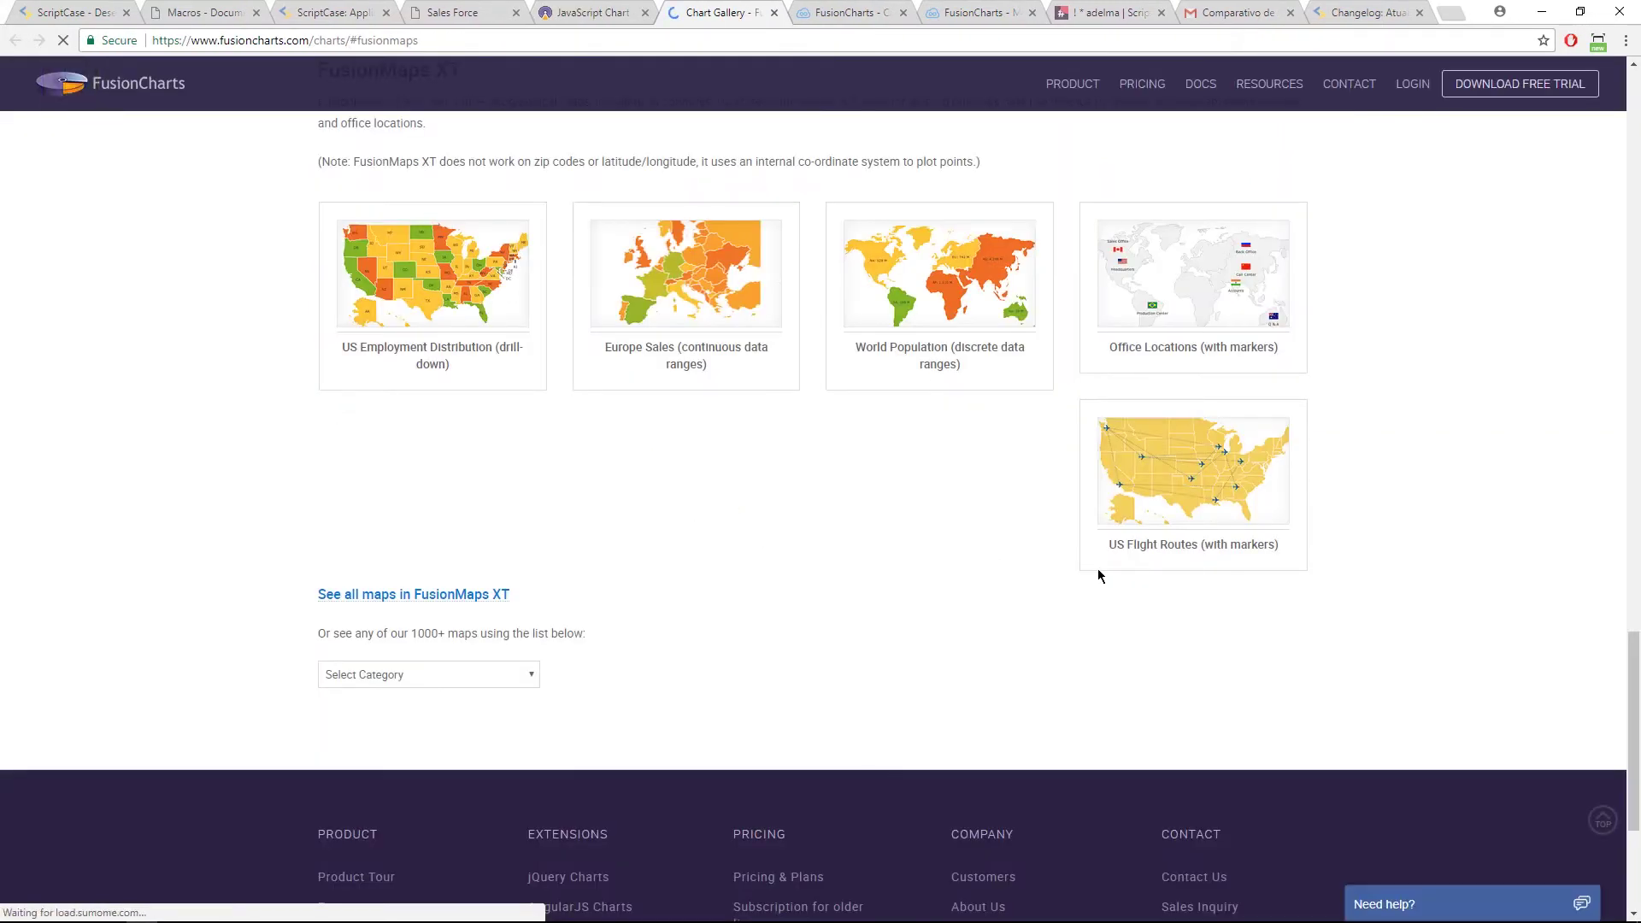
scroll(571, 484, up, 10)
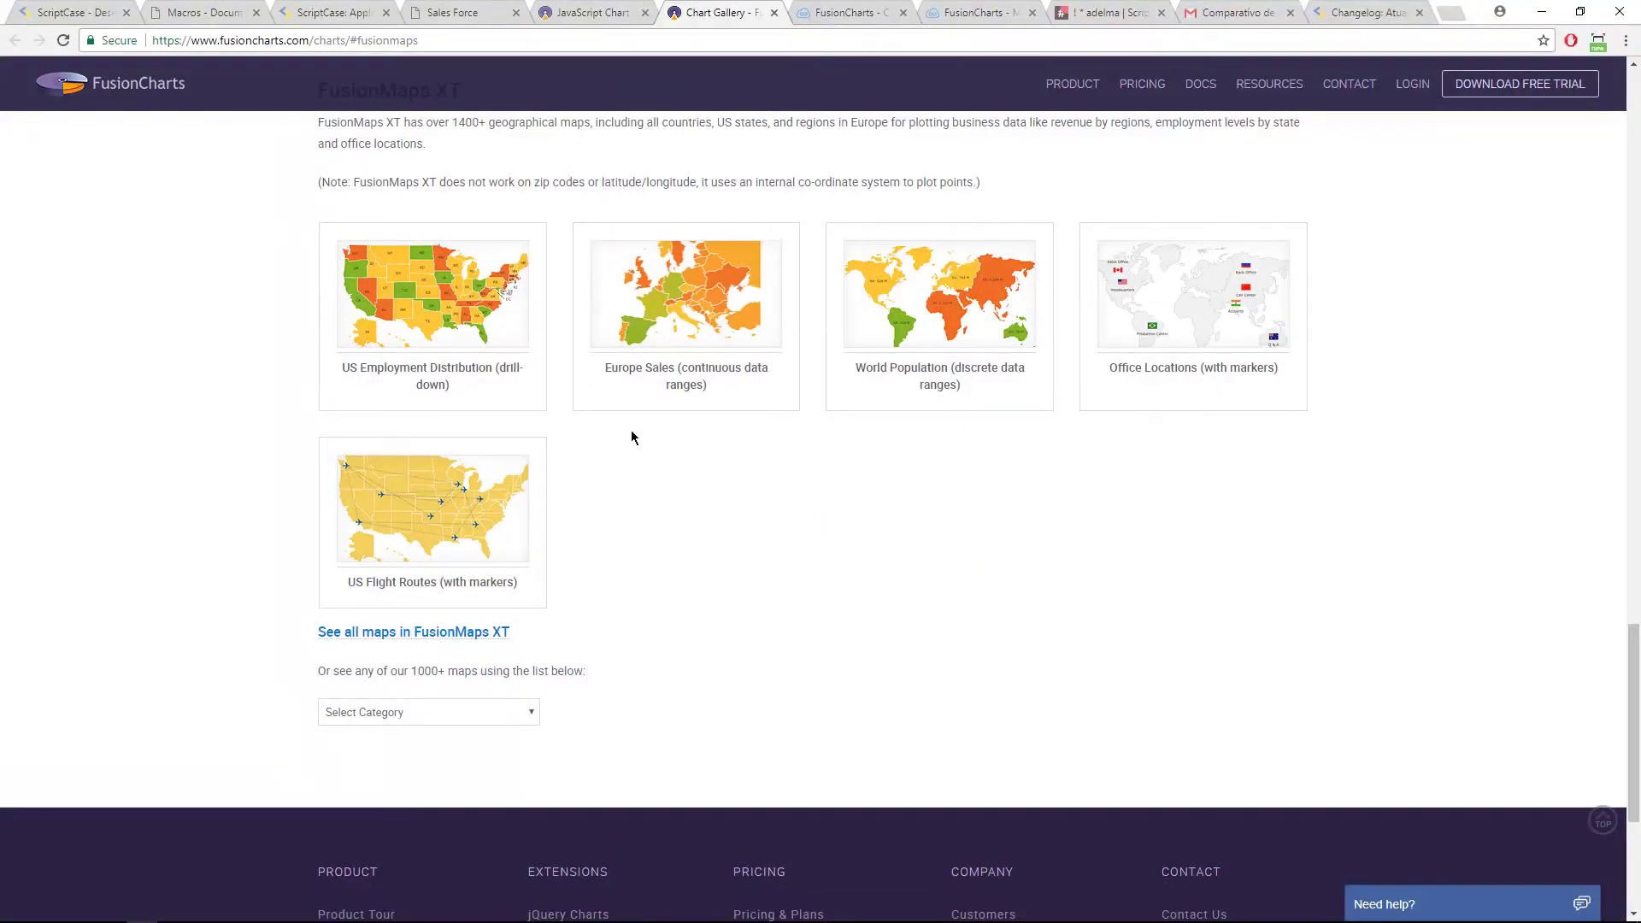
scroll(555, 547, up, 4)
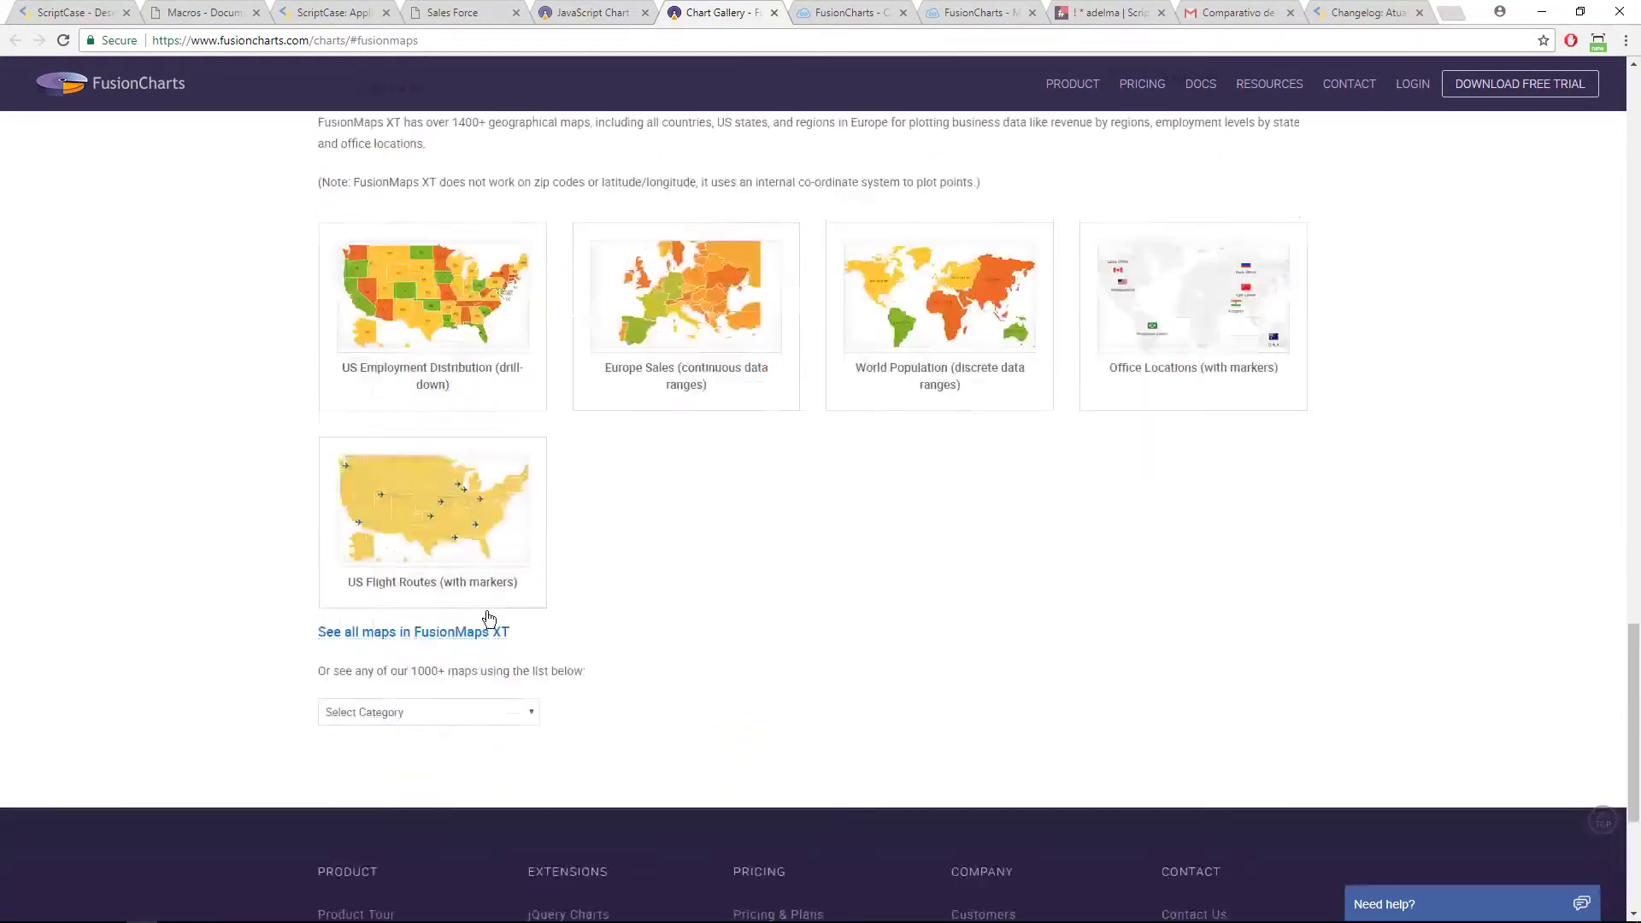
click(425, 637)
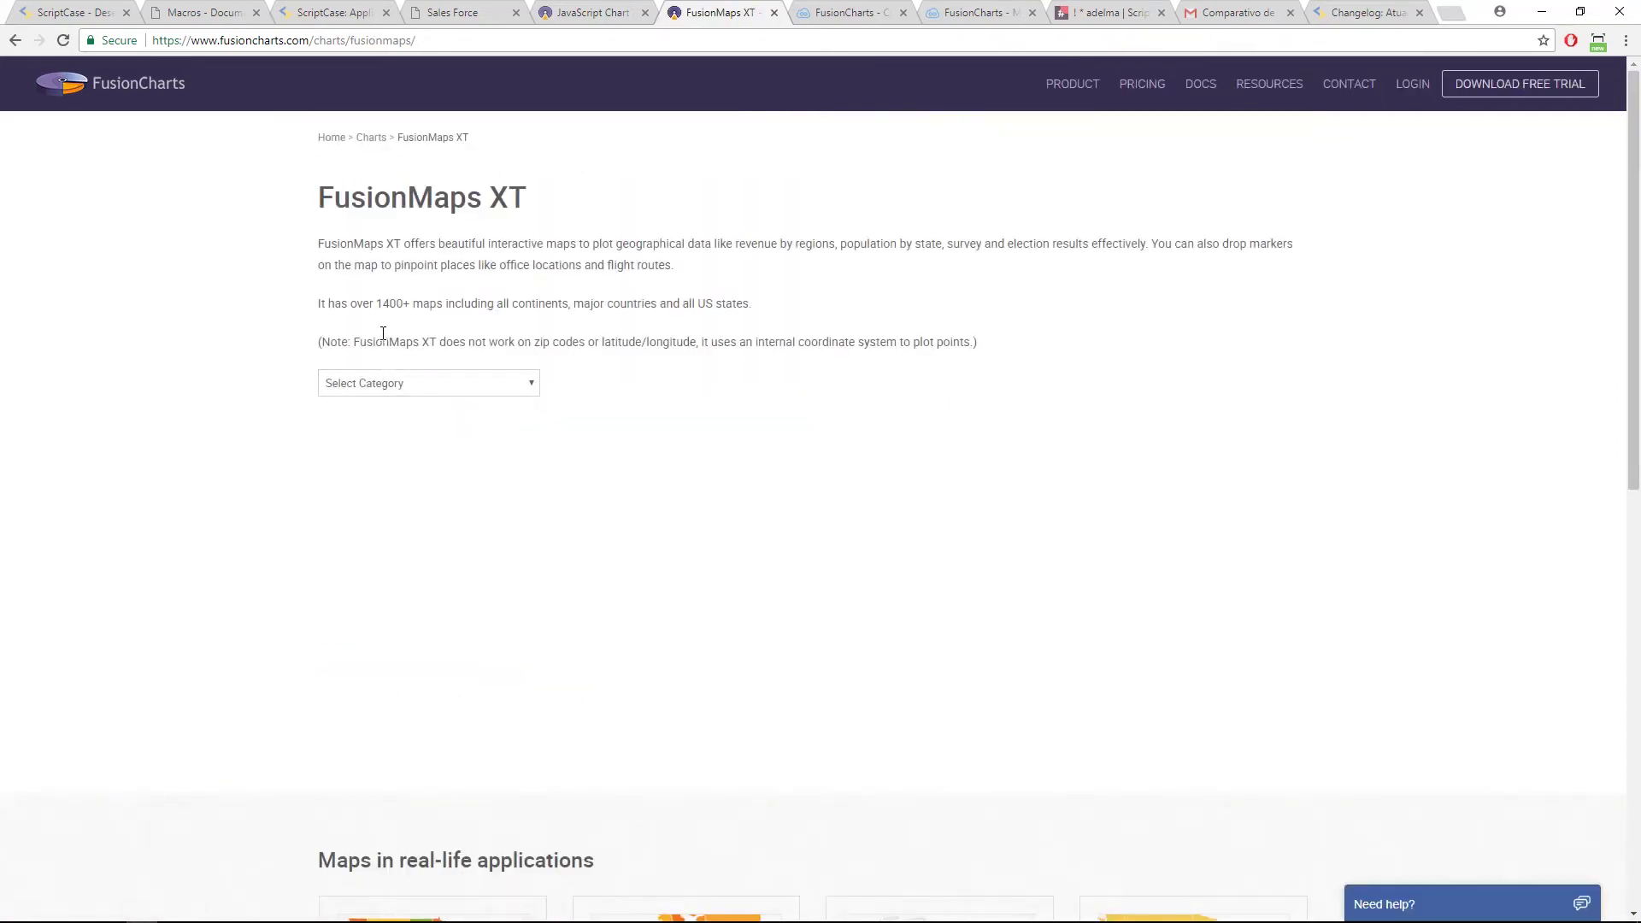
Step: Highlight the note's zip code and latitude/longitude limitations, then list the map categories
drag(534, 342, 645, 342)
drag(700, 340, 593, 336)
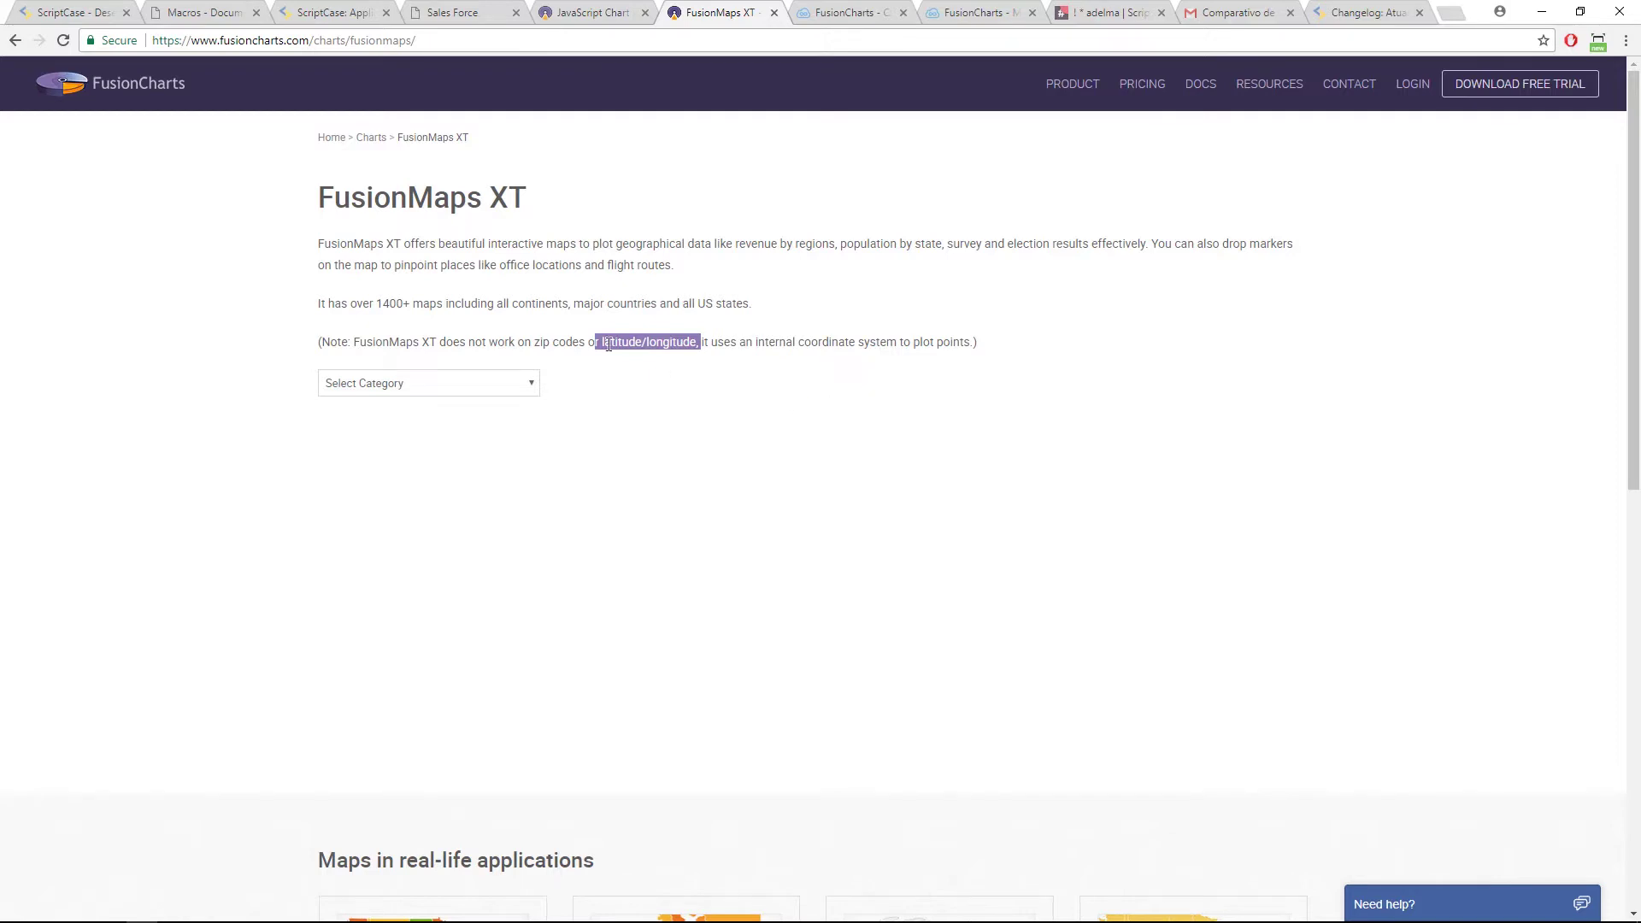
drag(475, 339, 650, 352)
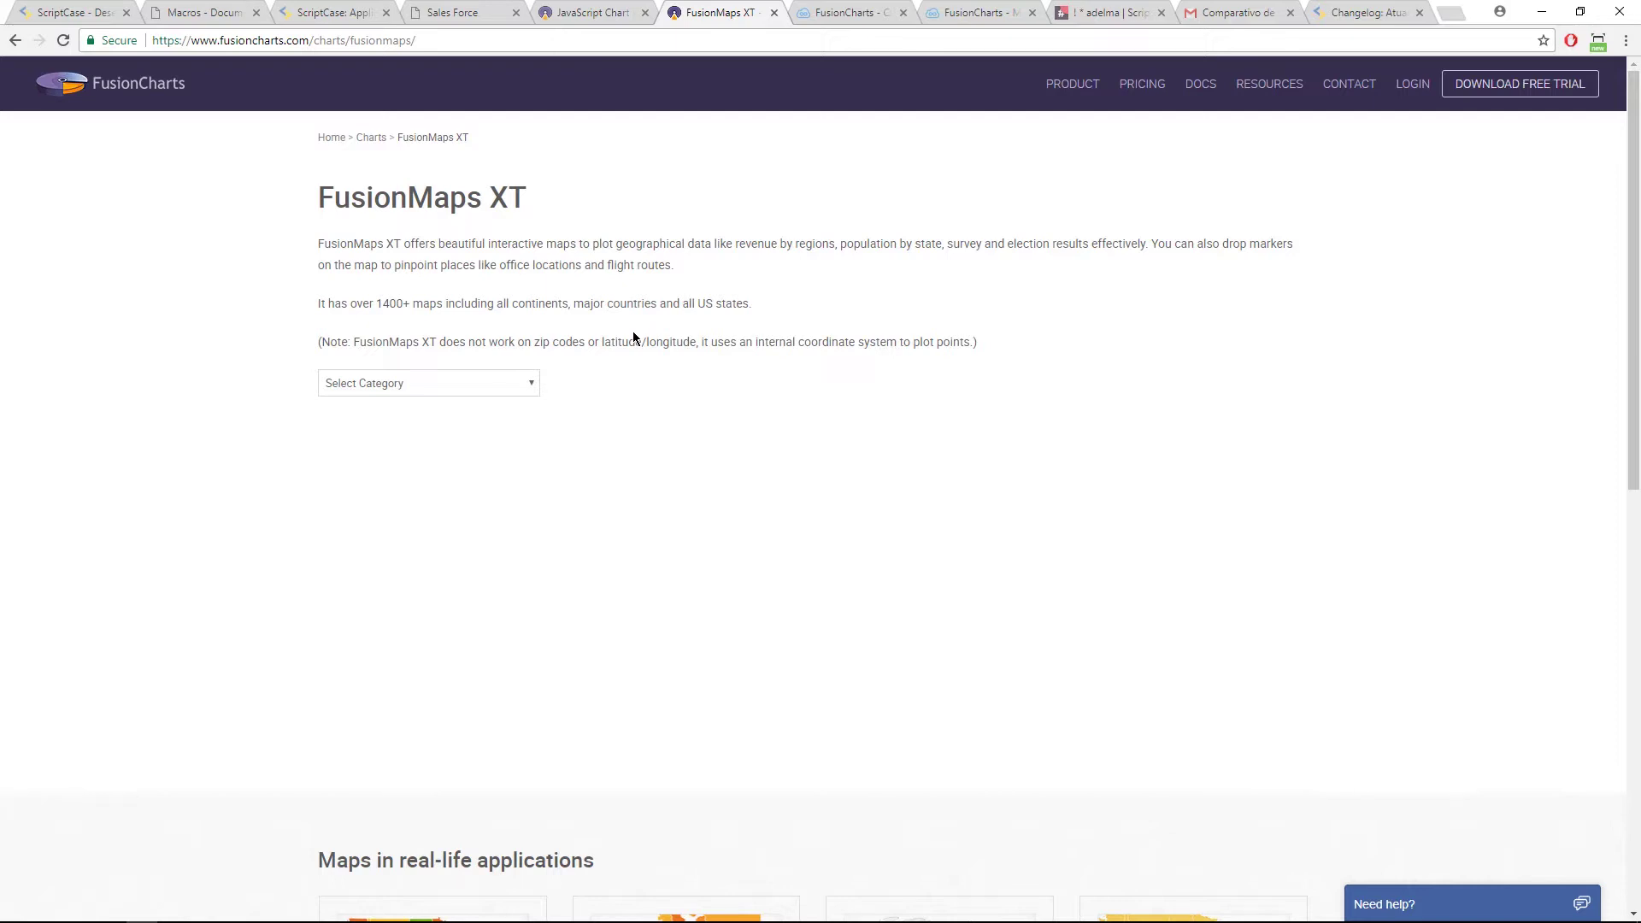
click(461, 388)
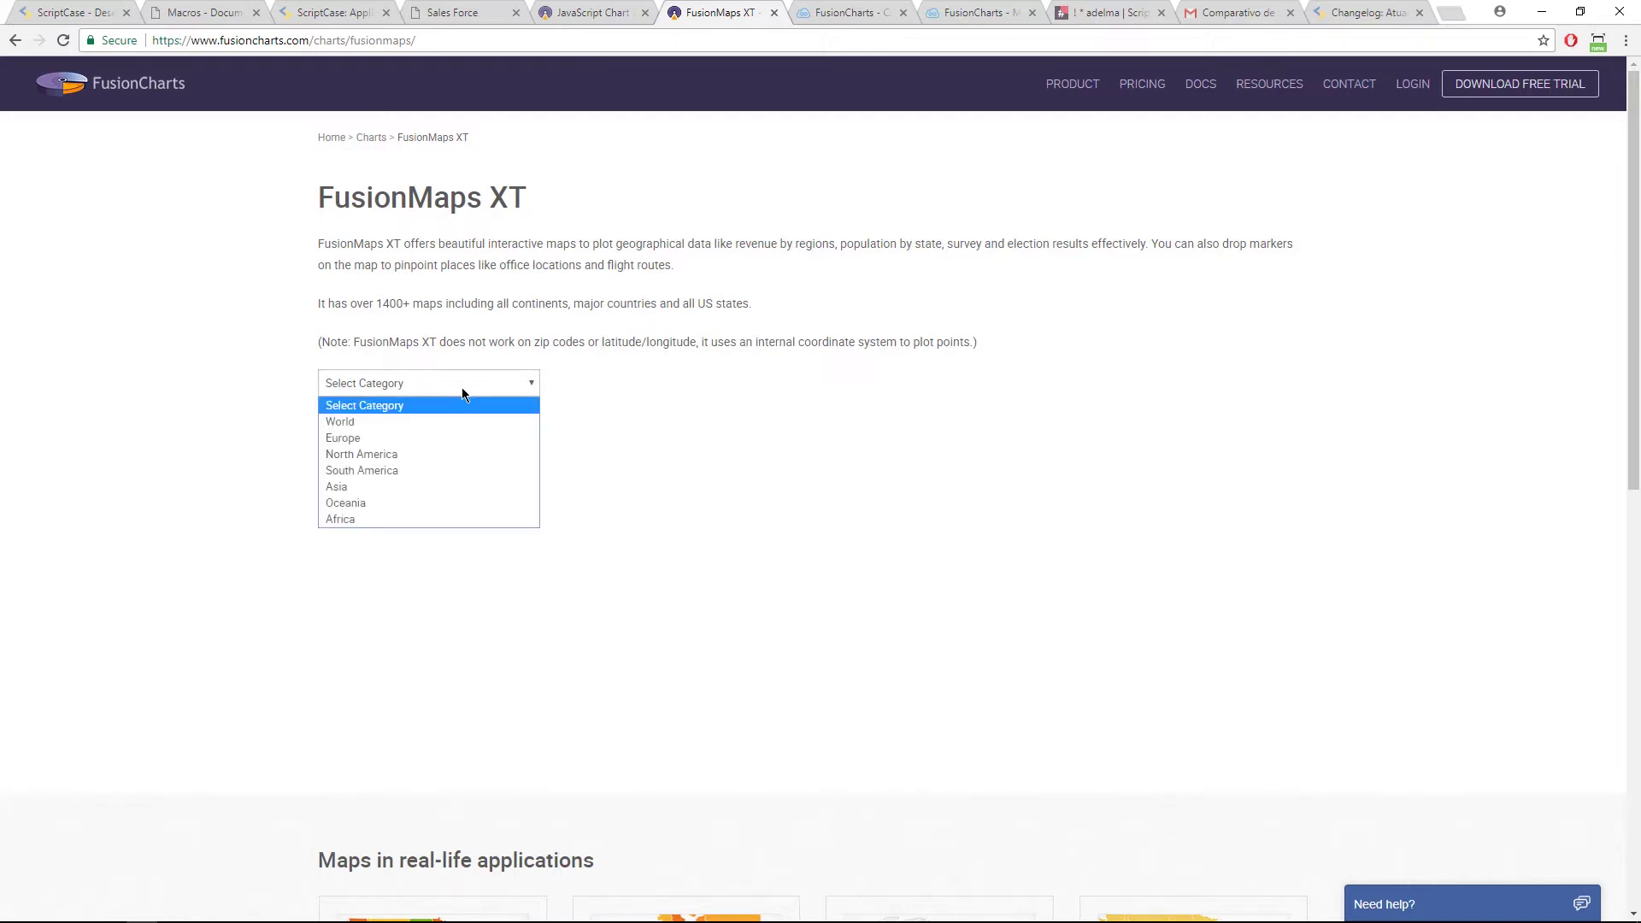
Step: Load the North America sample map and scroll through it
click(437, 453)
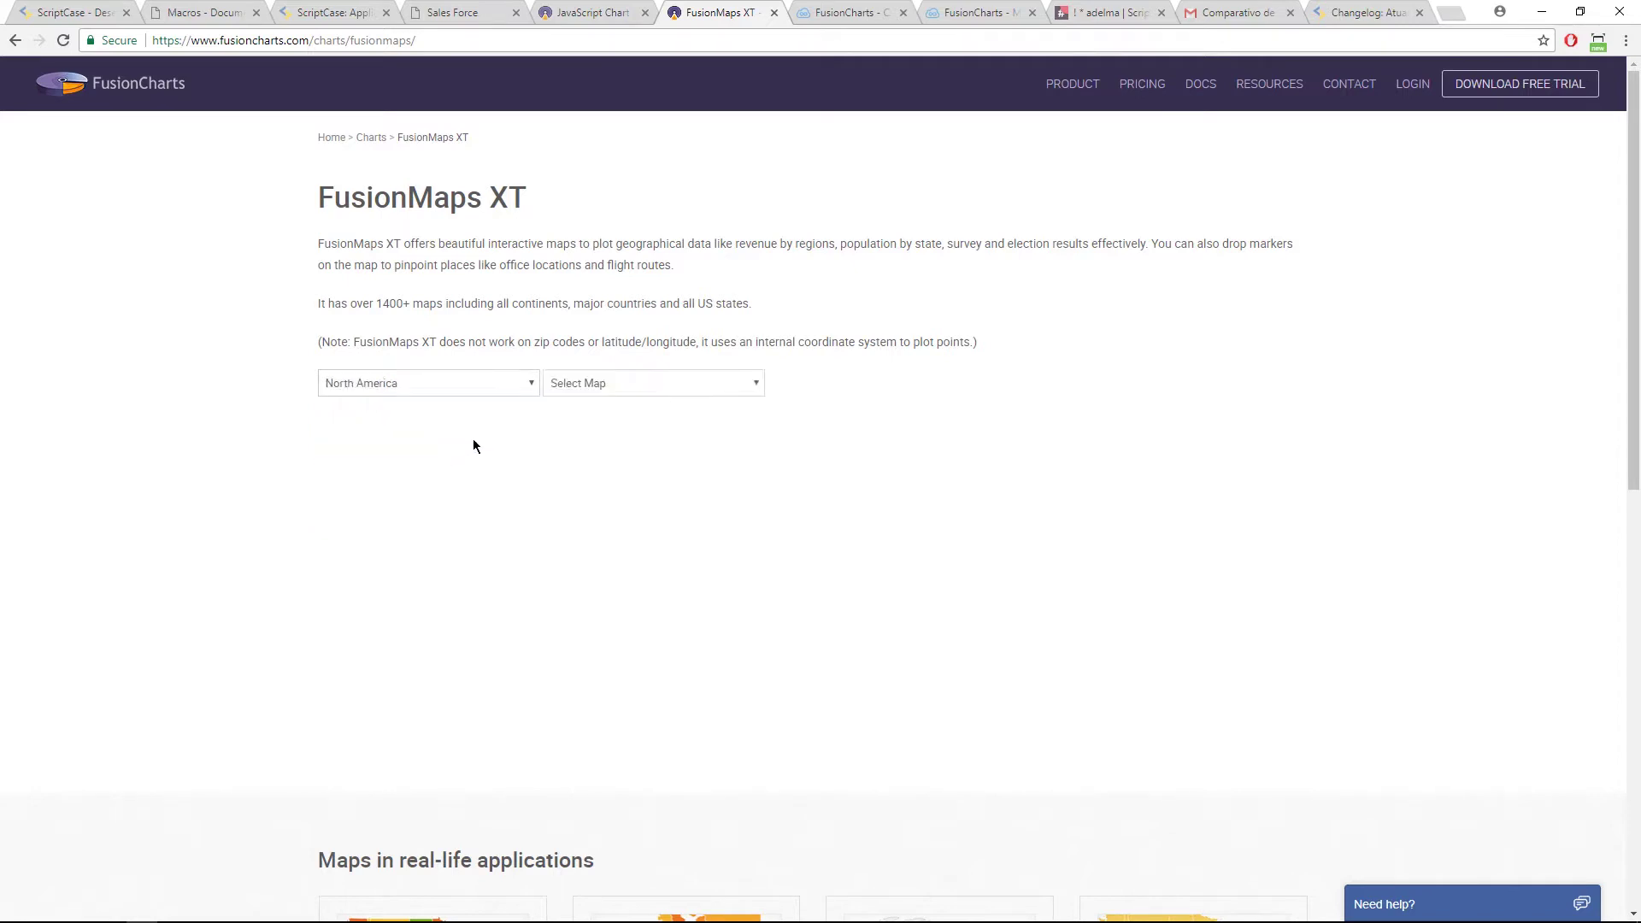
click(623, 384)
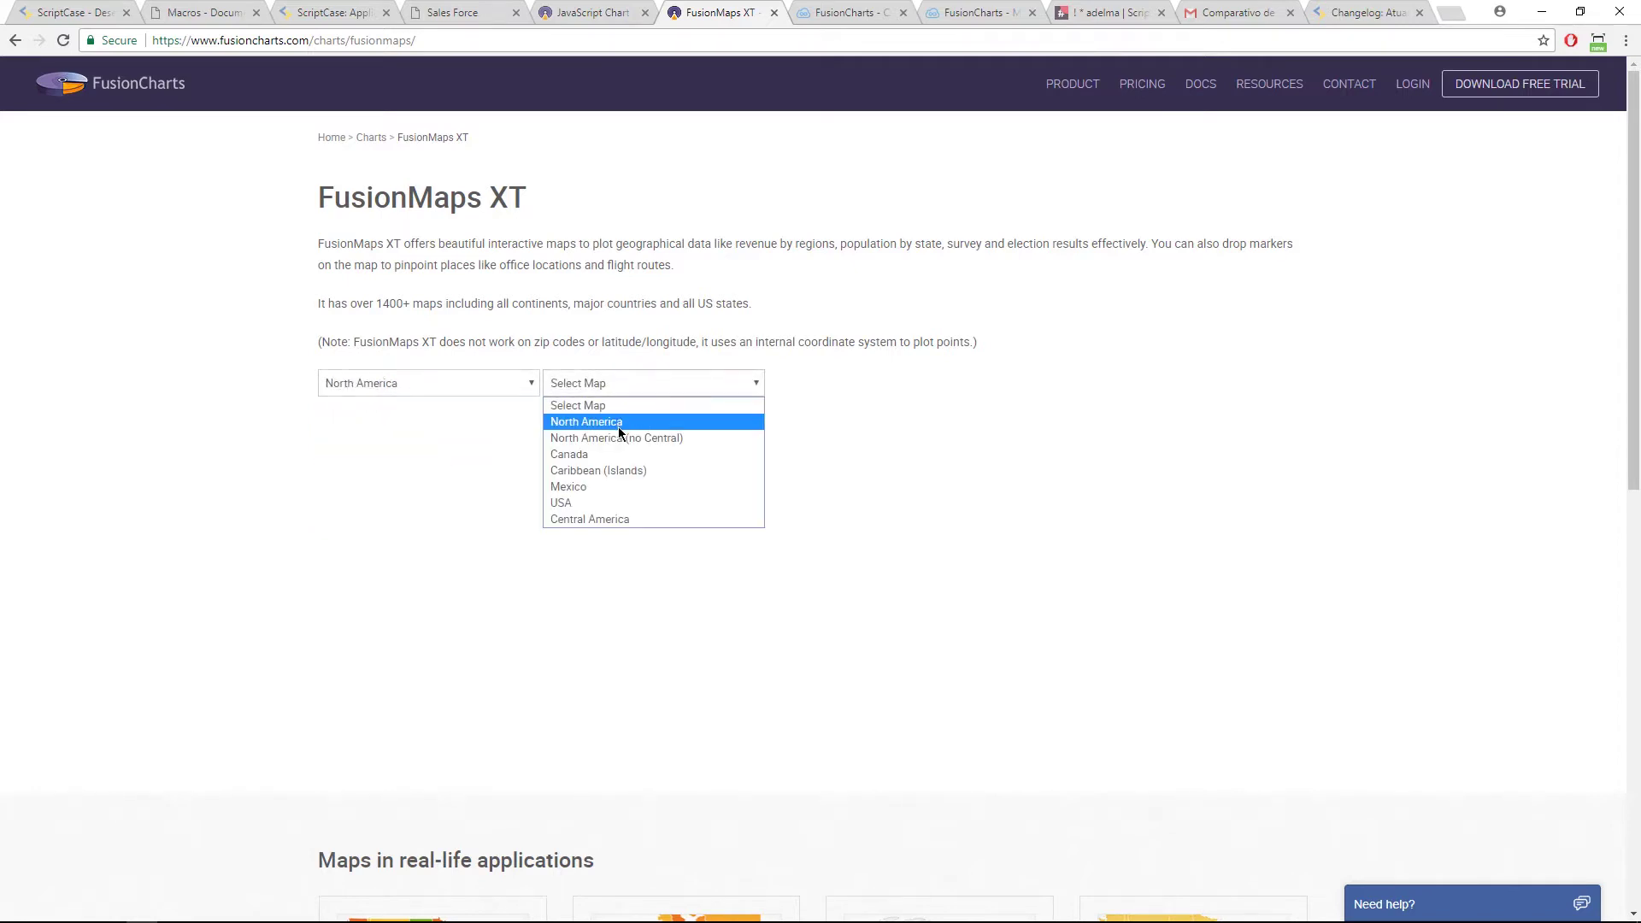
click(619, 424)
click(822, 383)
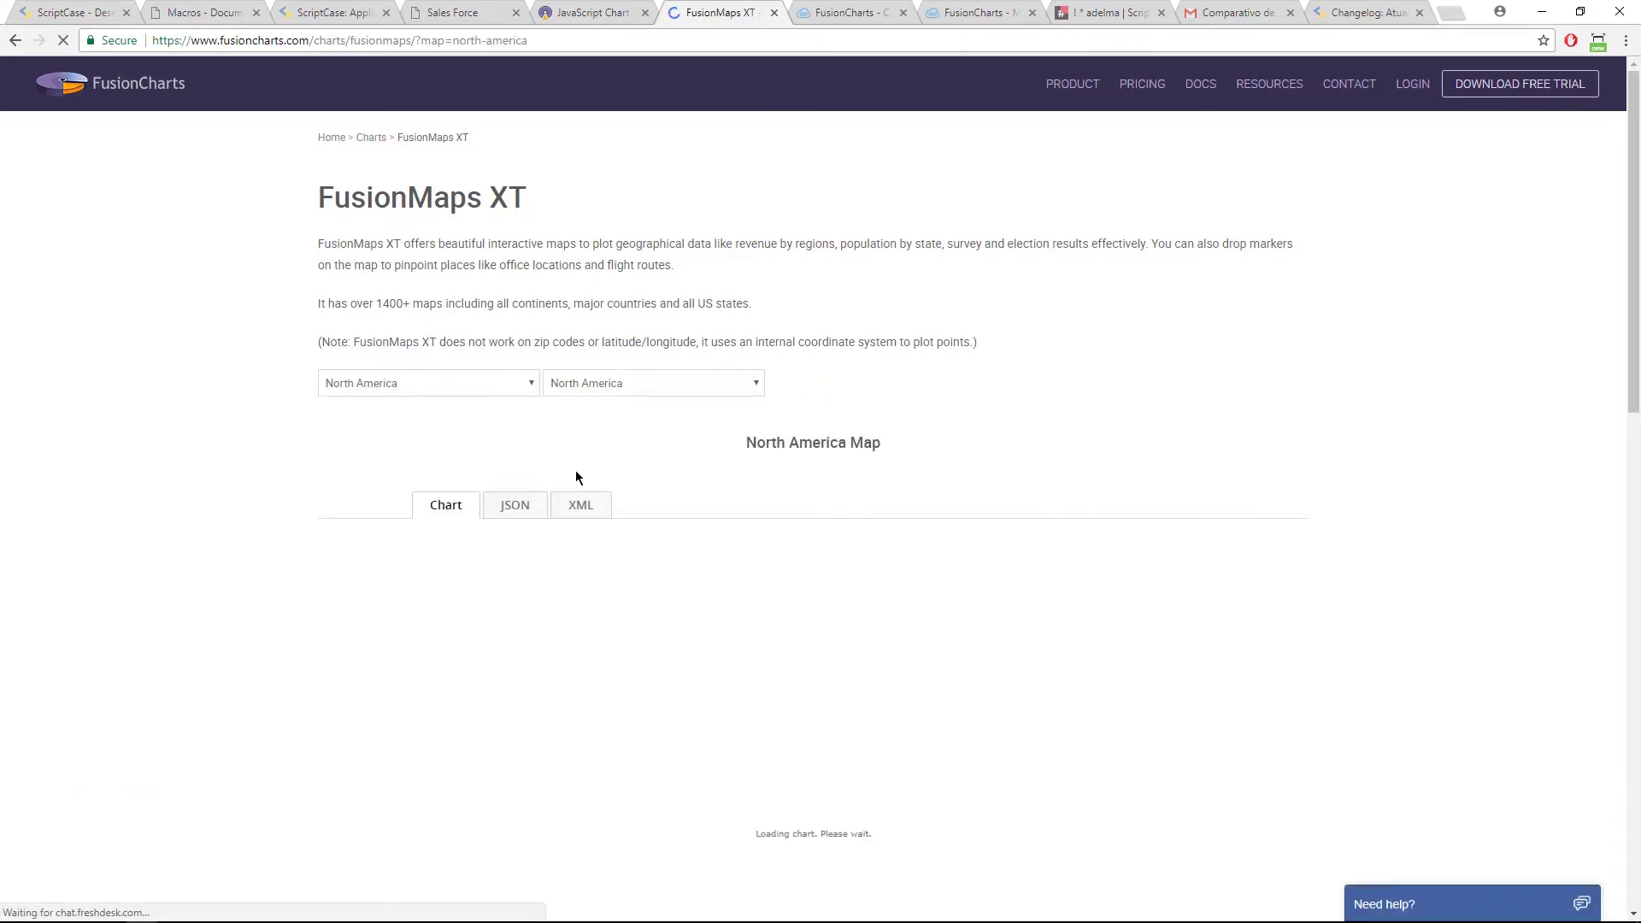
scroll(369, 453, down, 5)
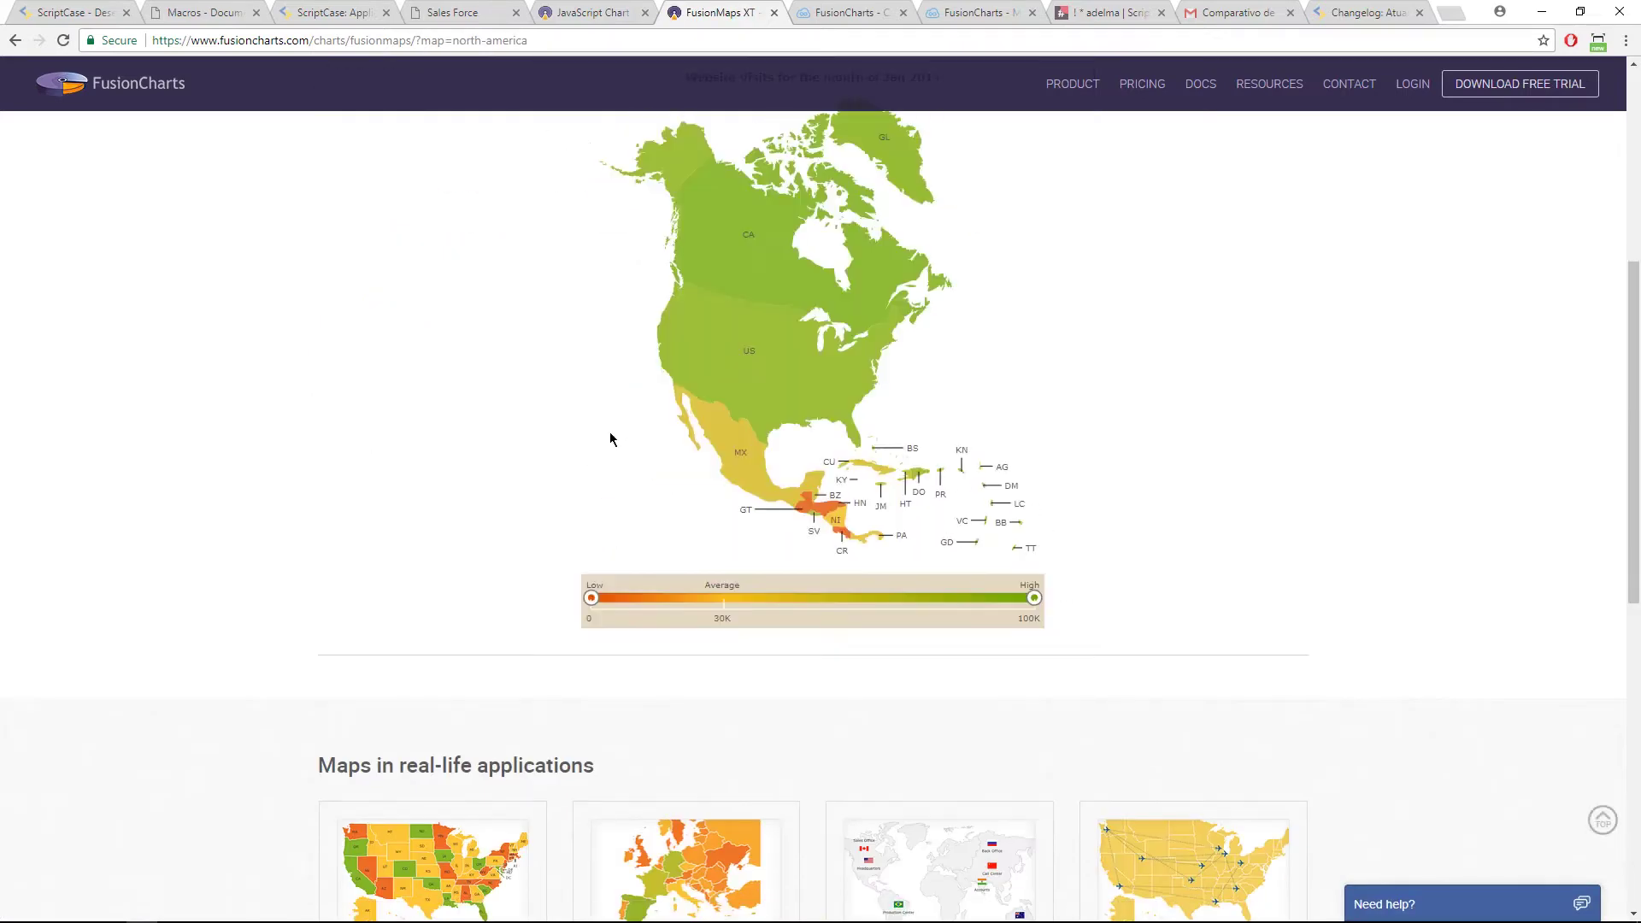
scroll(597, 451, up, 5)
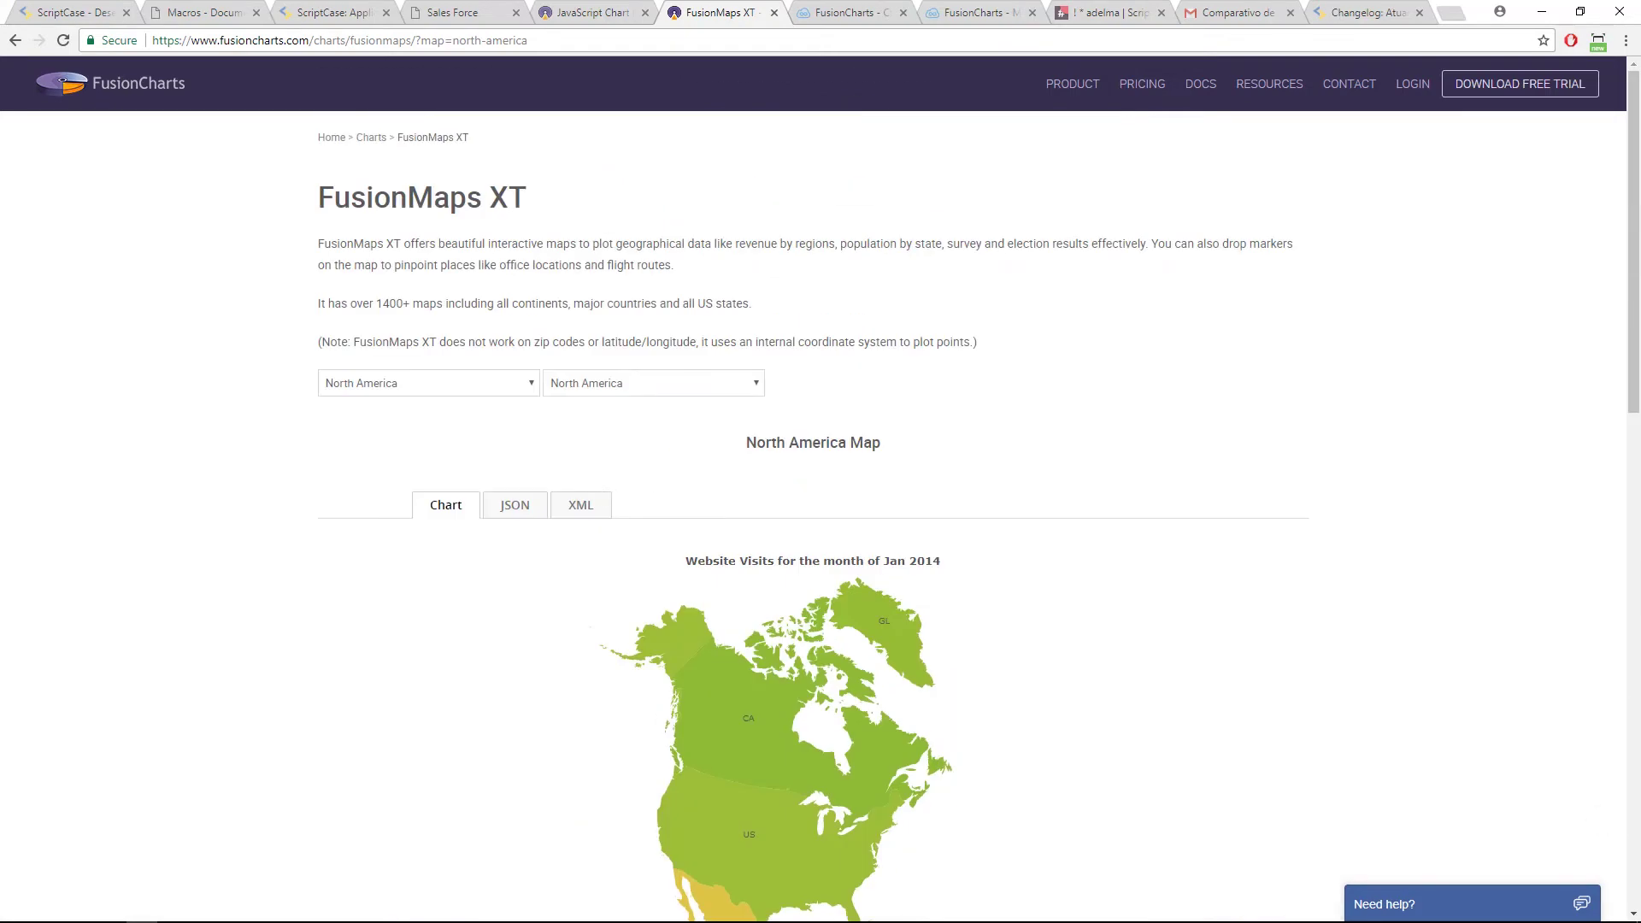
scroll(1629, 350, down, 3)
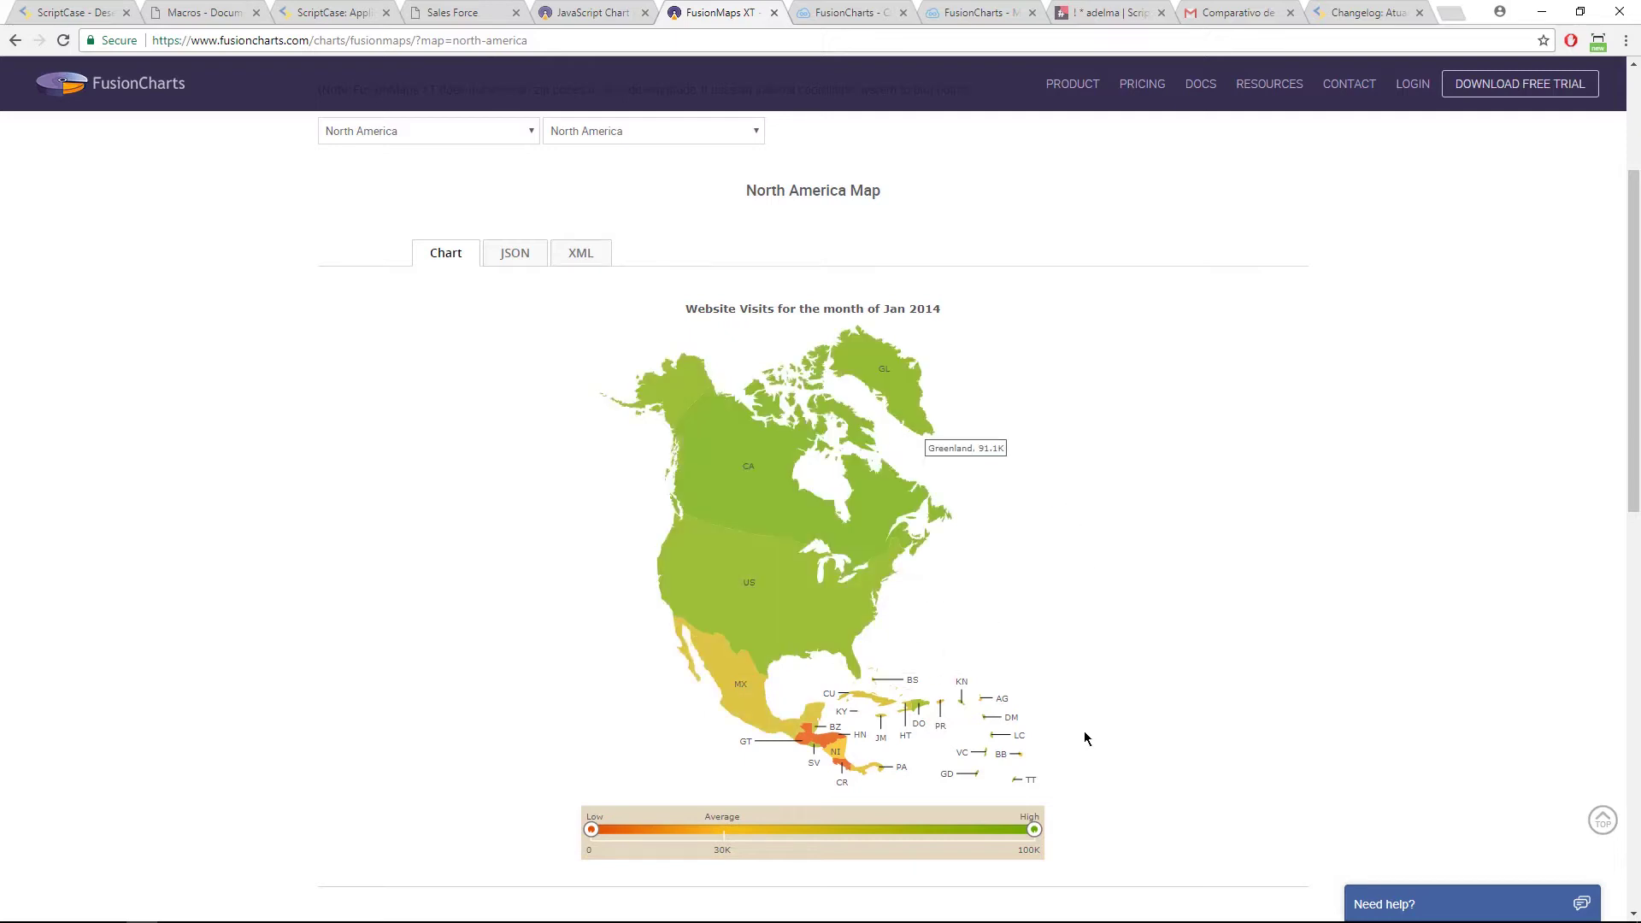
scroll(868, 706, up, 3)
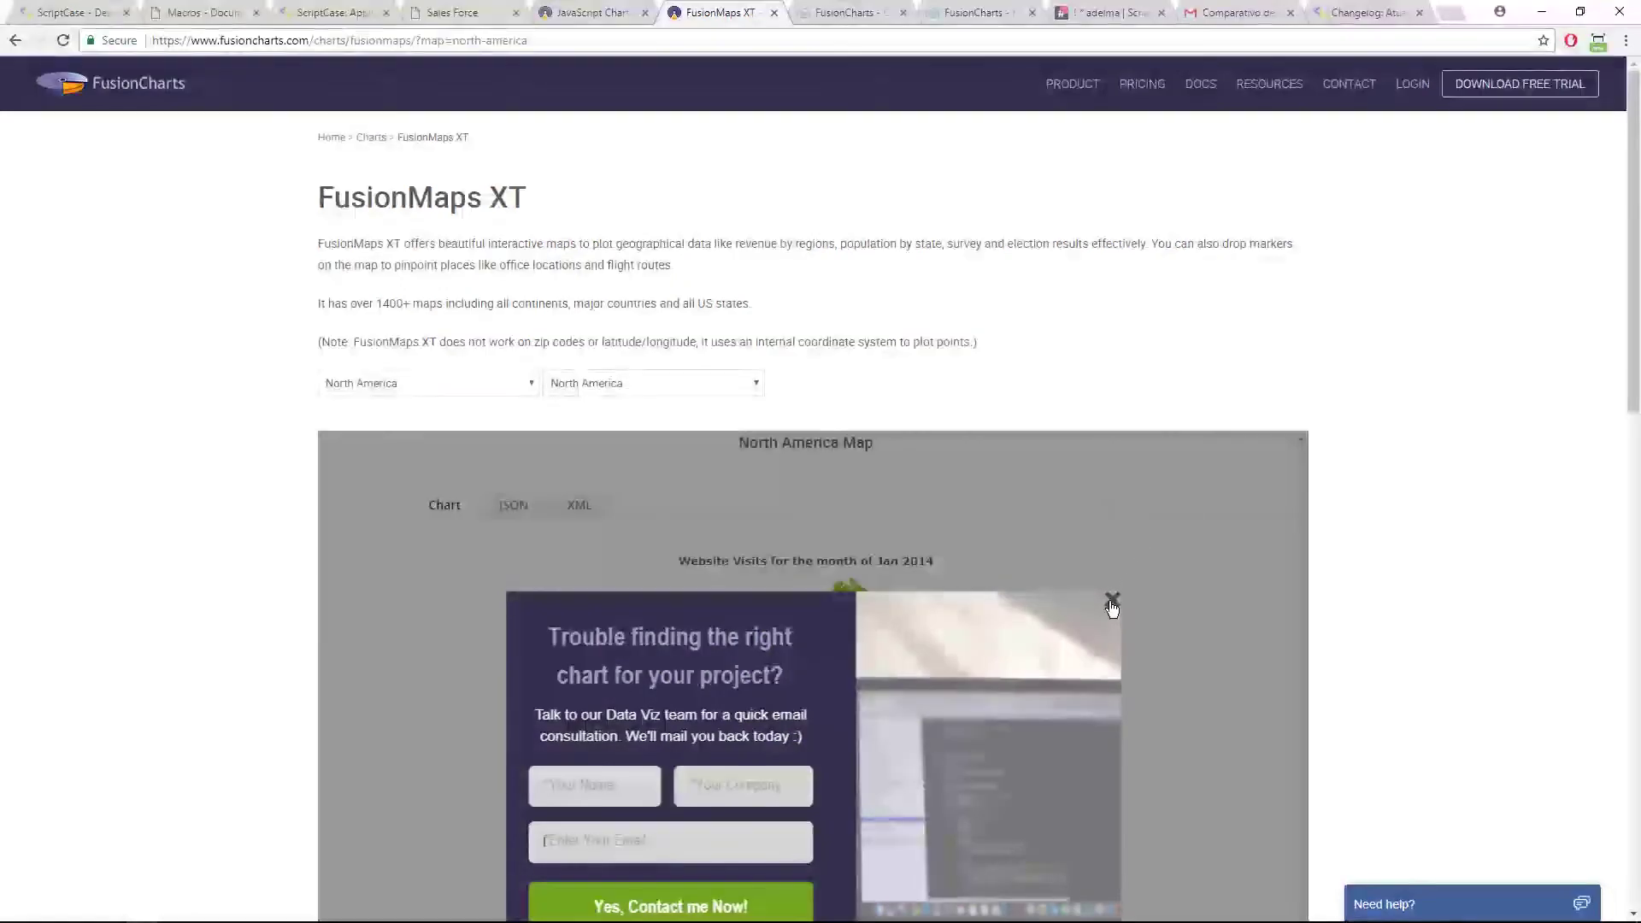
Step: Return to the ScriptCase Macros documentation with its sc_include search
click(1108, 596)
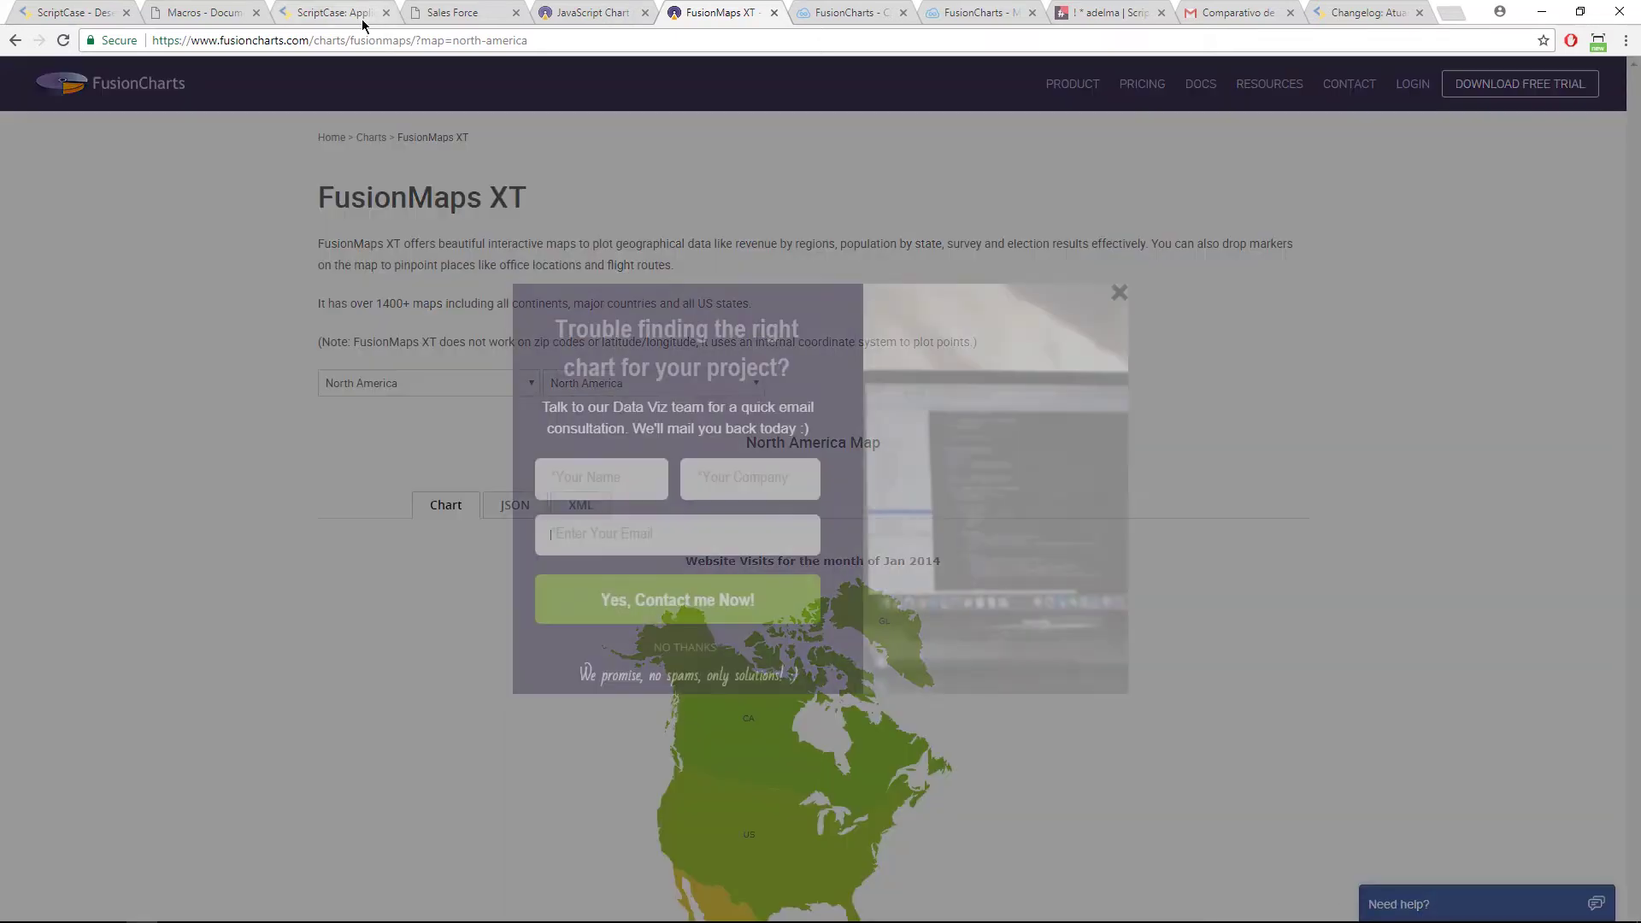
mouse_move(366, 19)
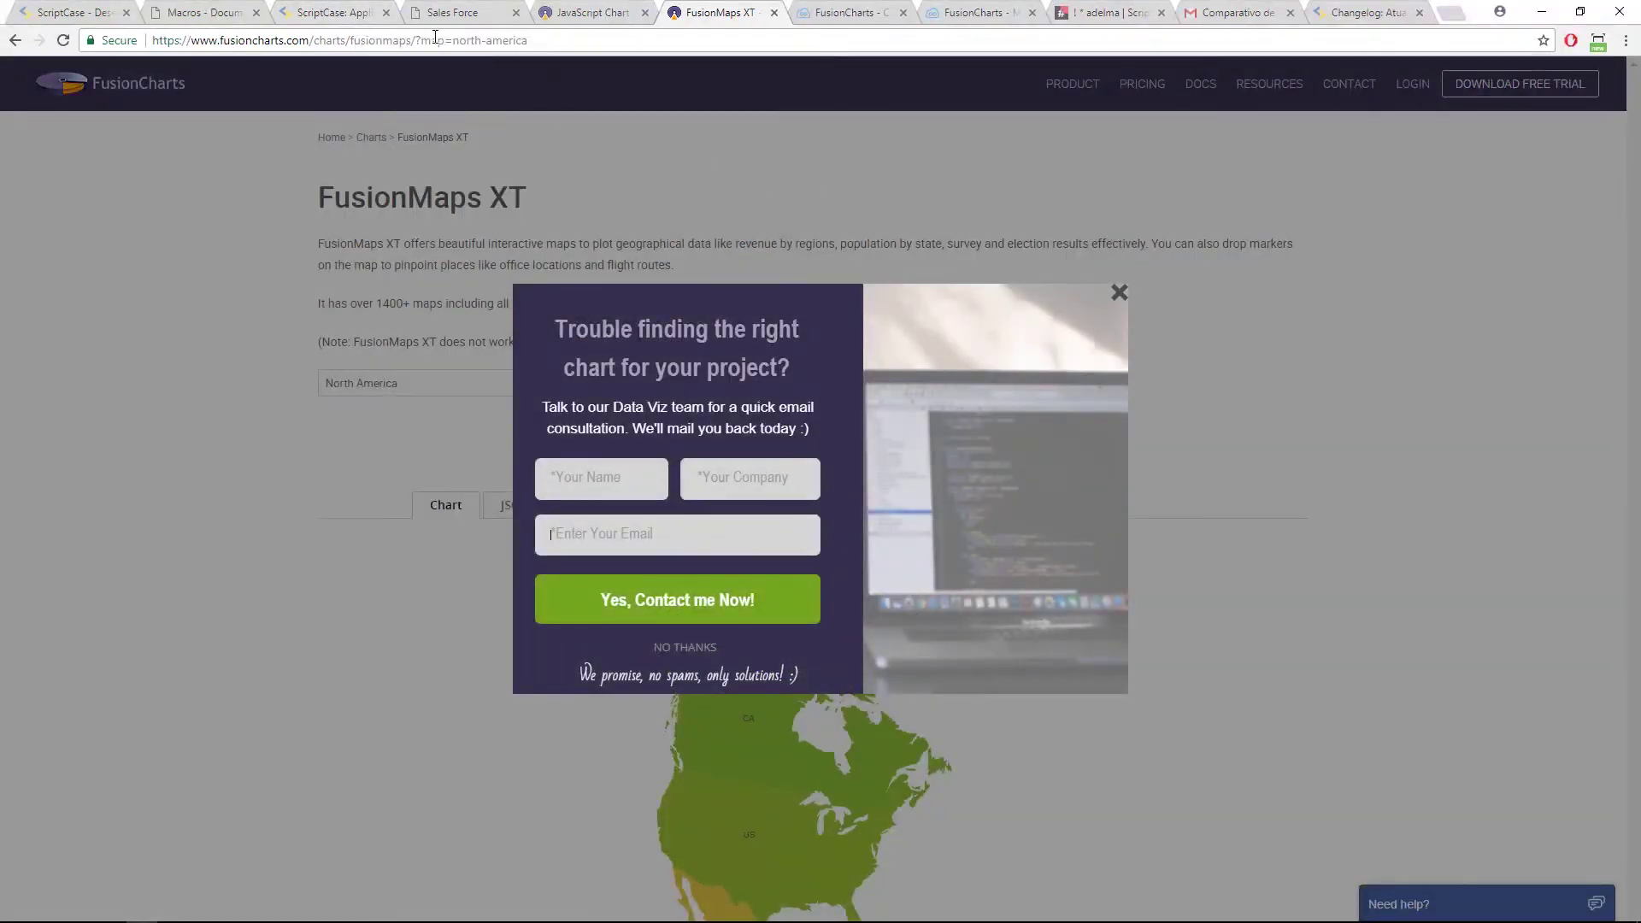
click(213, 12)
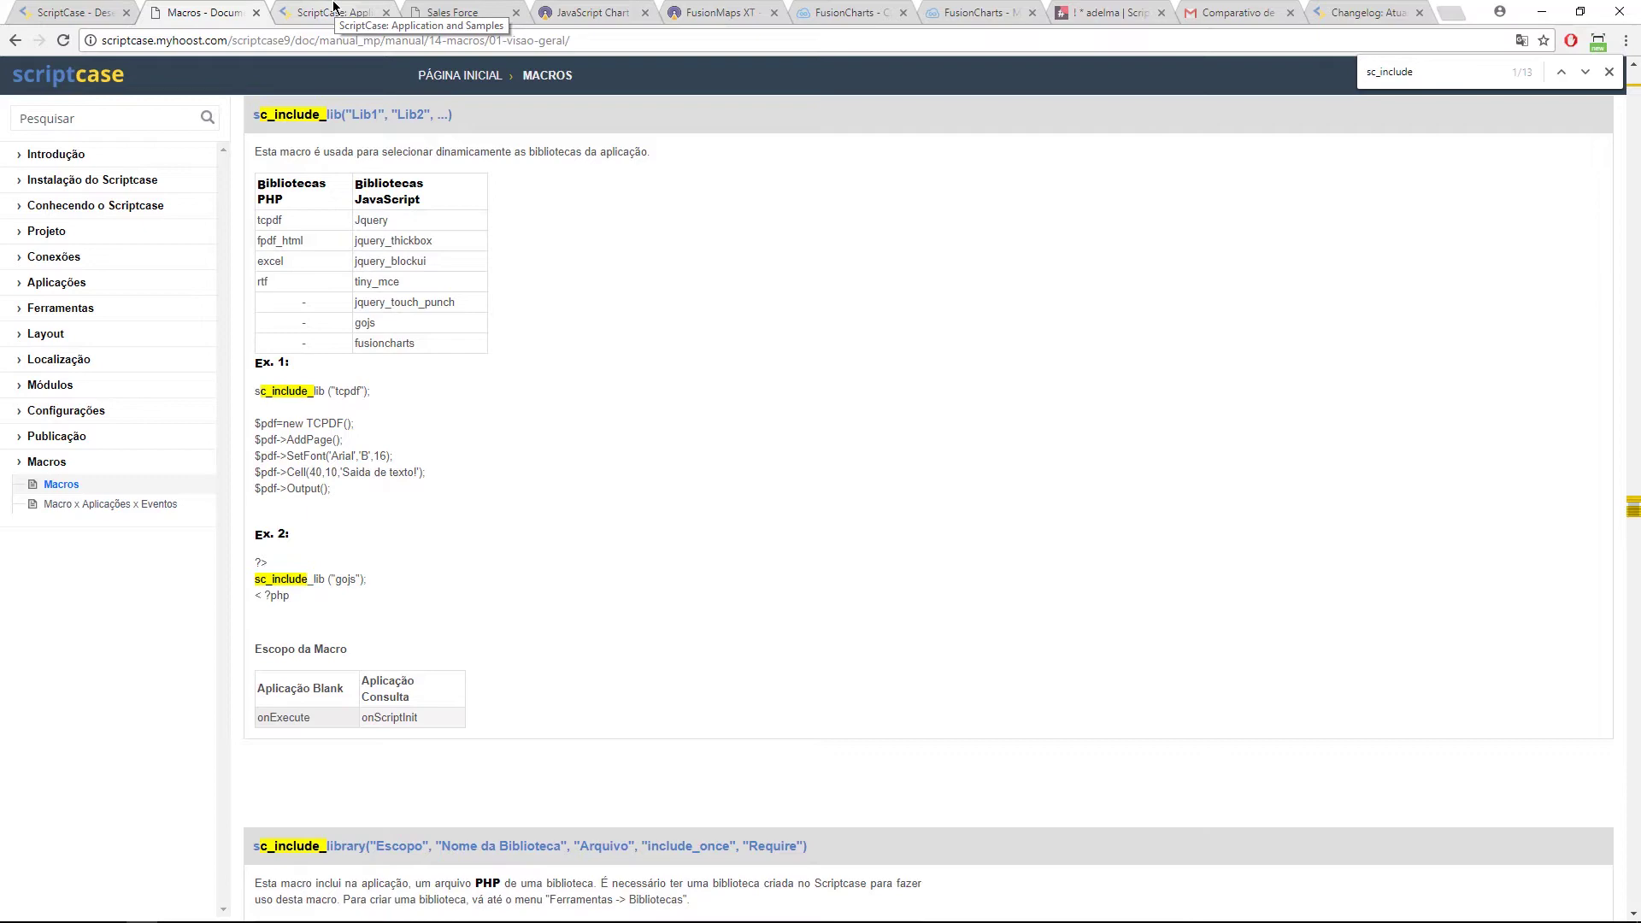
Step: Switch to the ScriptCase development environment and show the samples4 application list
click(333, 9)
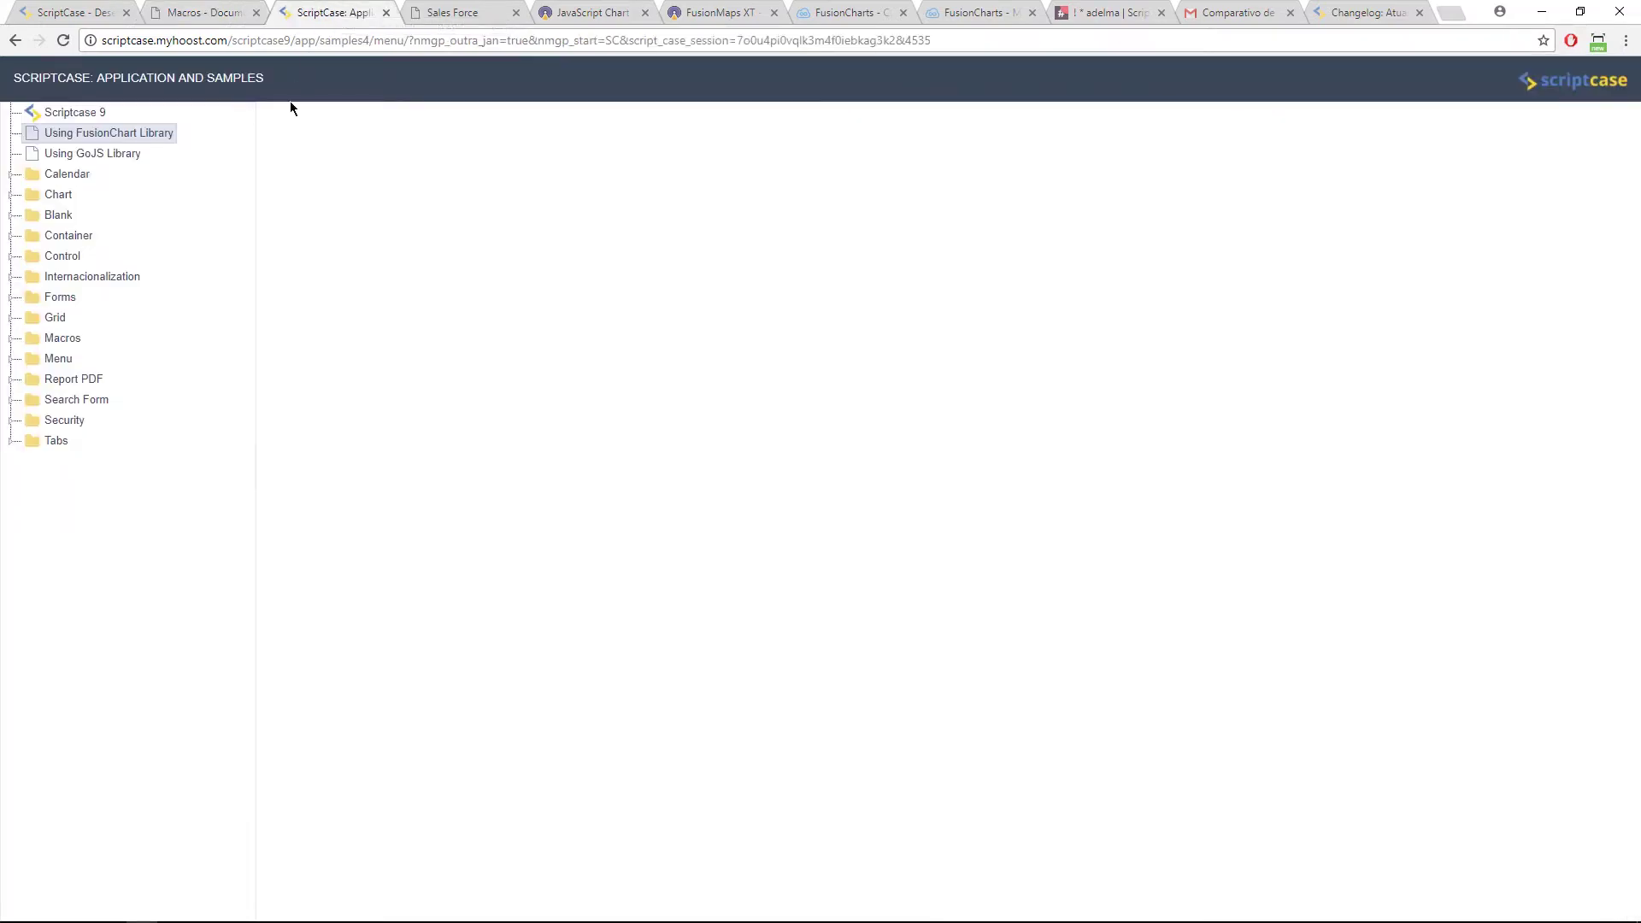
right_click(11, 10)
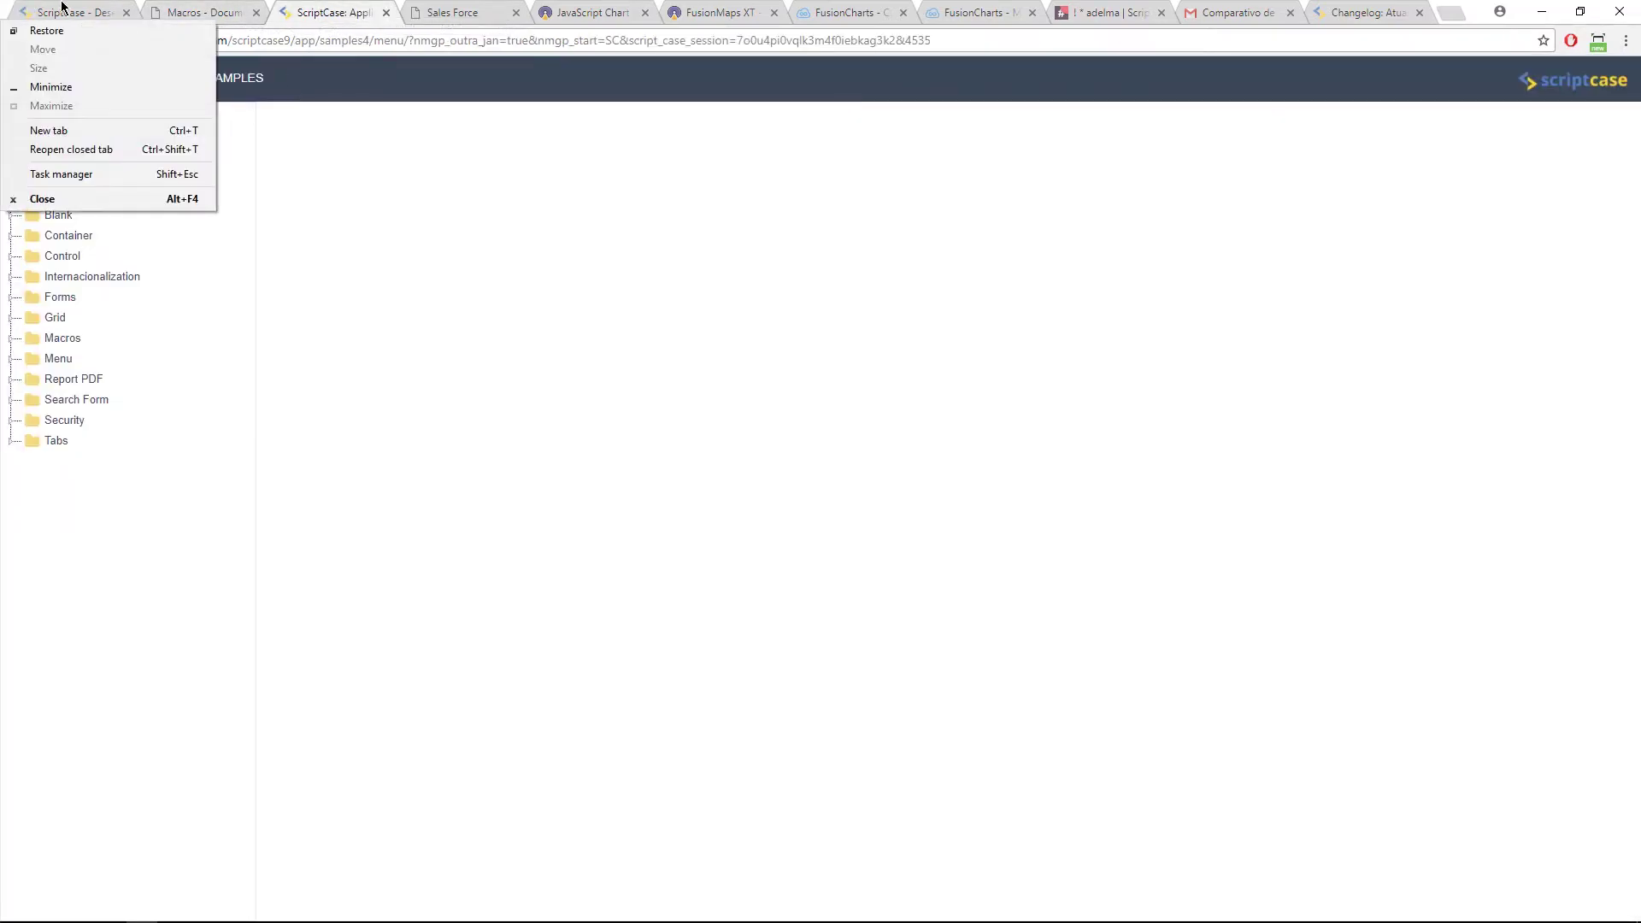
click(77, 12)
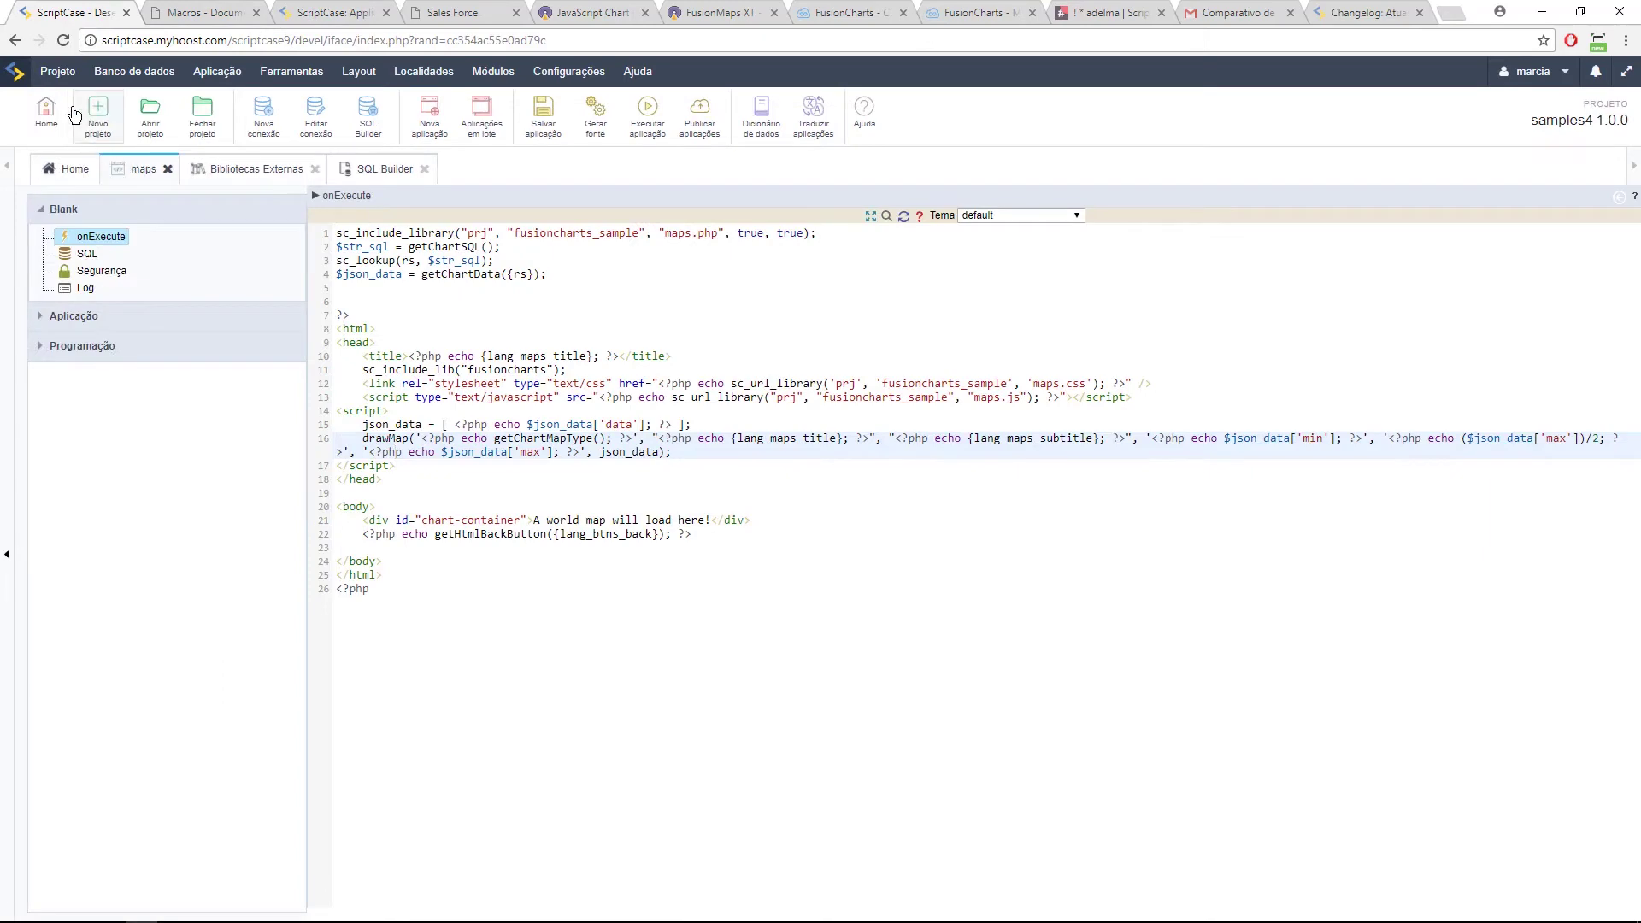
click(77, 163)
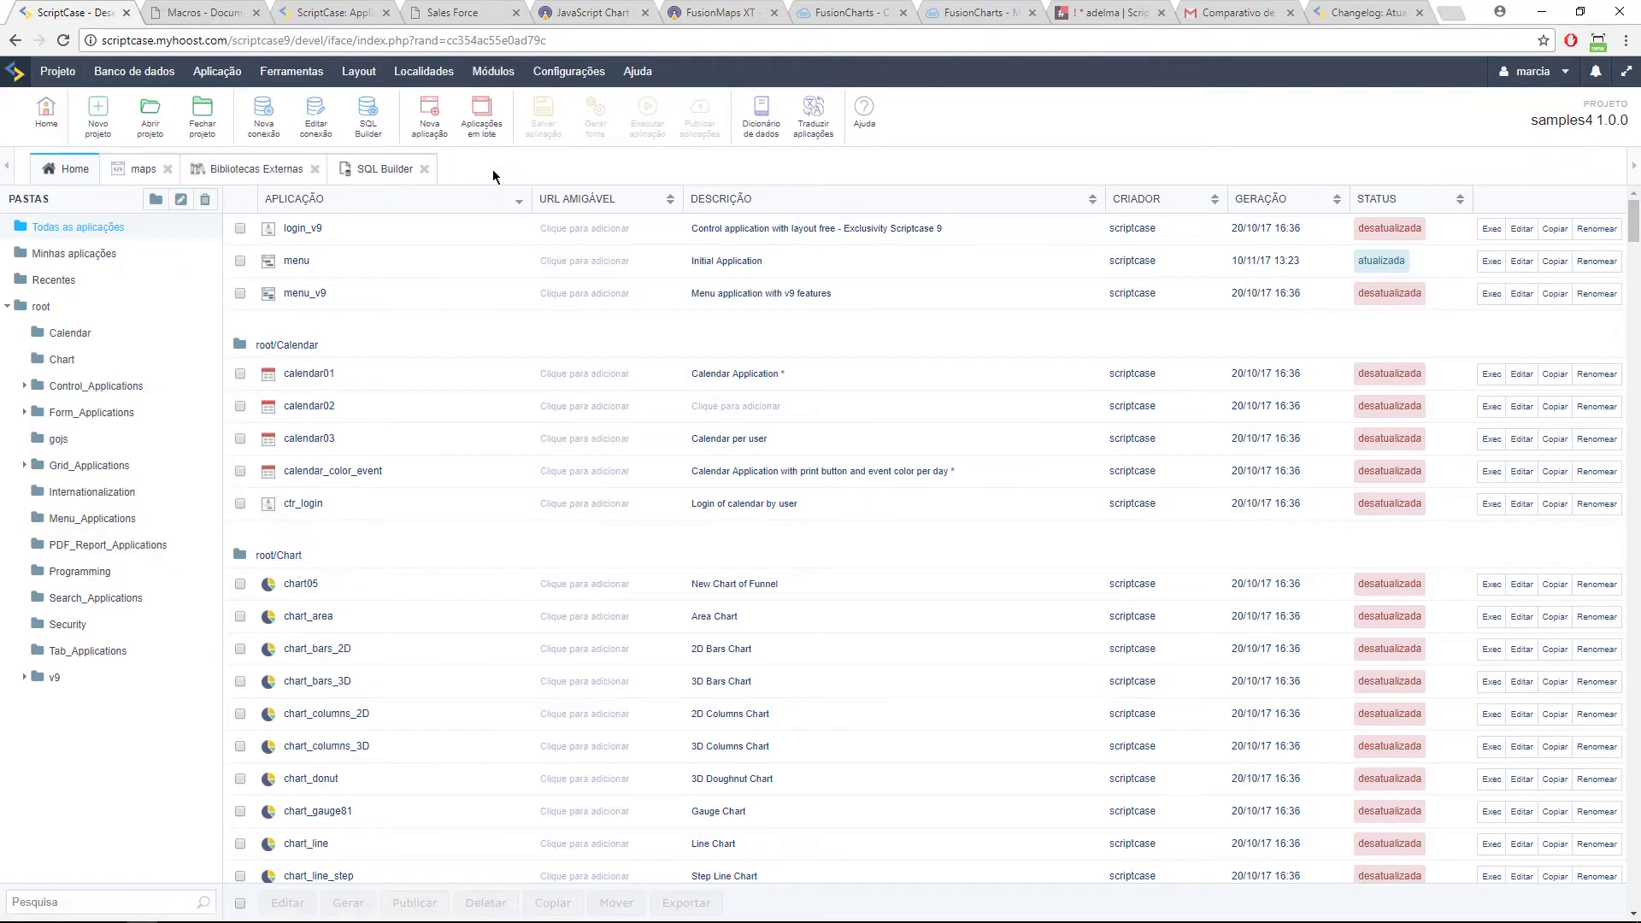
Step: Run an all-fields query on country_region in SQL Builder and mark the asia3 fs_map name
click(401, 169)
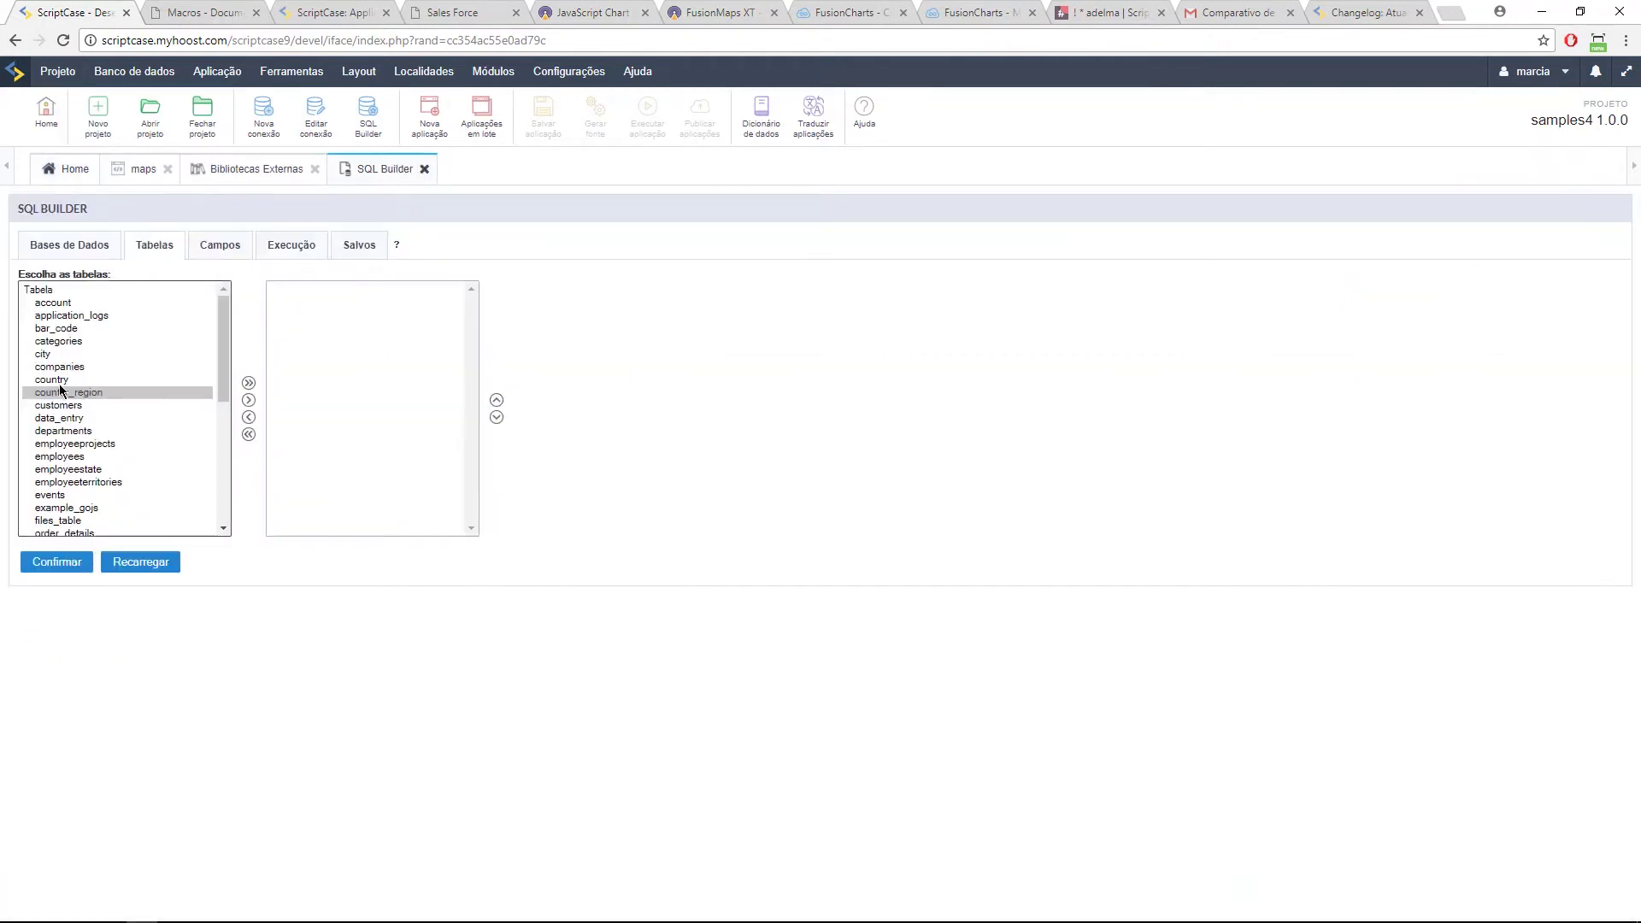
click(87, 395)
double_click(87, 394)
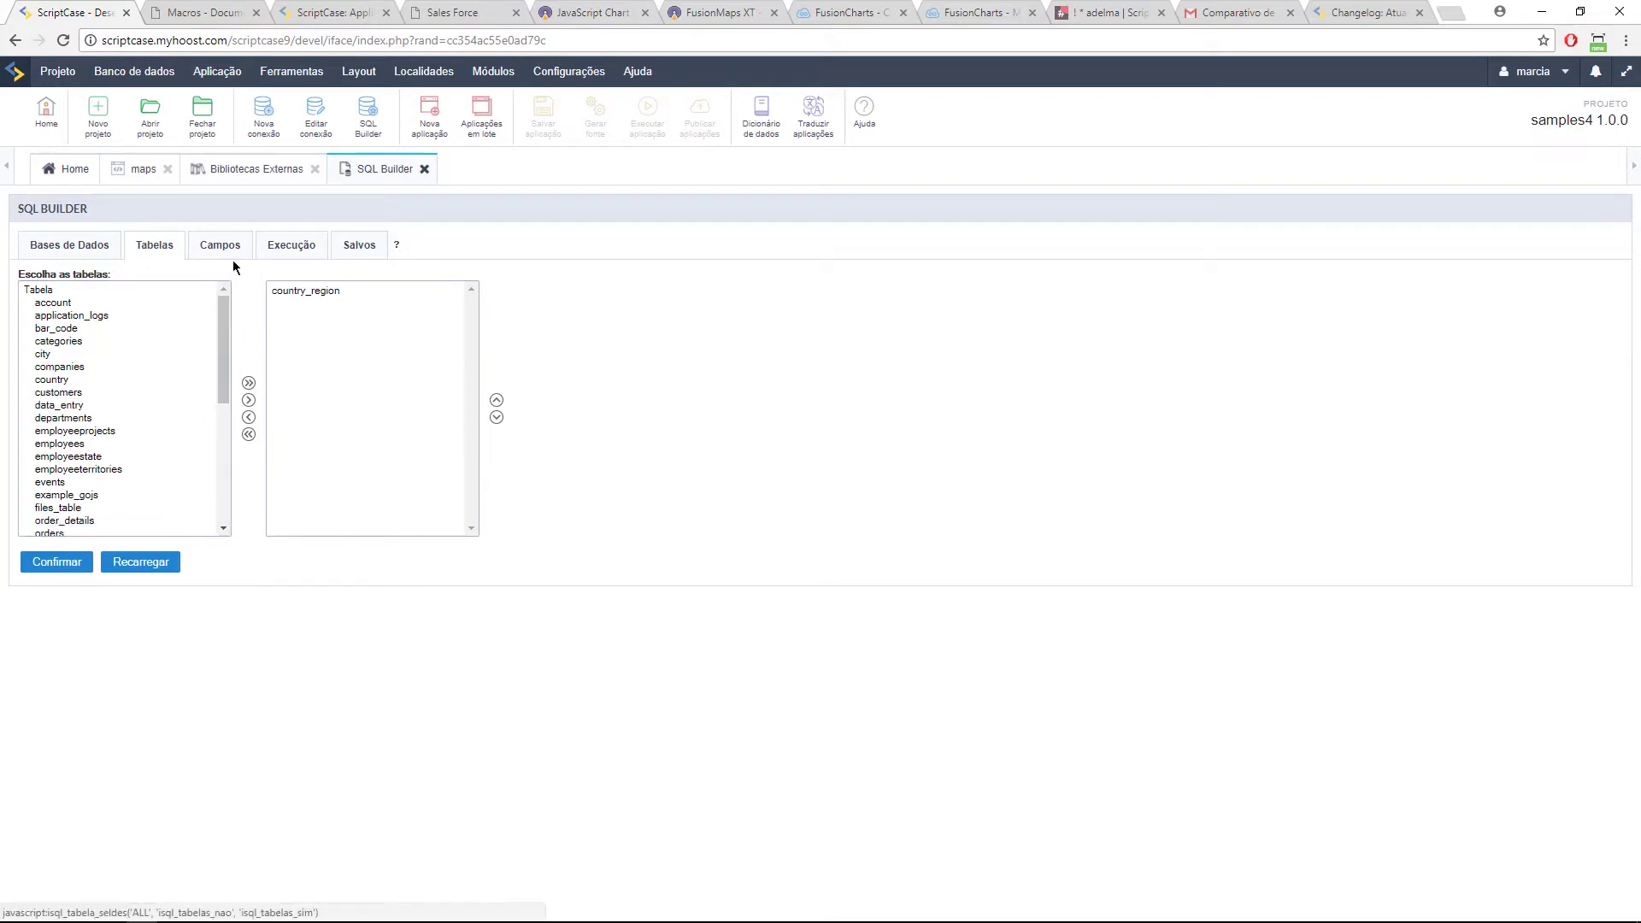
click(220, 248)
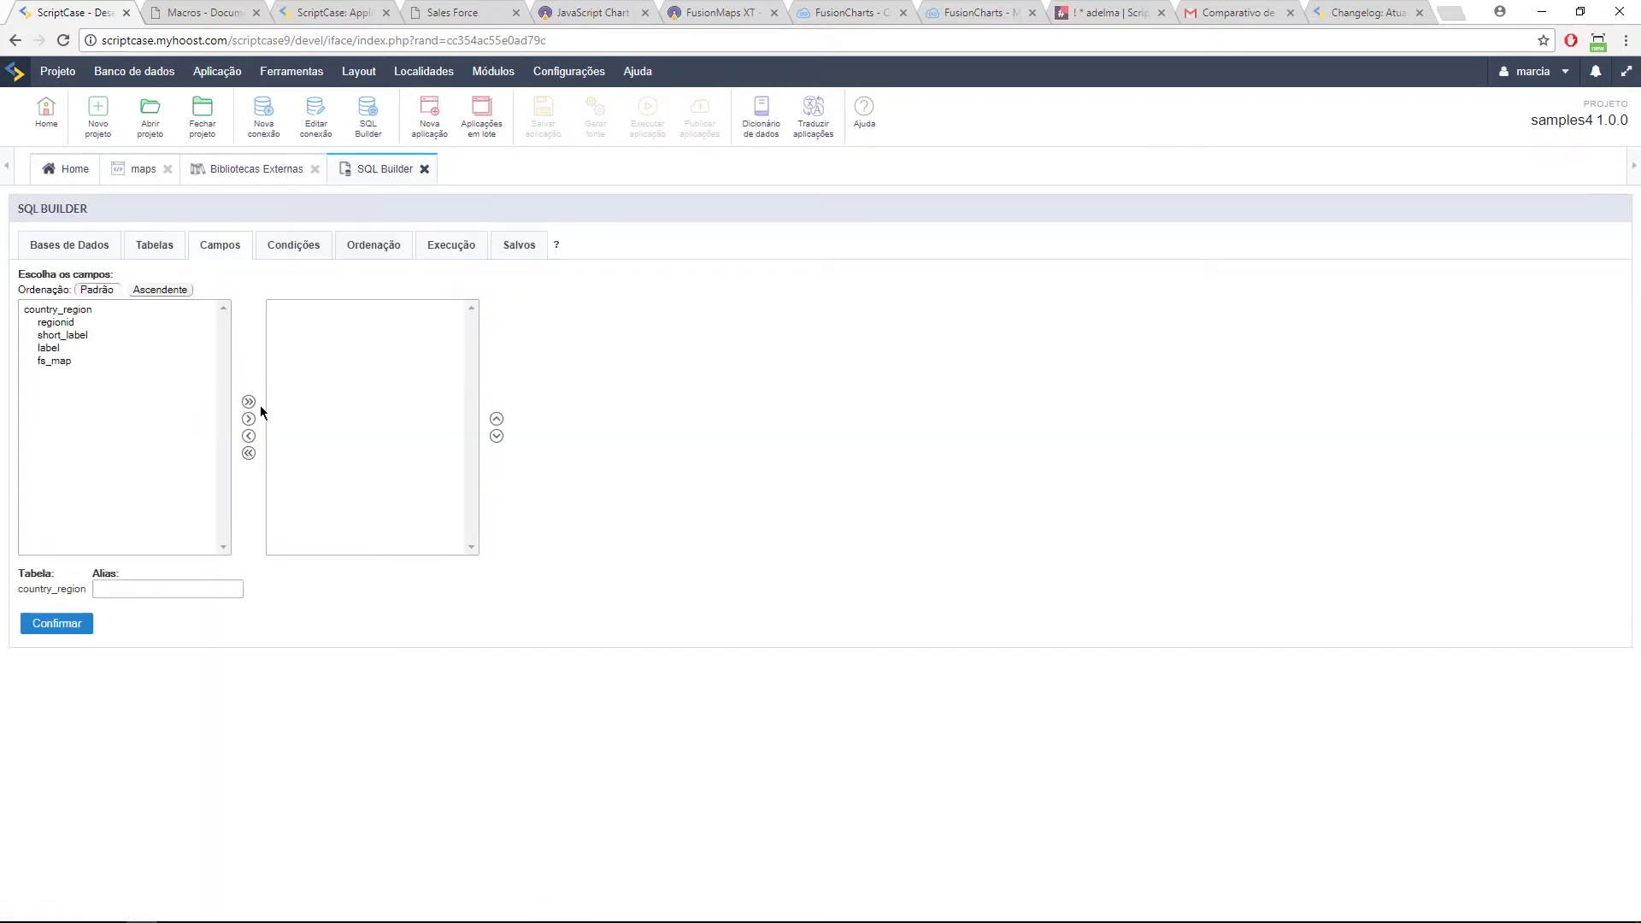
click(248, 401)
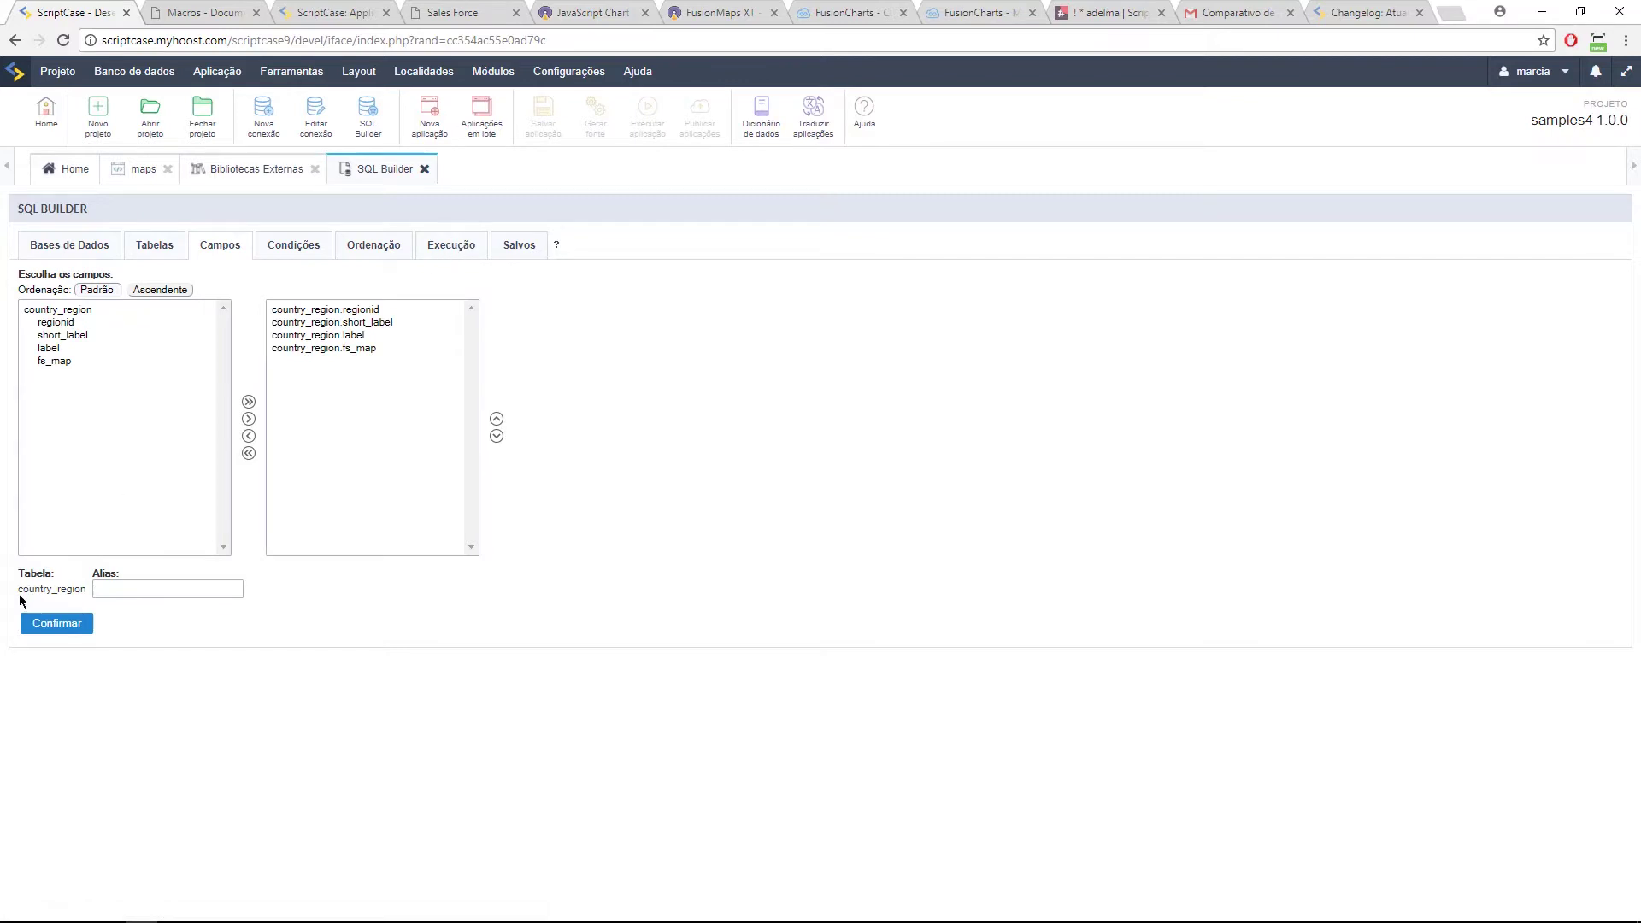
click(452, 250)
click(468, 645)
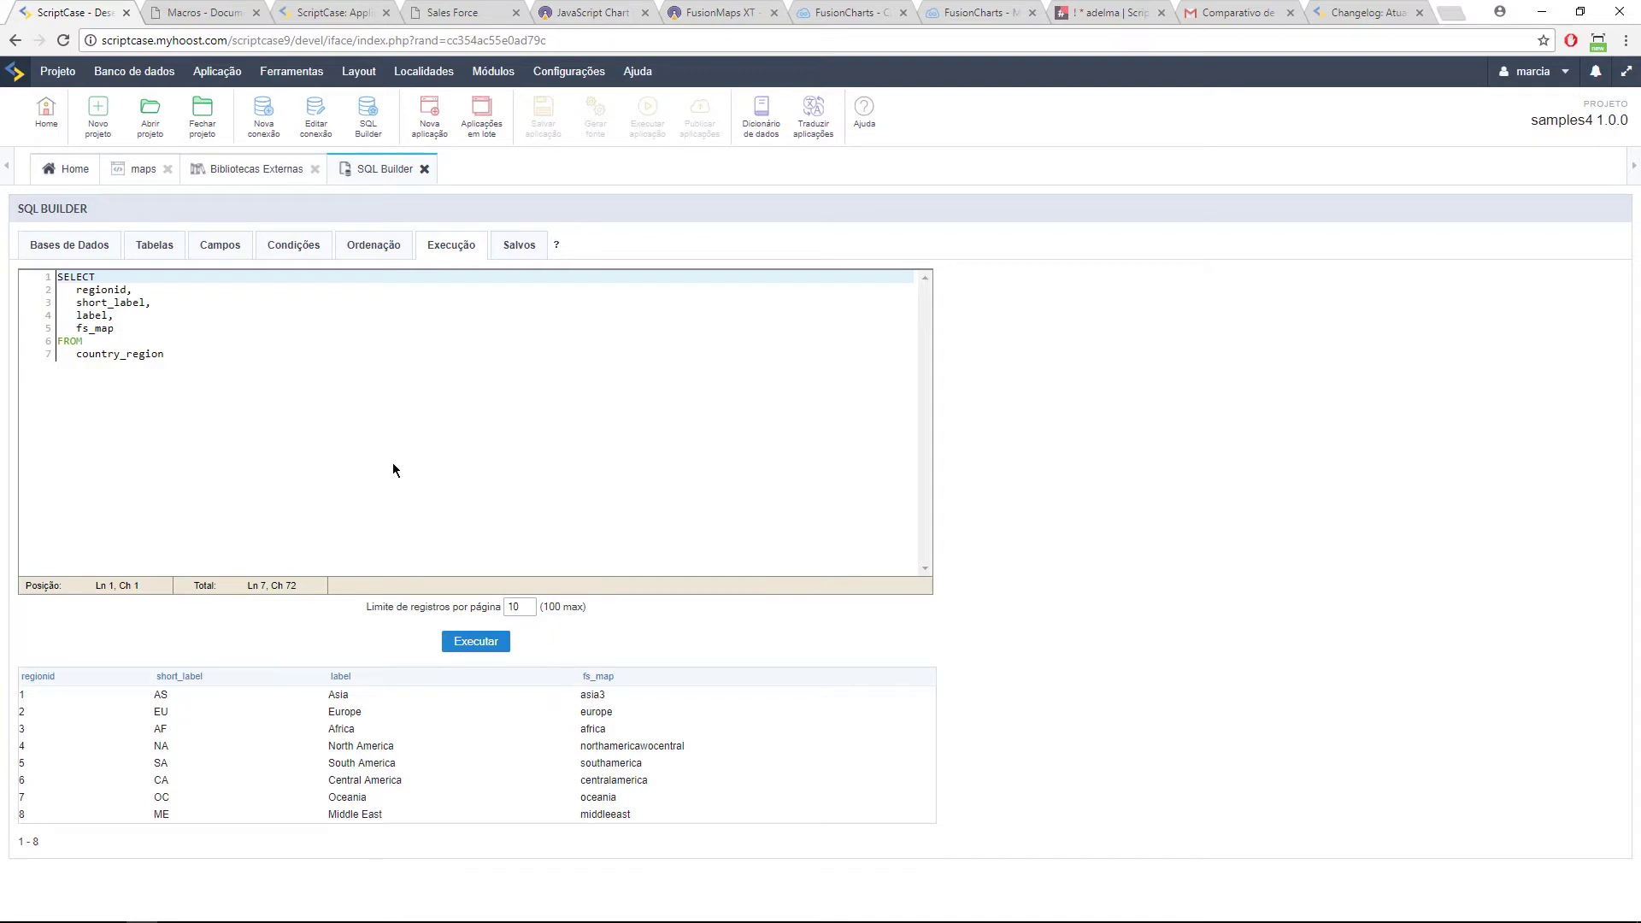
click(94, 328)
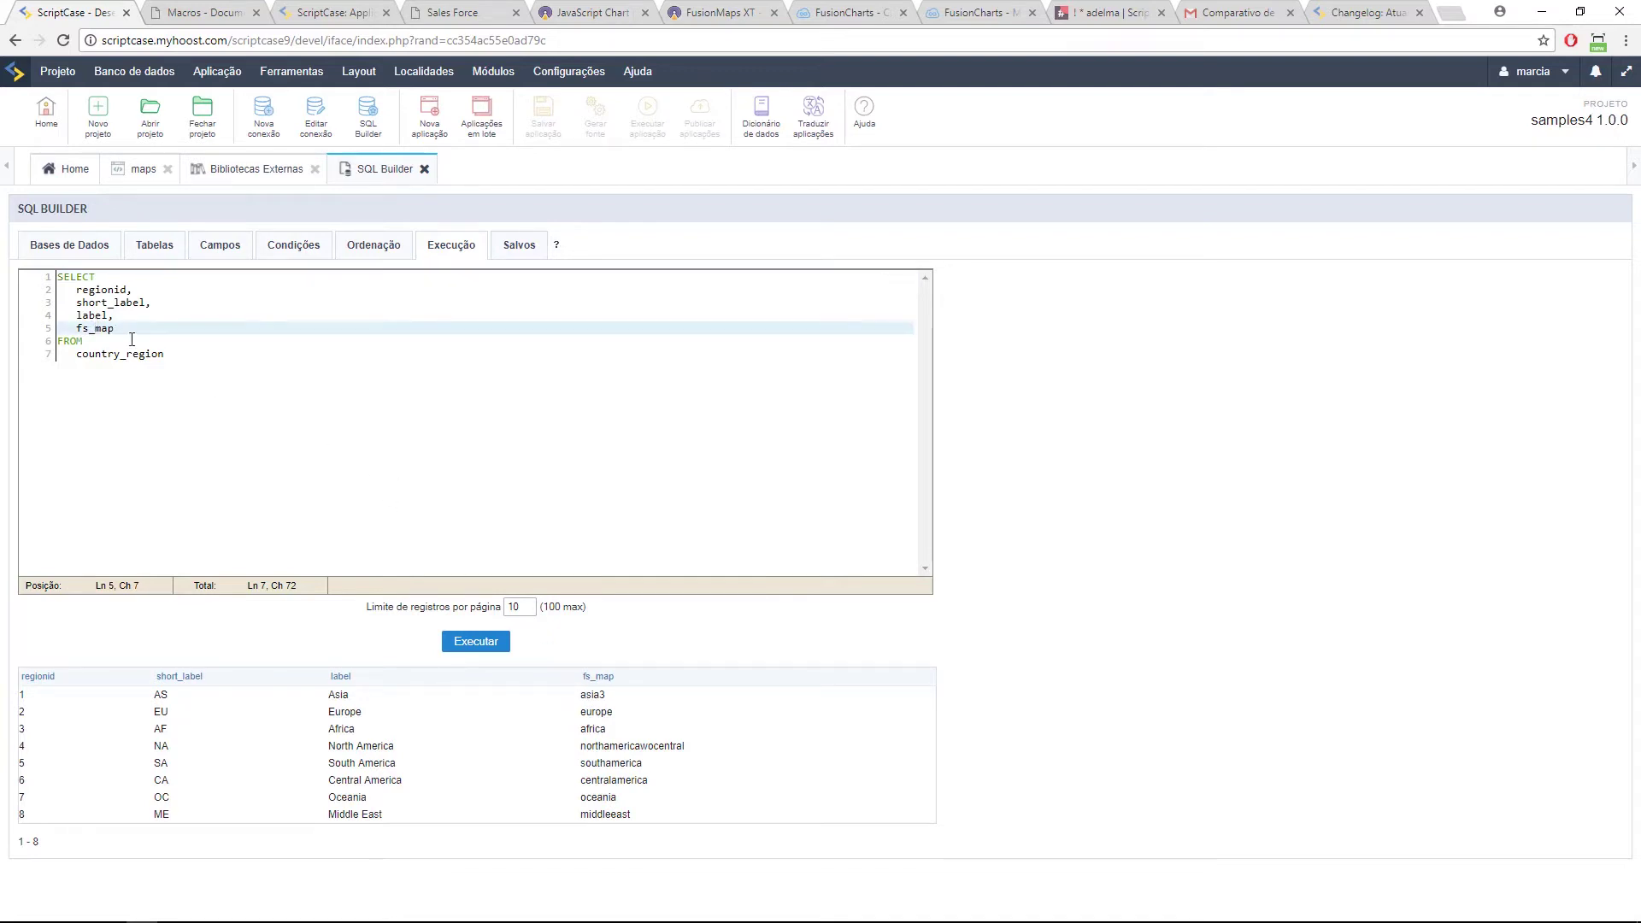
double_click(588, 696)
Step: Replace country_region with the country table among the query's chosen tables
click(154, 247)
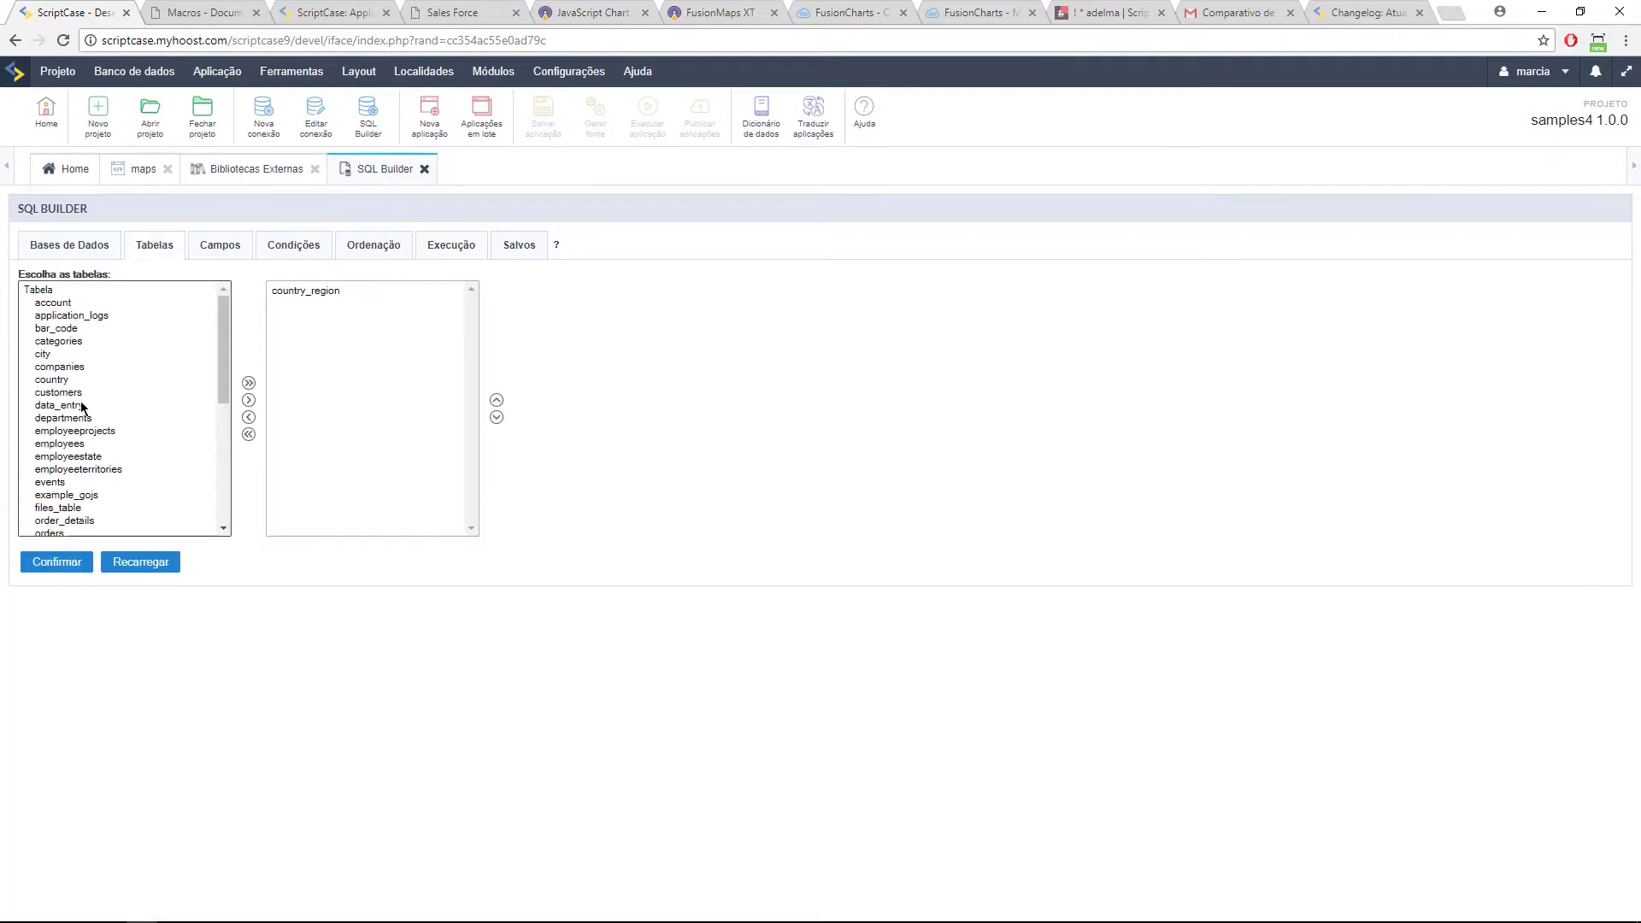
scroll(84, 400, down, 3)
scroll(84, 416, up, 3)
double_click(53, 379)
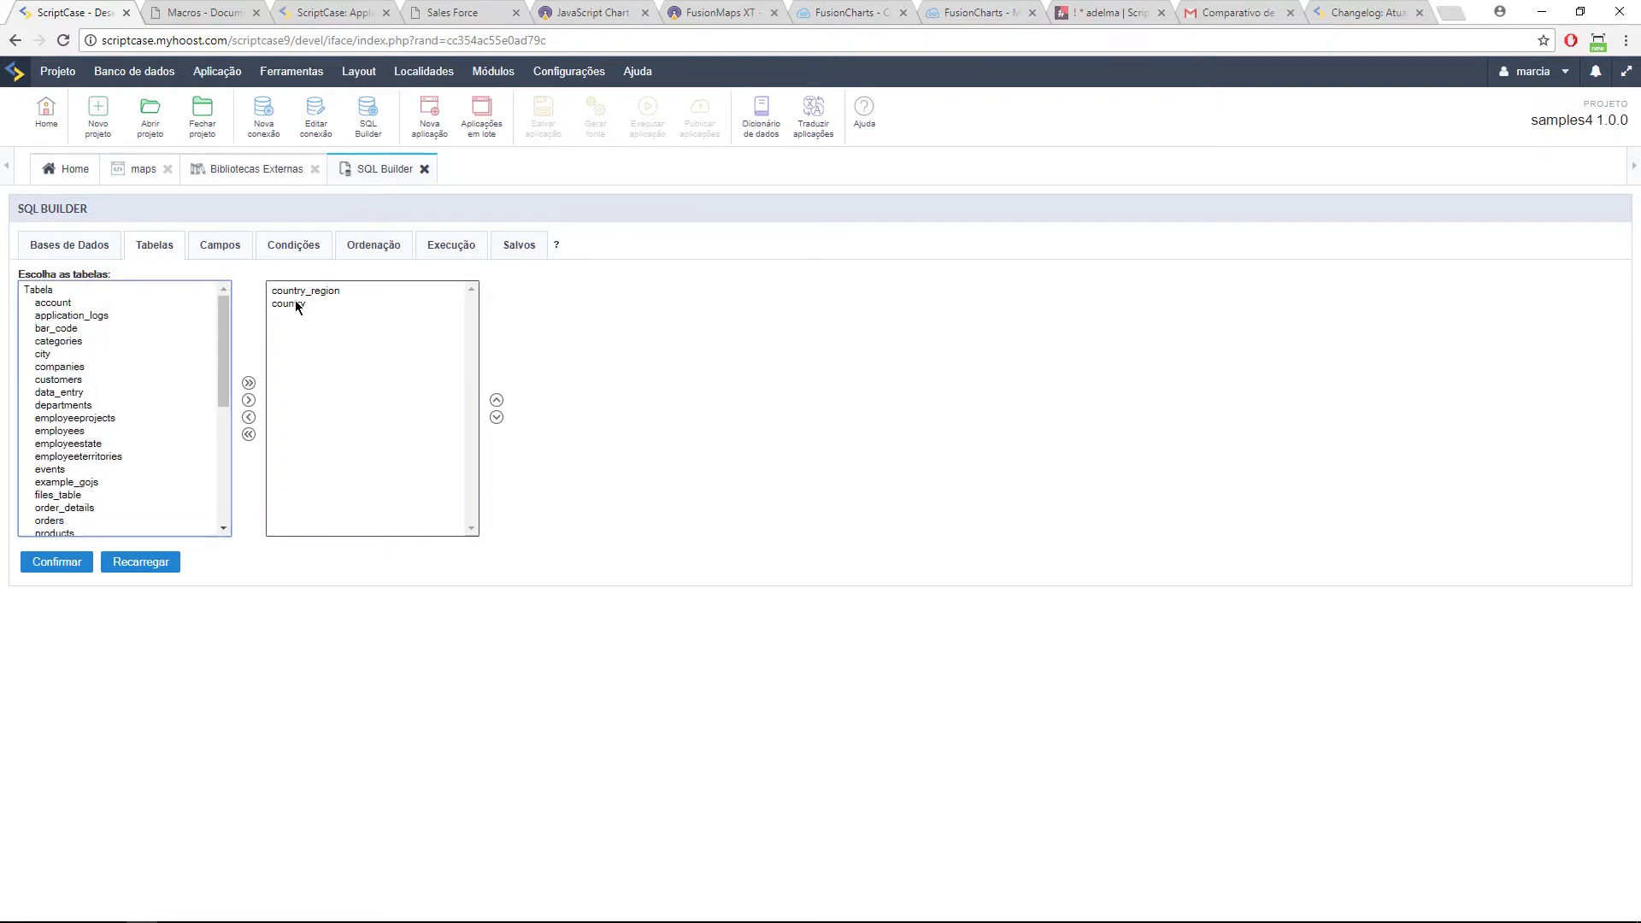
click(297, 293)
click(247, 417)
Step: Add all country fields, run the query, mark andorra, then show the FusionMaps sample page
click(219, 245)
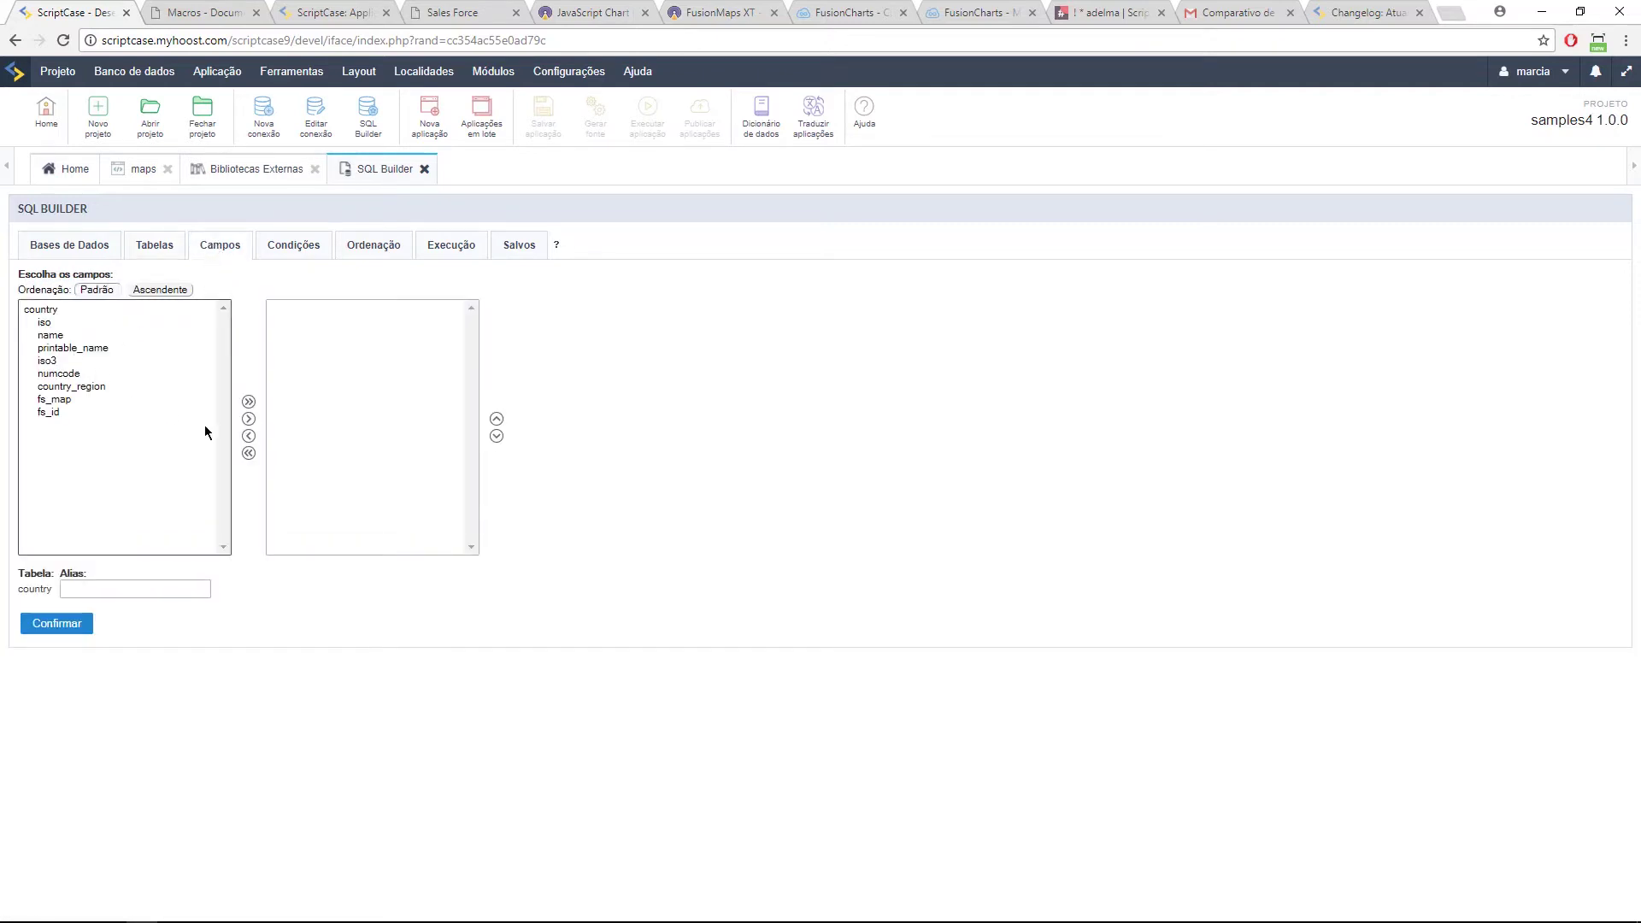
click(248, 402)
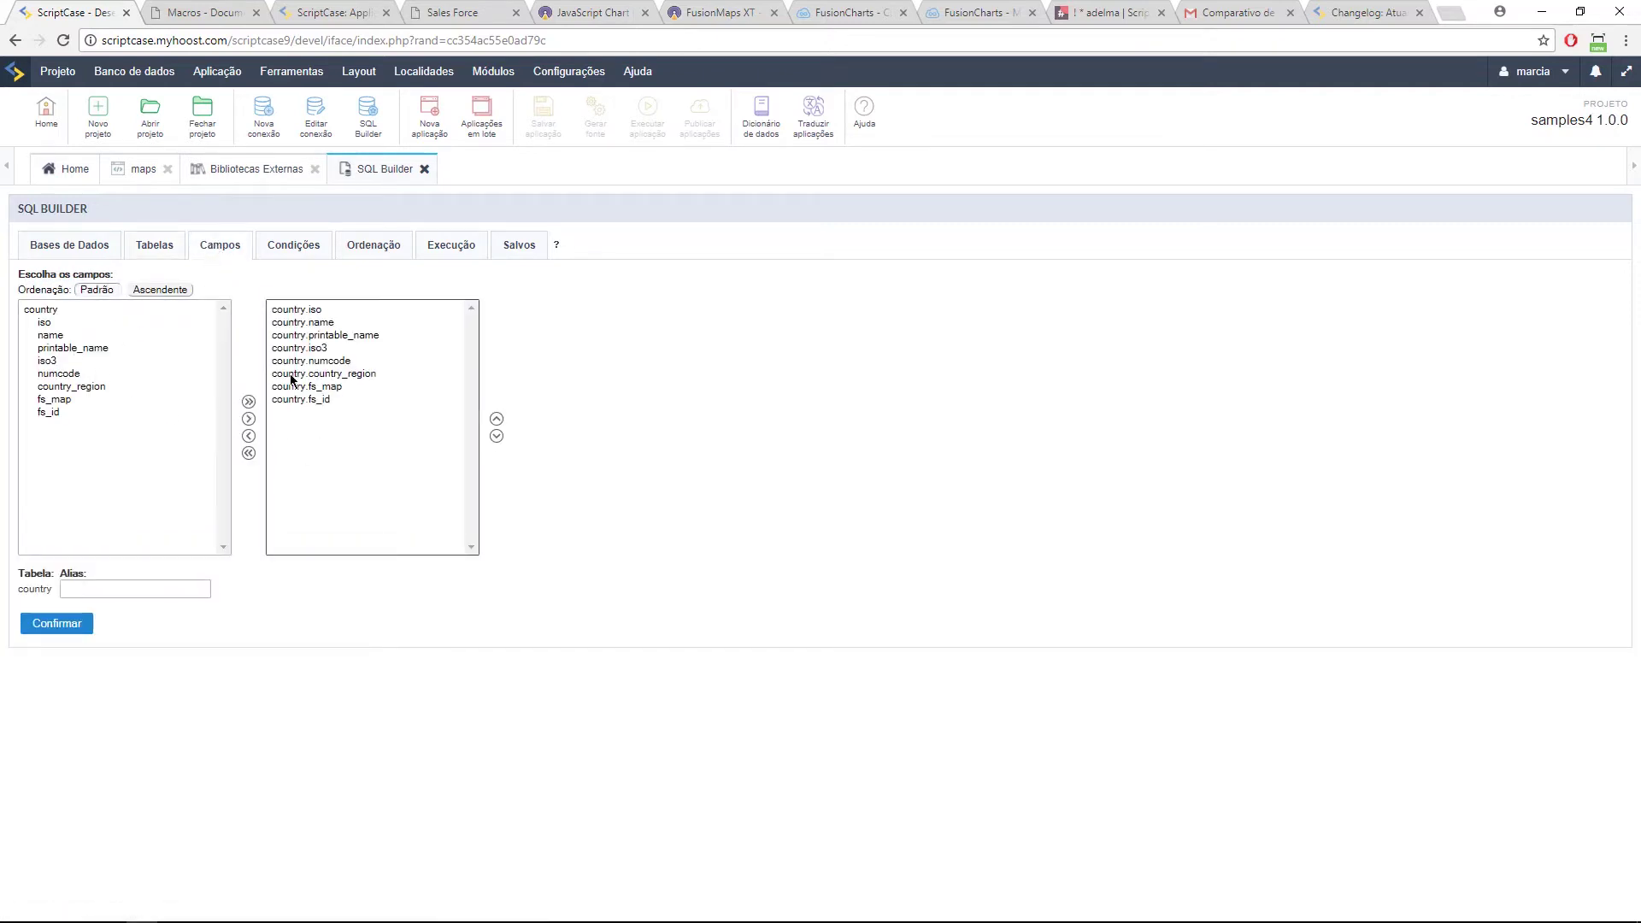
click(434, 254)
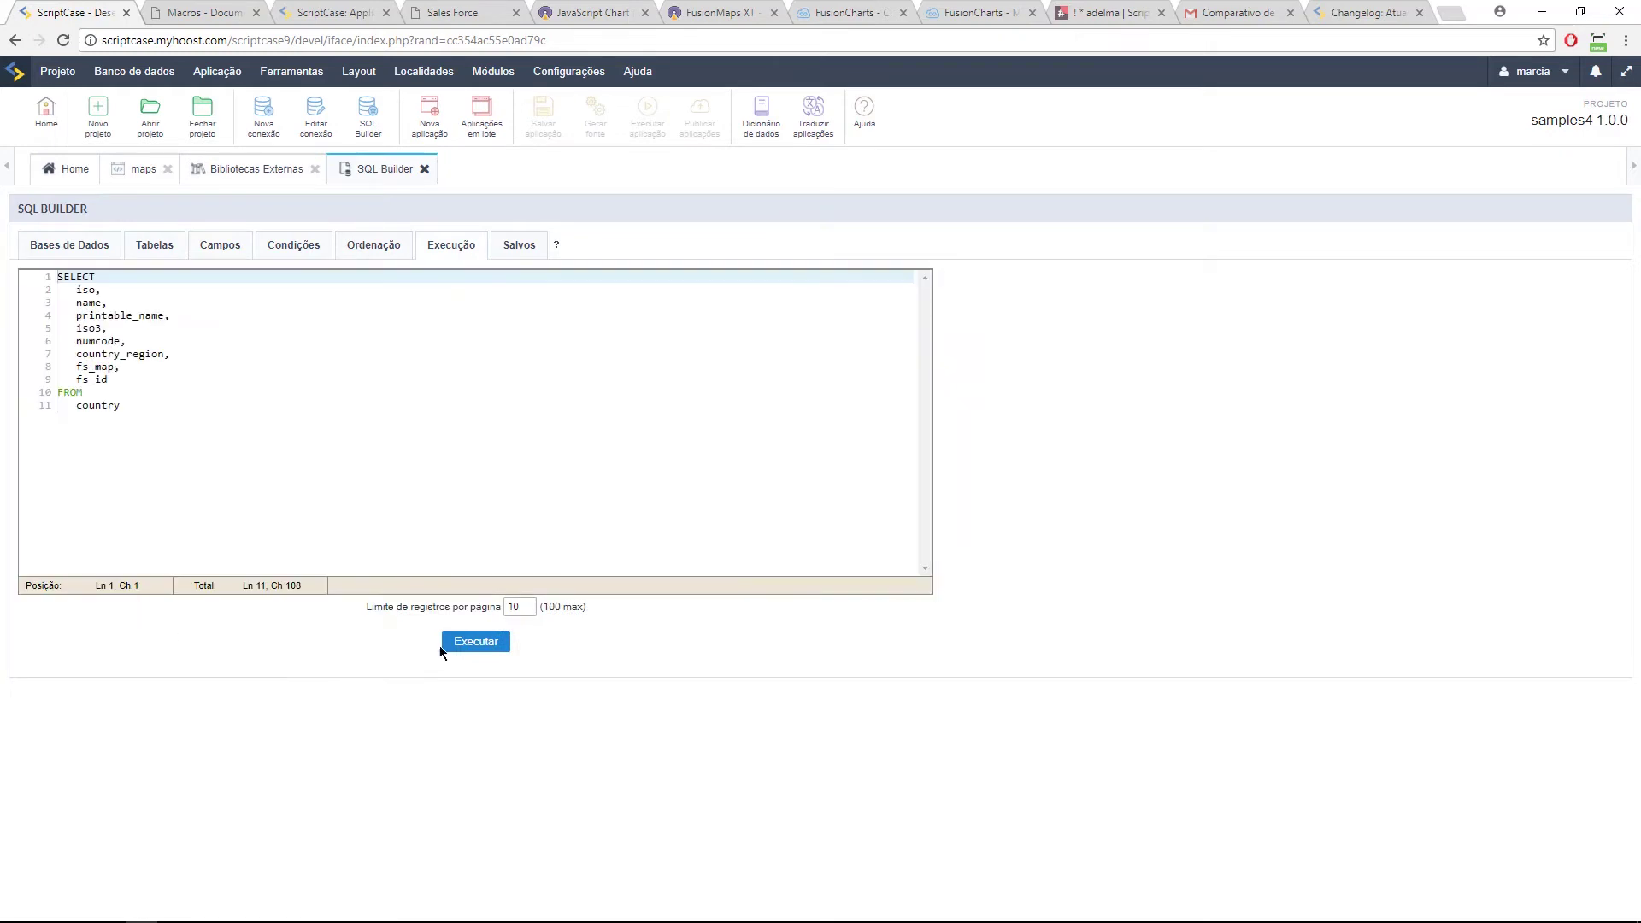
click(475, 645)
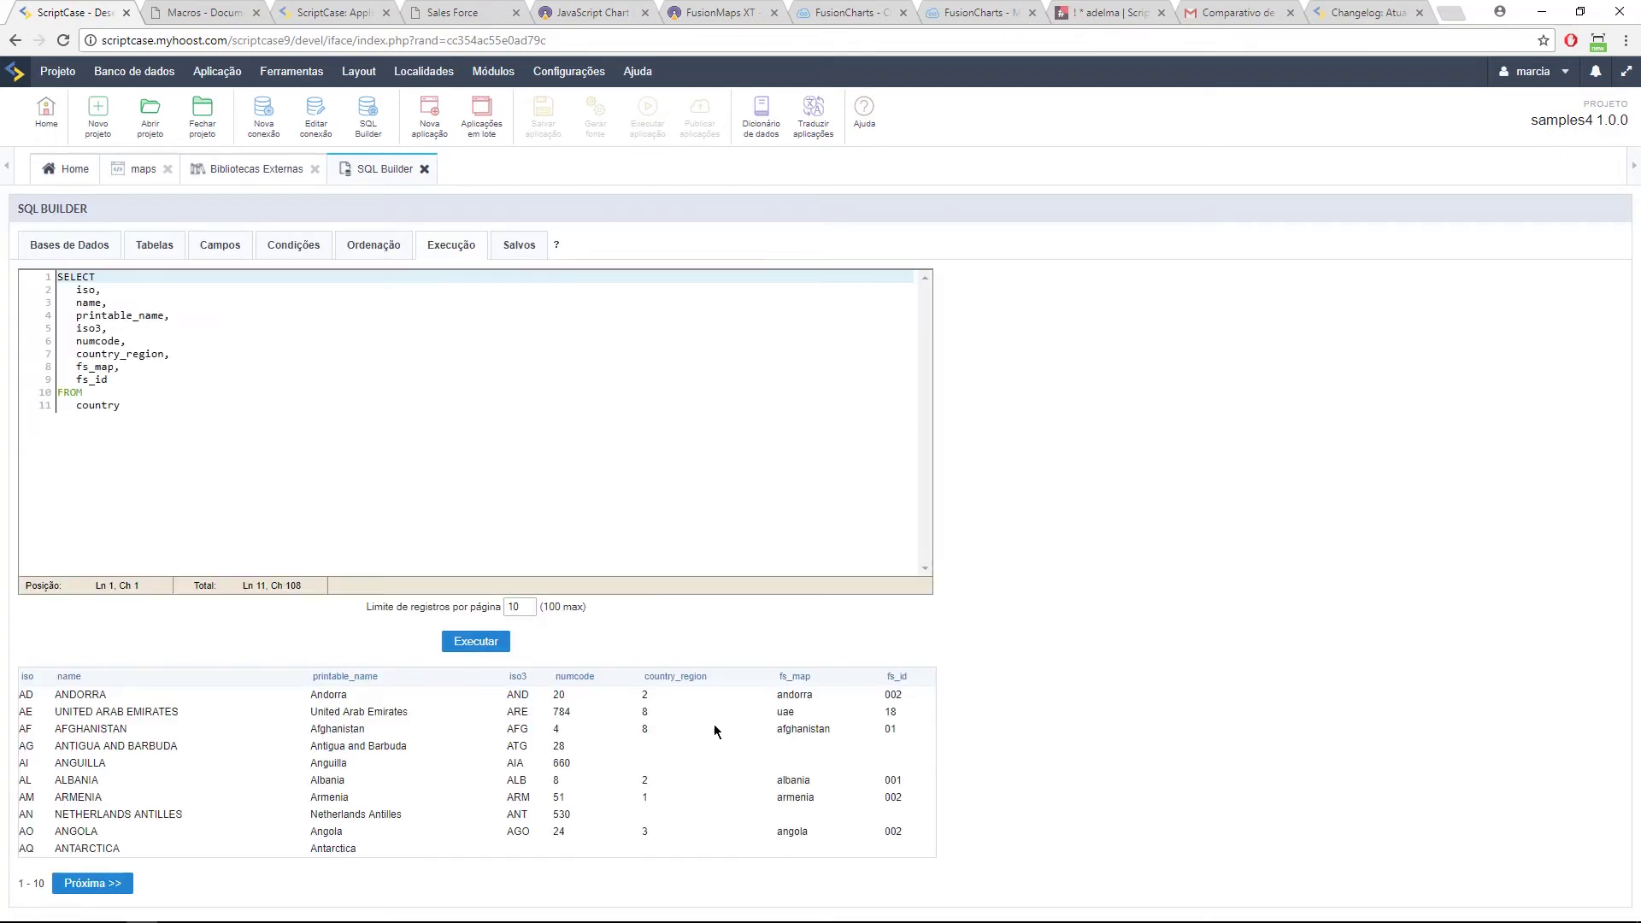
double_click(807, 695)
key(ctrl+6)
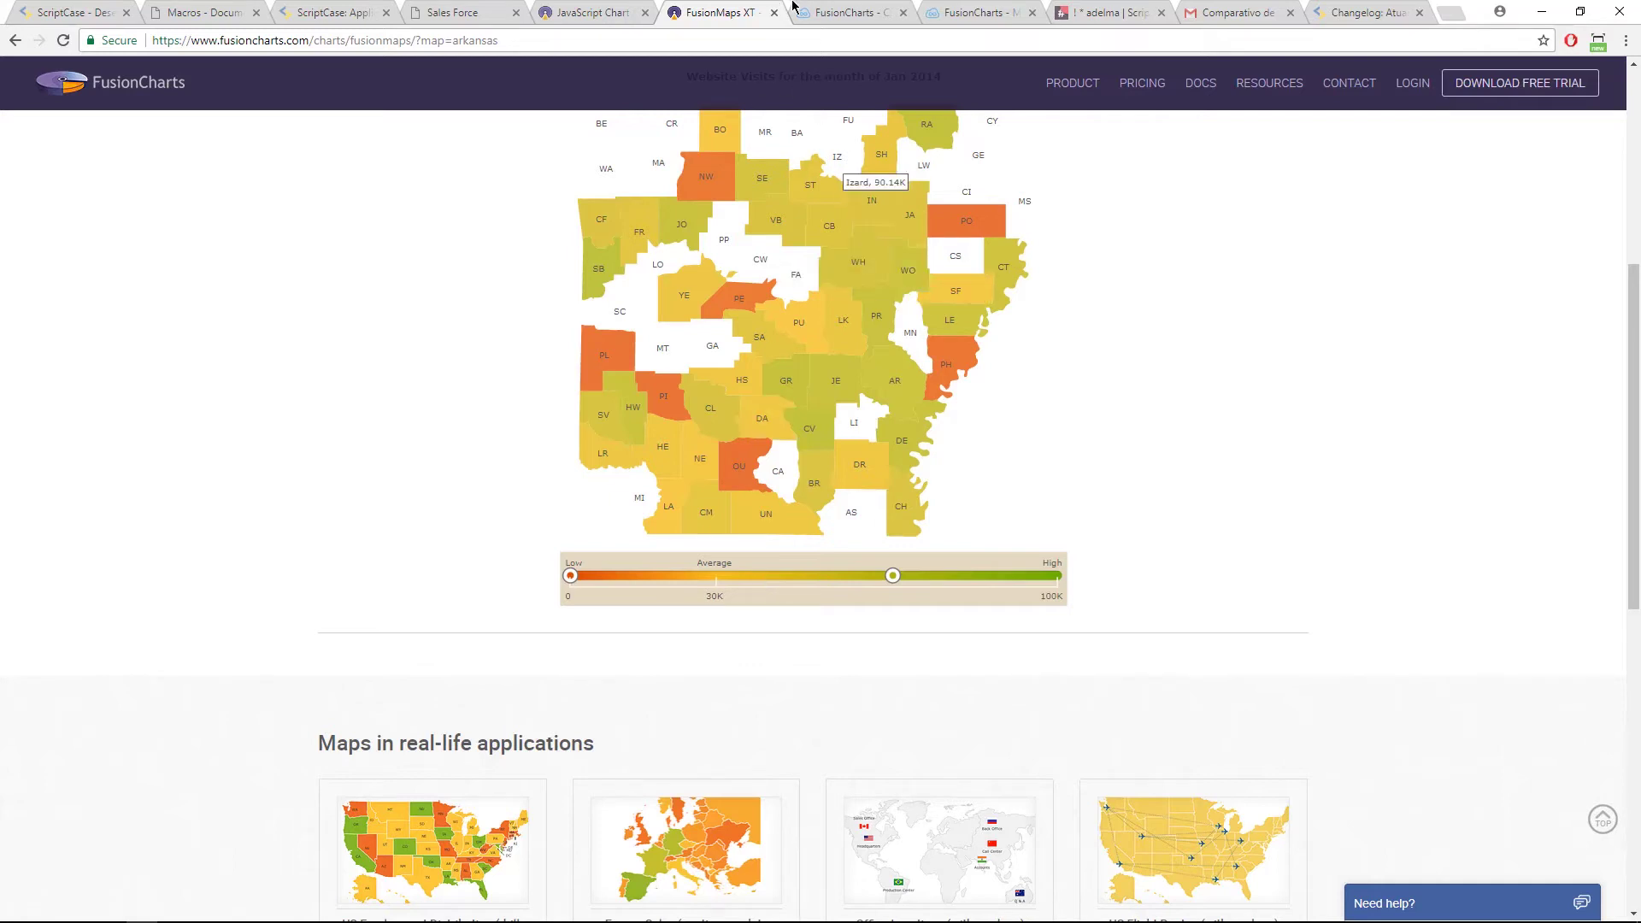
Step: Glance at the samples and macros pages, then return to the country query results in SQL Builder
click(299, 10)
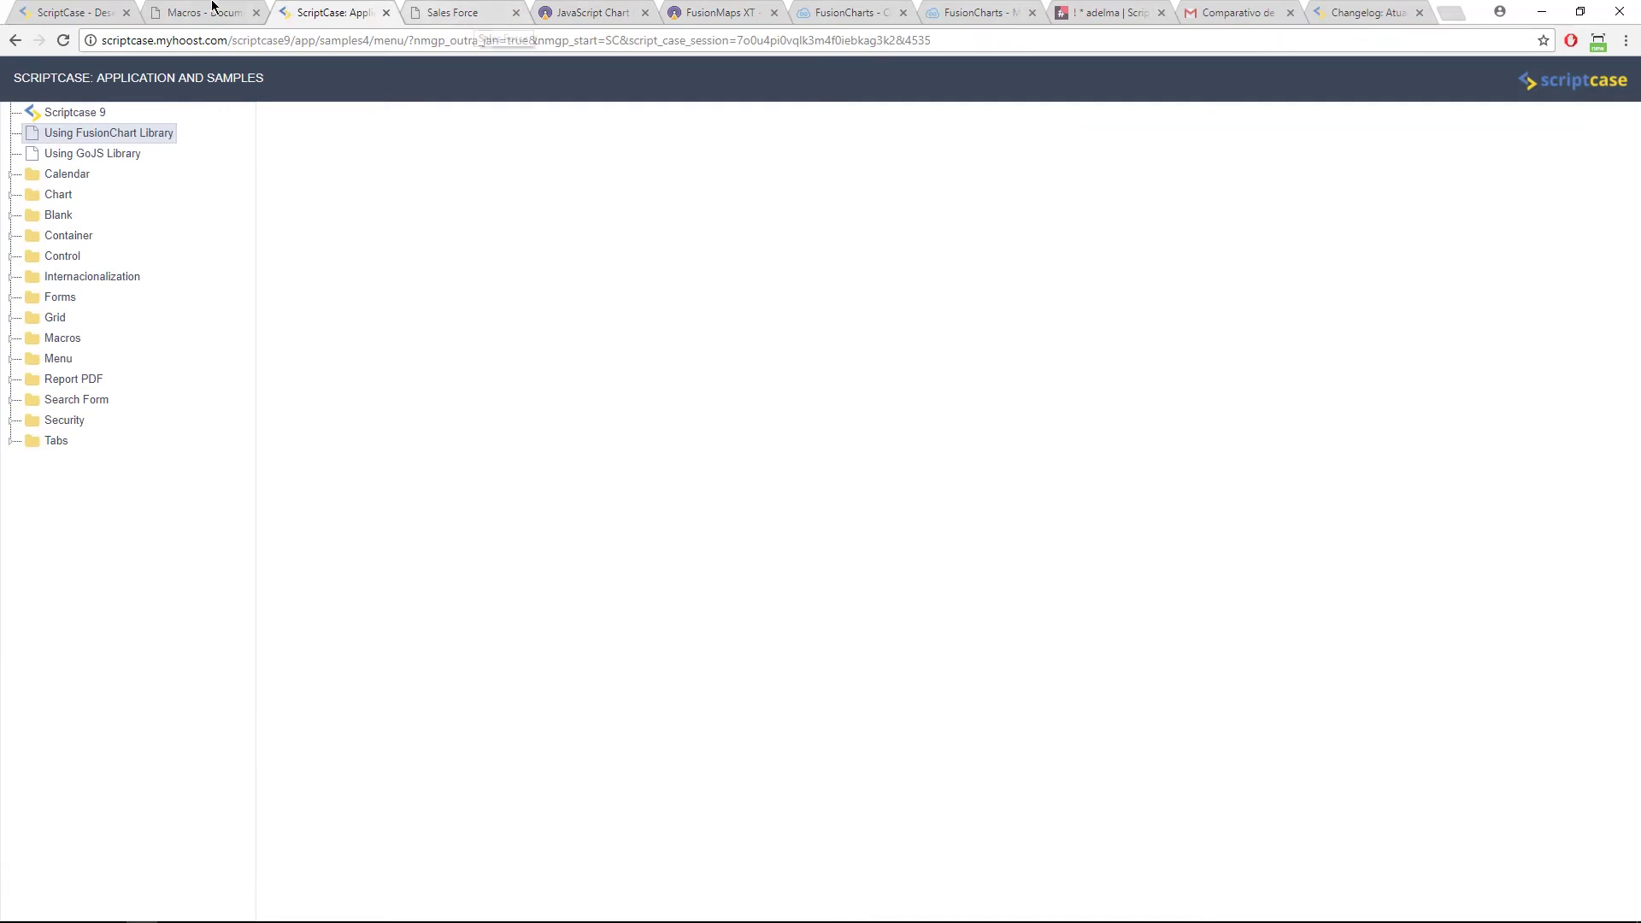
click(206, 12)
click(53, 6)
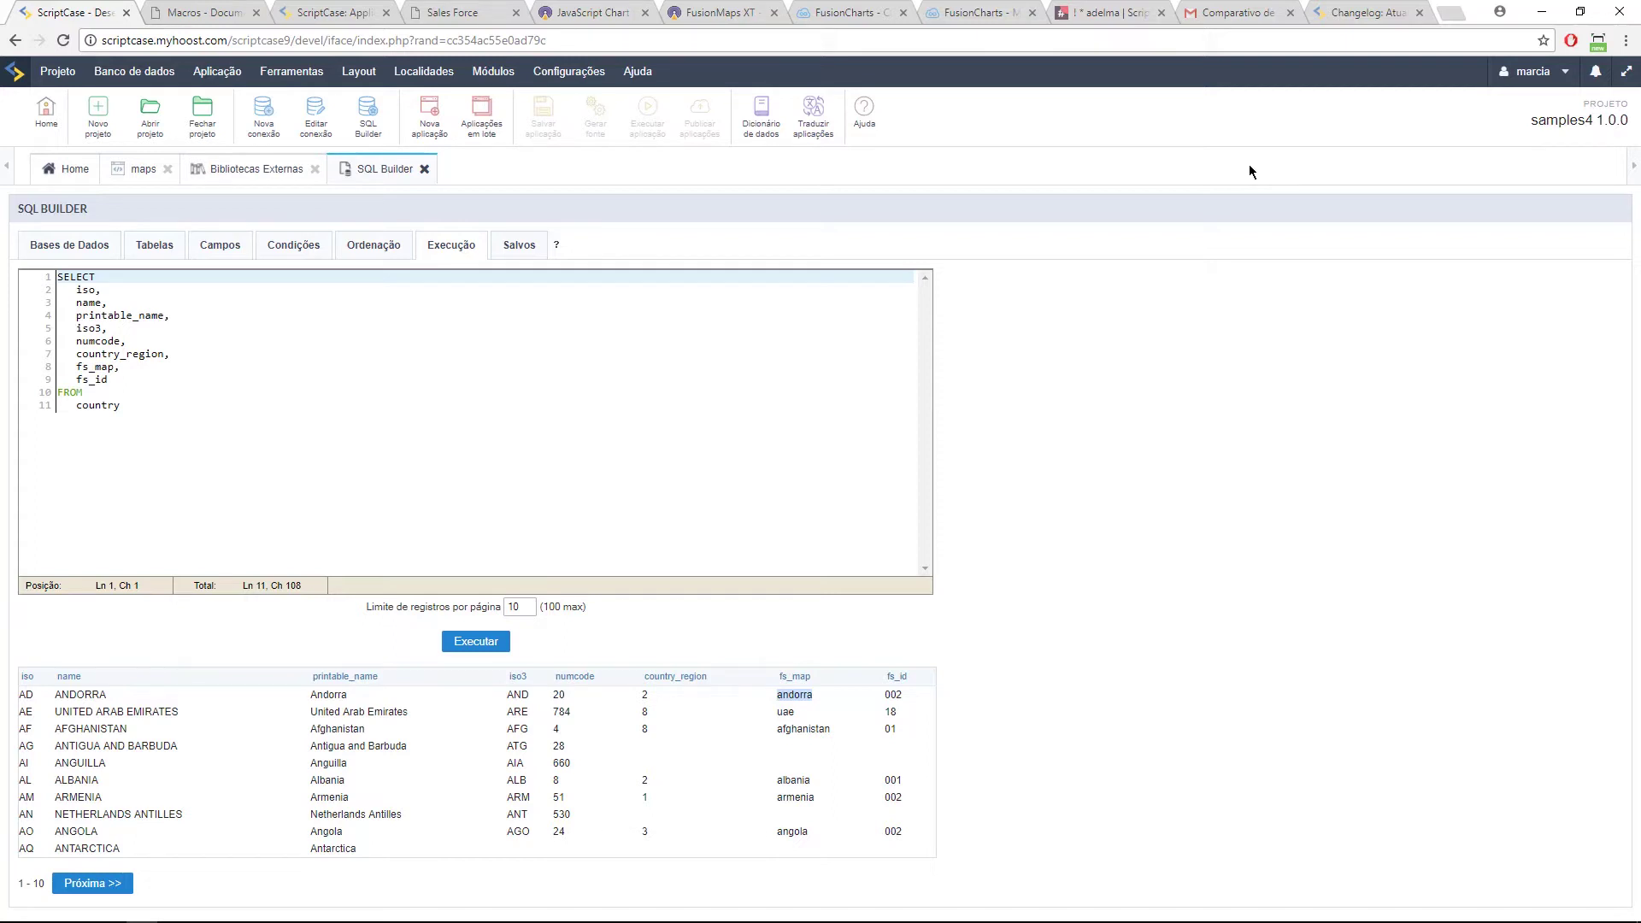
Step: Scroll through the Scriptcase changelog, then go back to the SQL Builder workspace
click(1337, 10)
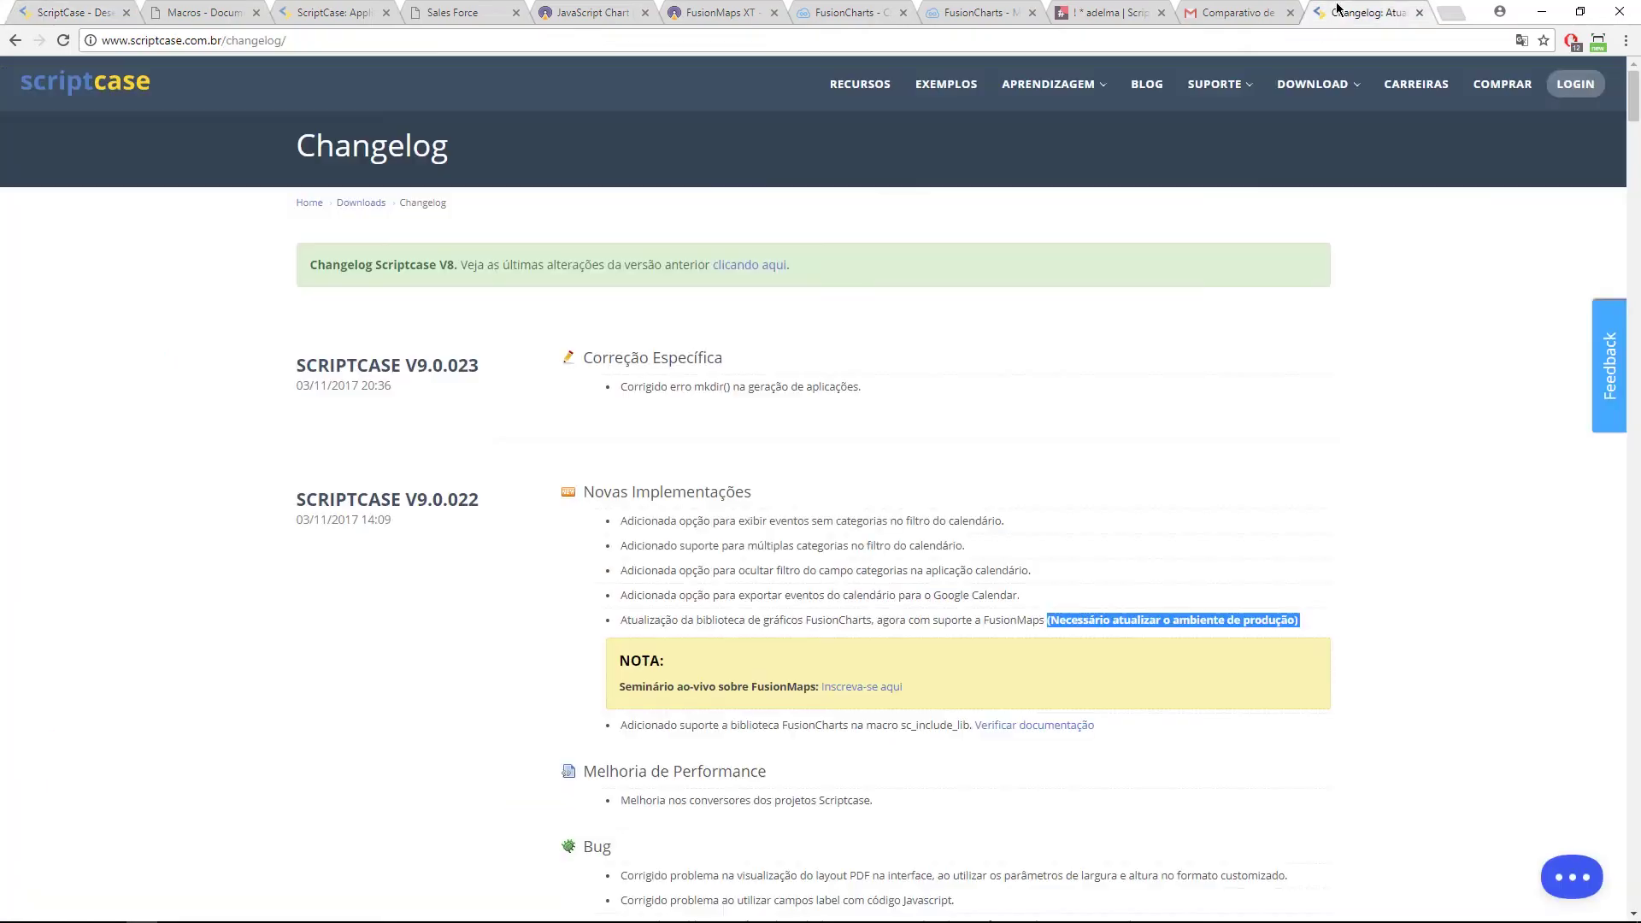
scroll(443, 257, down, 12)
scroll(462, 259, up, 7)
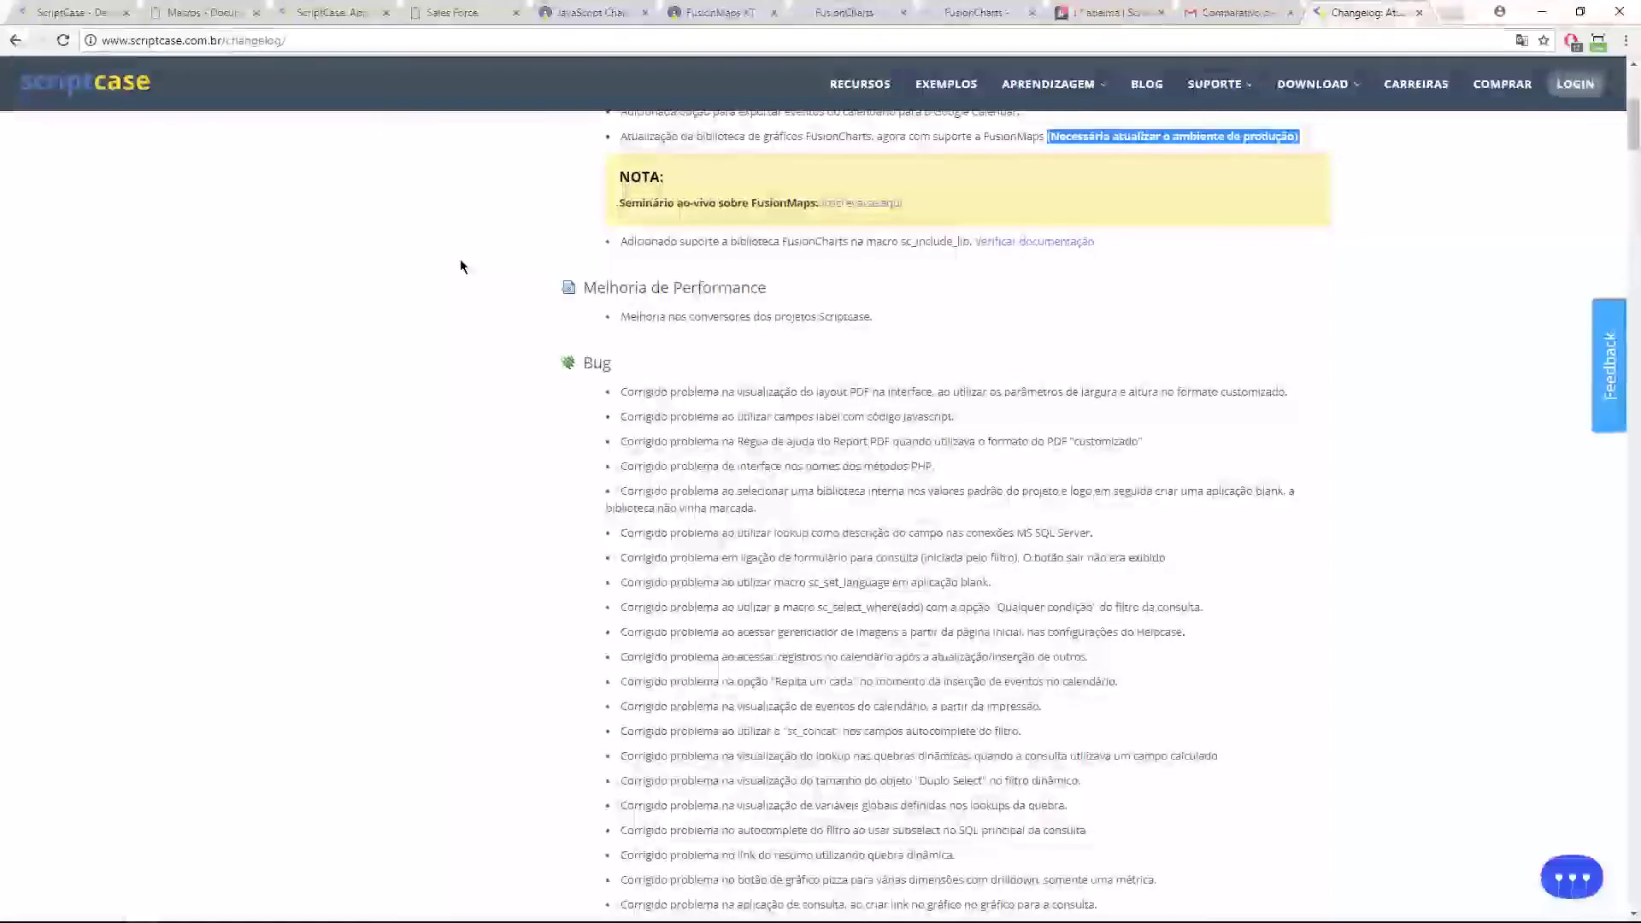
scroll(1633, 118, up, 1)
scroll(1633, 118, up, 1)
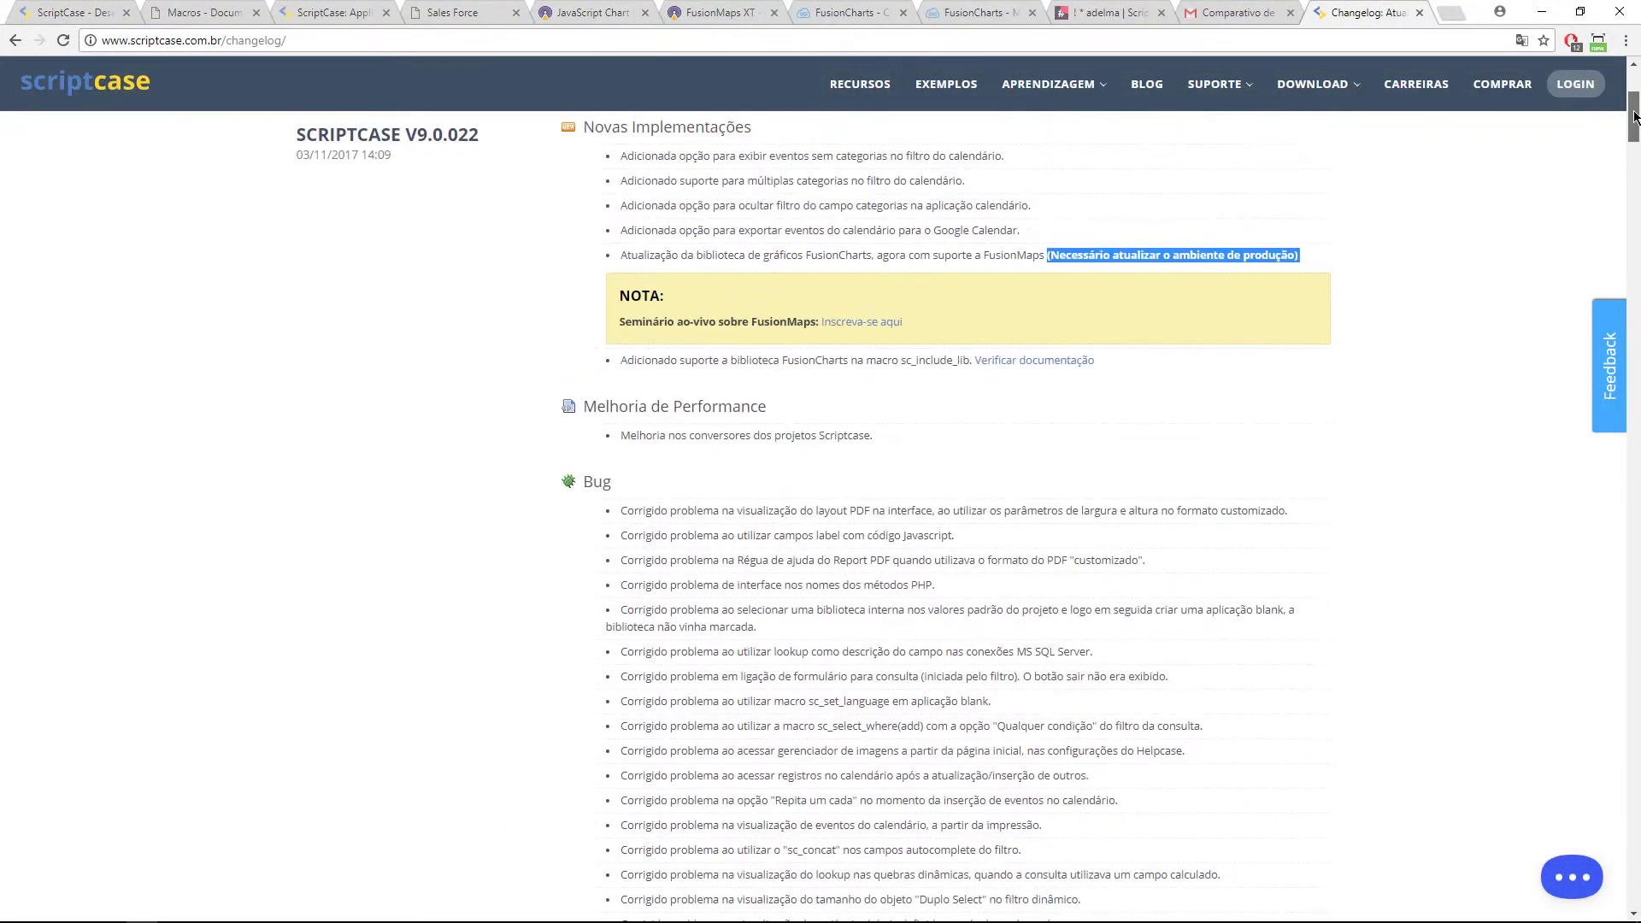
click(378, 8)
click(68, 10)
click(57, 71)
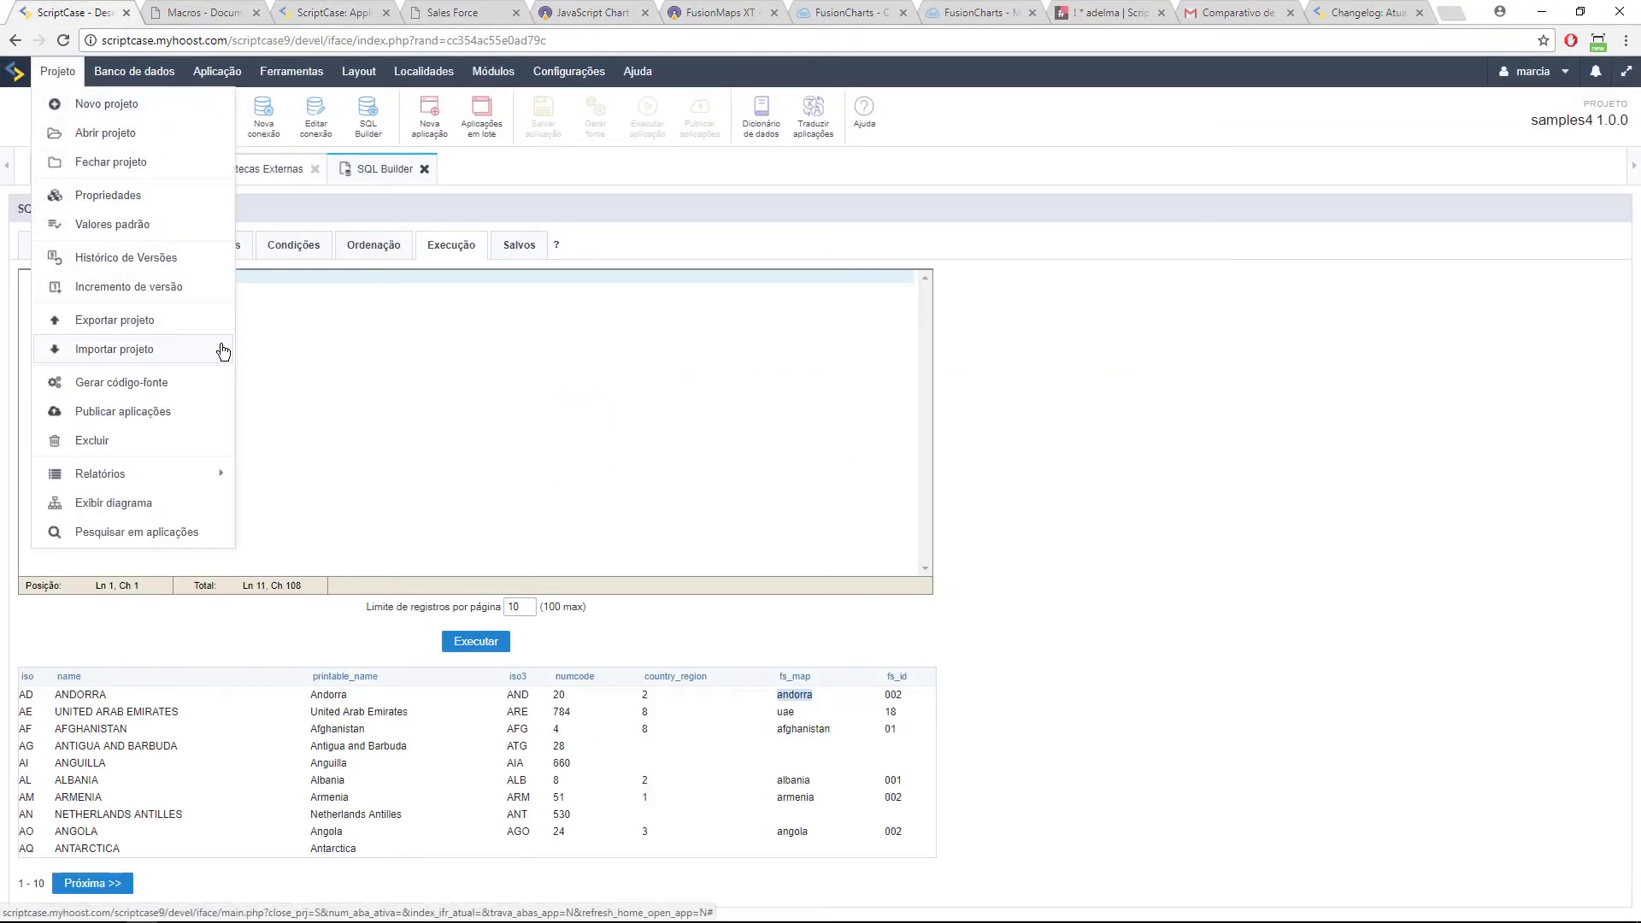
Step: Highlight the V9.0.019 Google Calendar and calendar categories entries, then return to SQL Builder
click(1359, 12)
scroll(444, 388, down, 15)
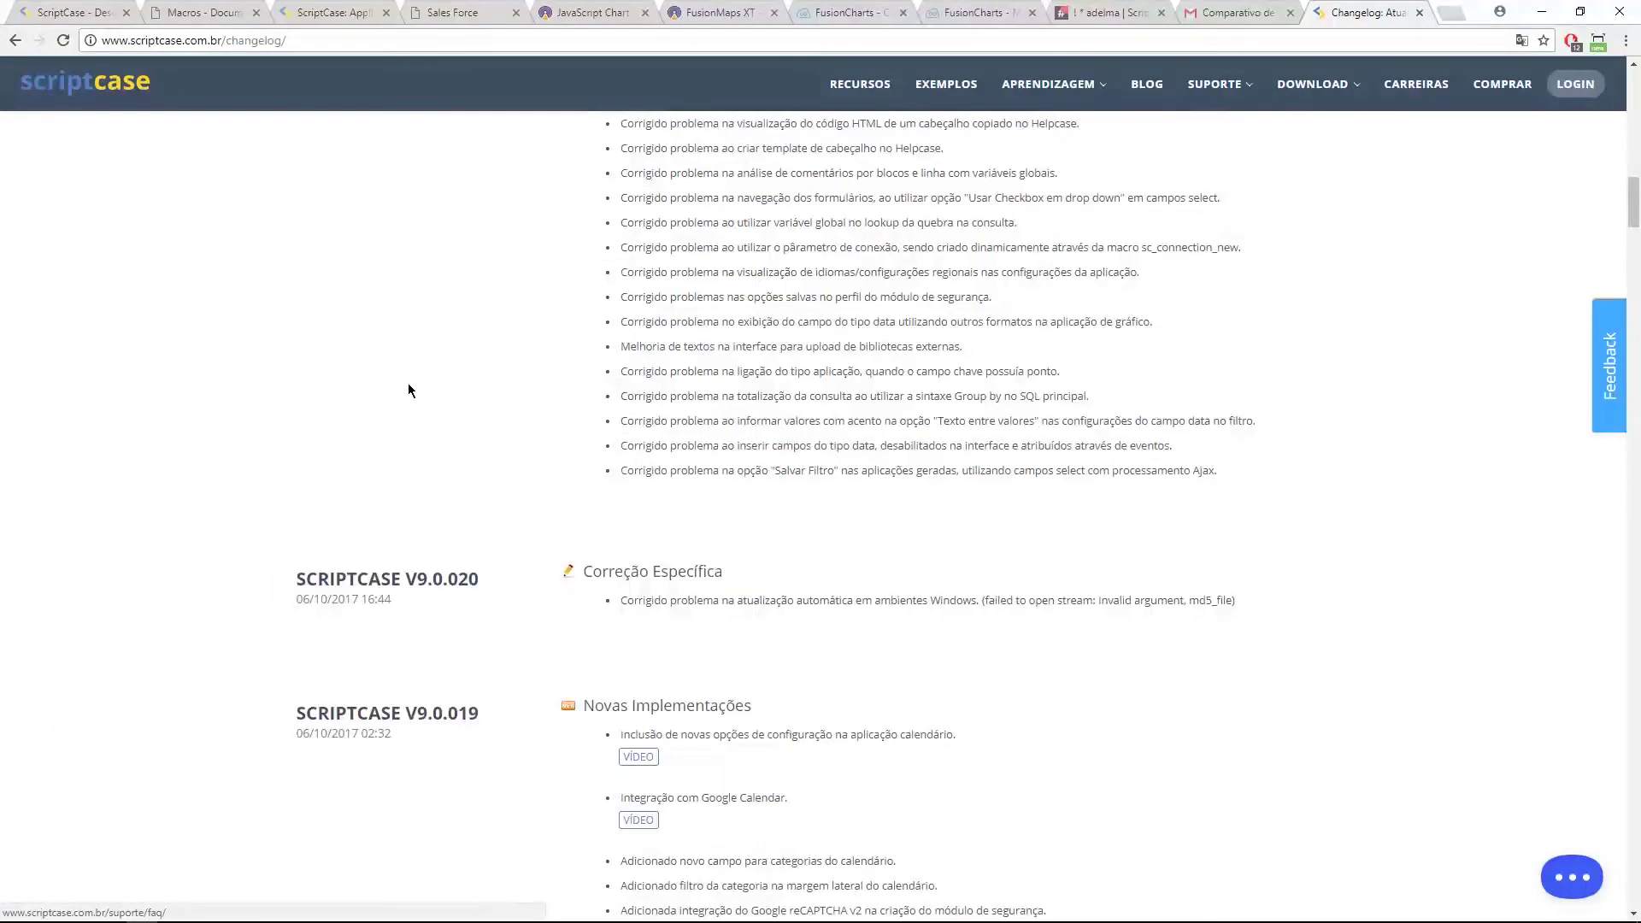
scroll(407, 390, down, 6)
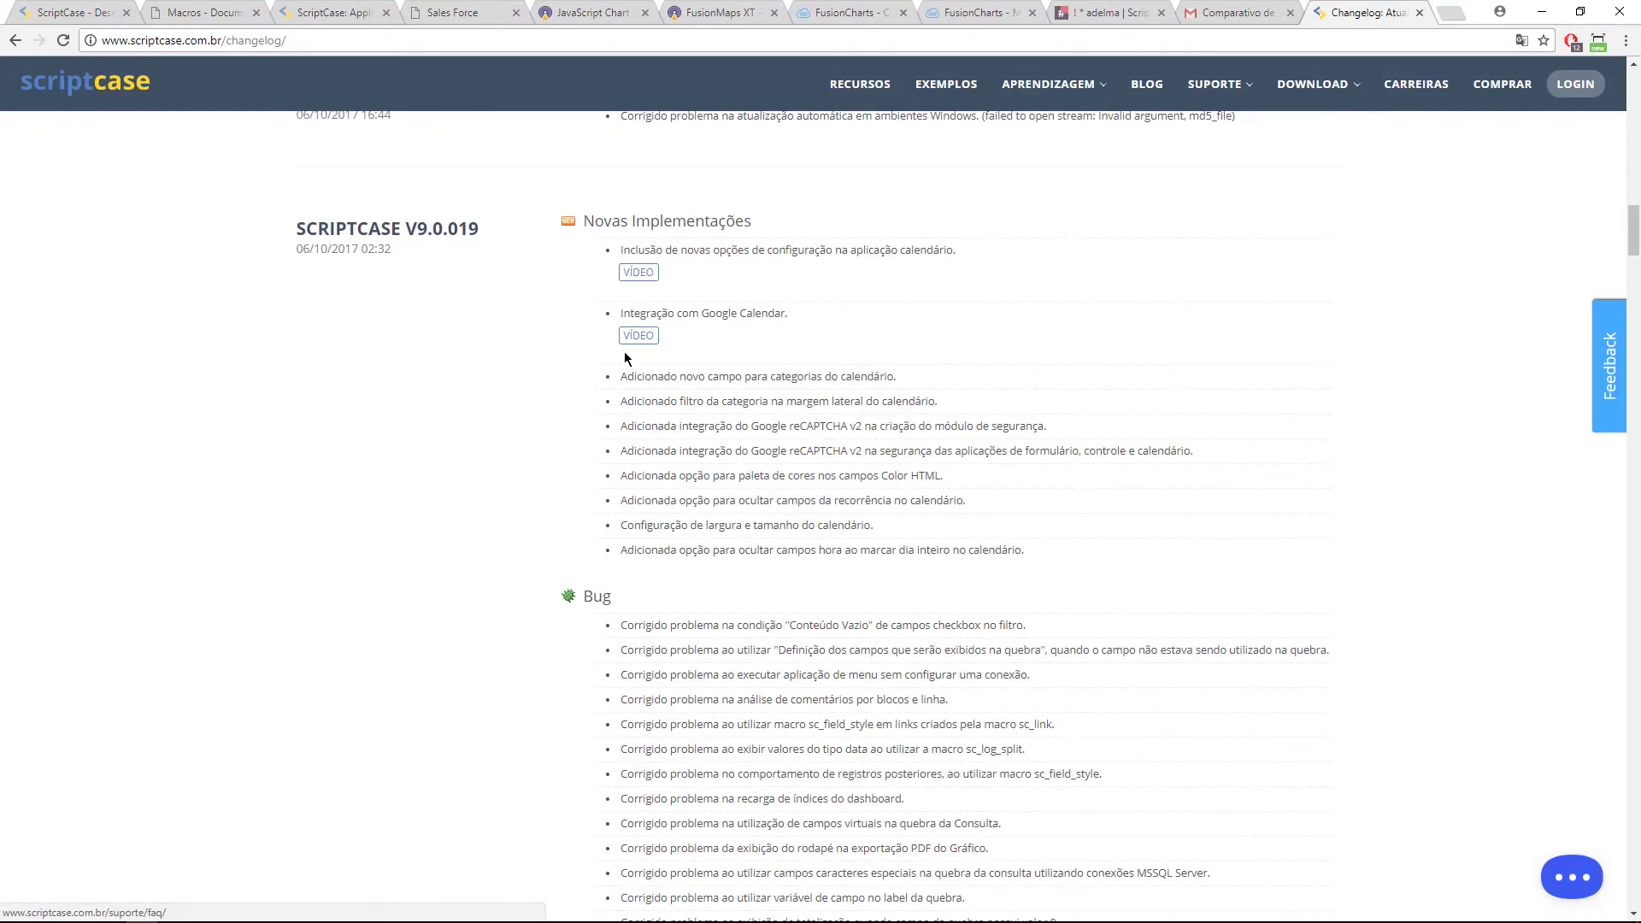
drag(702, 313, 790, 314)
click(490, 340)
drag(808, 377, 881, 386)
click(889, 384)
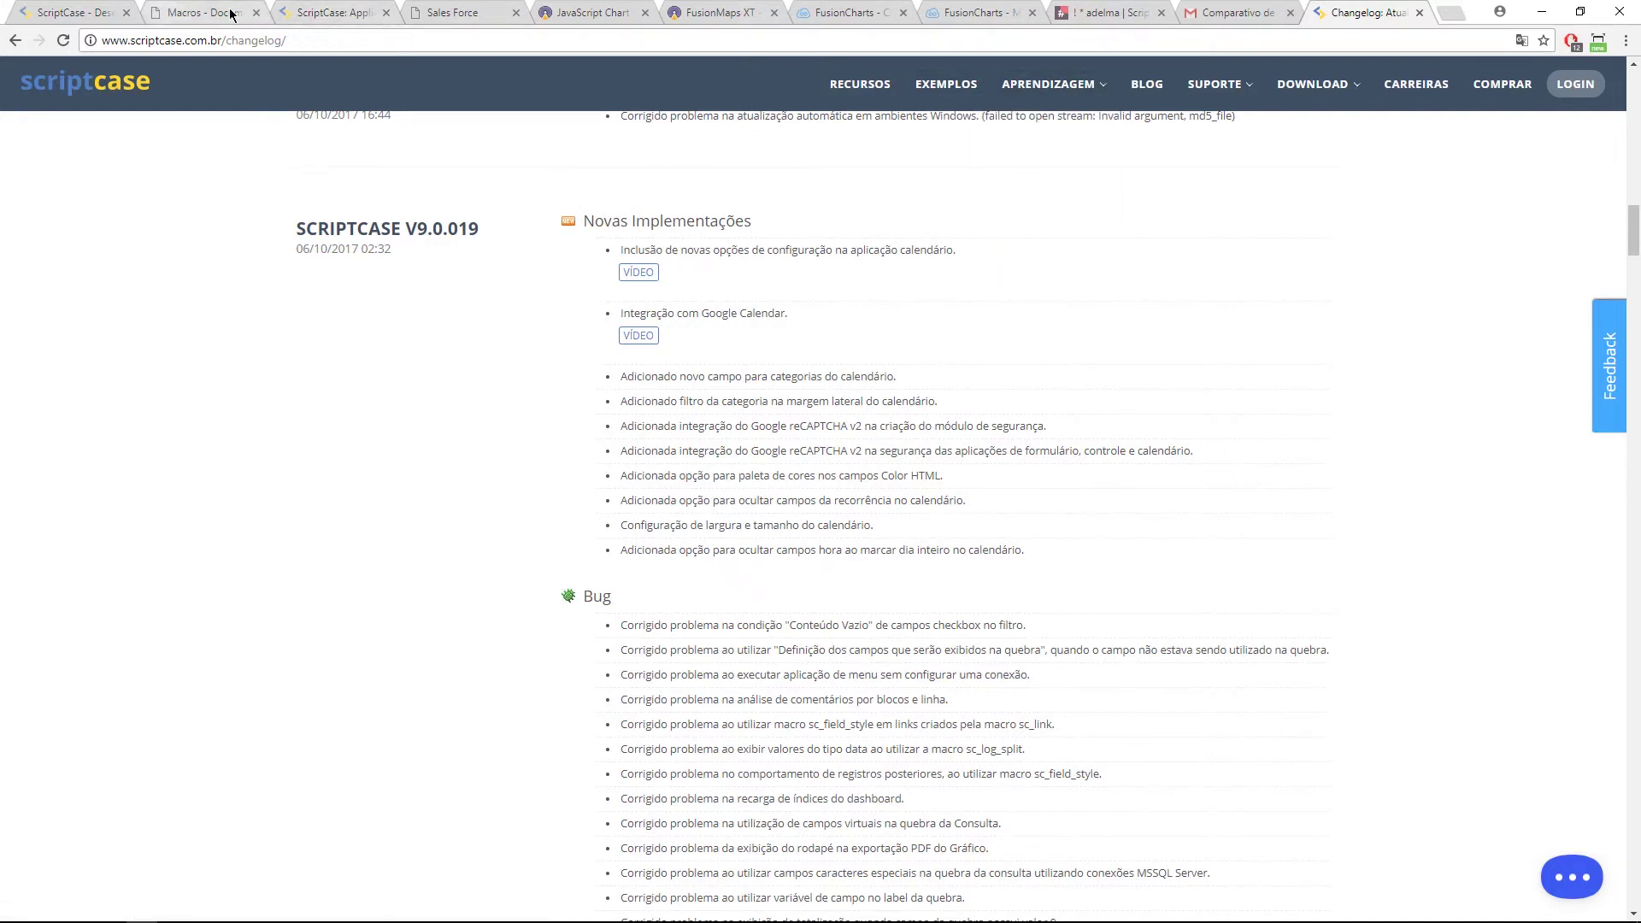
click(318, 12)
click(109, 7)
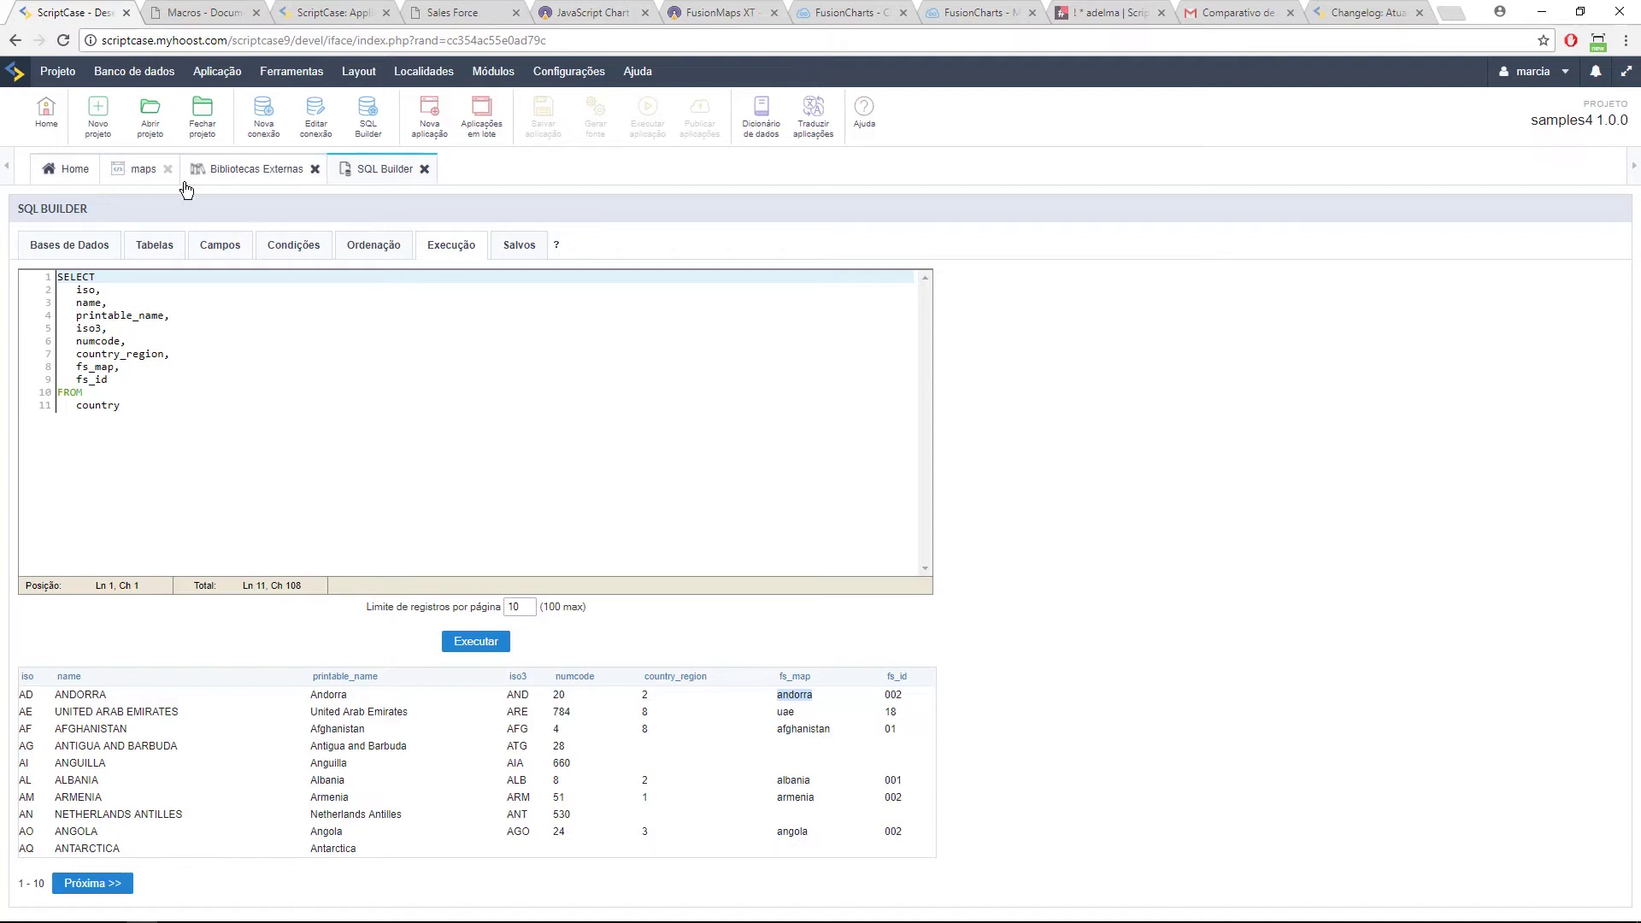
Step: Create a Calendário application named calendar using a newly created calendar table
click(426, 118)
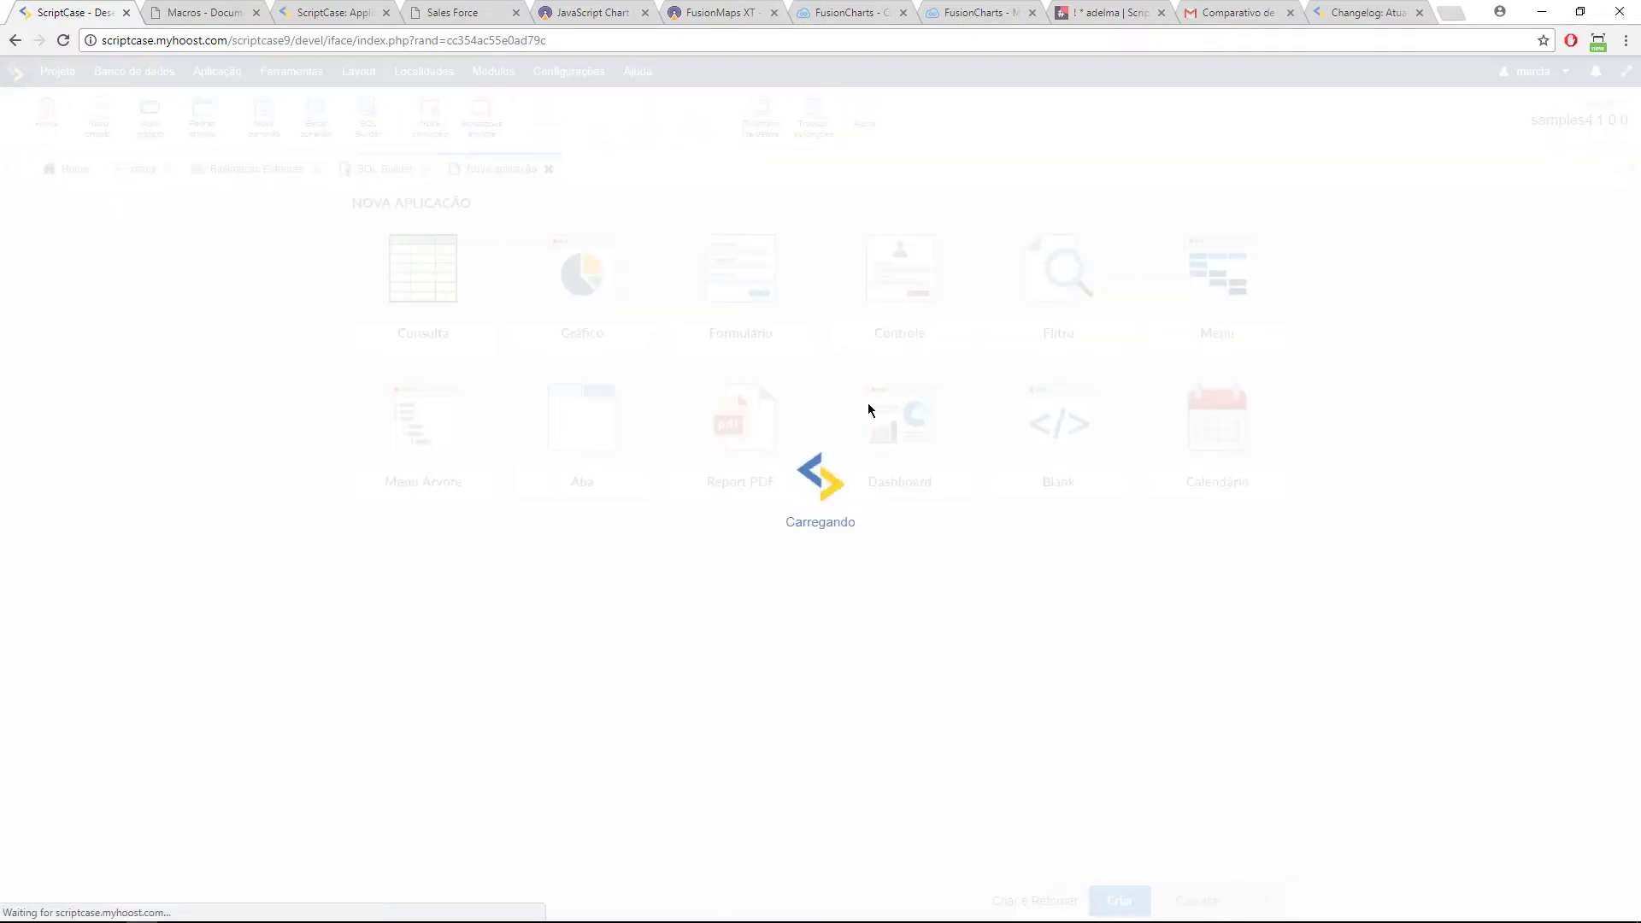
click(1221, 445)
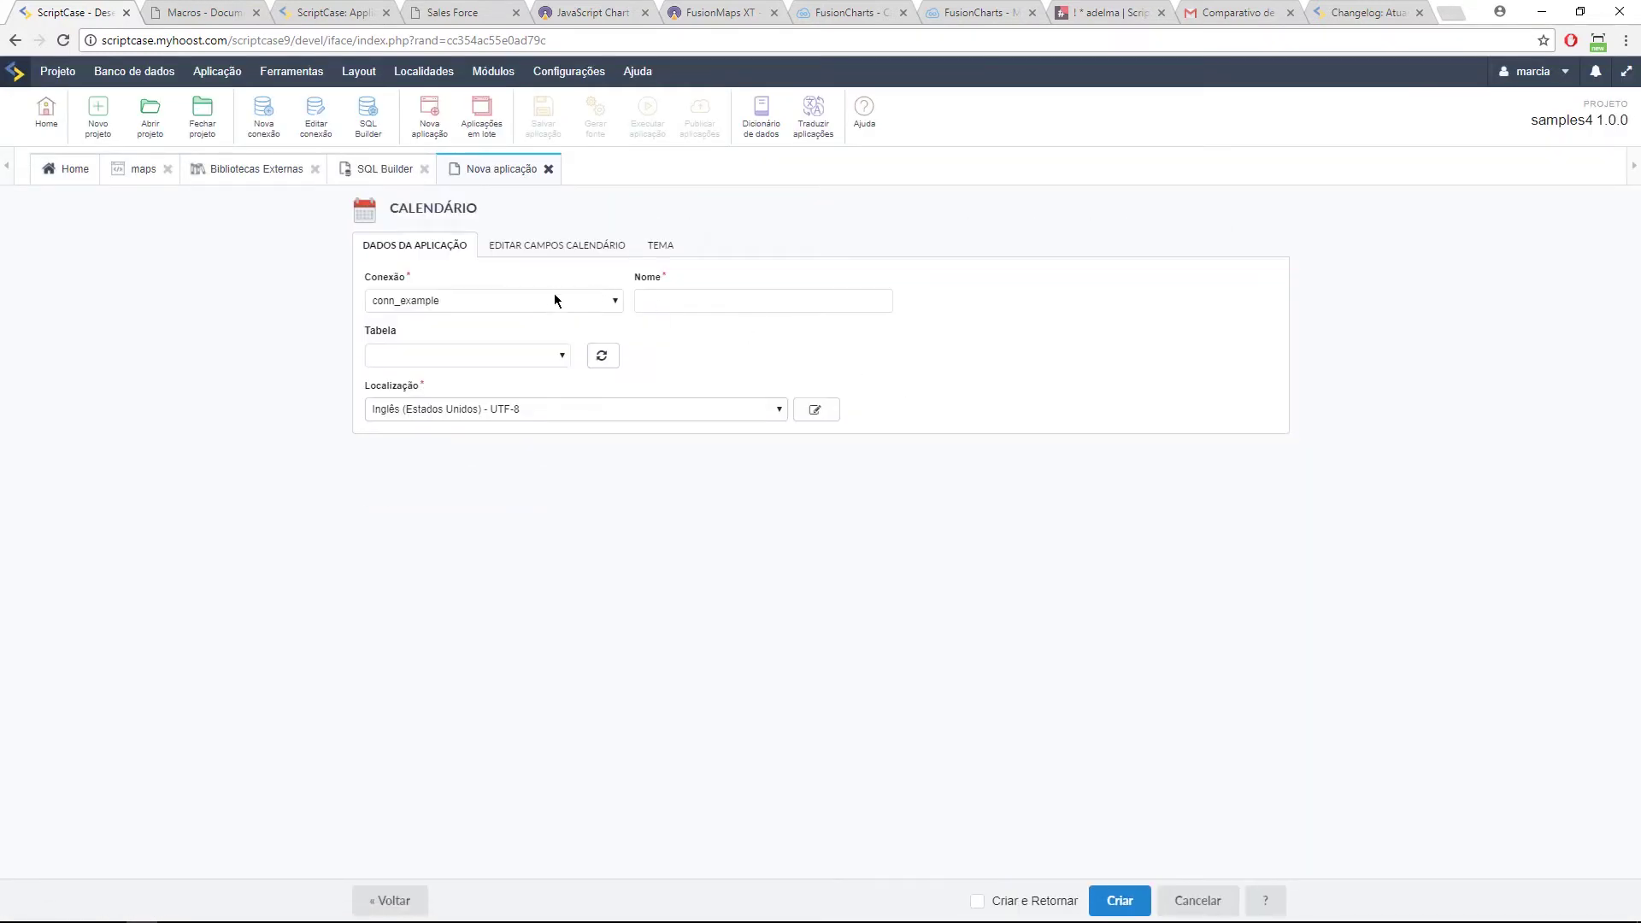
click(539, 357)
click(455, 381)
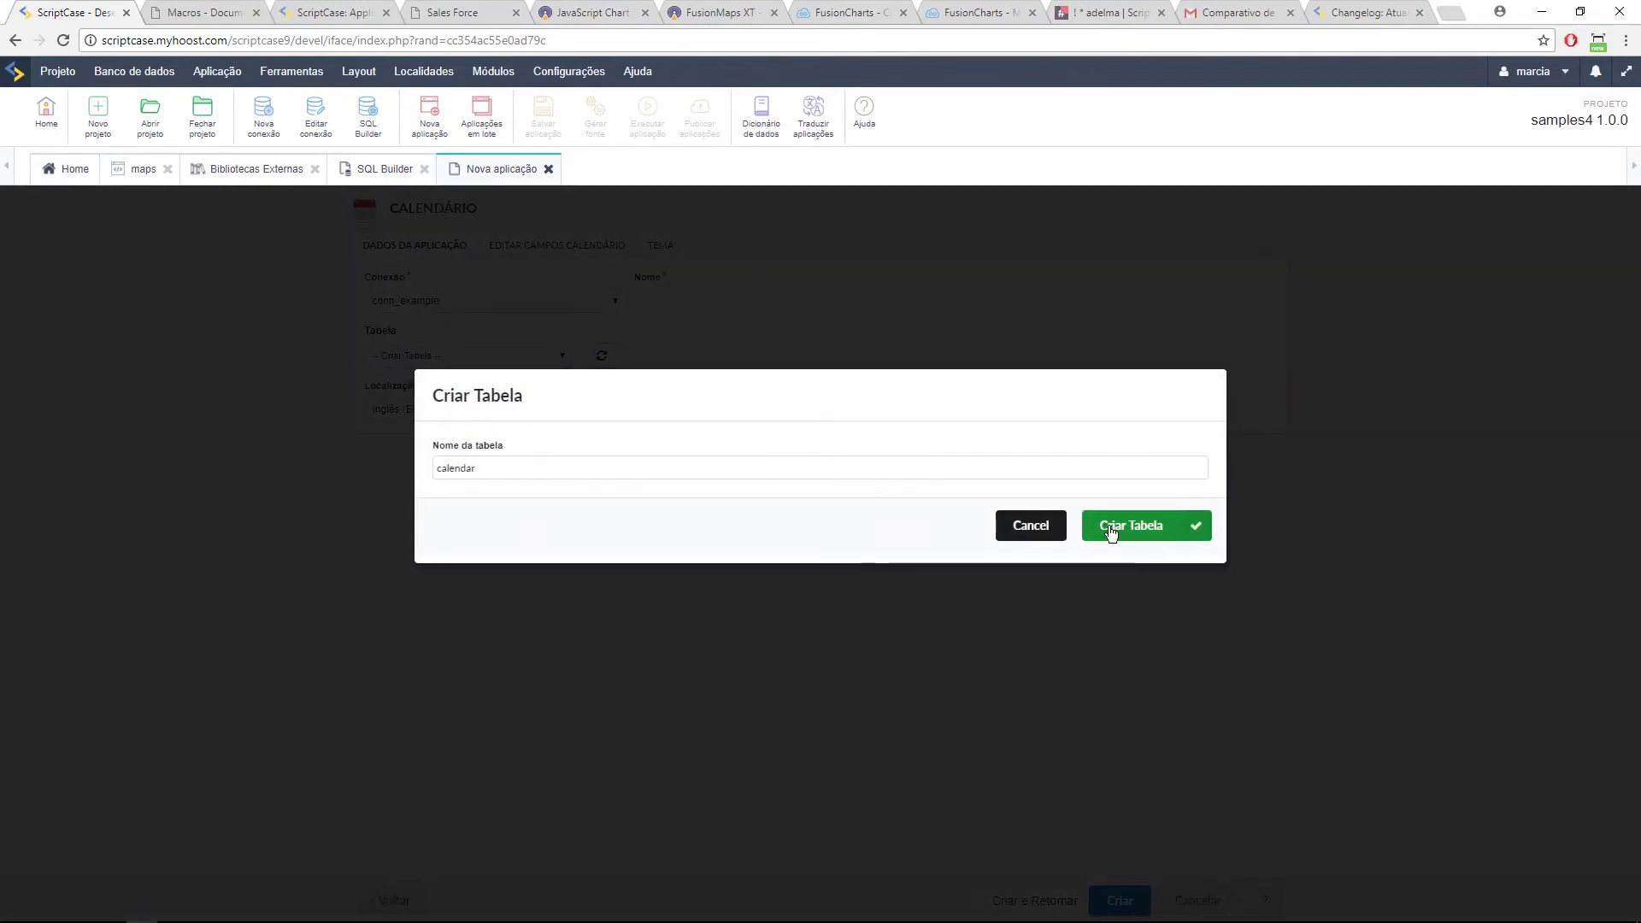
click(1135, 539)
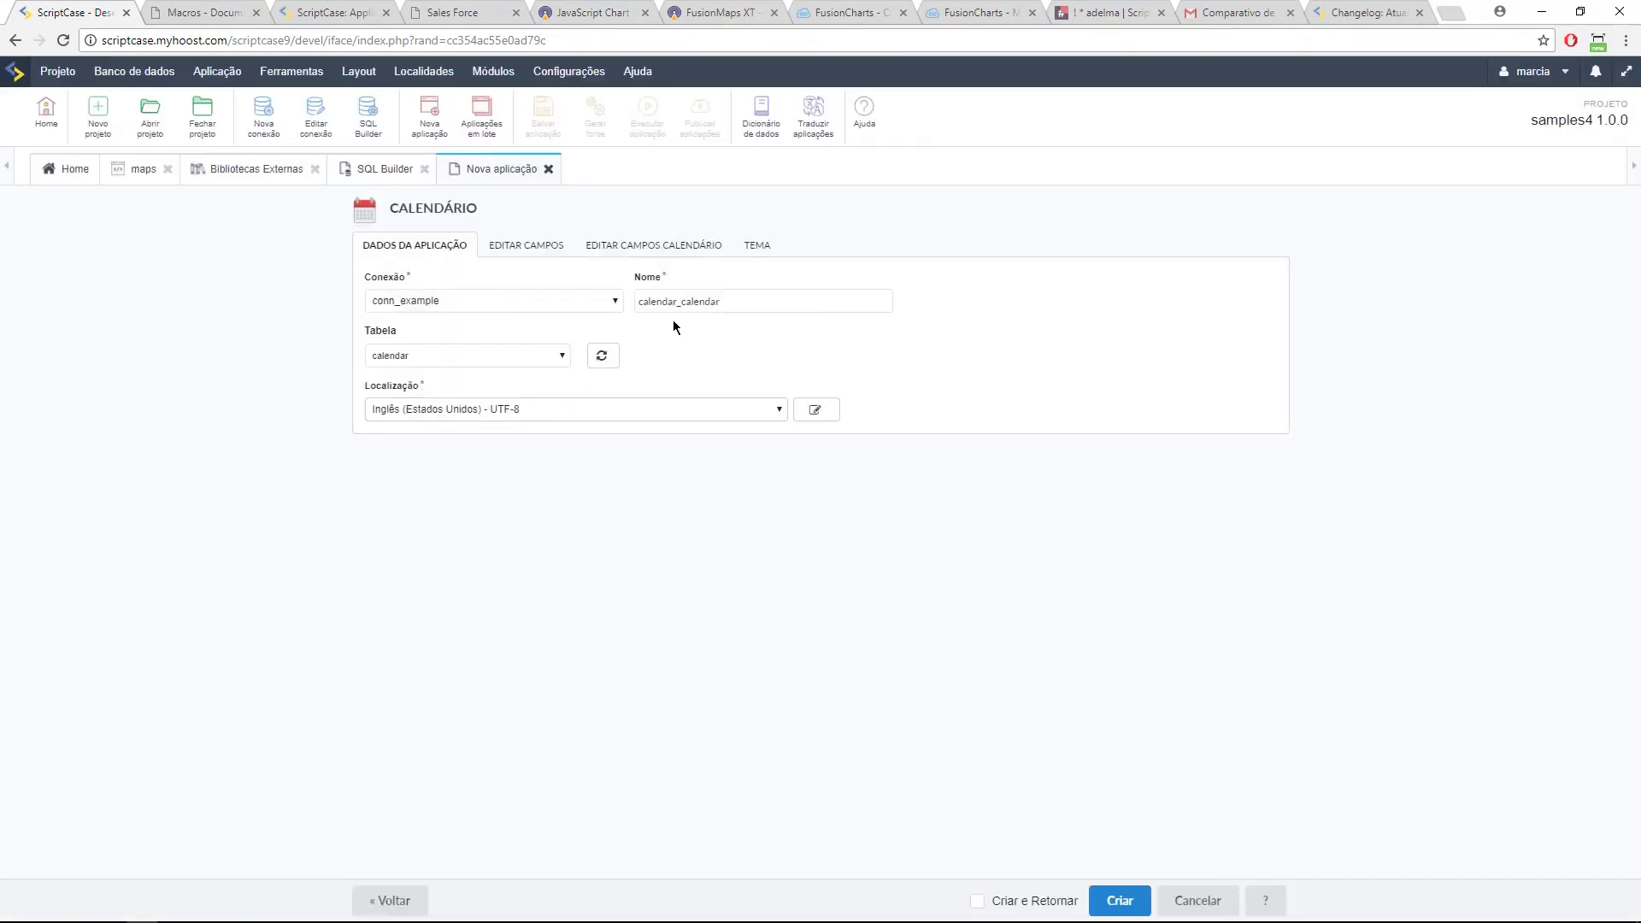
drag(680, 301, 765, 315)
key(BackSpace)
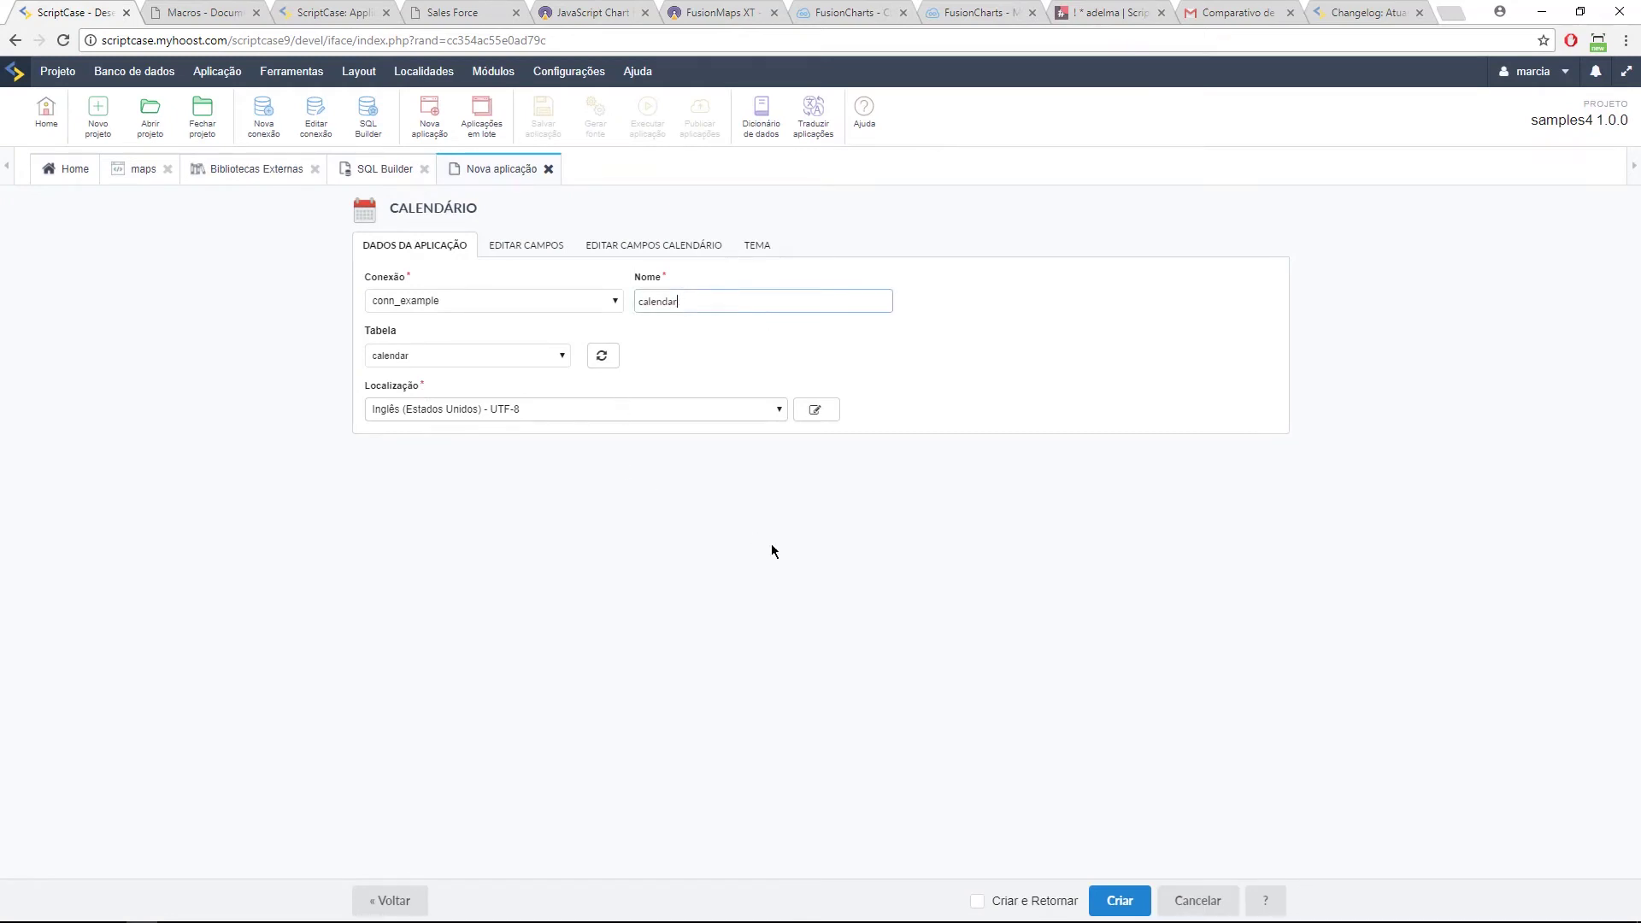
click(1137, 913)
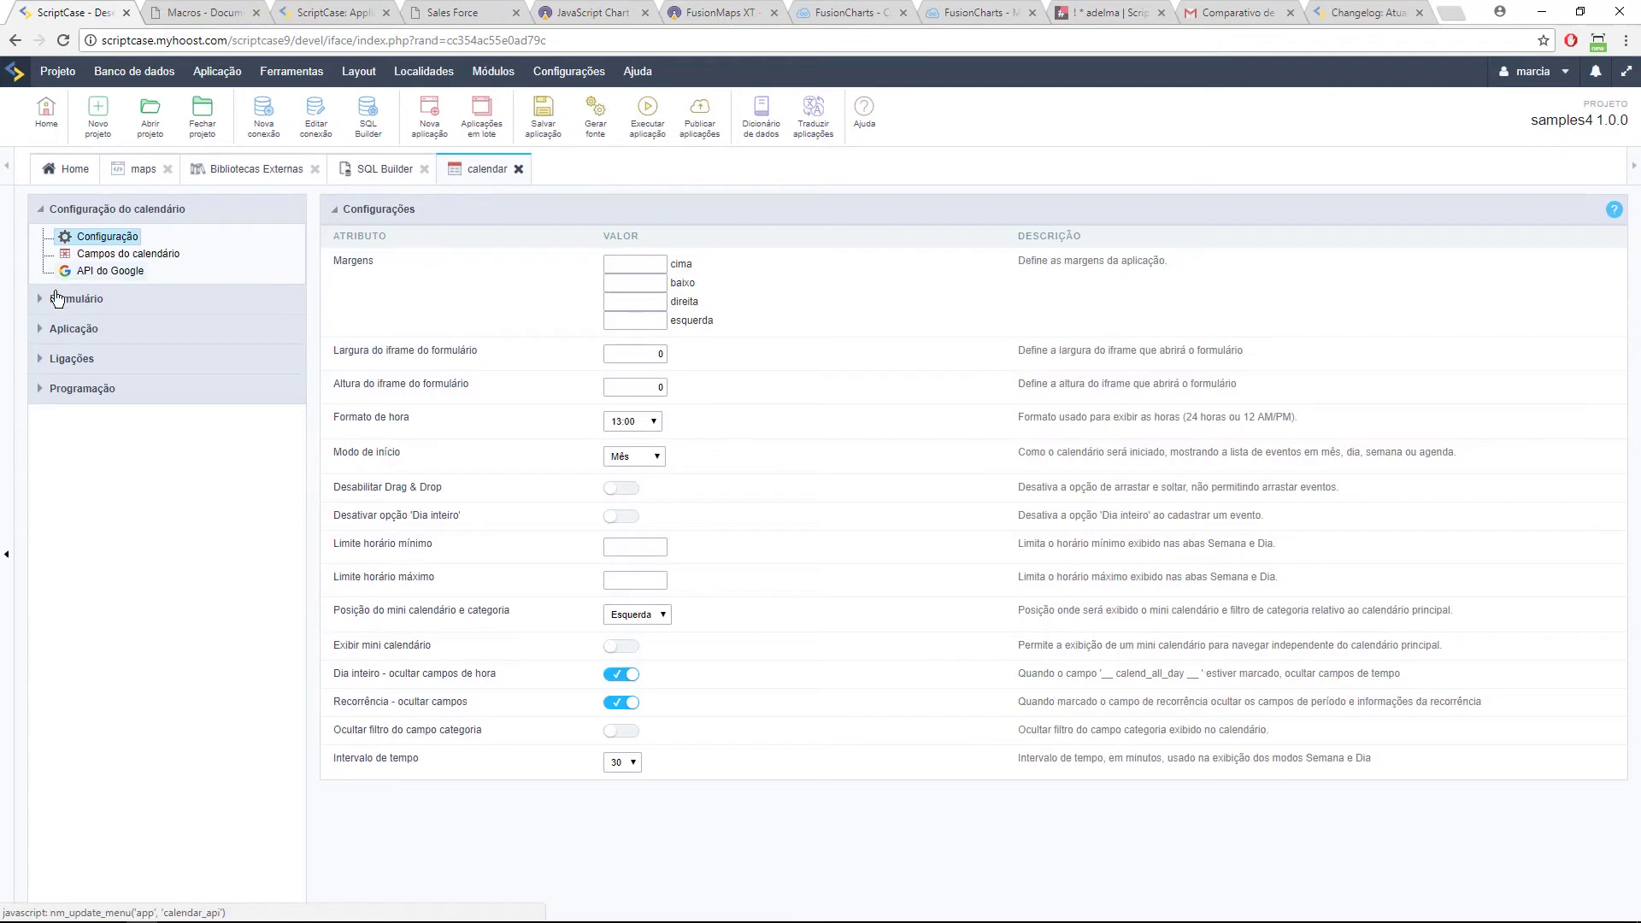
Step: Run the new calendar application and view it, then return to its settings
click(58, 300)
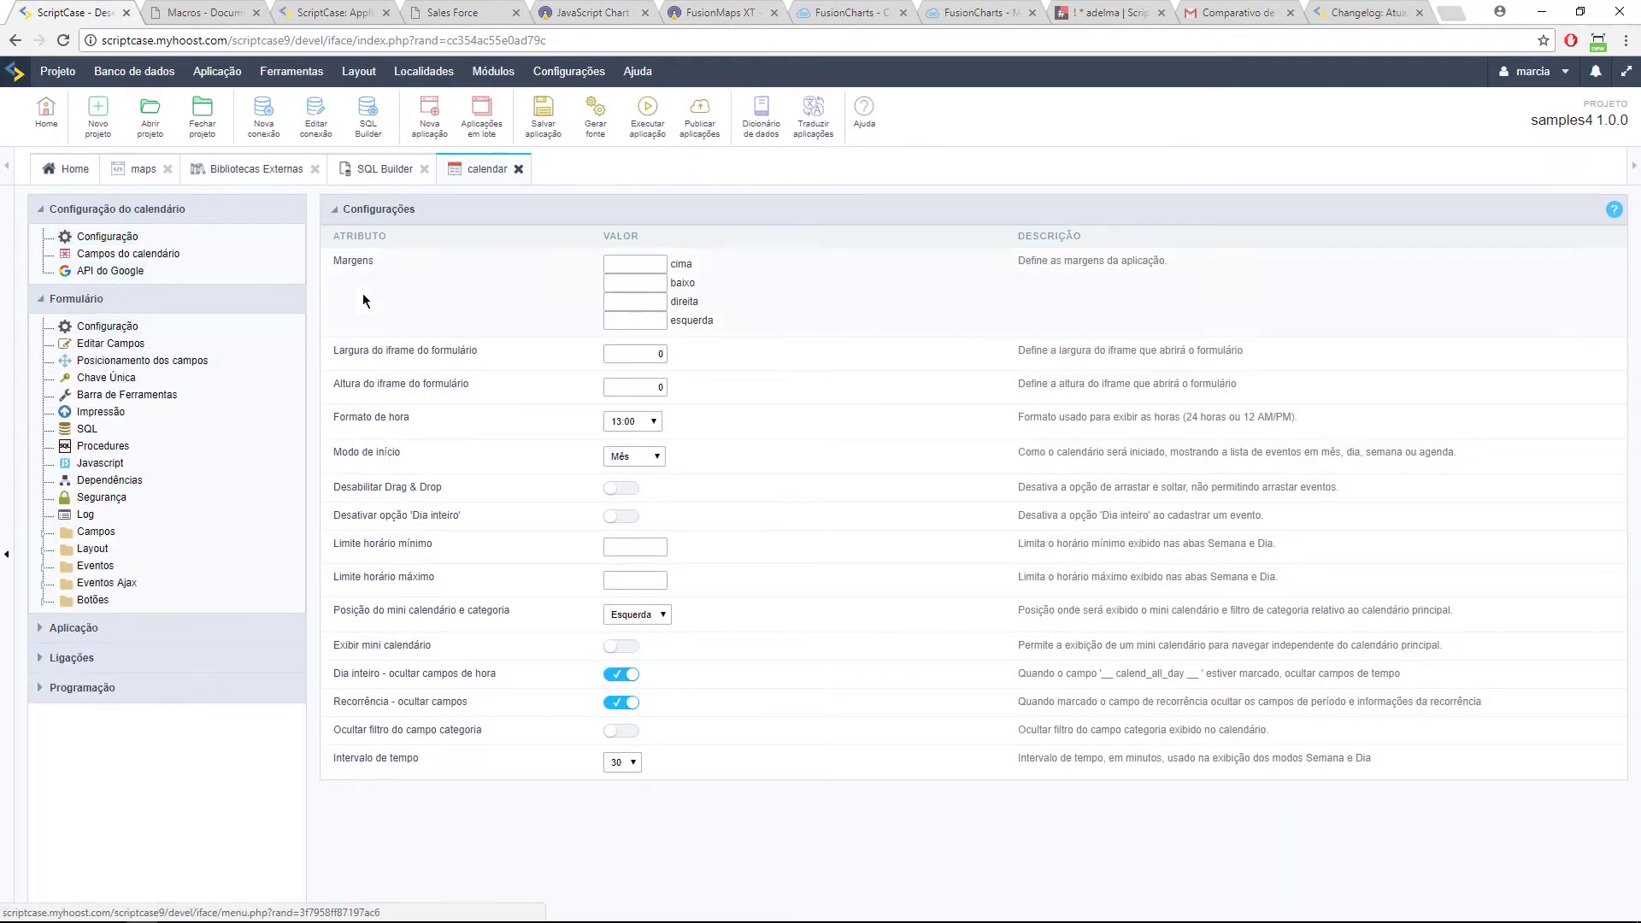
click(645, 116)
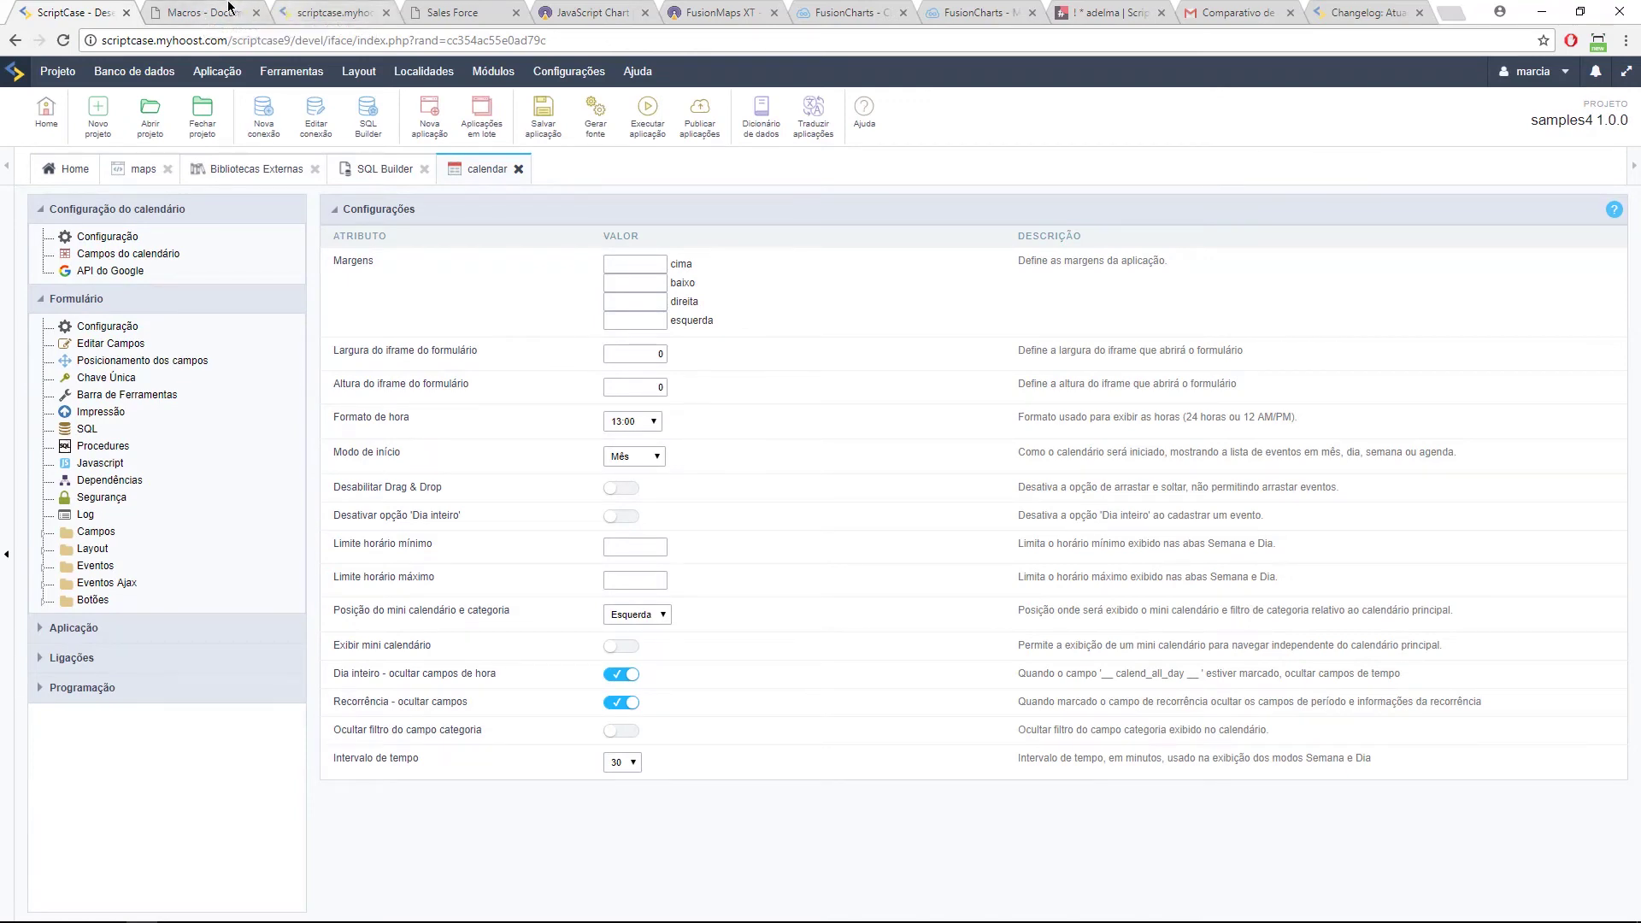
click(254, 12)
click(242, 11)
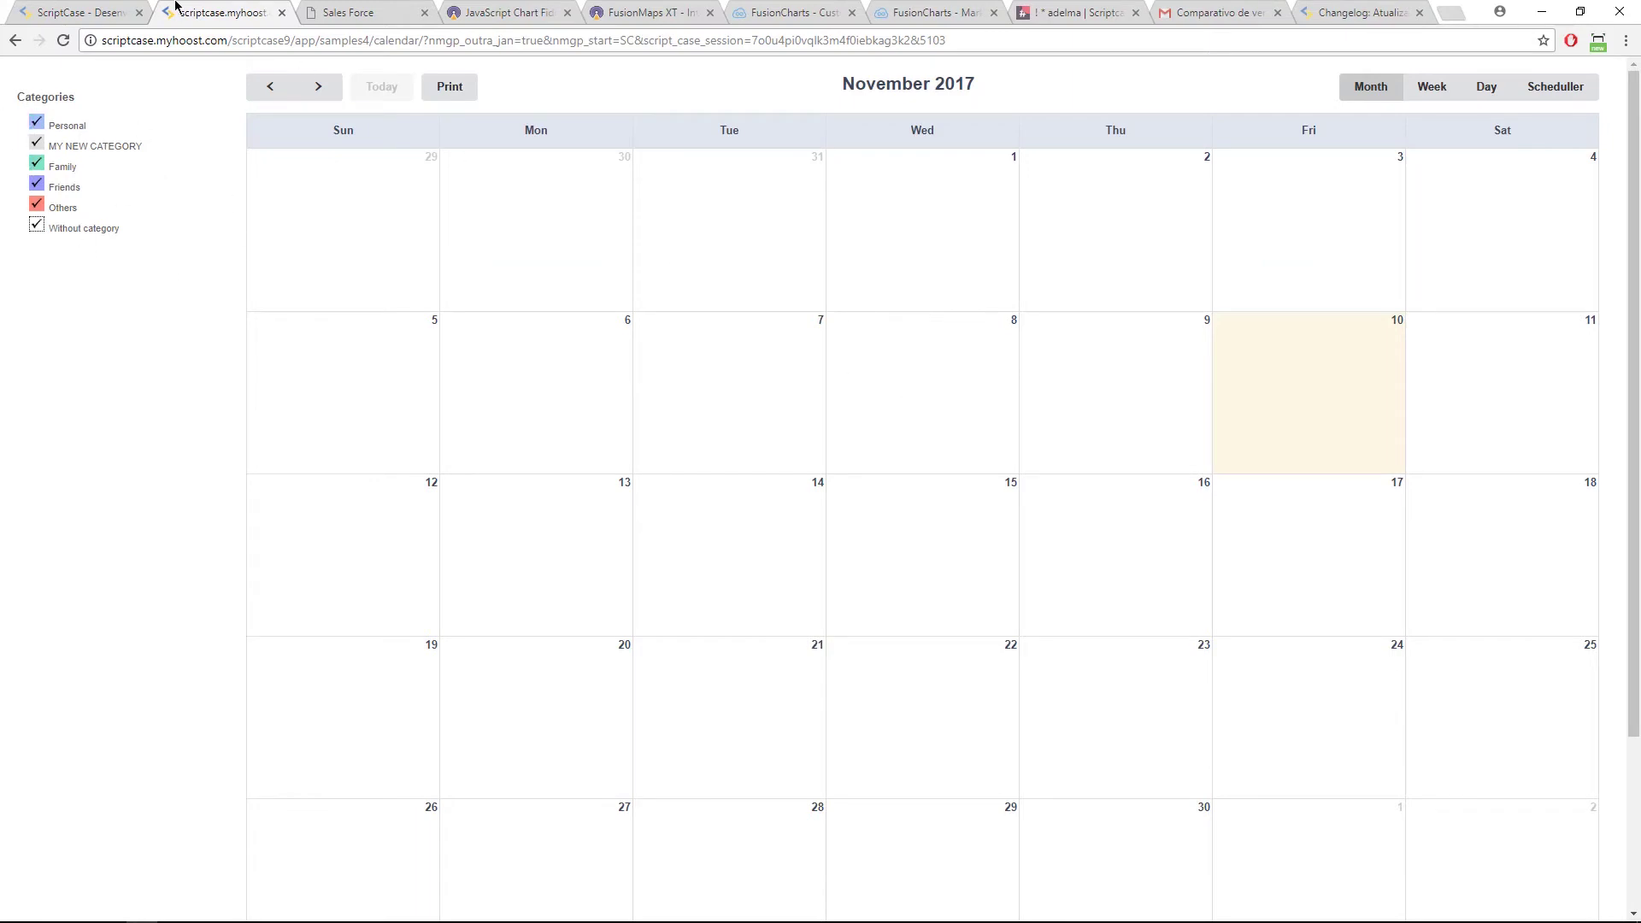
click(92, 12)
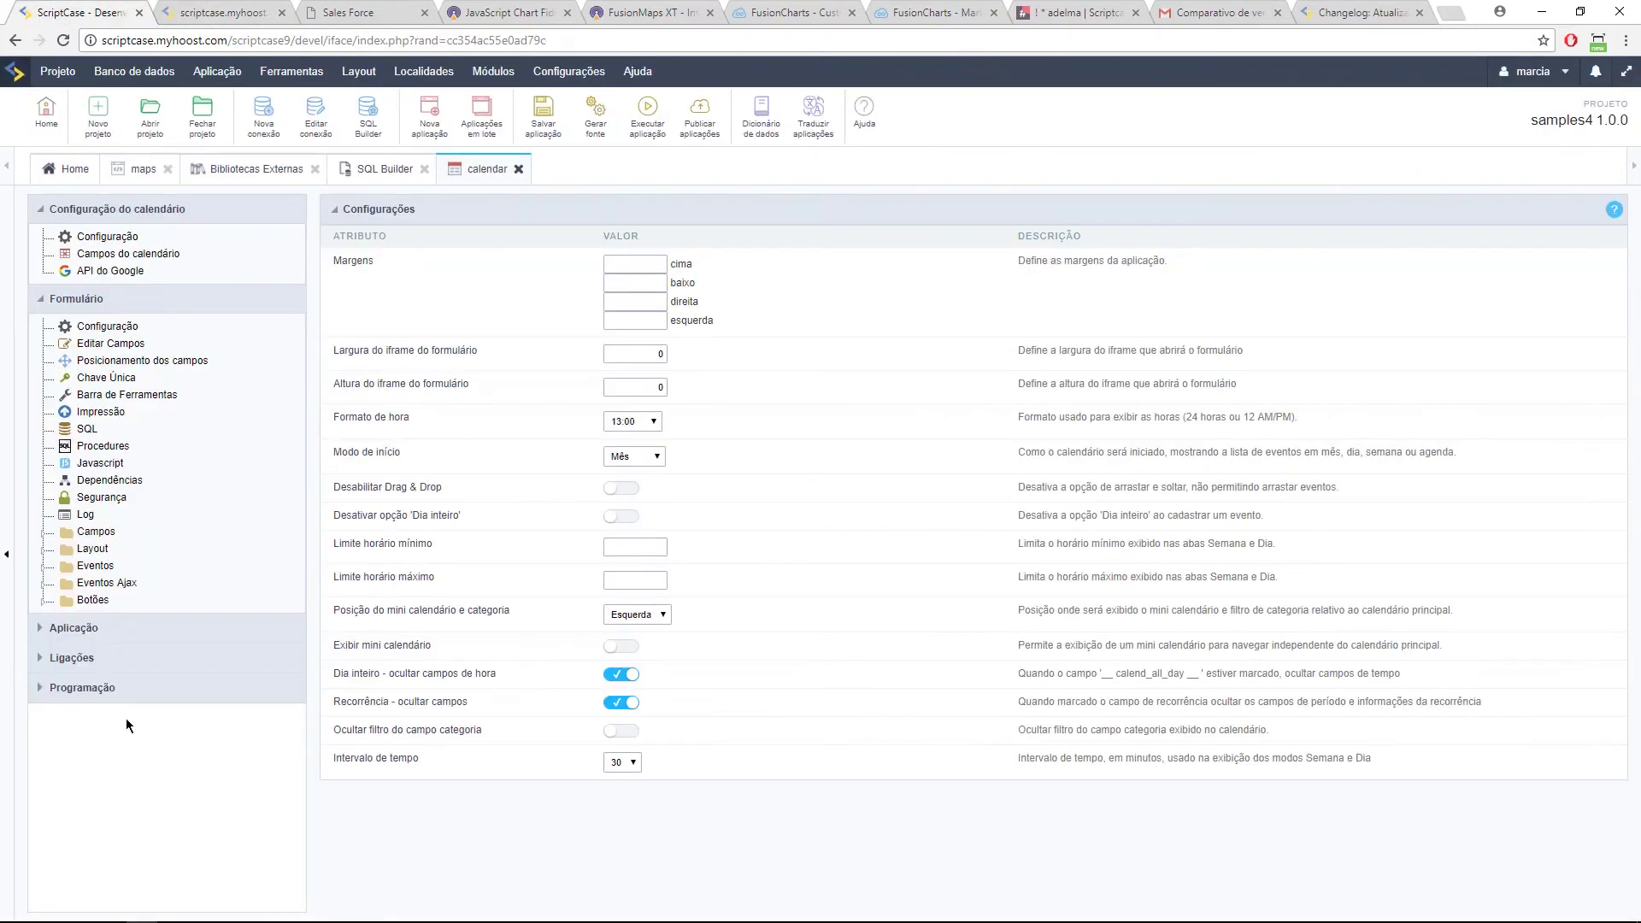
Step: Check the category field's lookup method, keeping it Manual
click(67, 532)
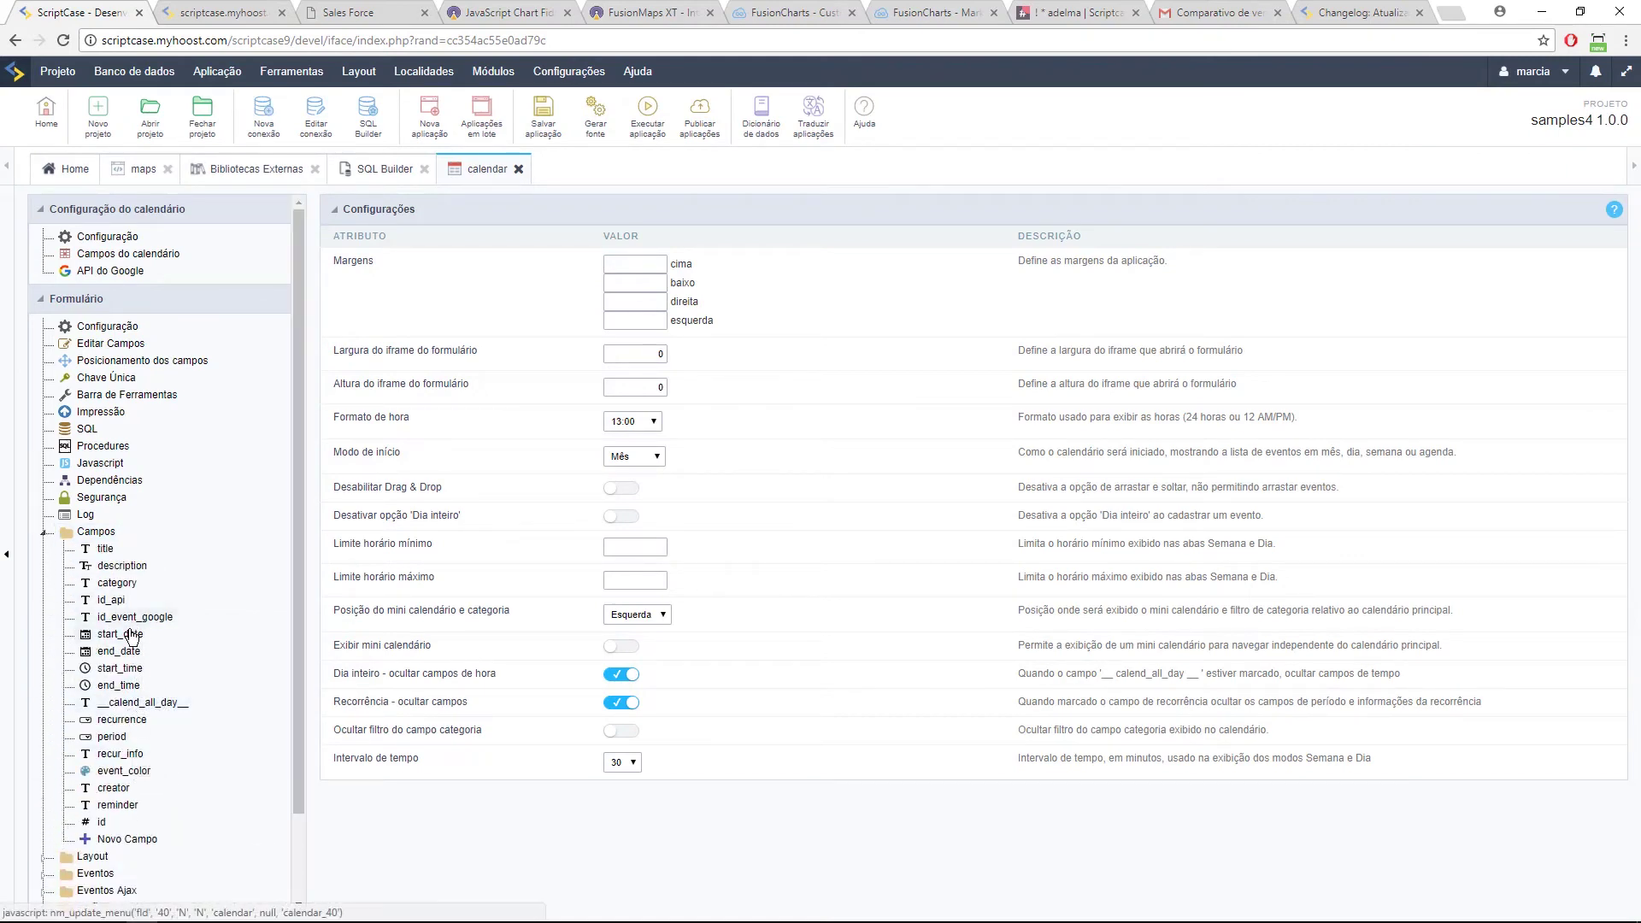
click(134, 584)
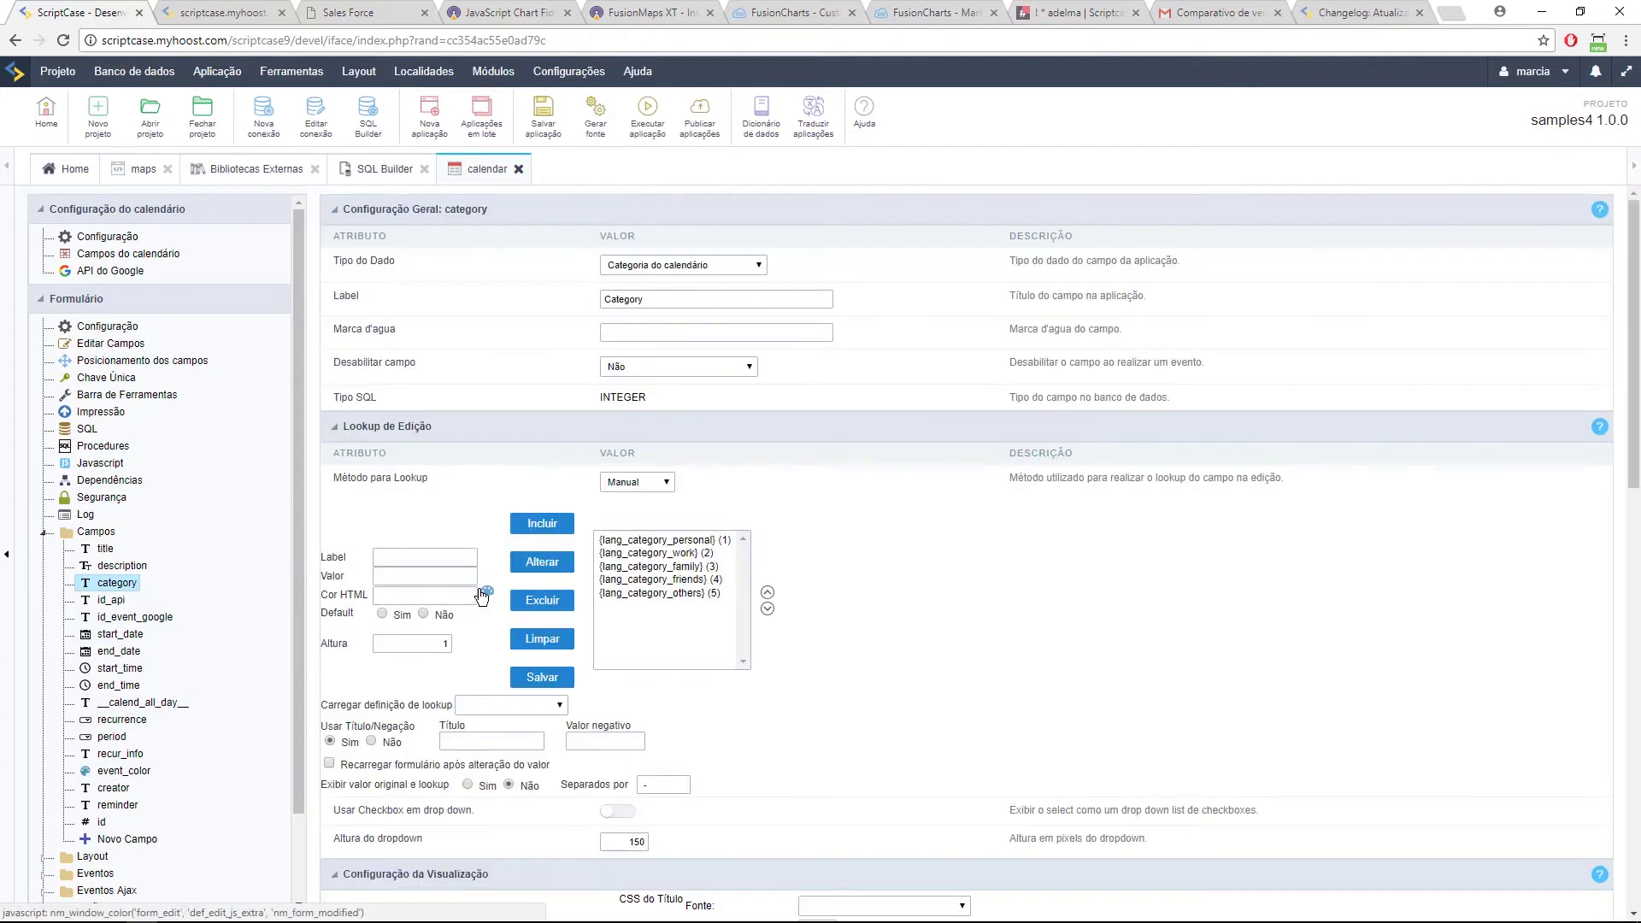
click(649, 480)
click(502, 443)
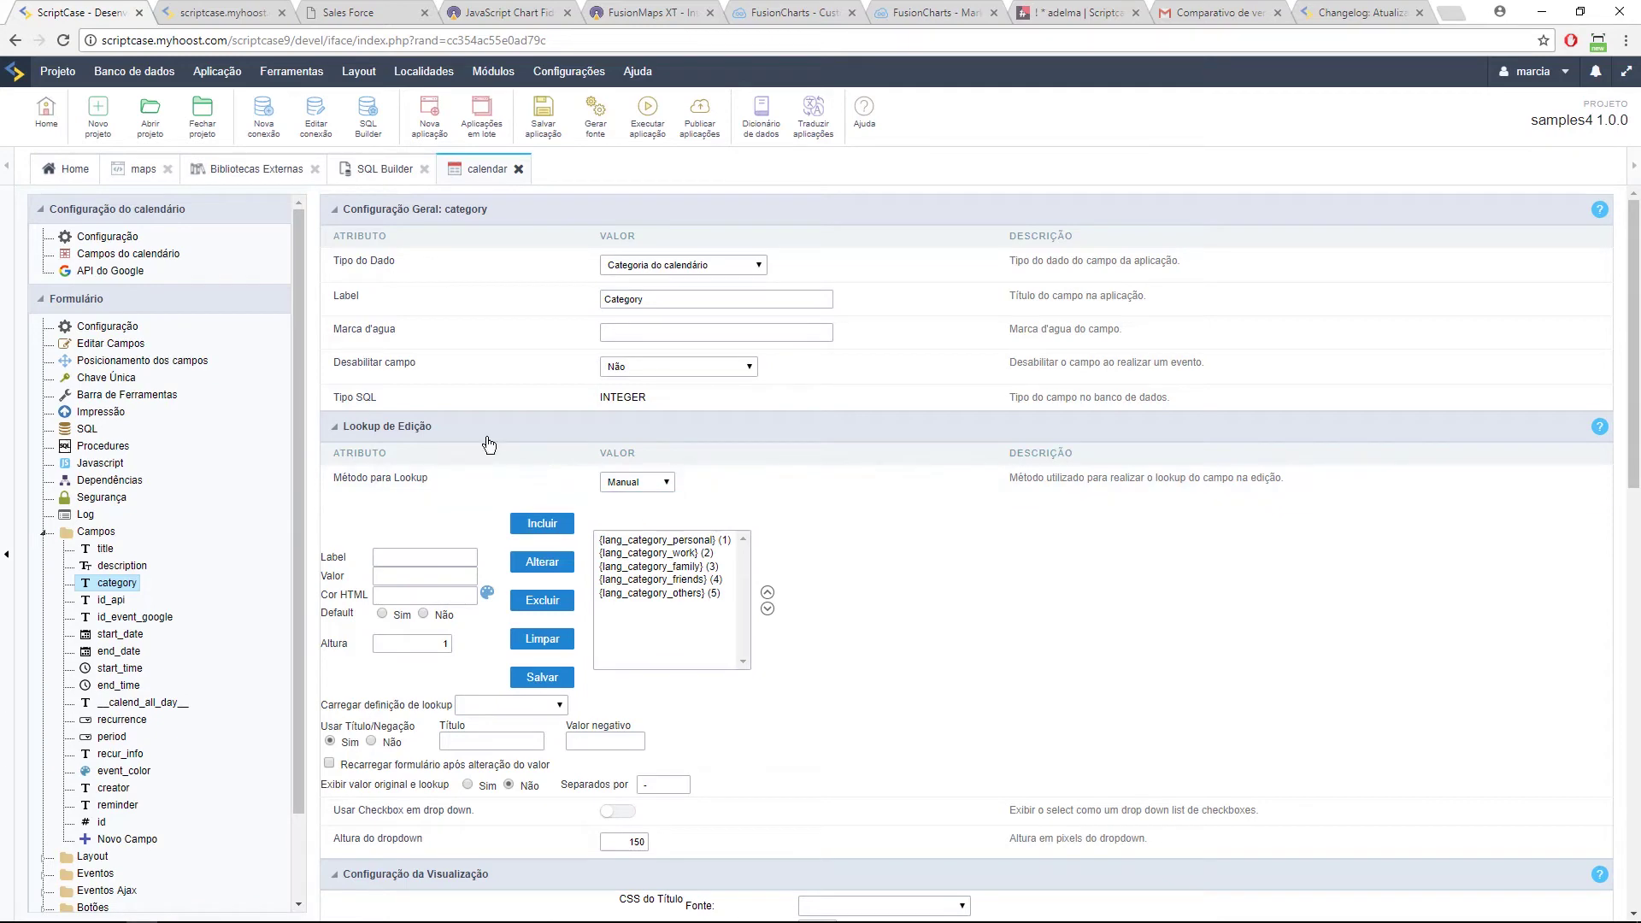
click(135, 238)
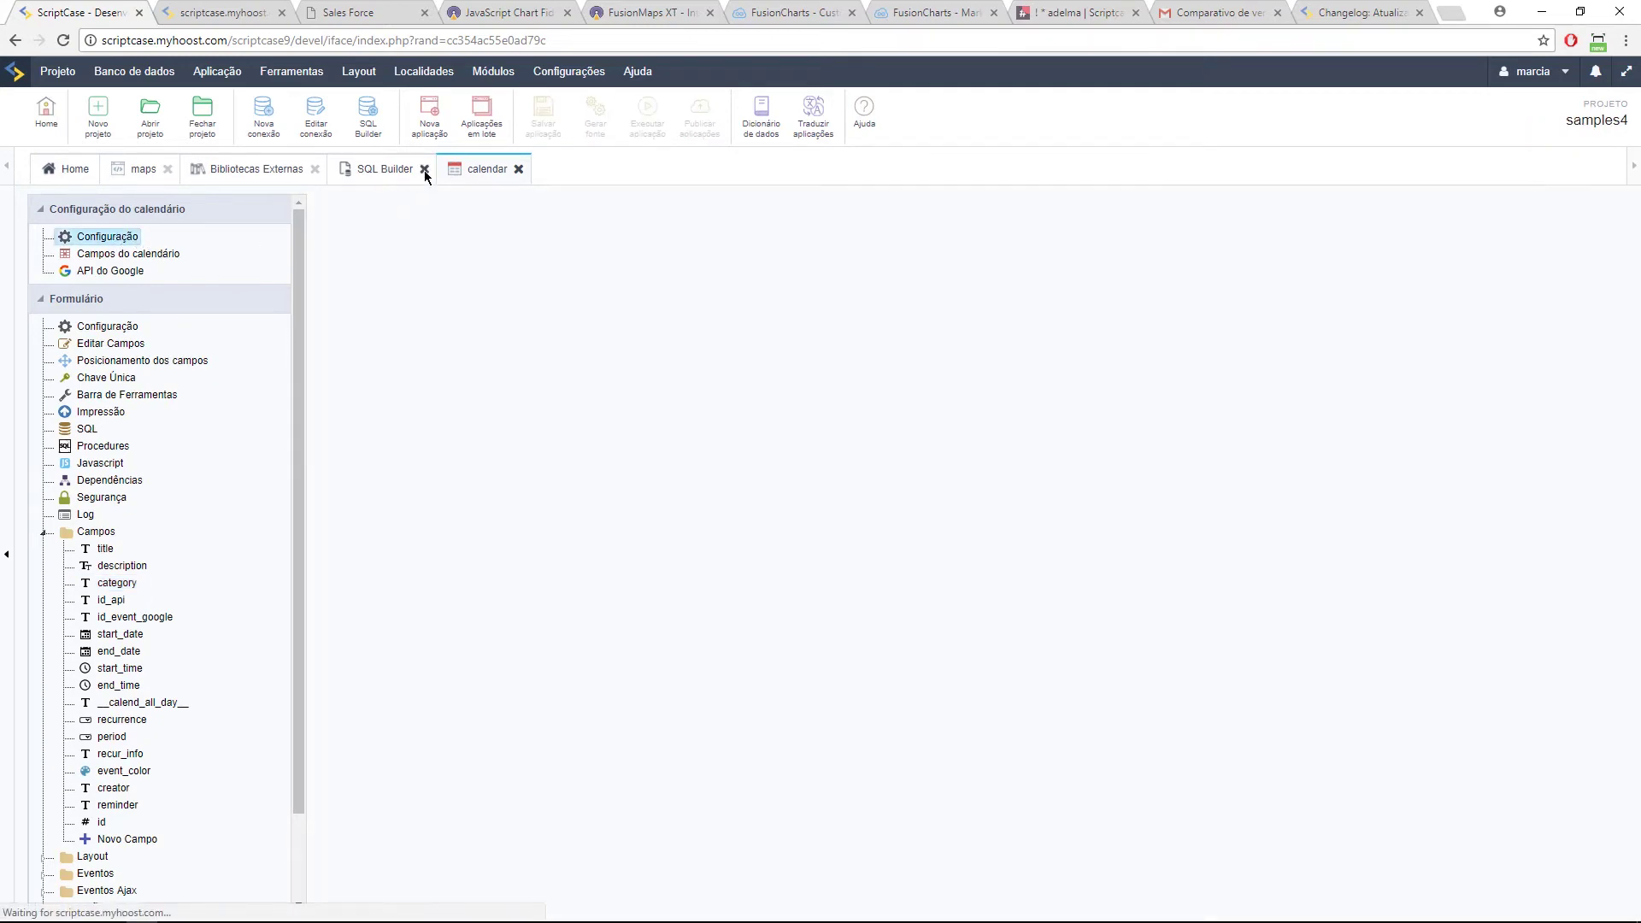
Step: Rerun the calendar and toggle the Personal, Family, Friends, Others and Without category filters
click(655, 126)
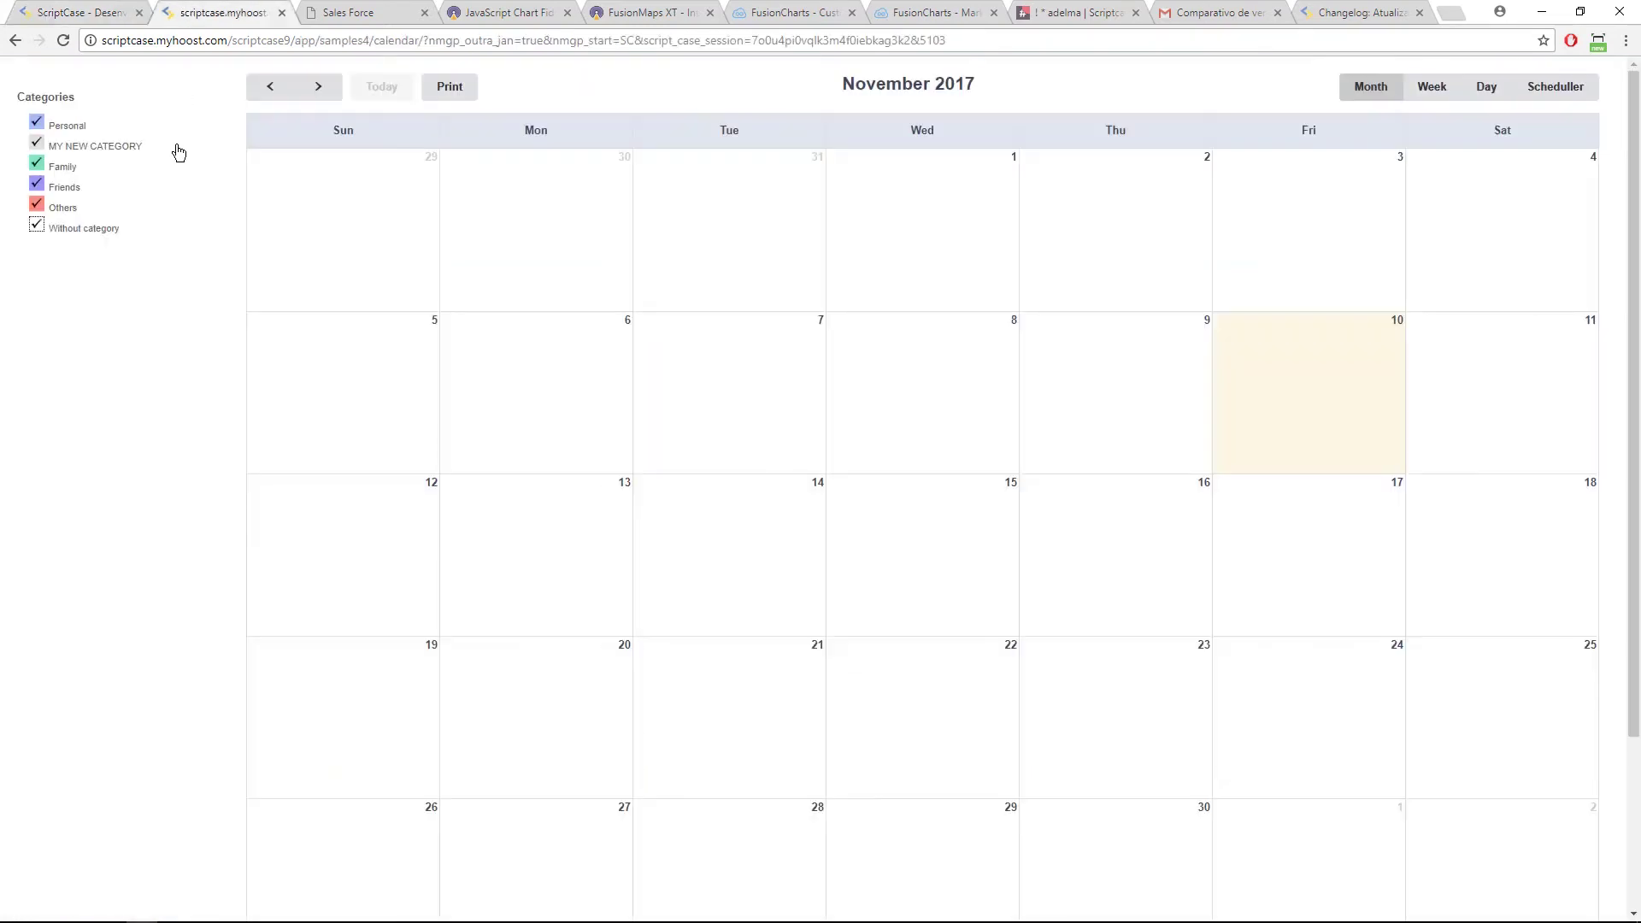
click(37, 144)
click(38, 164)
click(37, 226)
click(36, 205)
click(37, 124)
click(37, 185)
click(37, 144)
click(37, 185)
click(37, 144)
click(96, 15)
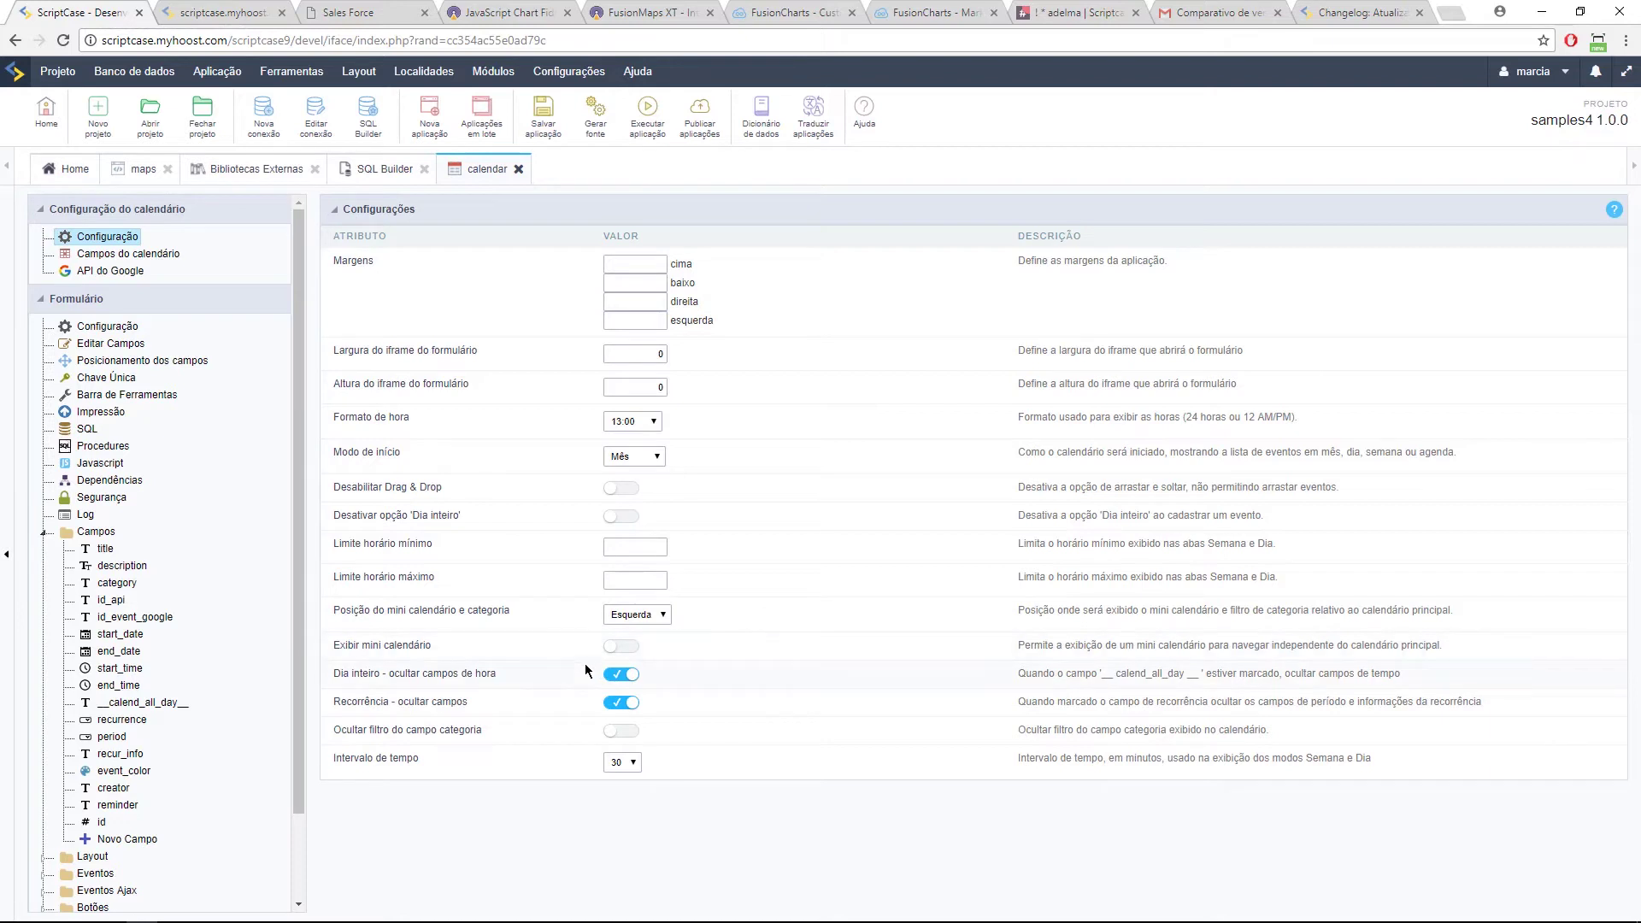
Step: Turn on hiding the category field filter and save the change
drag(340, 729, 493, 737)
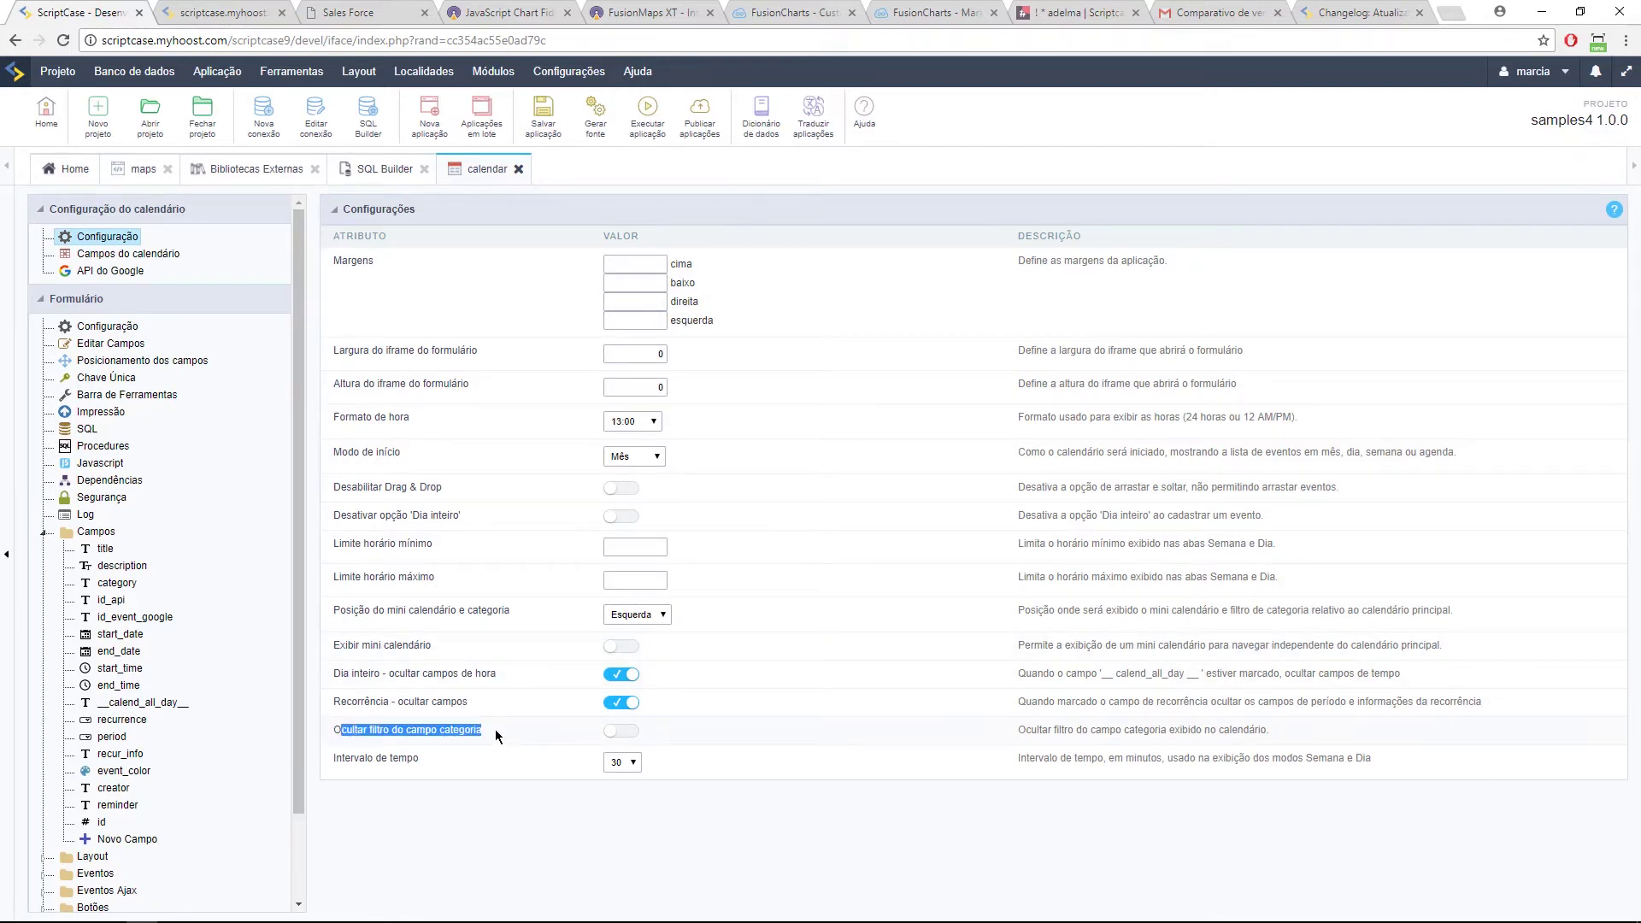
click(621, 734)
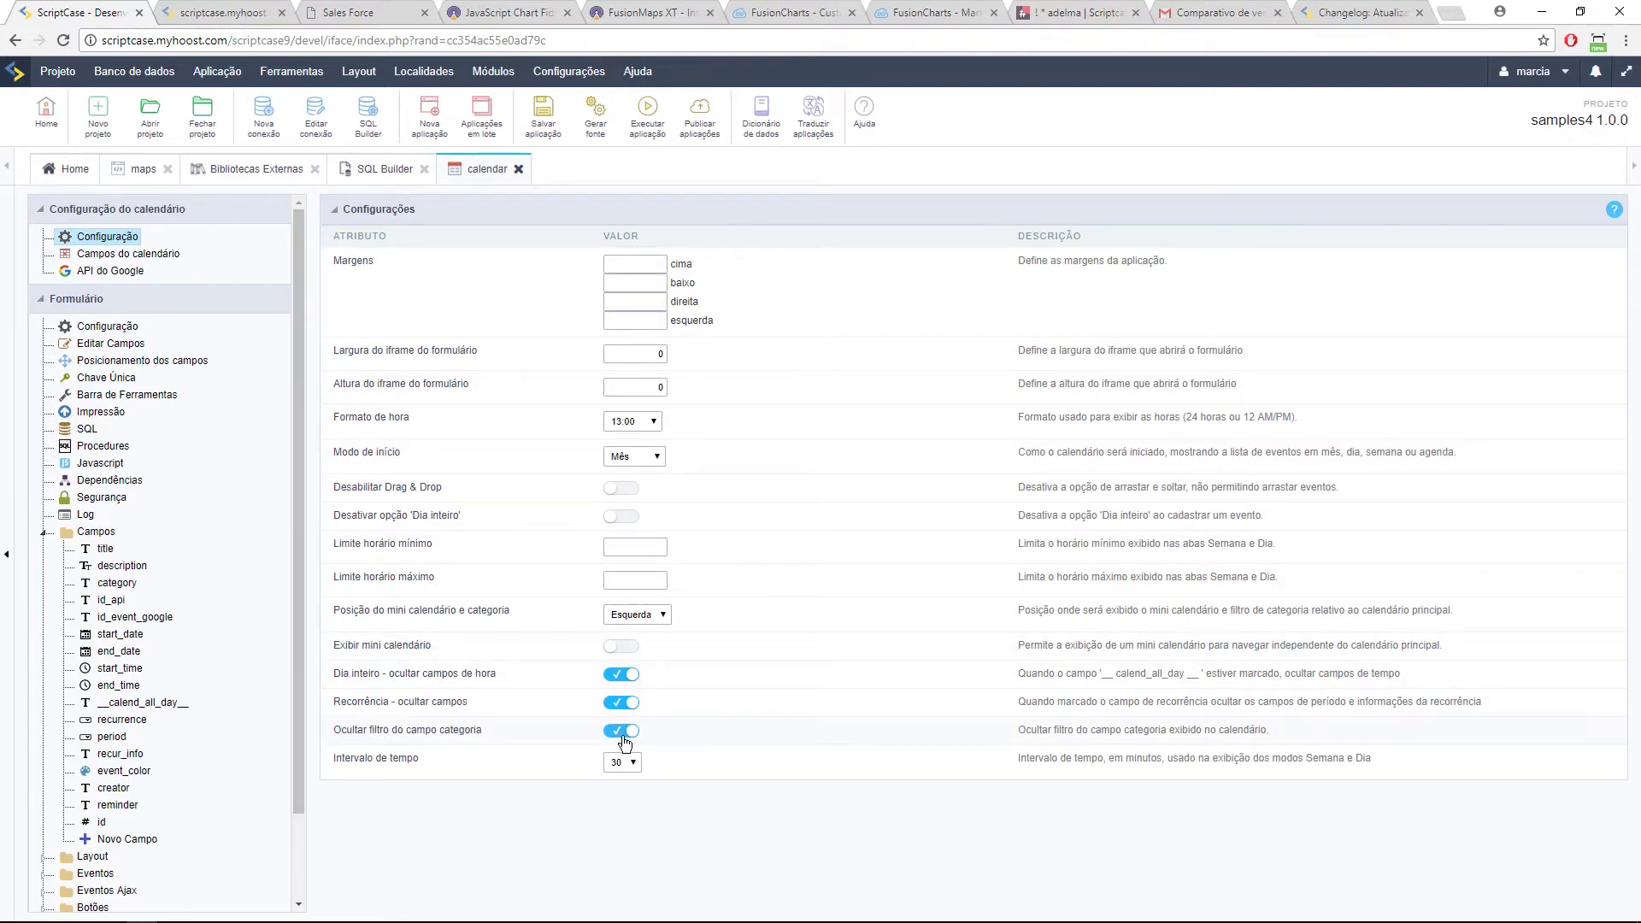
click(141, 261)
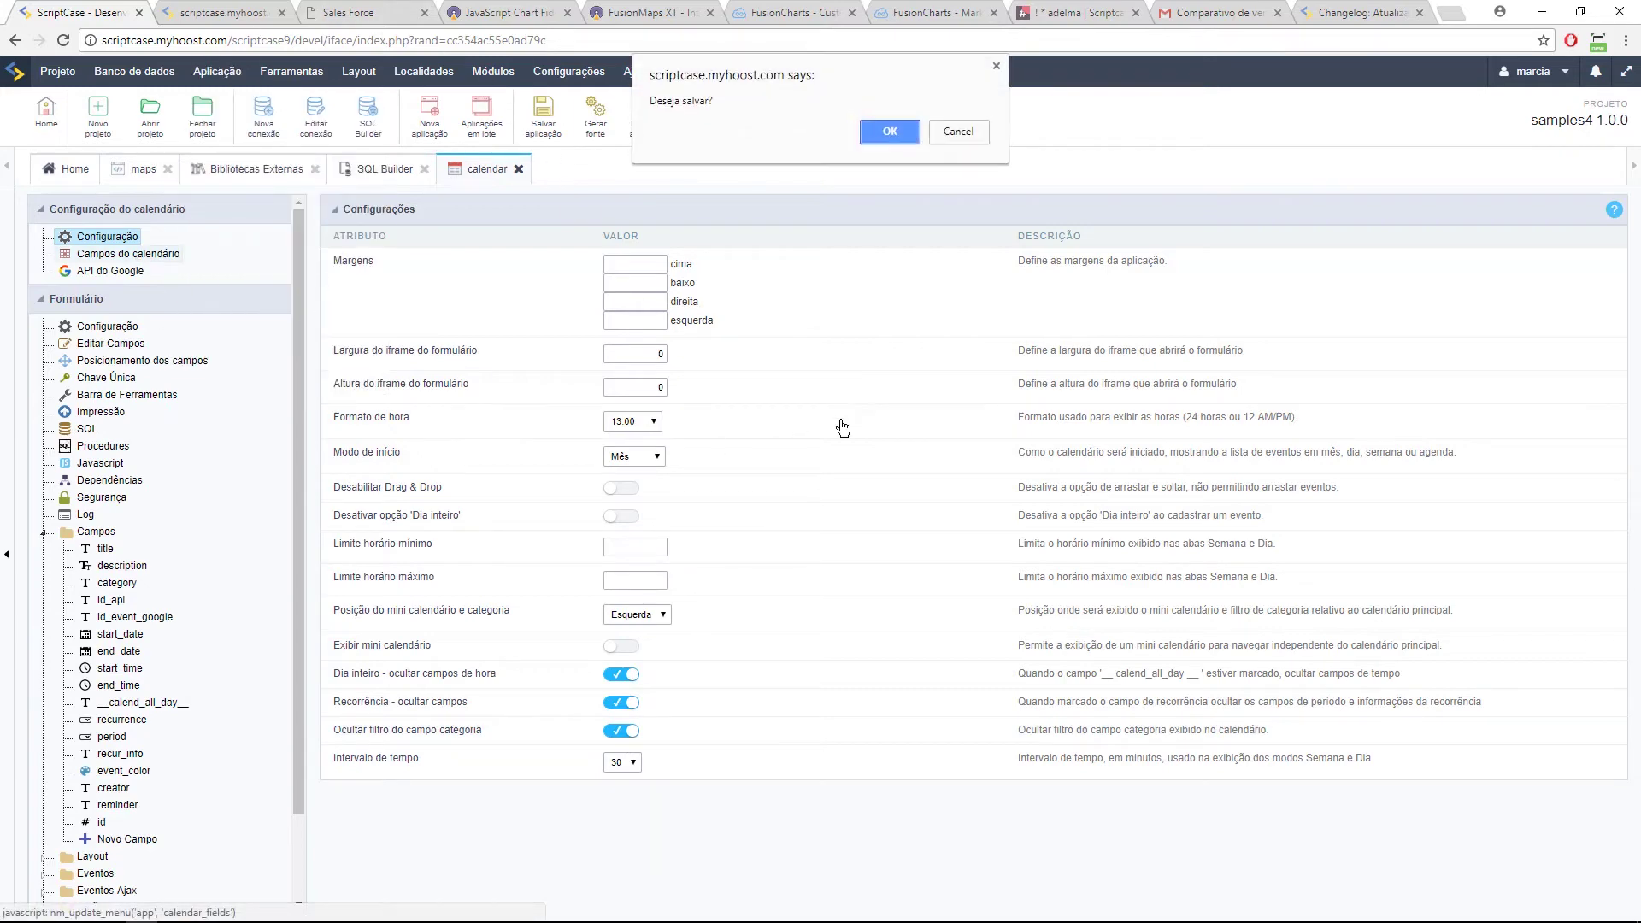
click(882, 138)
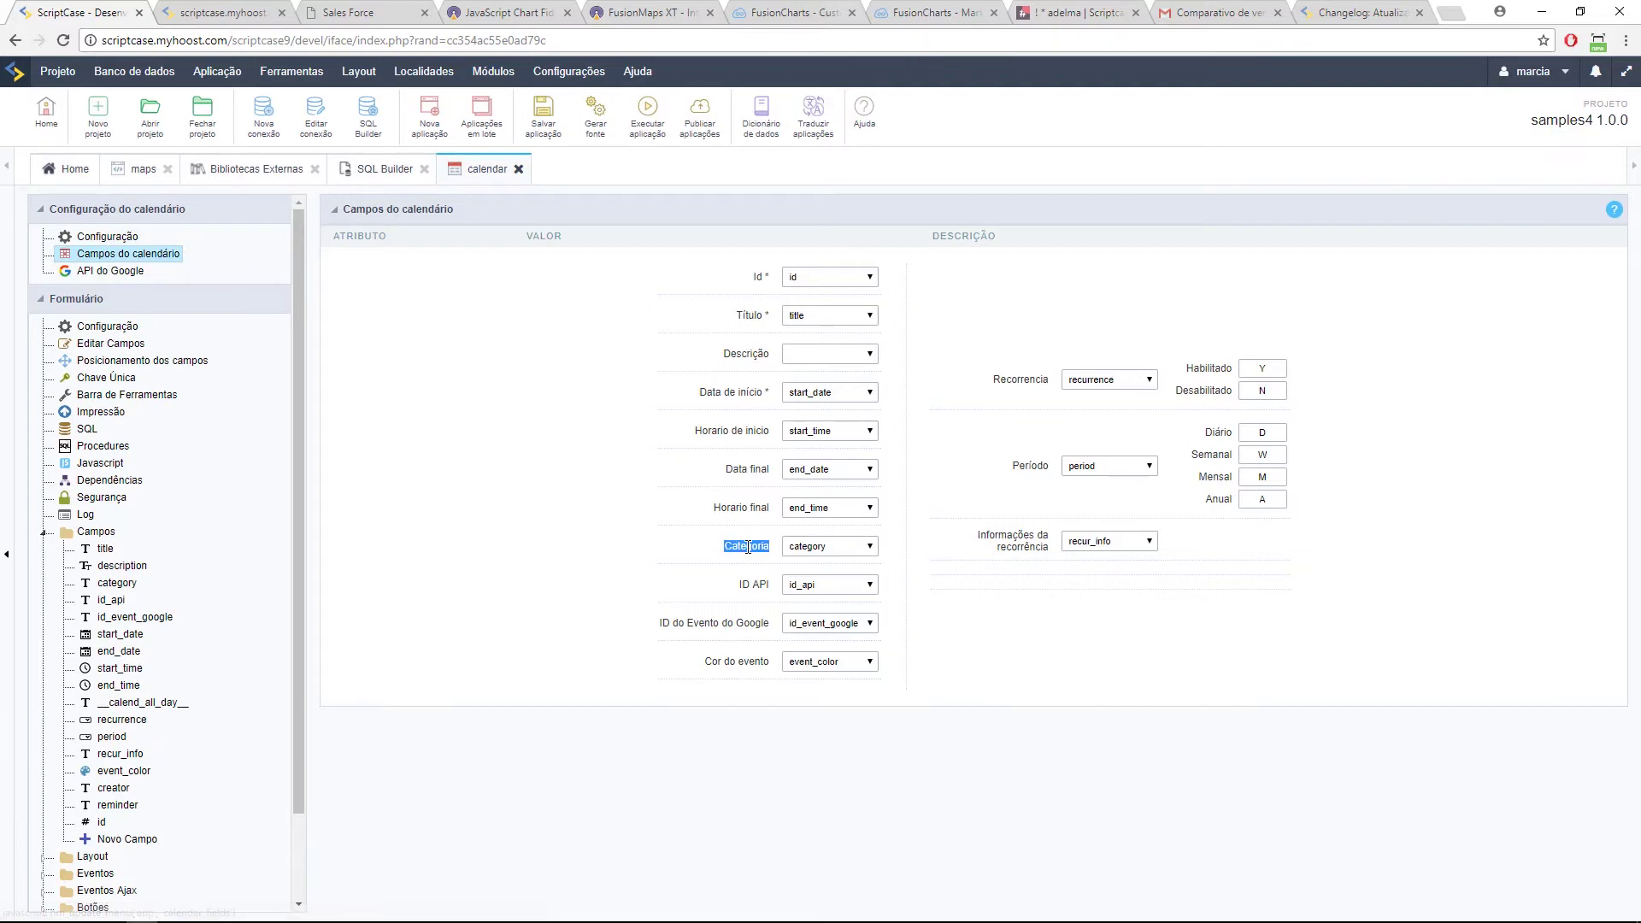
Step: Check the event category choices, leave Categoria unmapped, and rerun the calendar
click(223, 12)
click(410, 262)
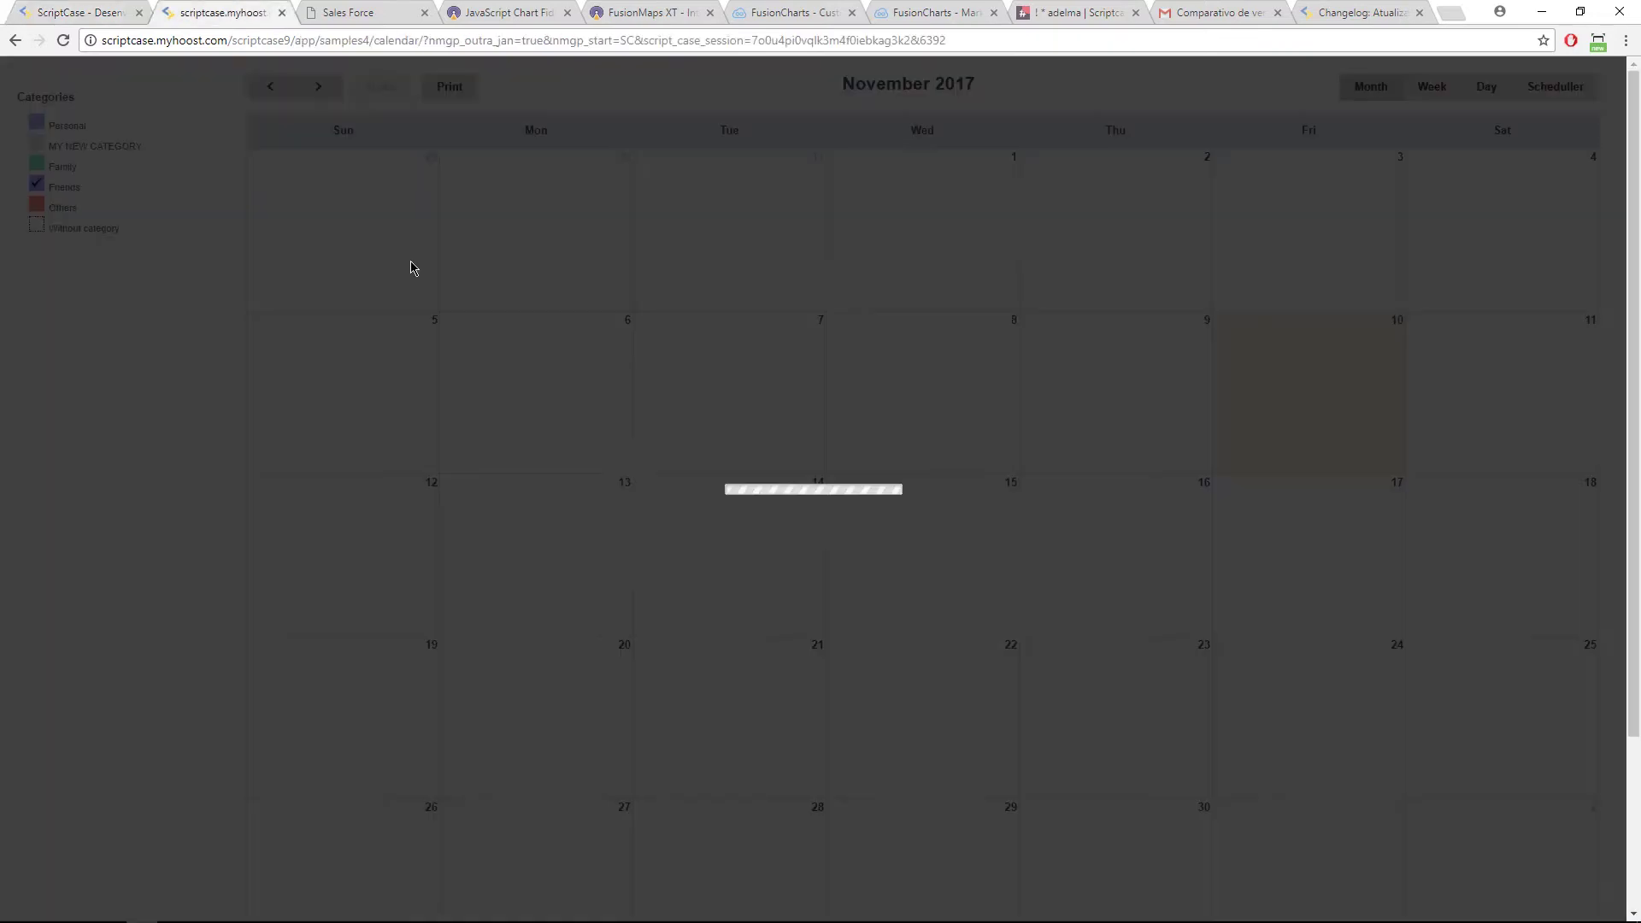
click(880, 293)
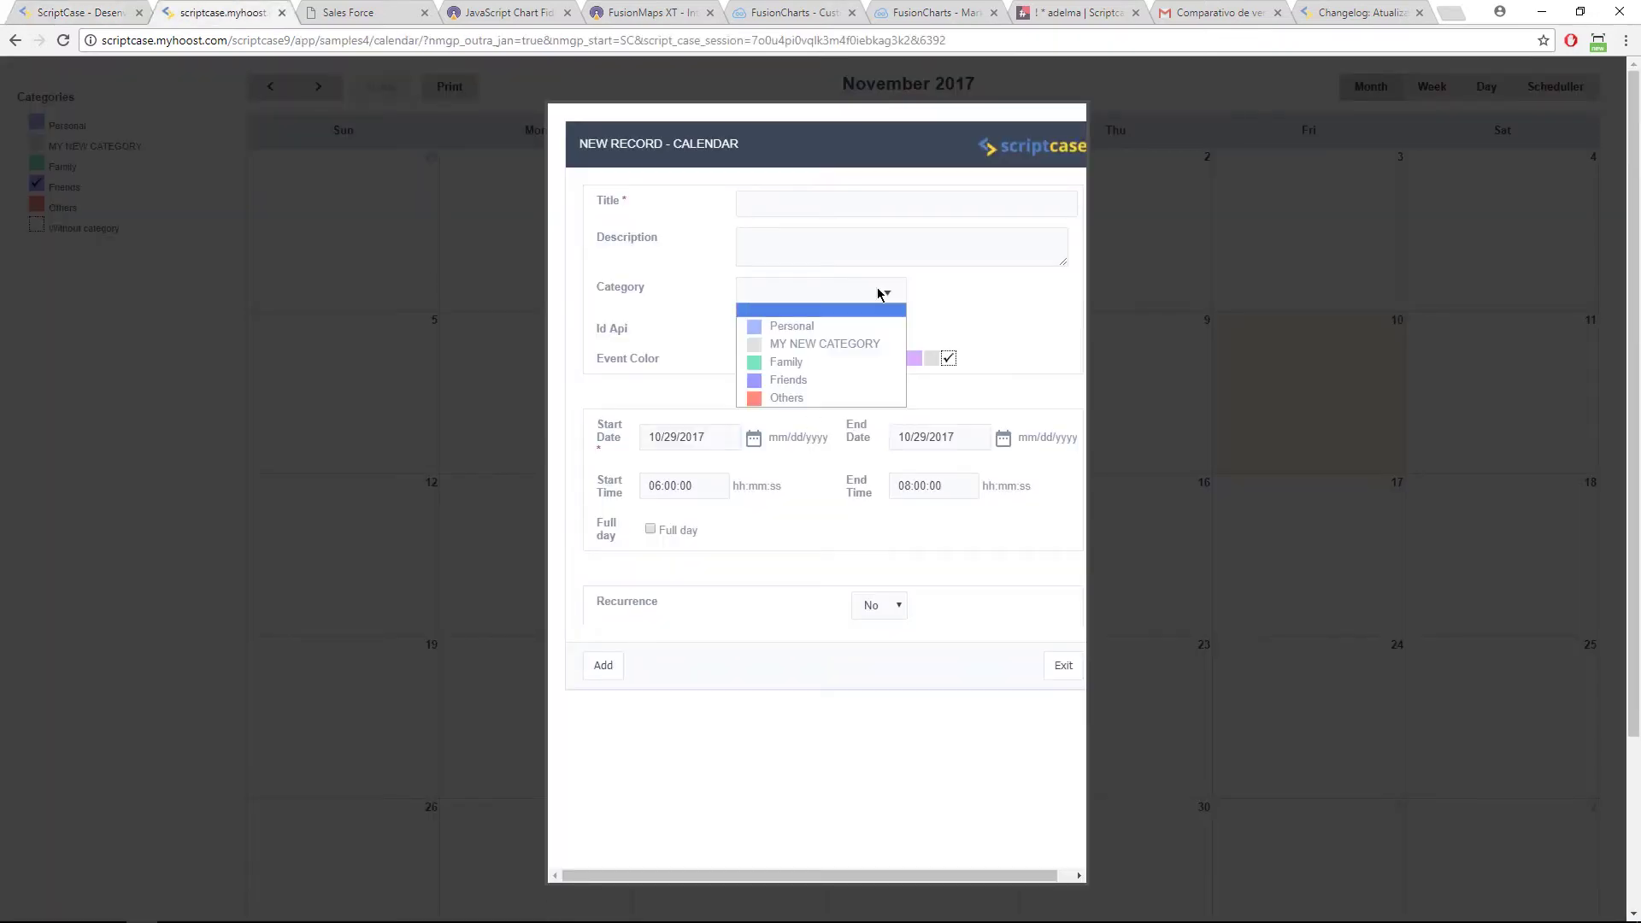
click(77, 12)
click(817, 547)
click(827, 560)
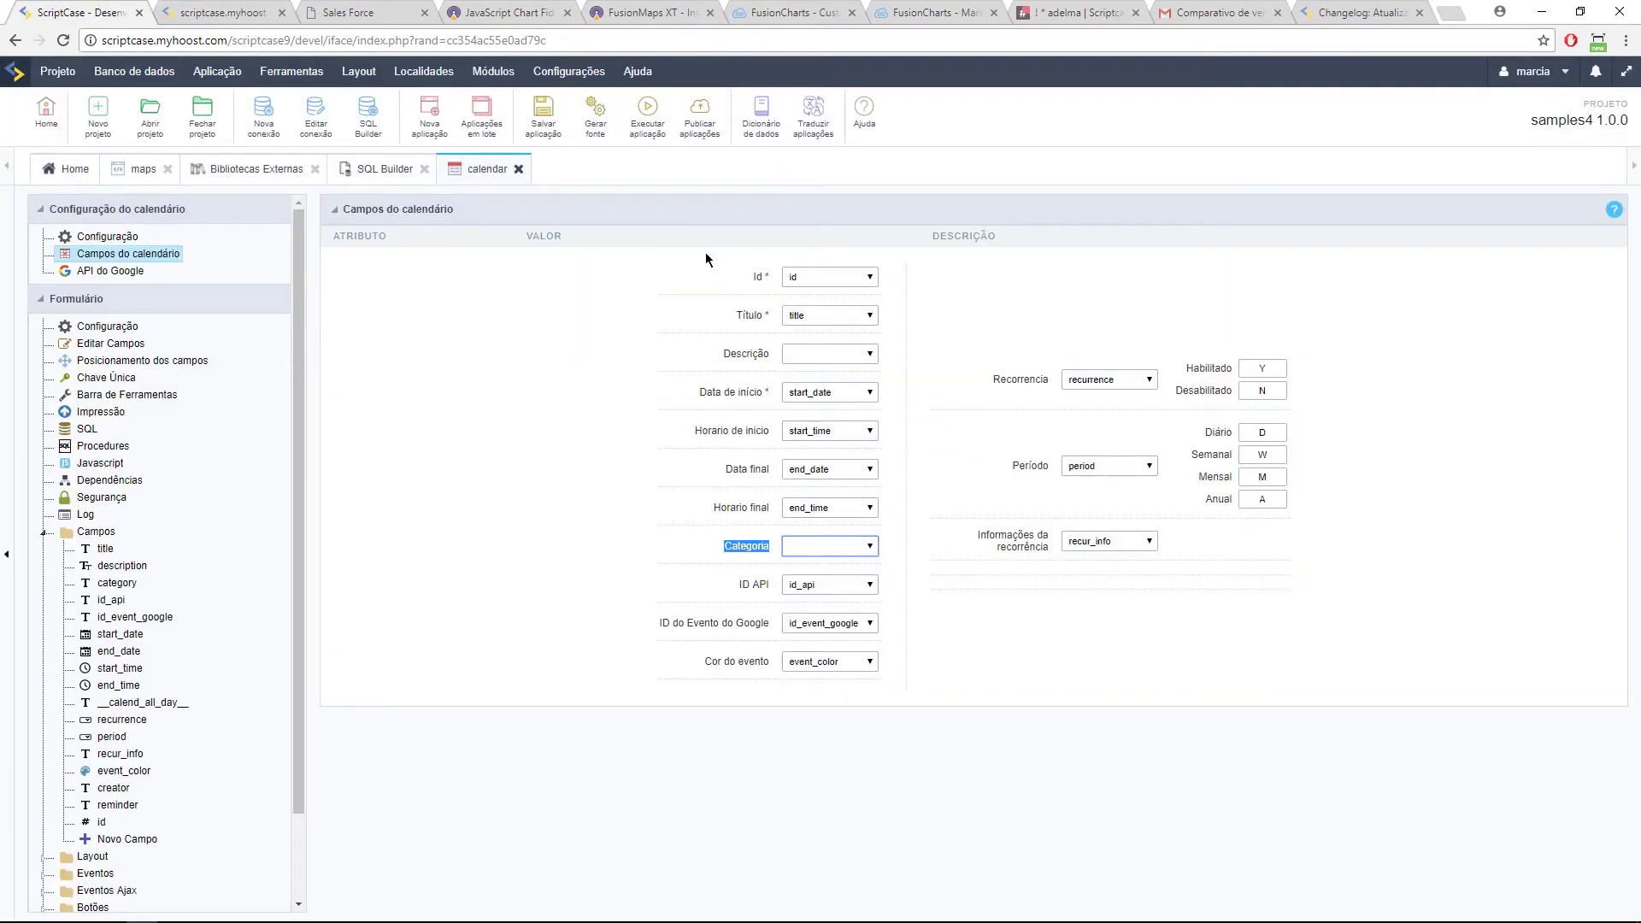
click(658, 126)
Step: Map Categoria back to the category field, rerun, then open the general configuration page
click(203, 7)
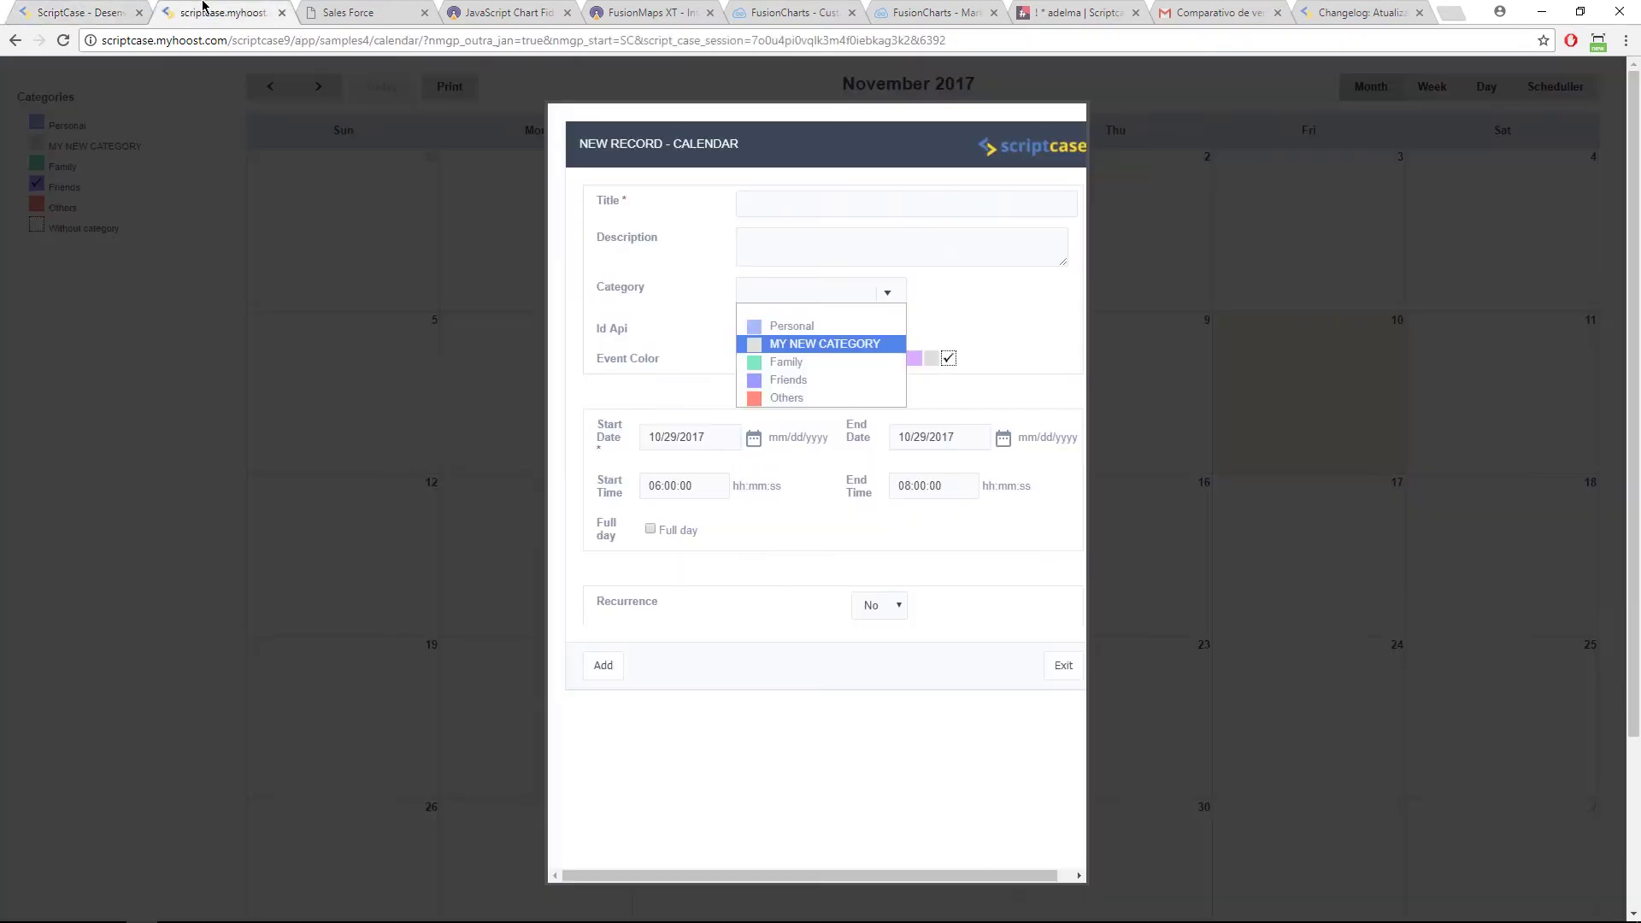
click(602, 221)
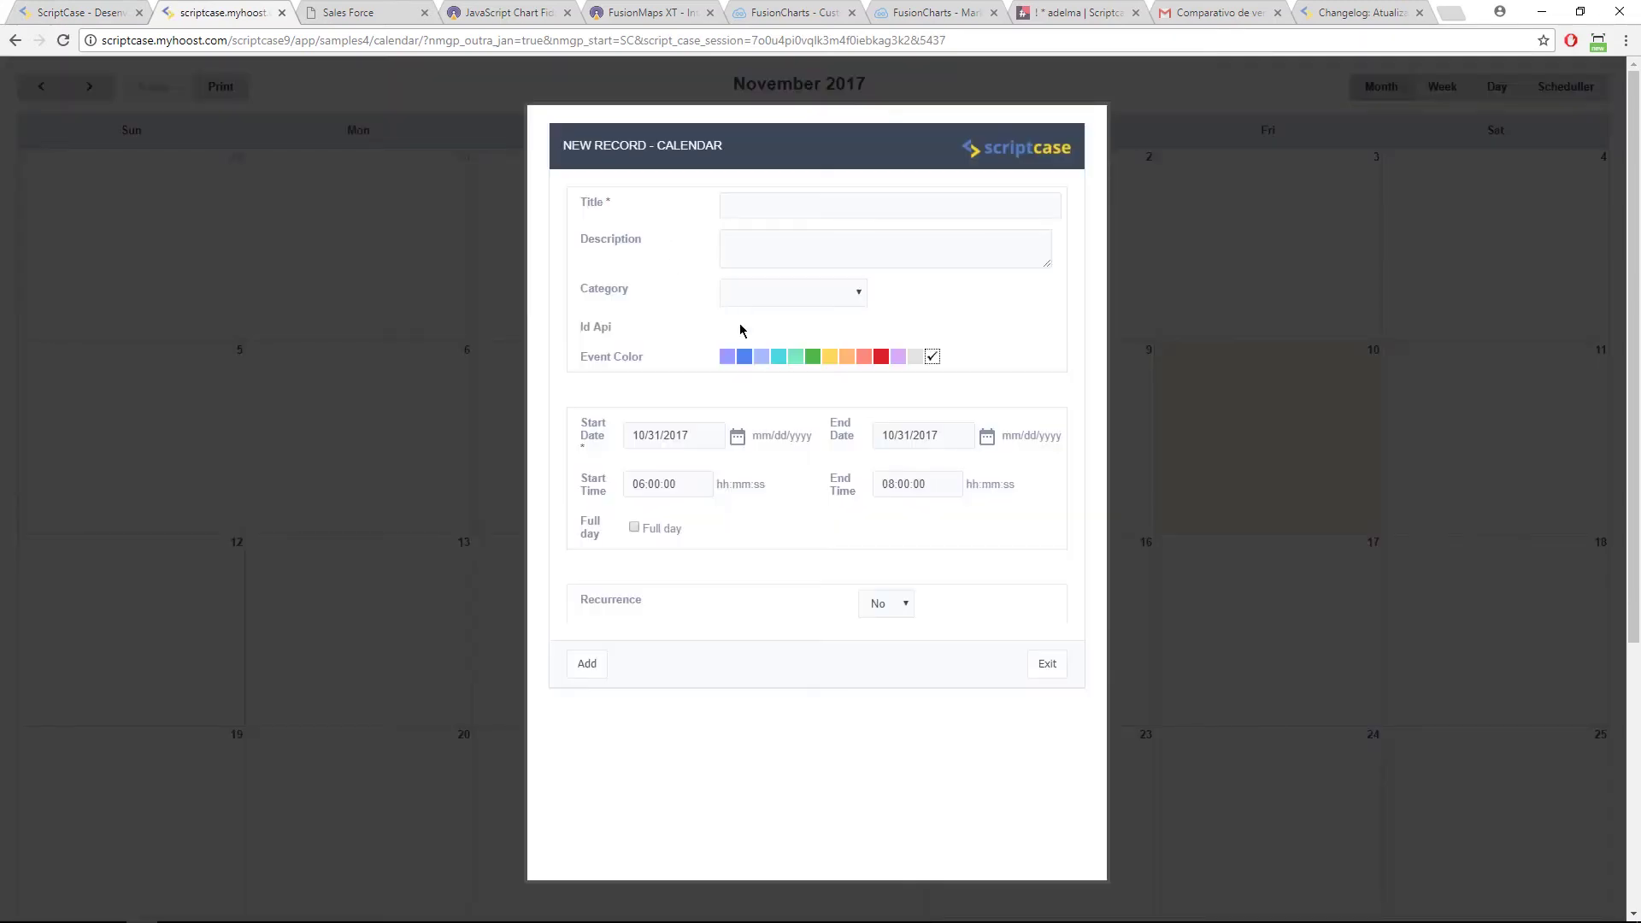
click(803, 296)
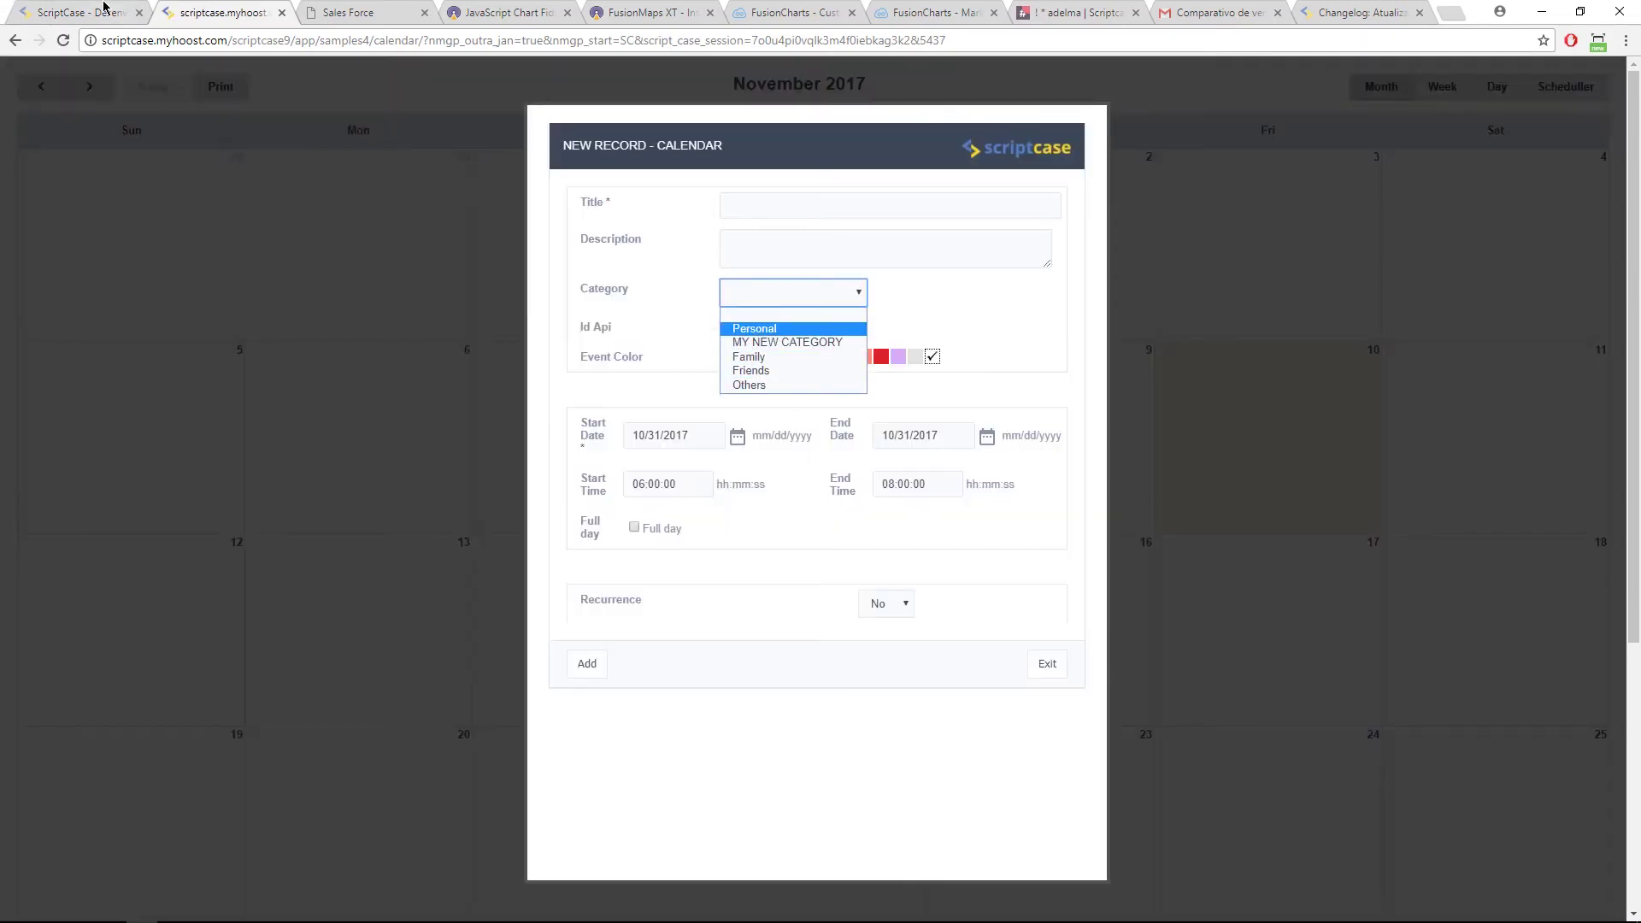
click(114, 8)
click(832, 552)
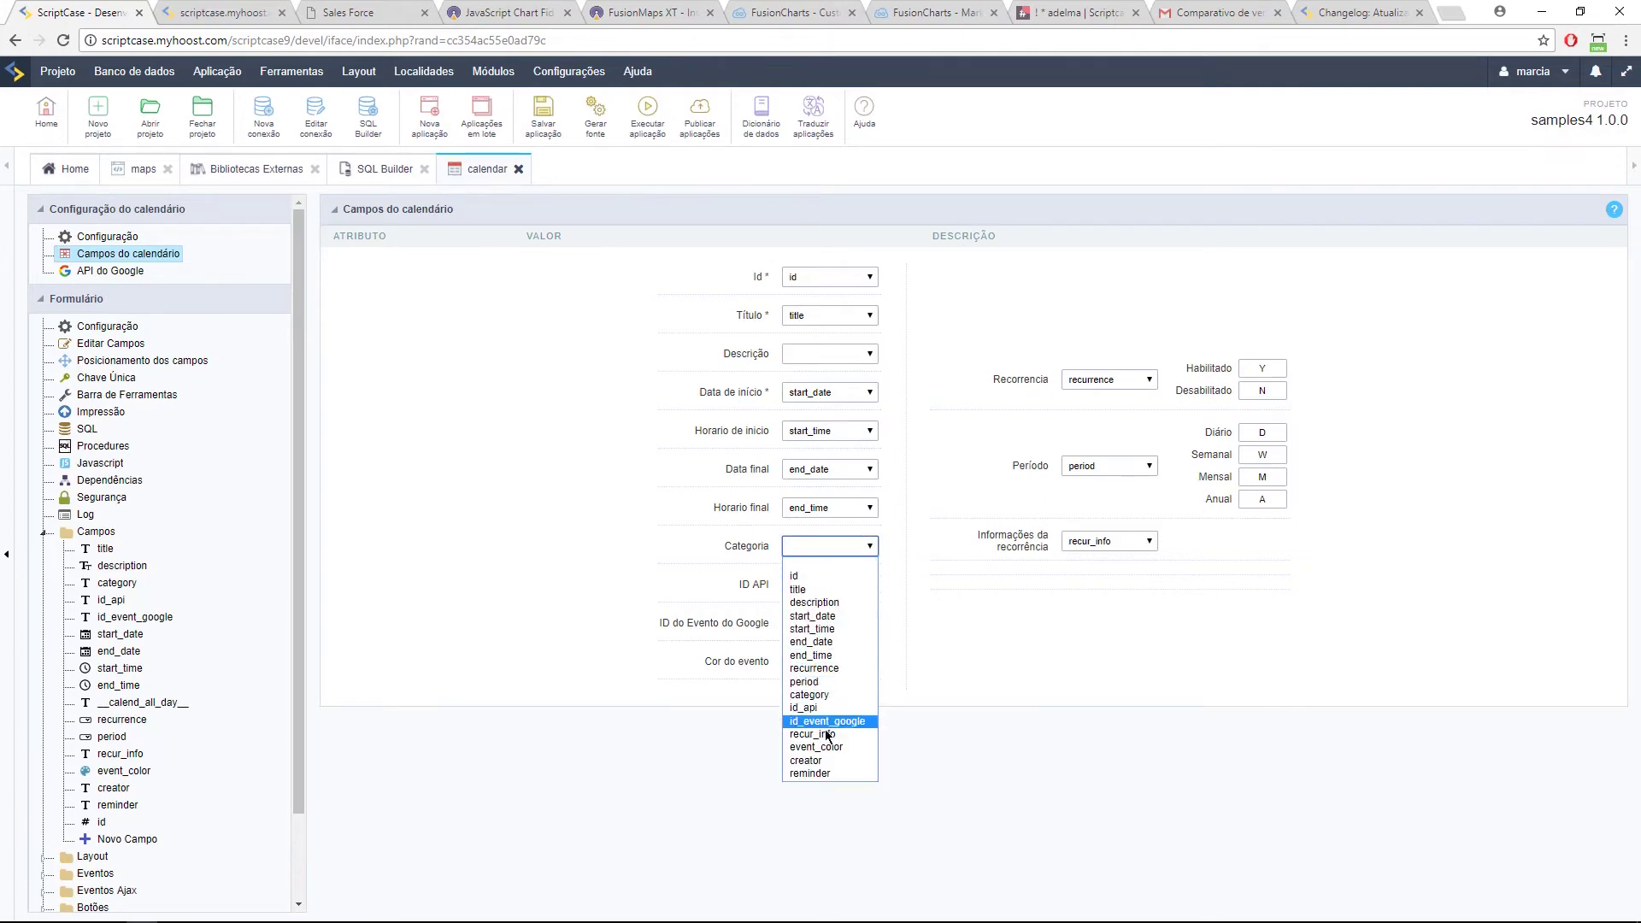
click(833, 695)
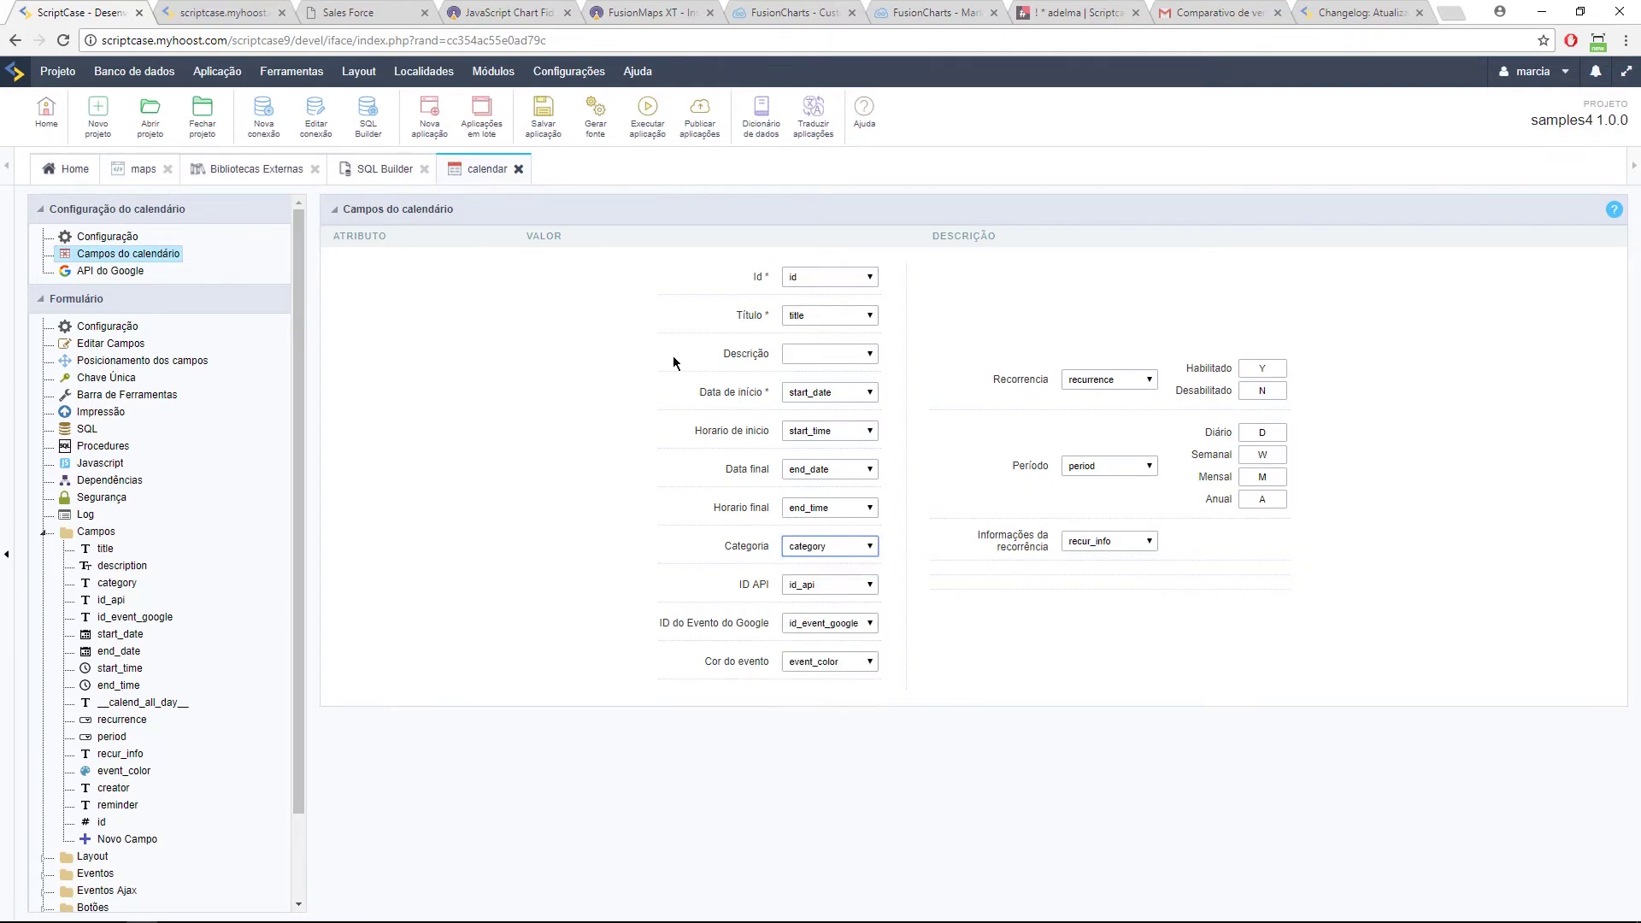
click(647, 111)
click(205, 20)
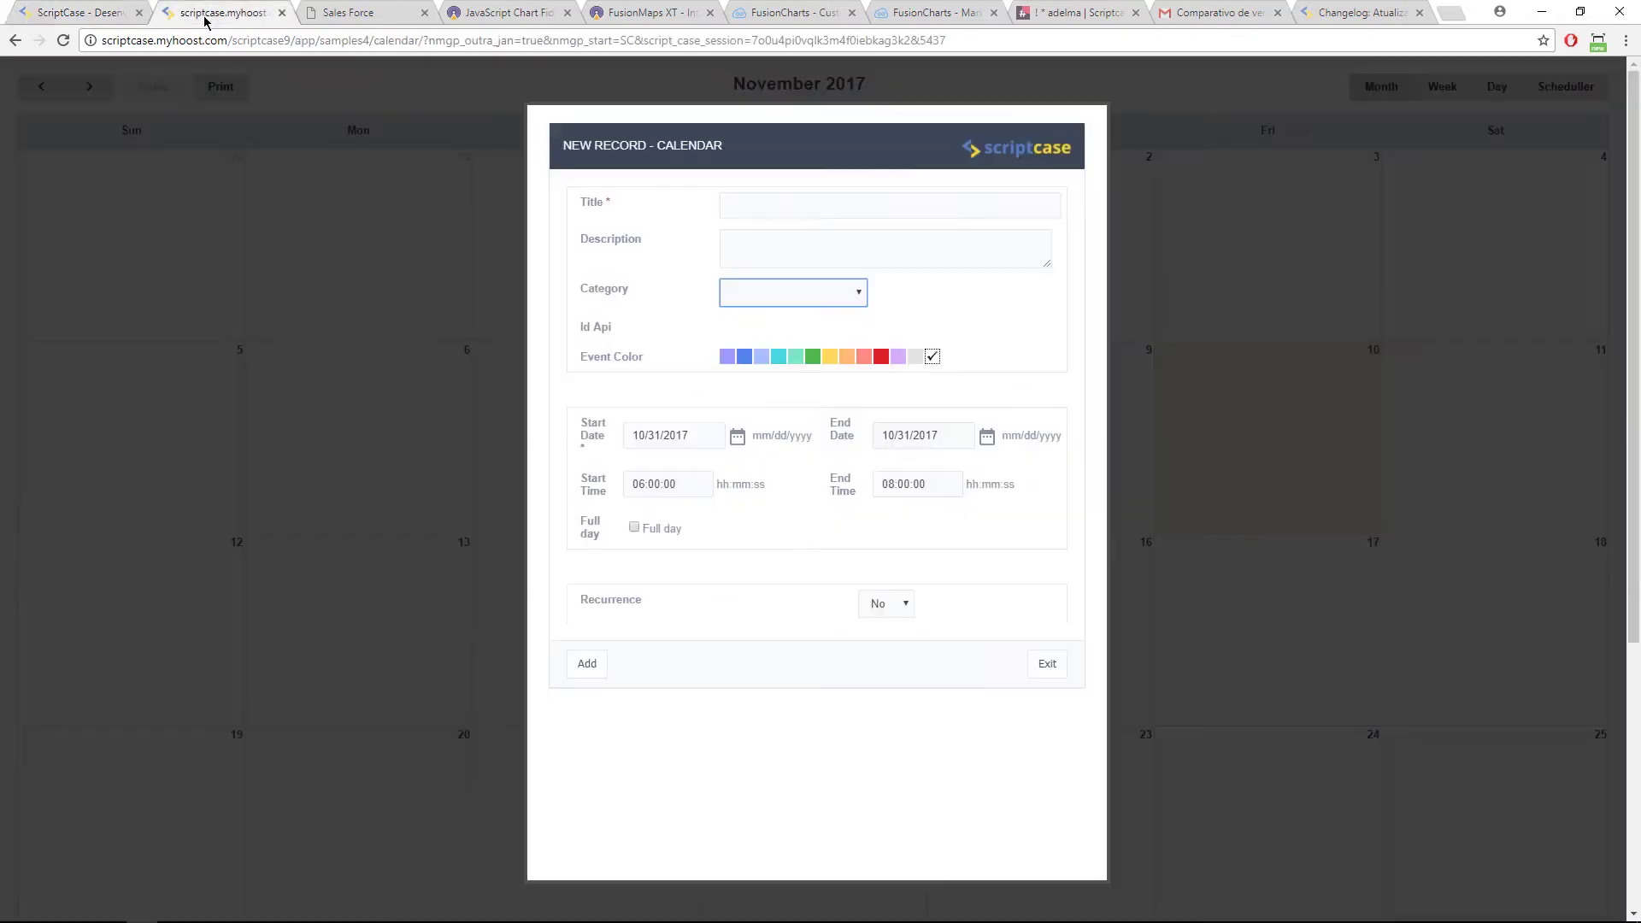
click(98, 12)
click(97, 236)
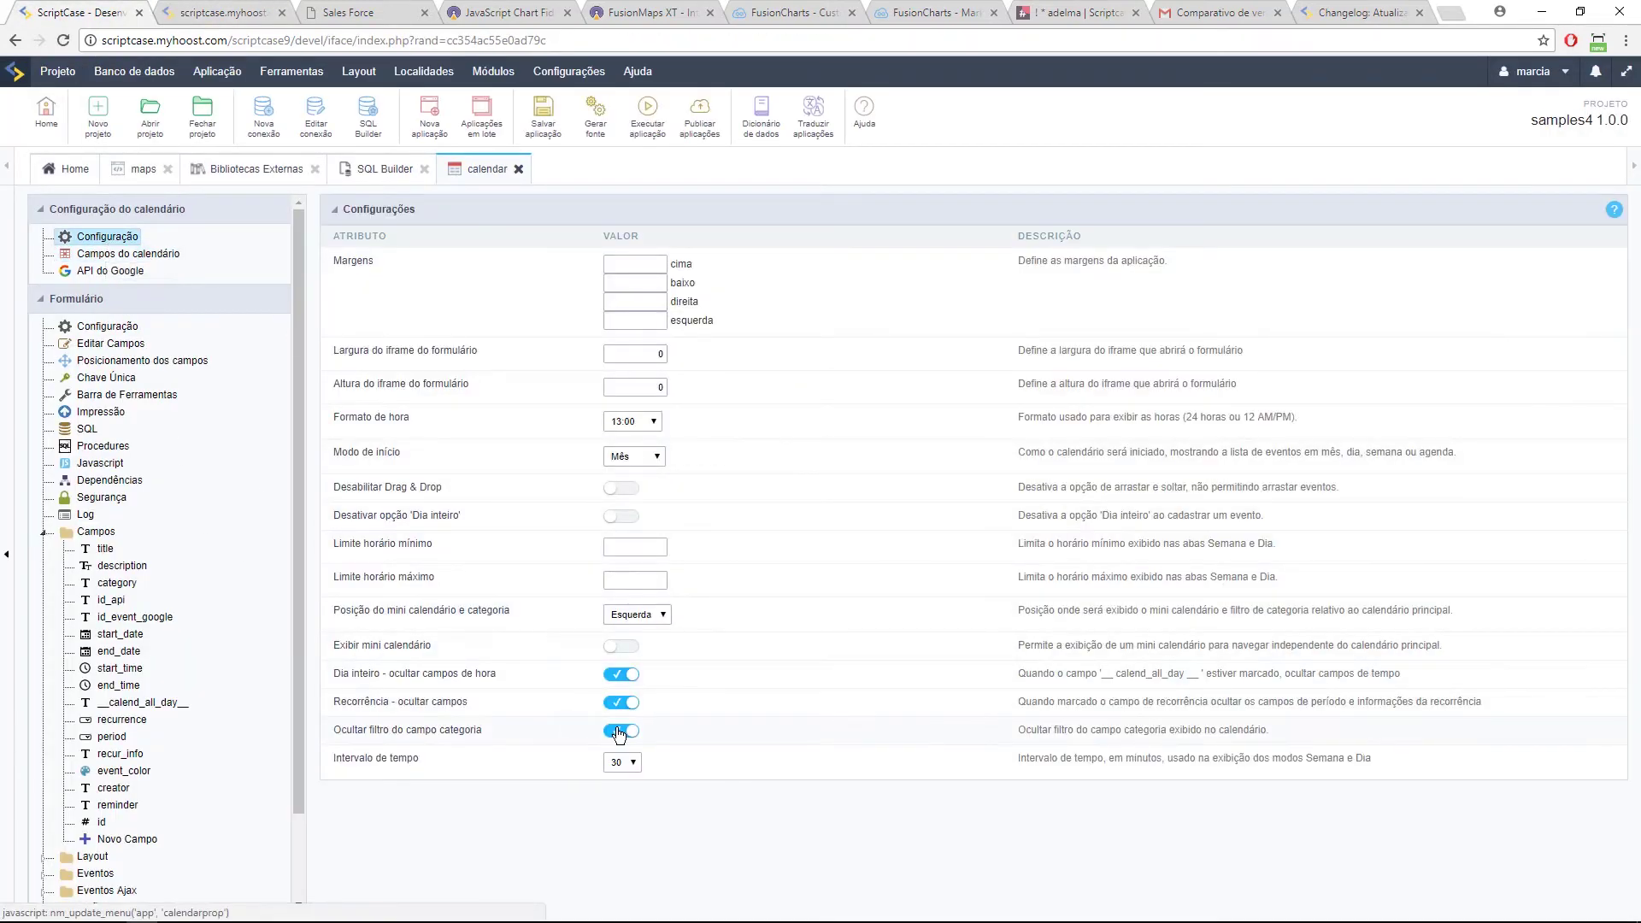
Step: Add a Personal event titled 'teste' on October 31 in the running calendar
drag(507, 731, 403, 702)
click(219, 10)
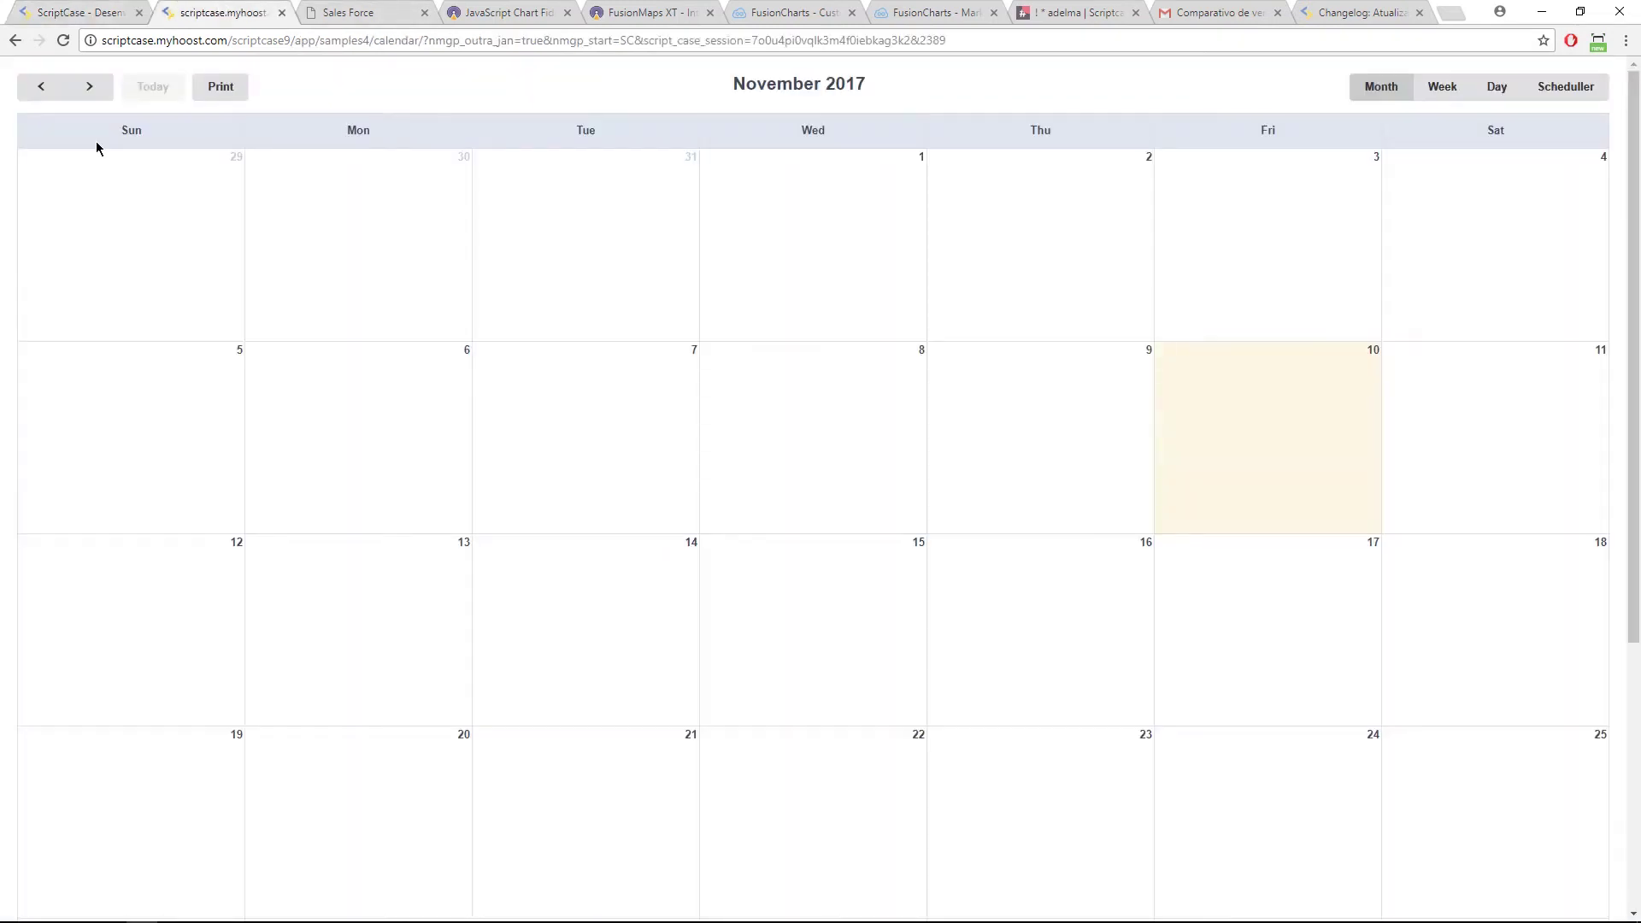
click(524, 289)
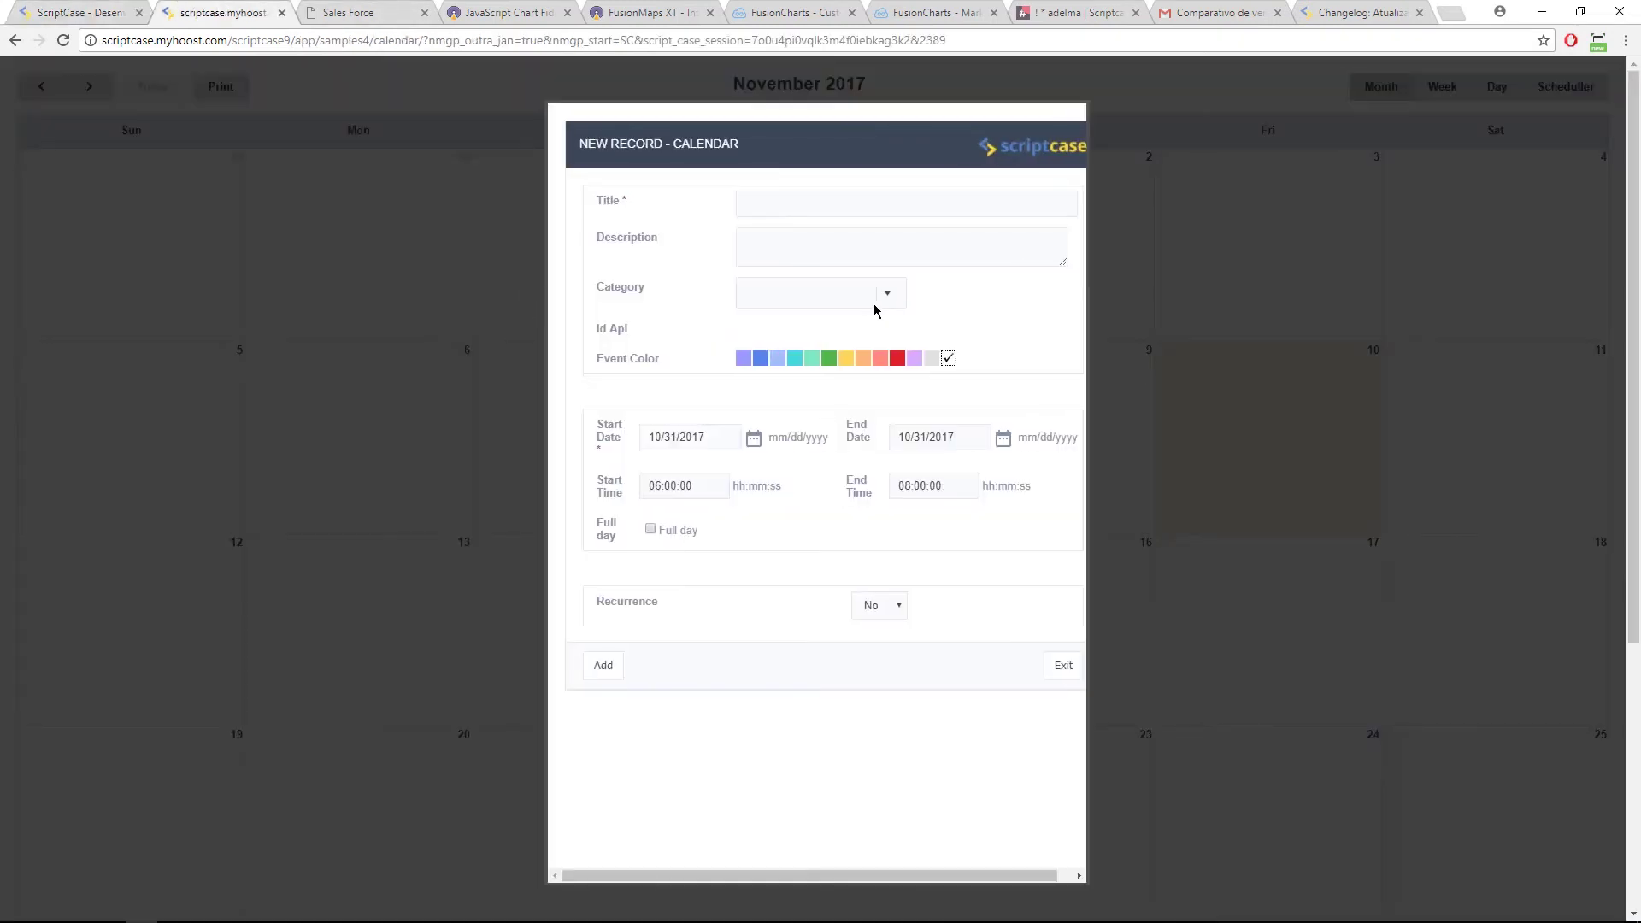
click(842, 202)
text(teste)
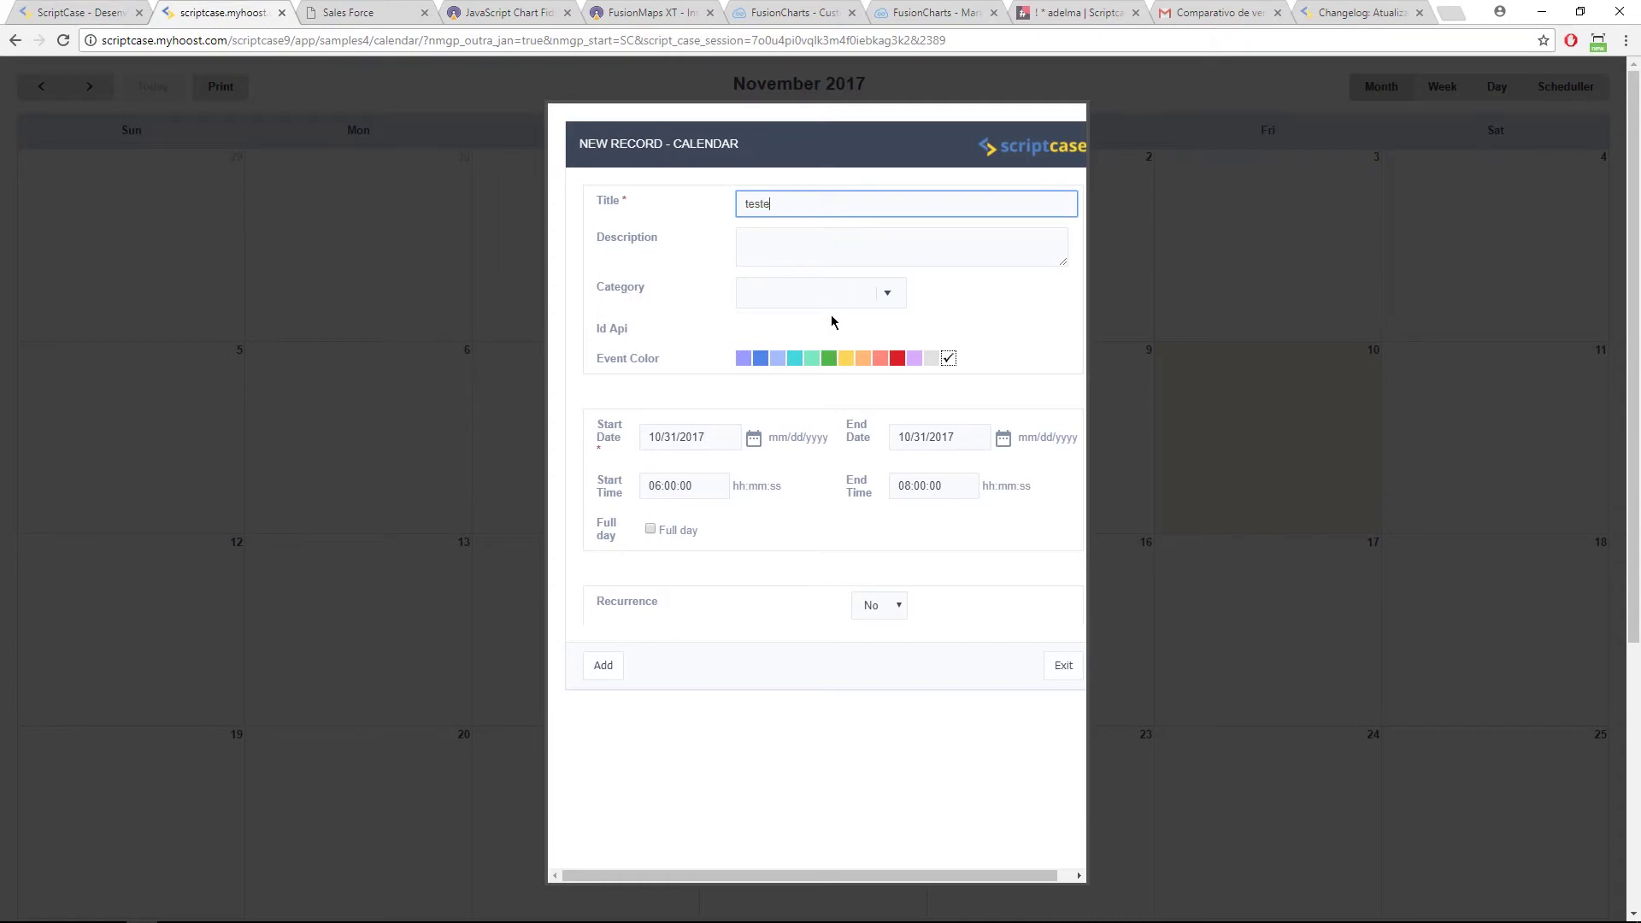
click(755, 498)
click(606, 674)
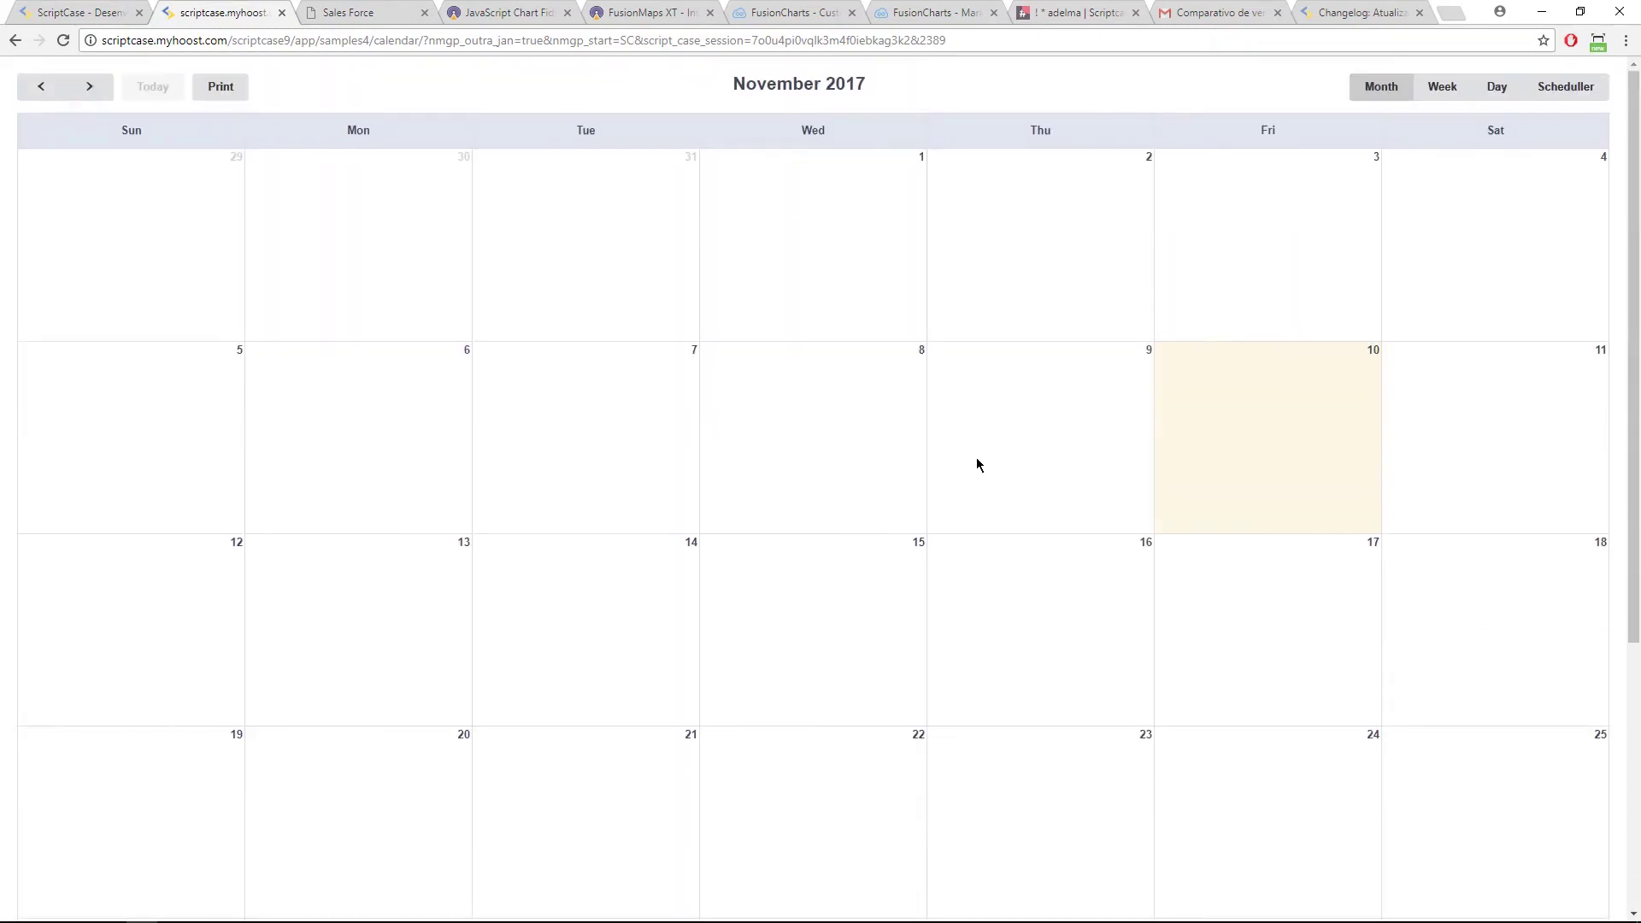
Step: Stop hiding the category filter and rerun the calendar app
click(38, 10)
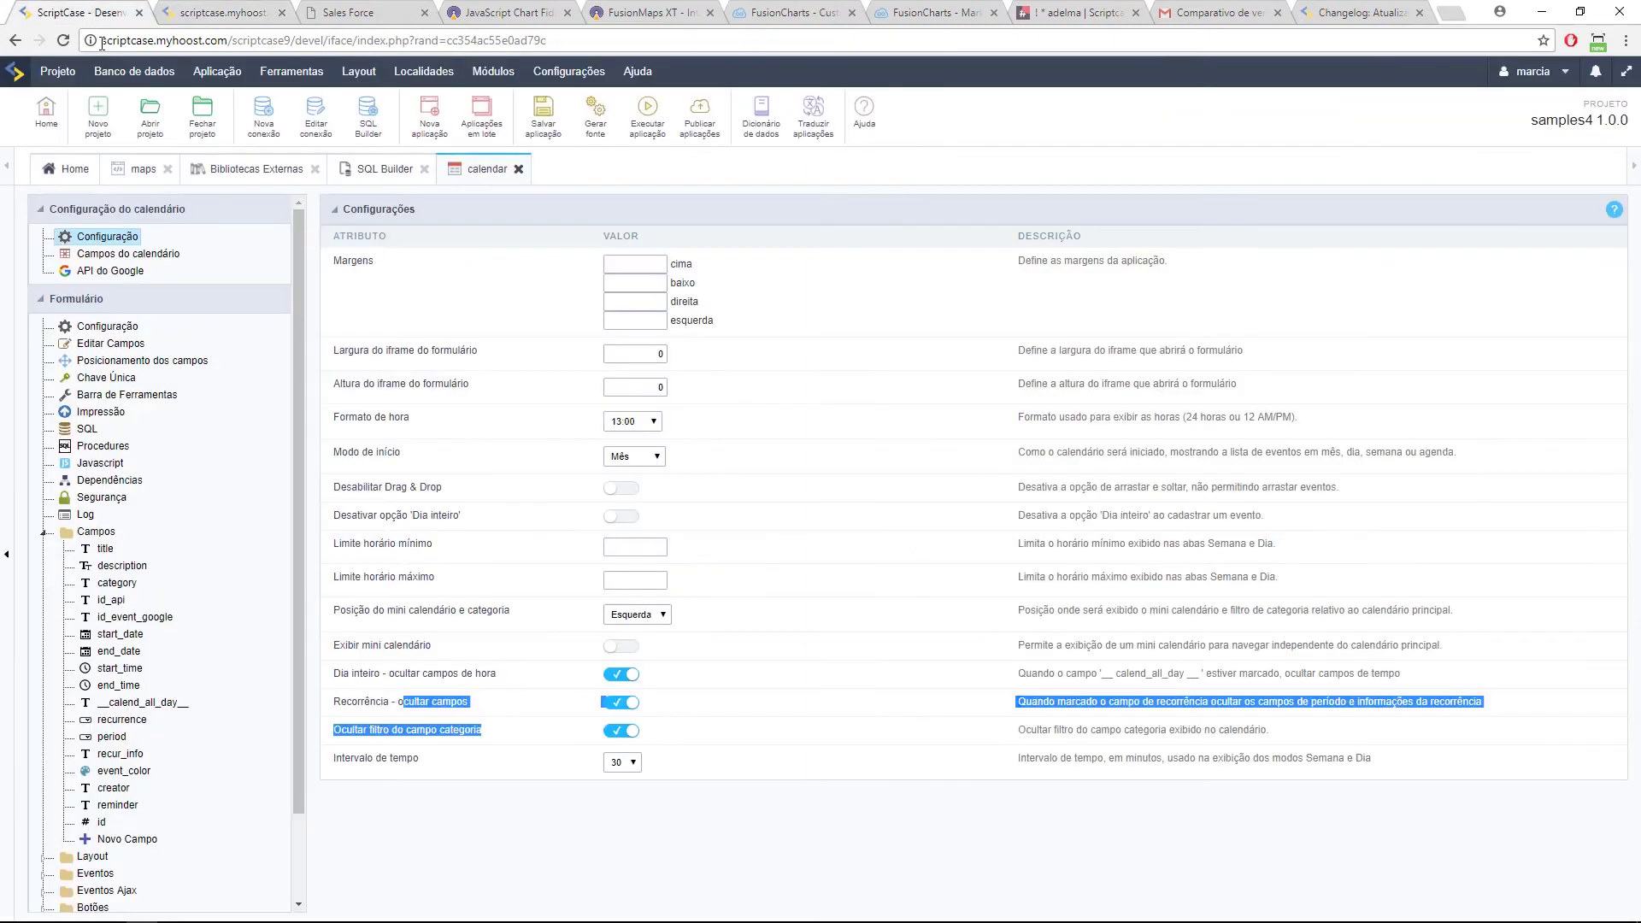
click(619, 732)
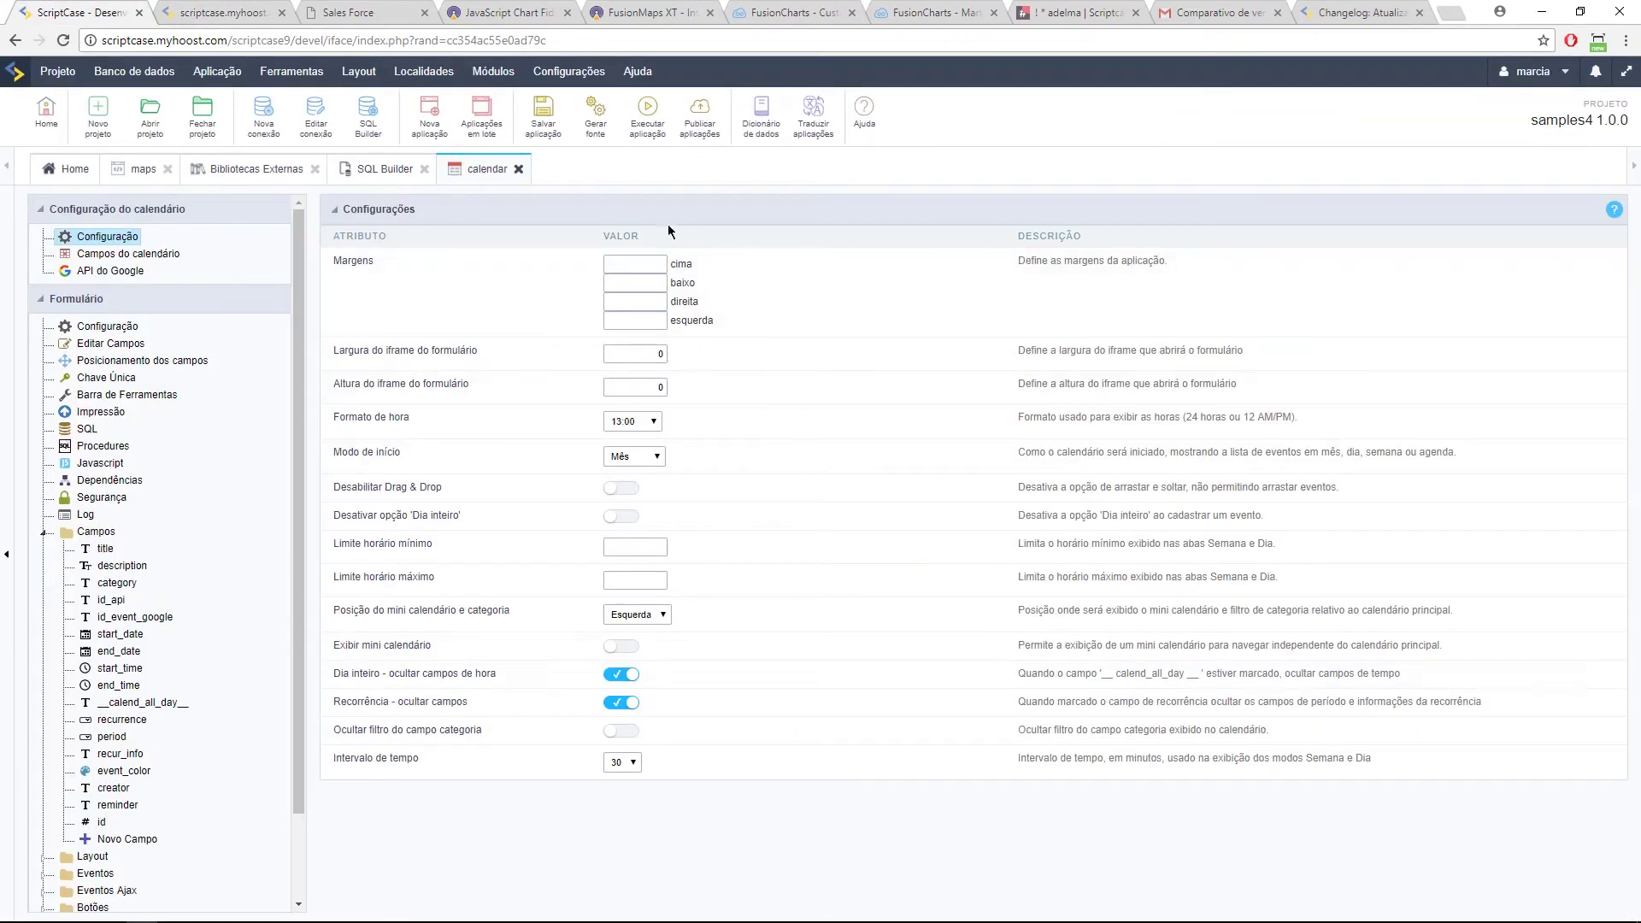
click(647, 111)
click(185, 9)
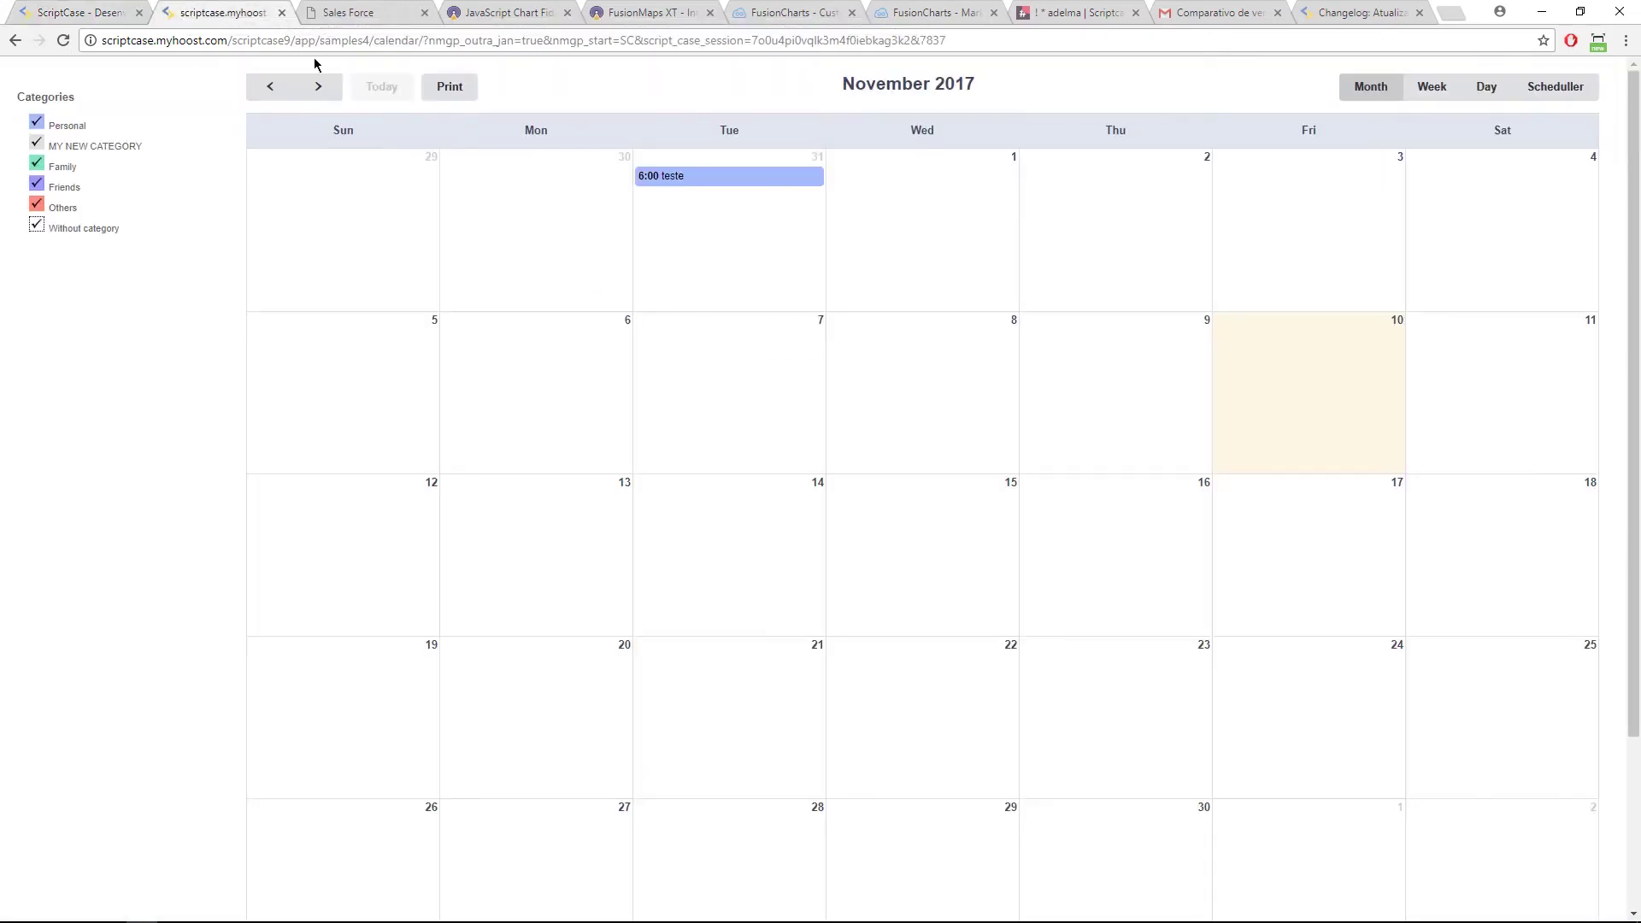
Step: Change the teste event's colour to blue and save it
click(660, 180)
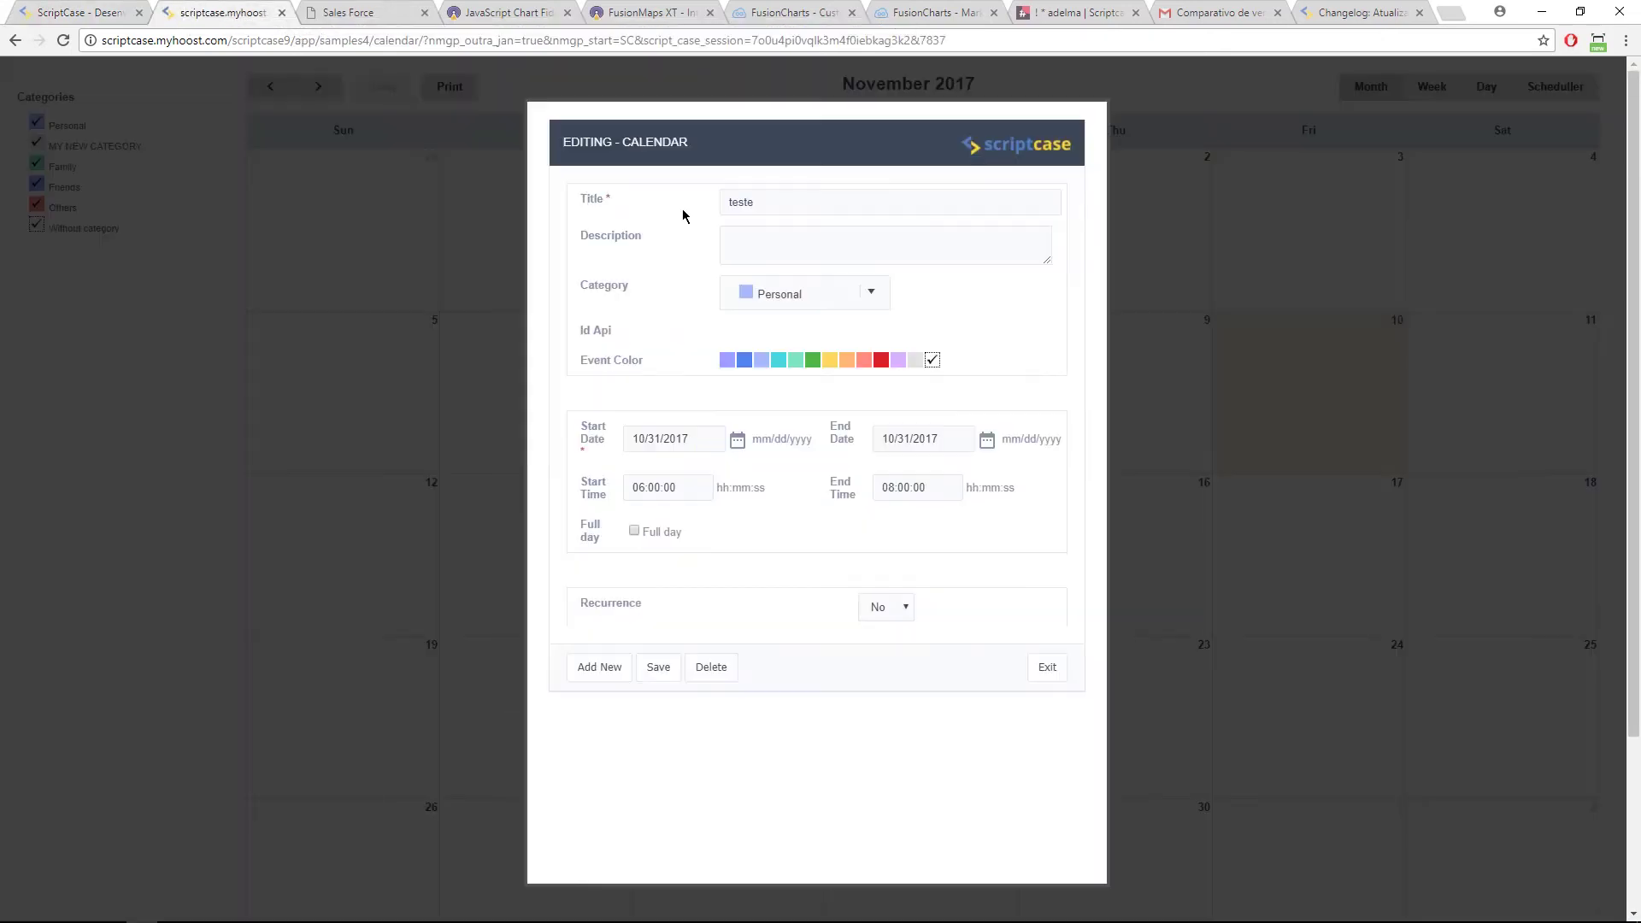
click(745, 360)
click(658, 667)
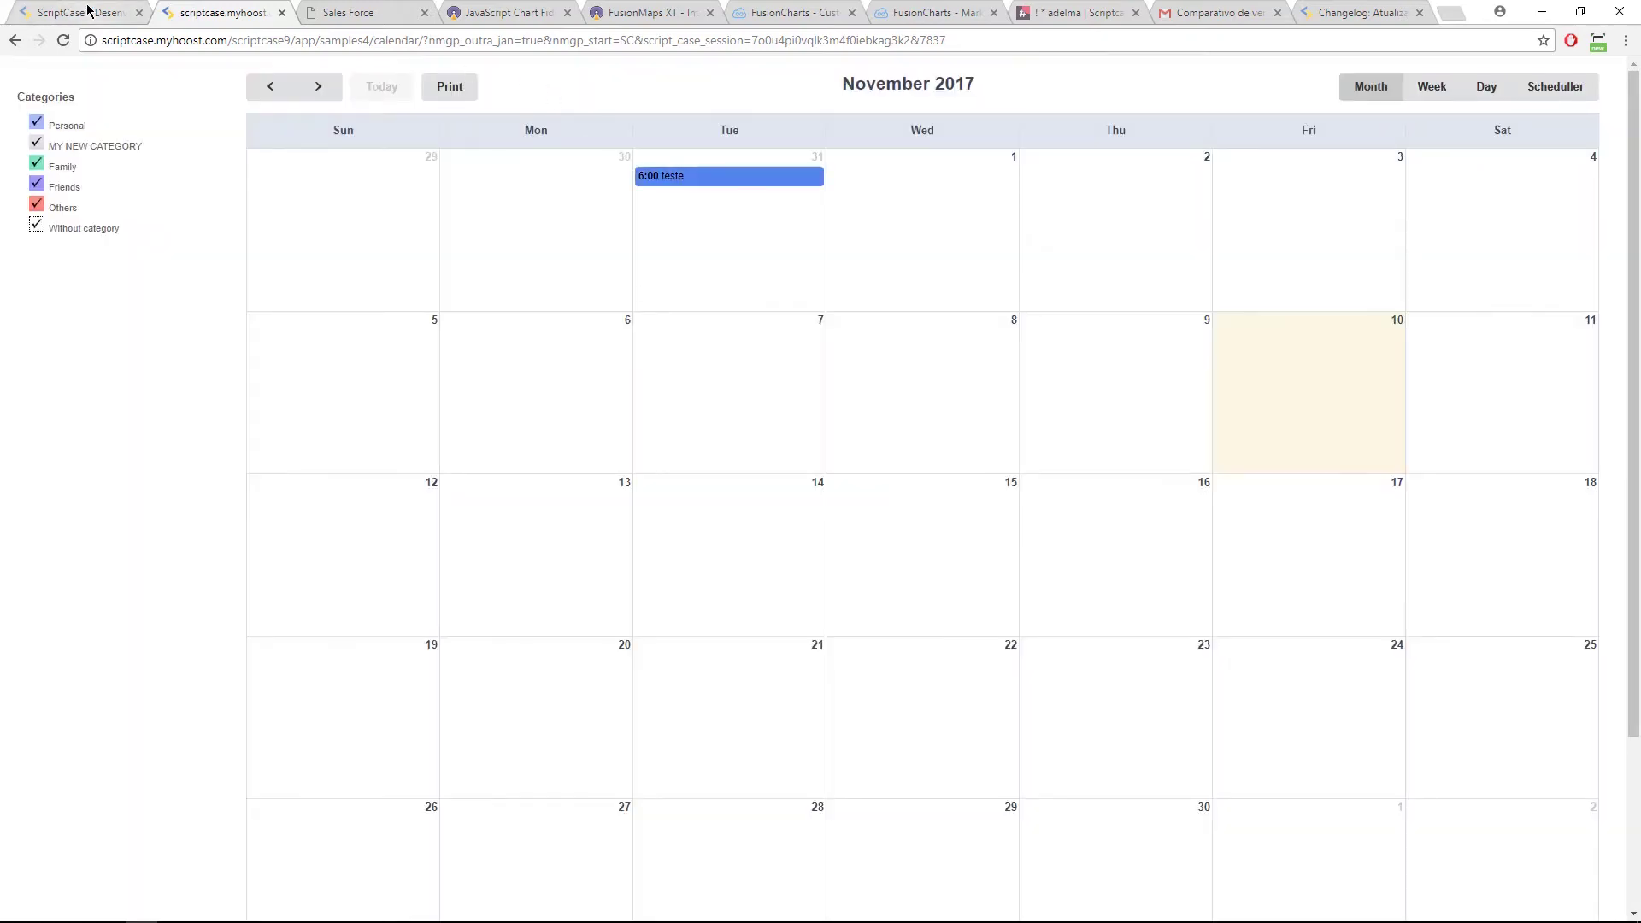
click(88, 10)
click(608, 354)
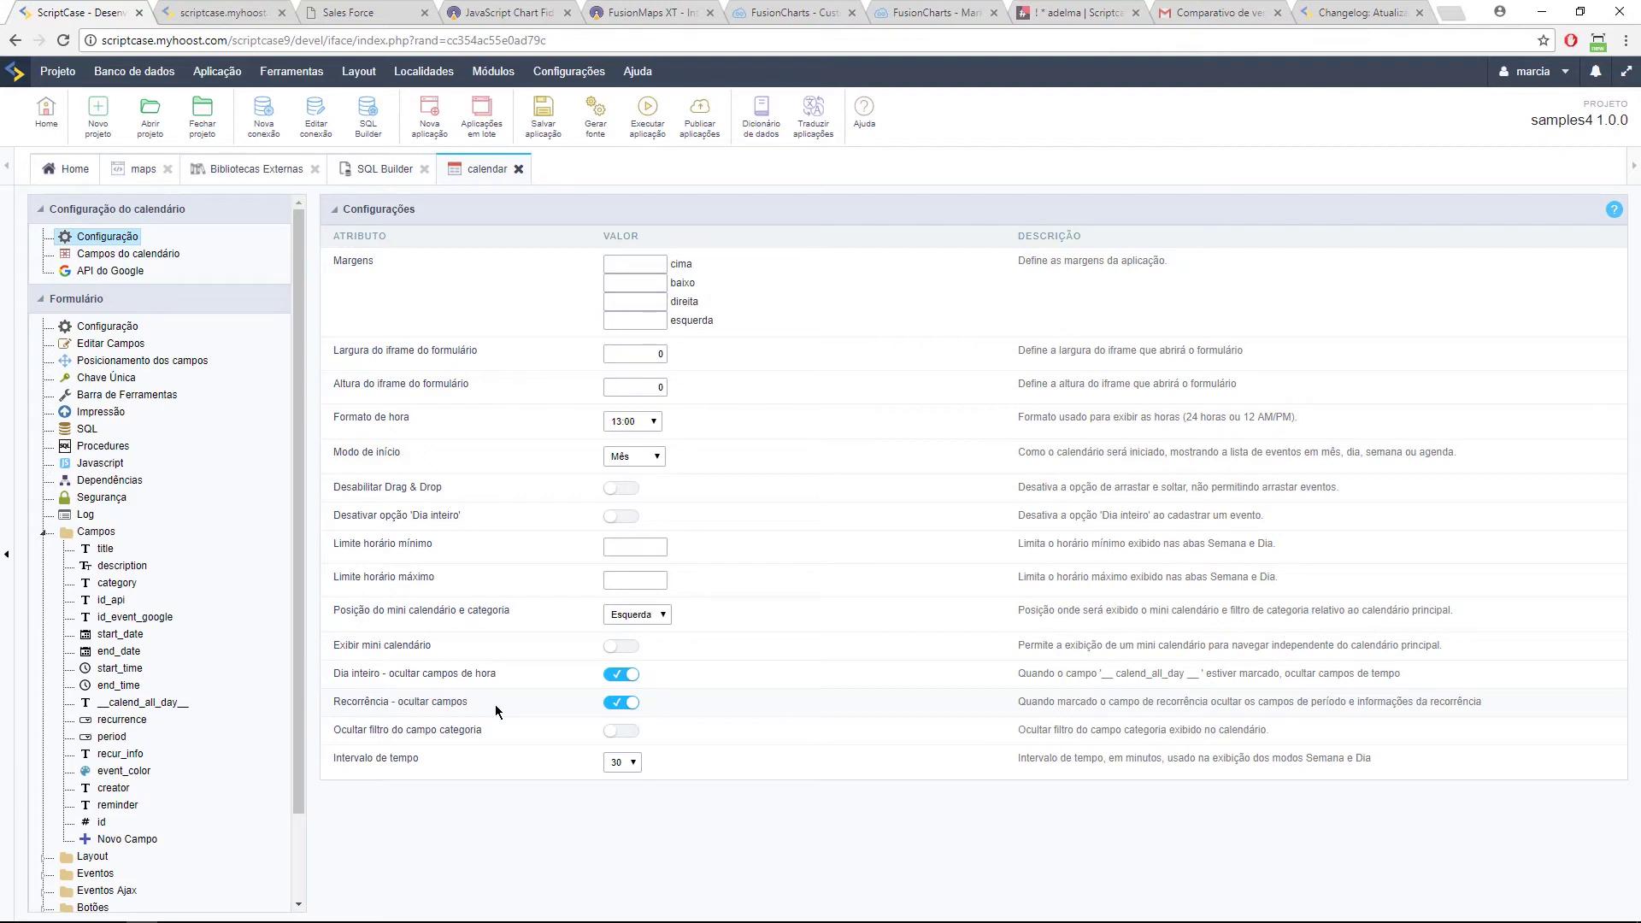
Step: Open the API do Google section under Configuração do calendário
click(105, 272)
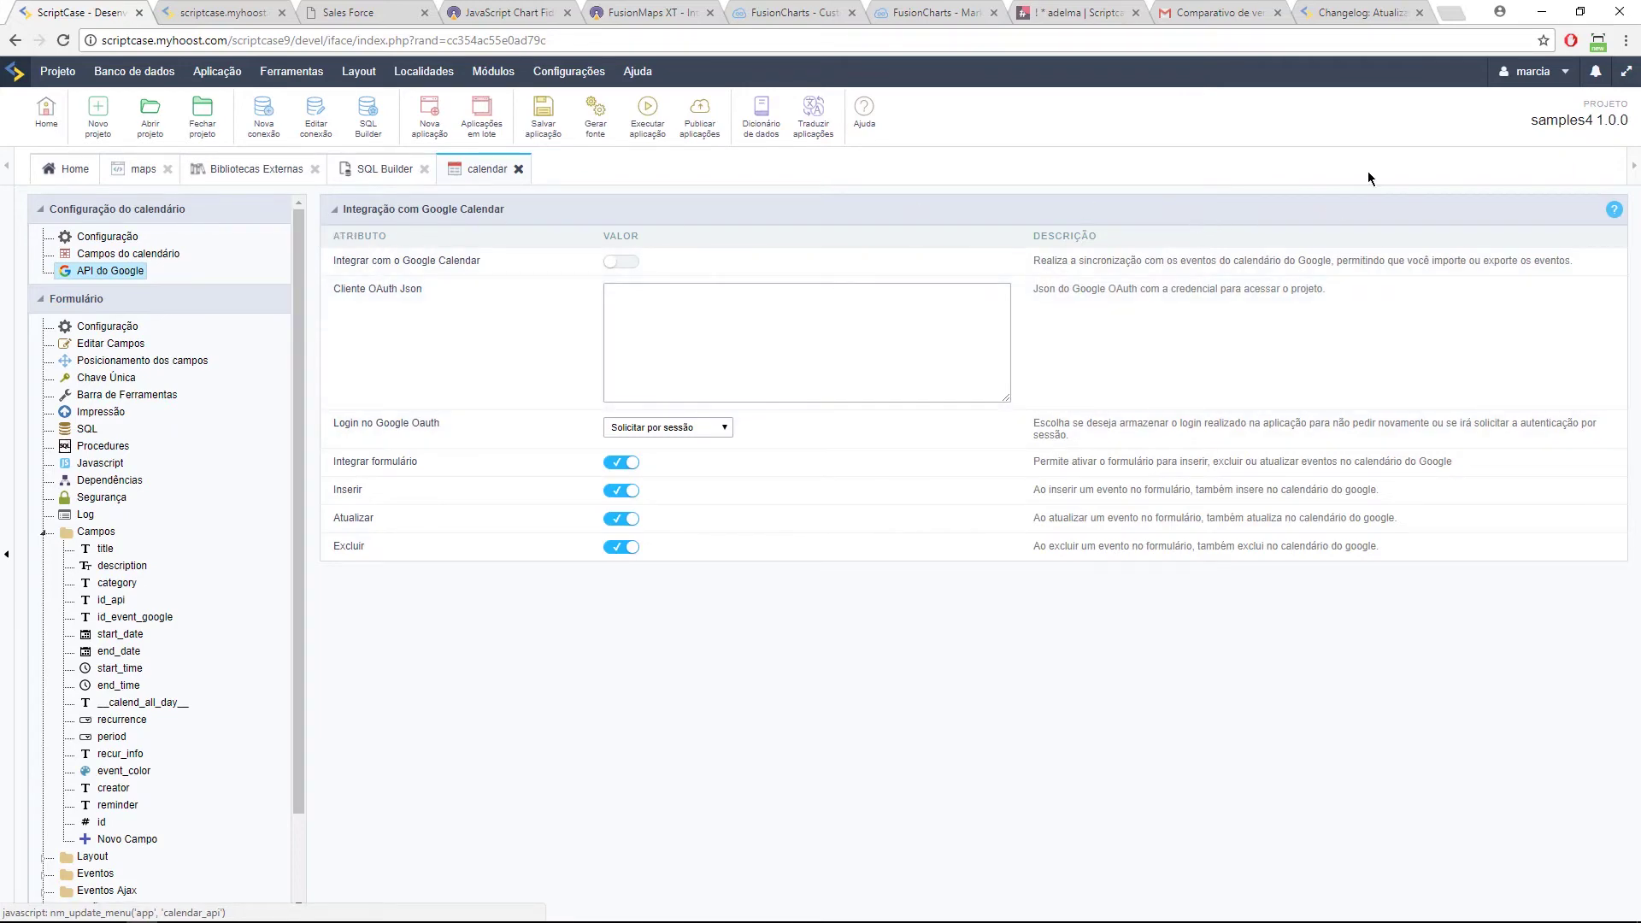
Step: Load 192.168.254.160/scriptcase and log in with the account password
click(631, 41)
text(160)
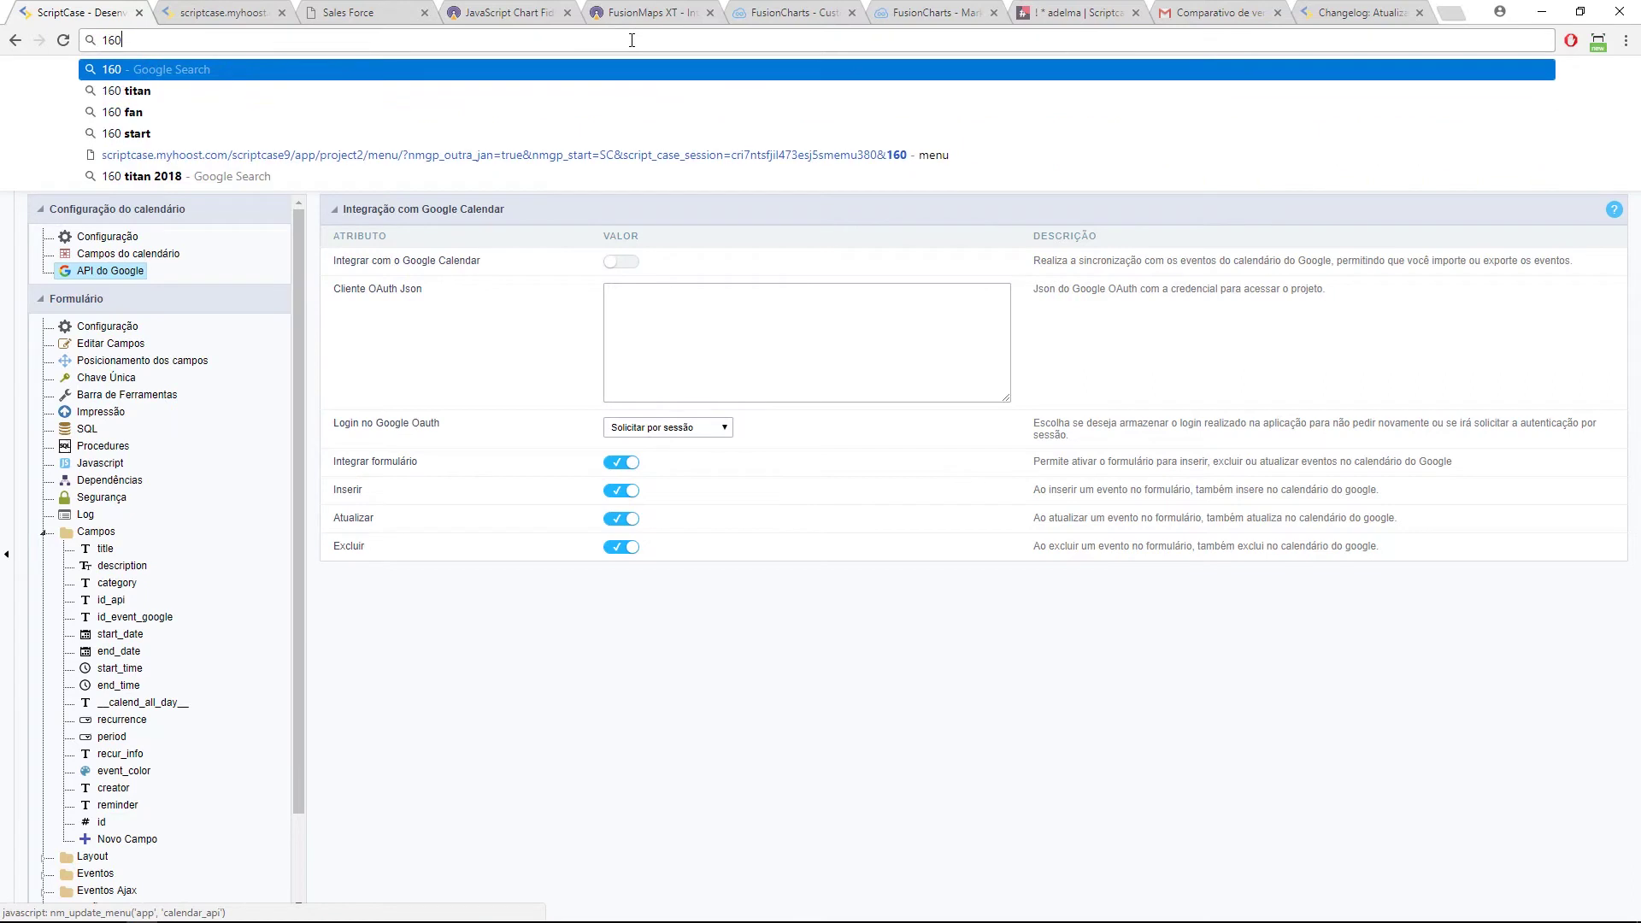
key(Down)
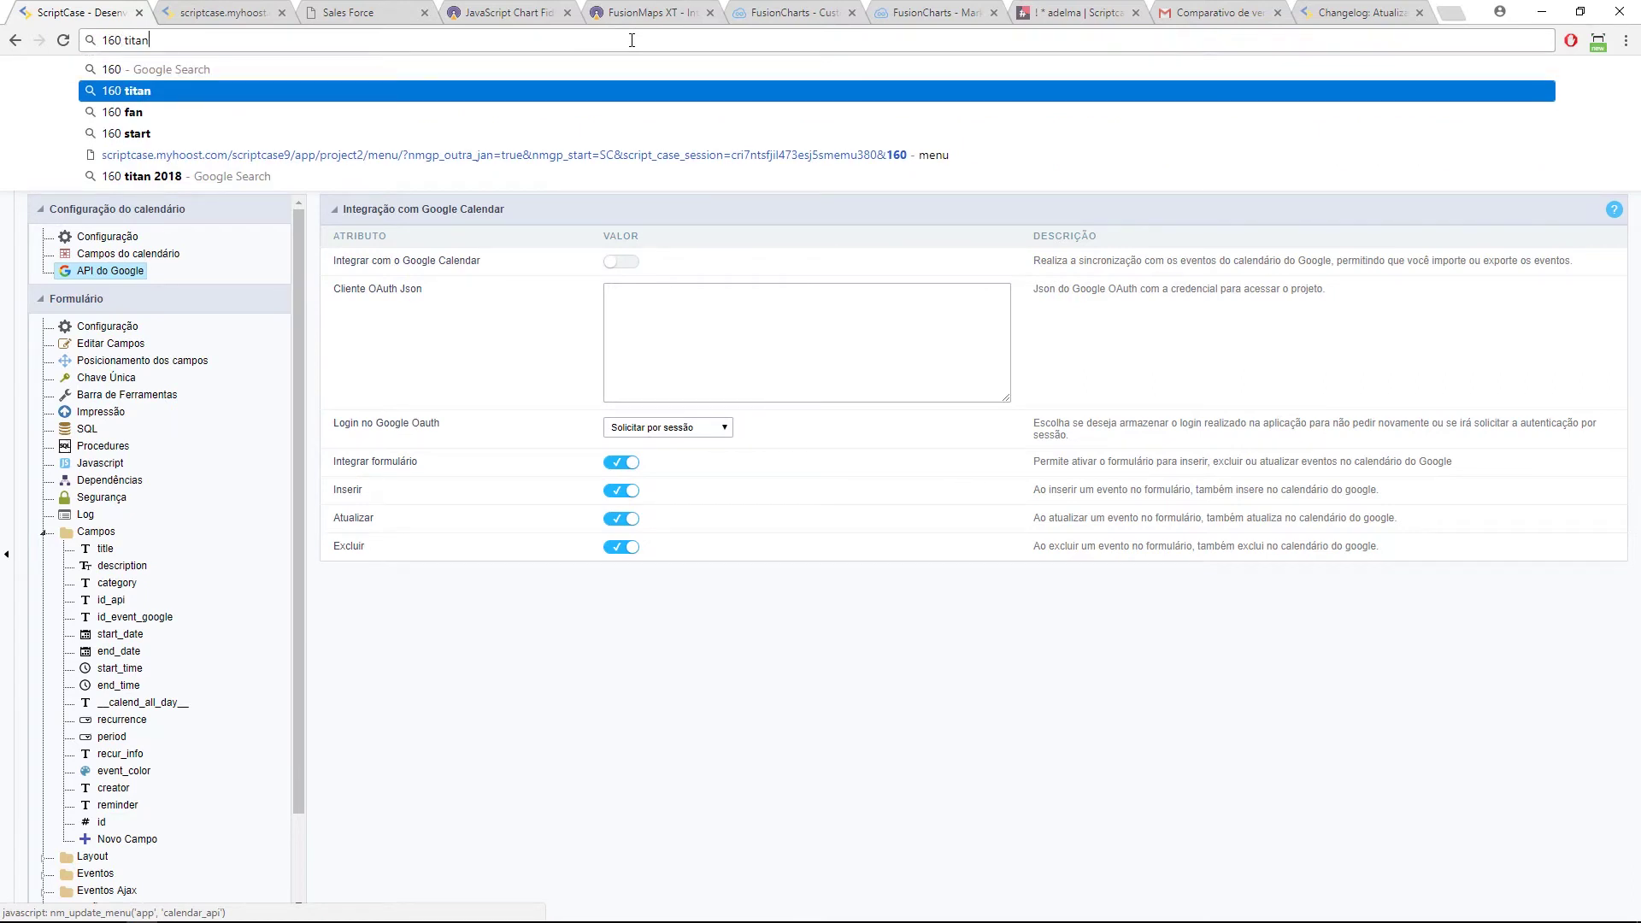
key(ctrl+a)
text(192.16)
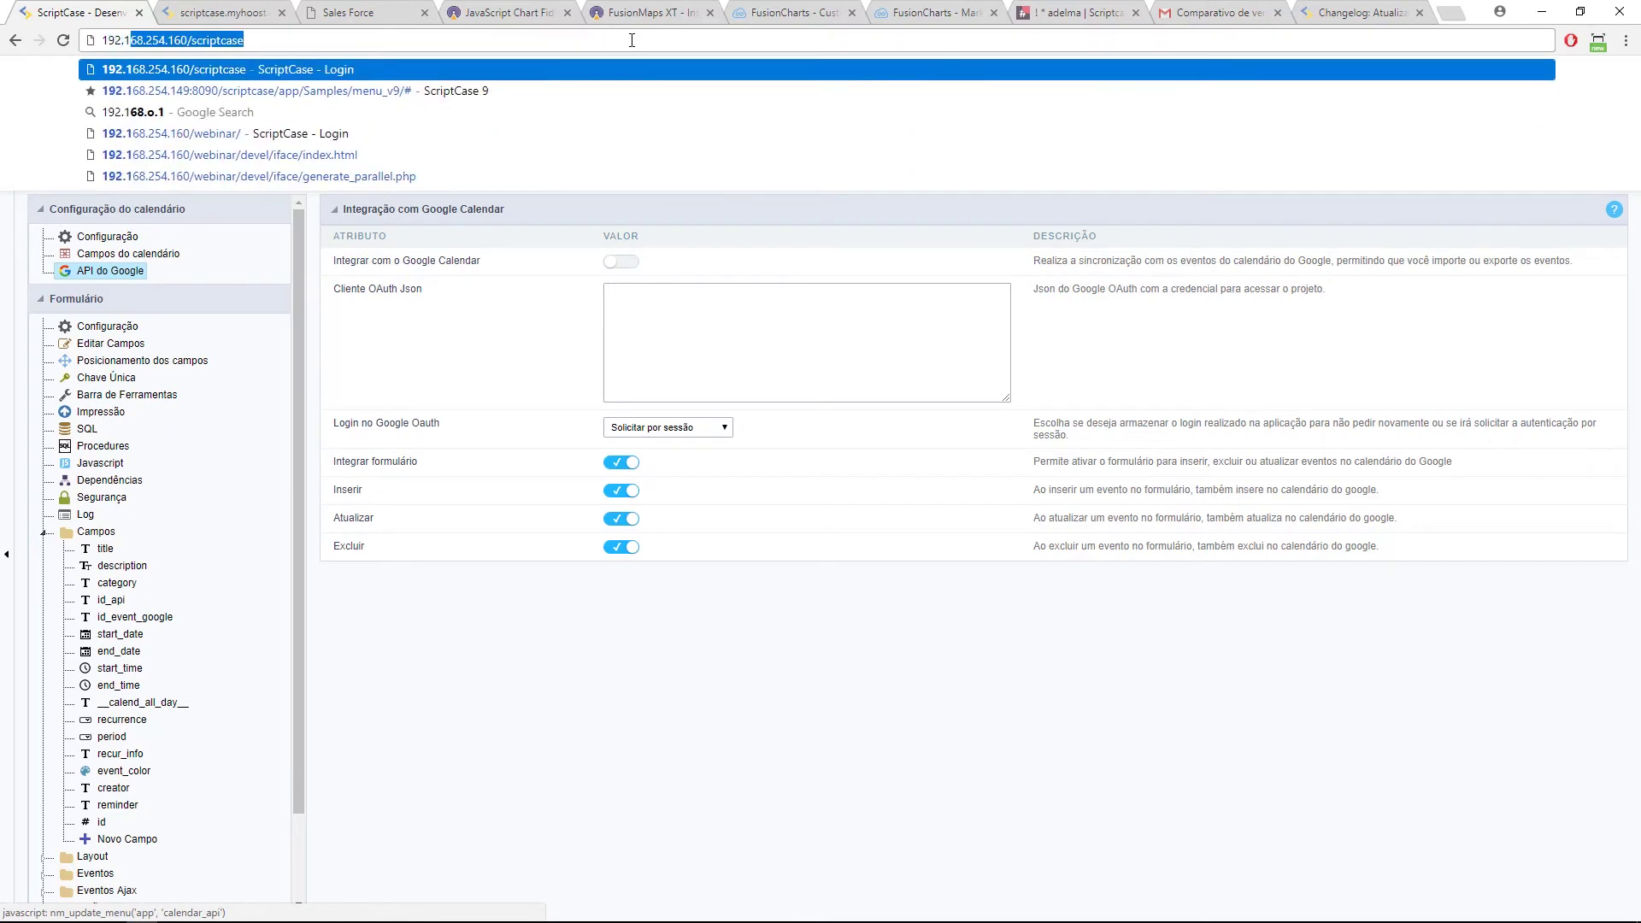
key(Return)
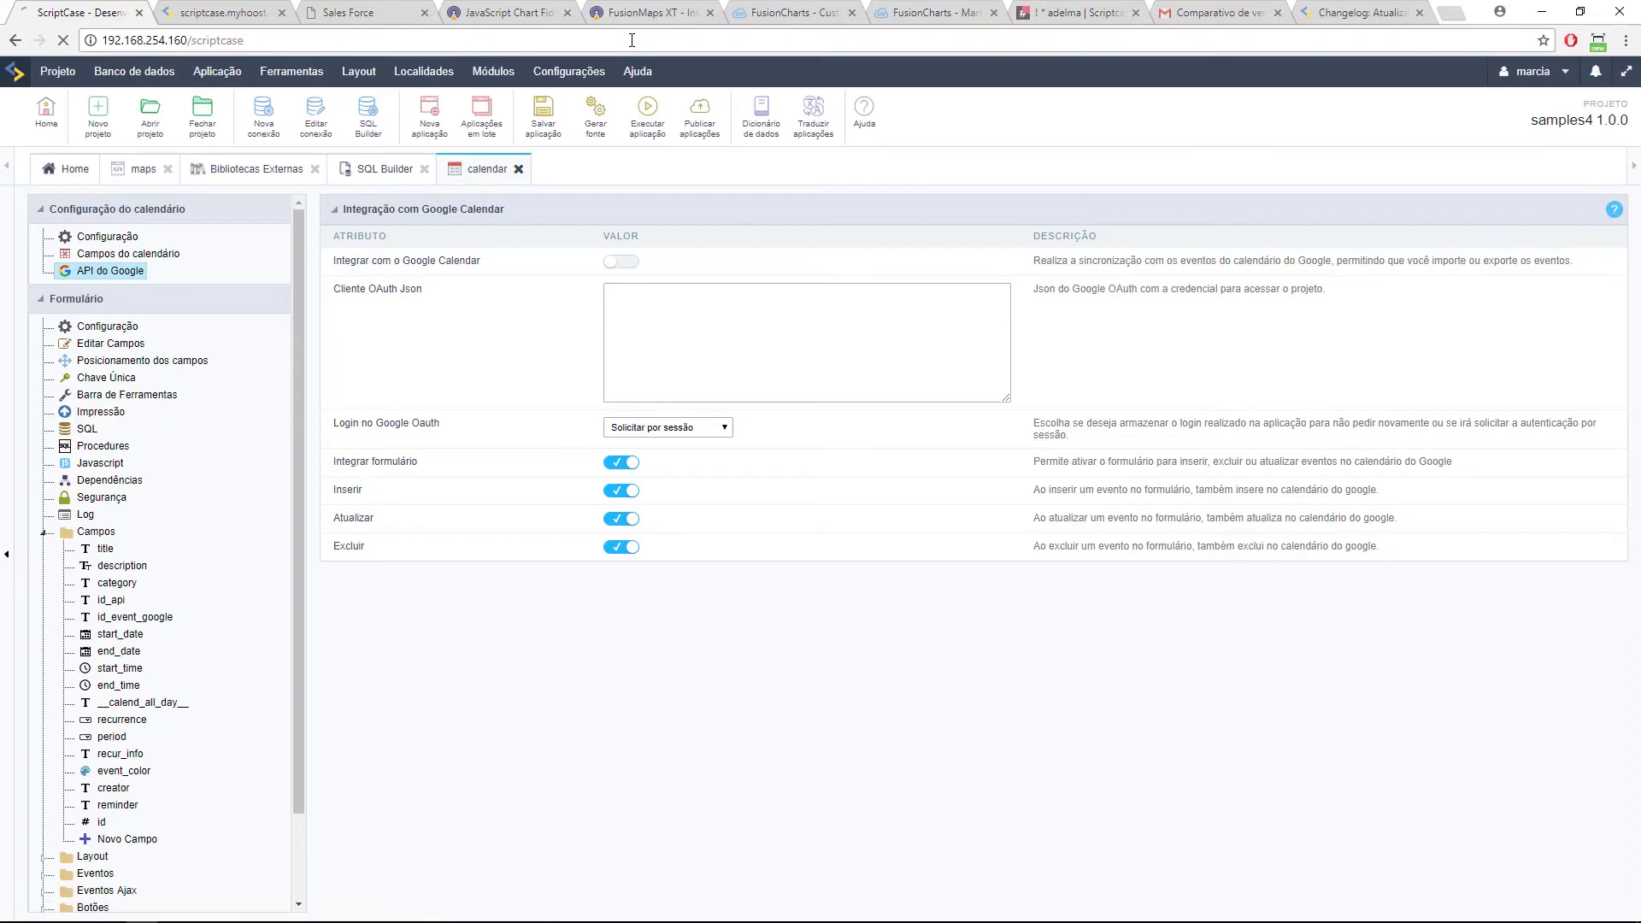
click(699, 464)
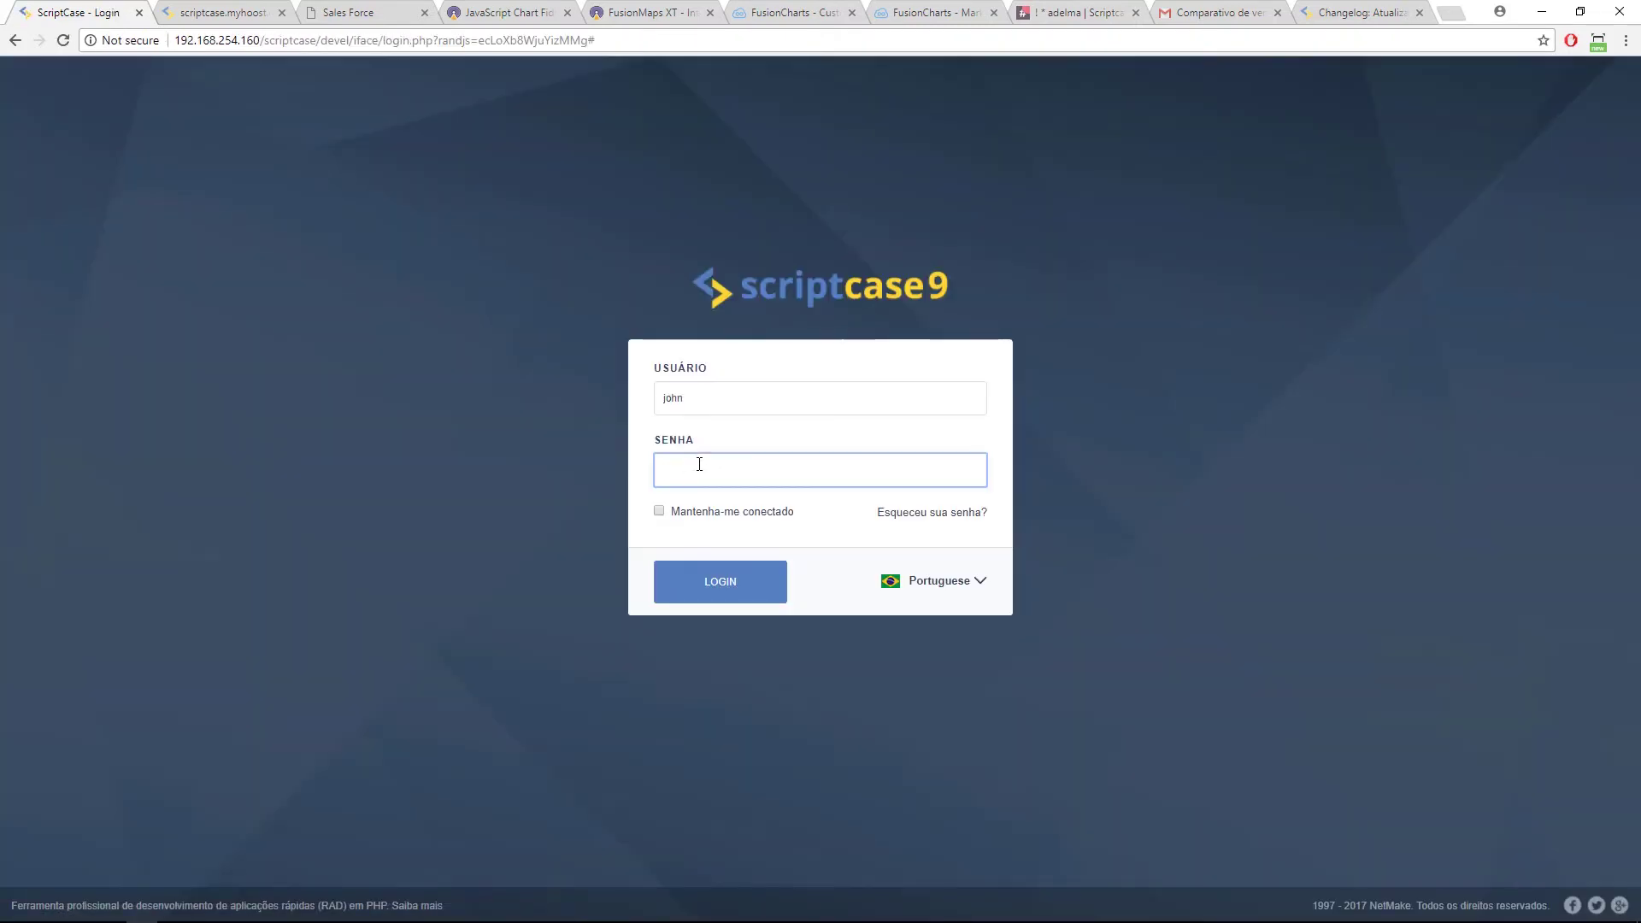
key(Return)
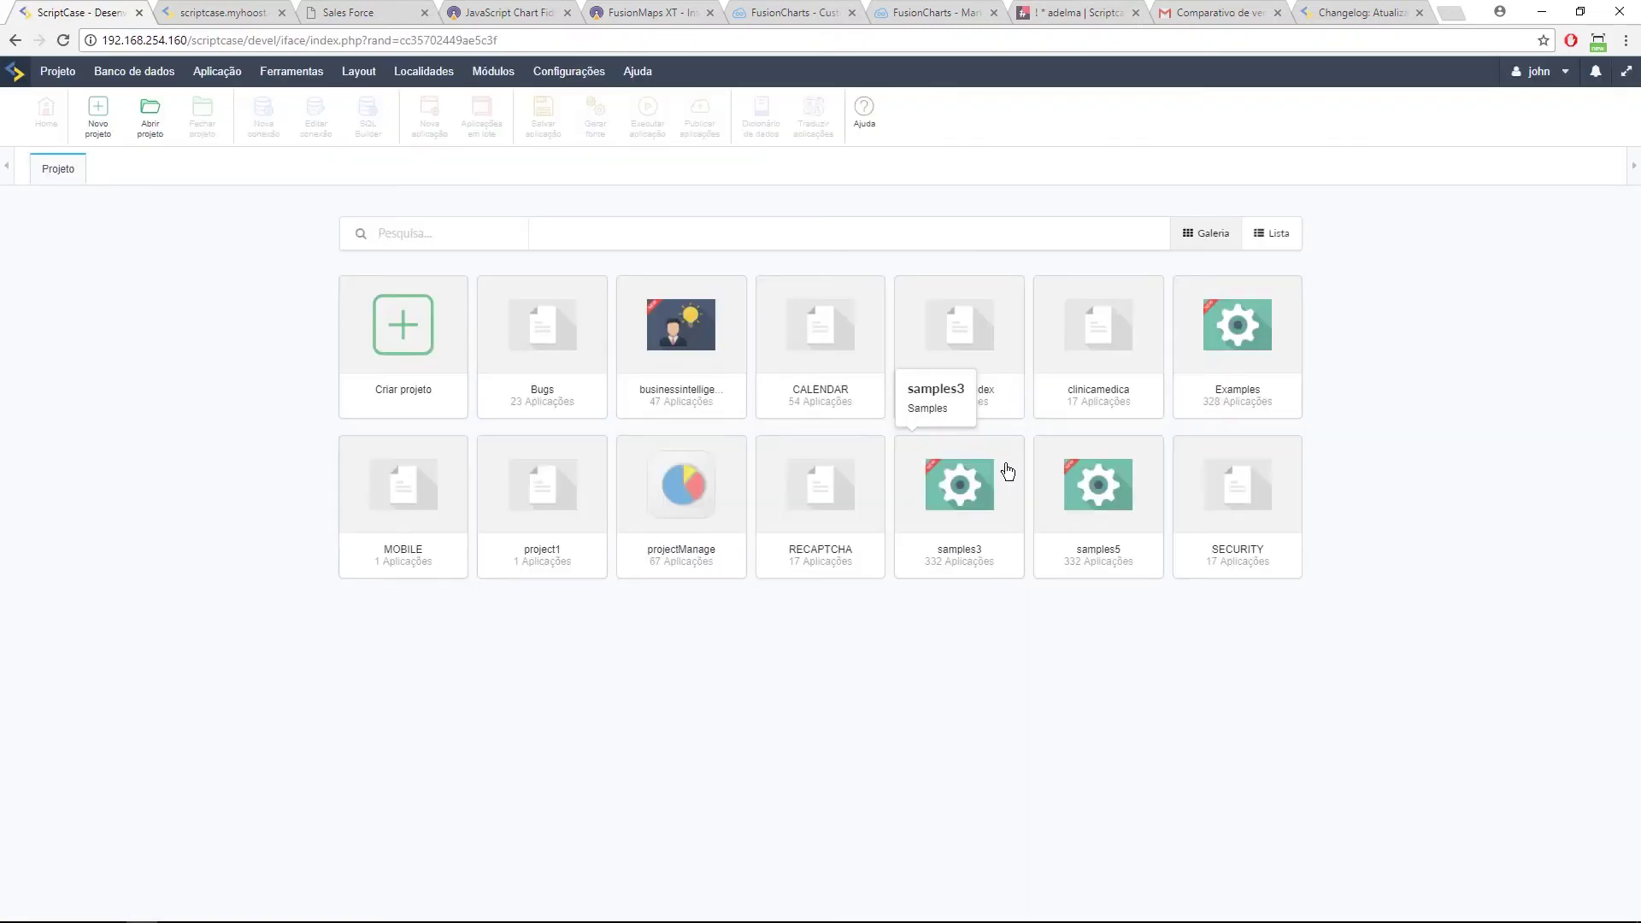
Step: In the running calendar app, open the teste event and exit its editing form
click(223, 12)
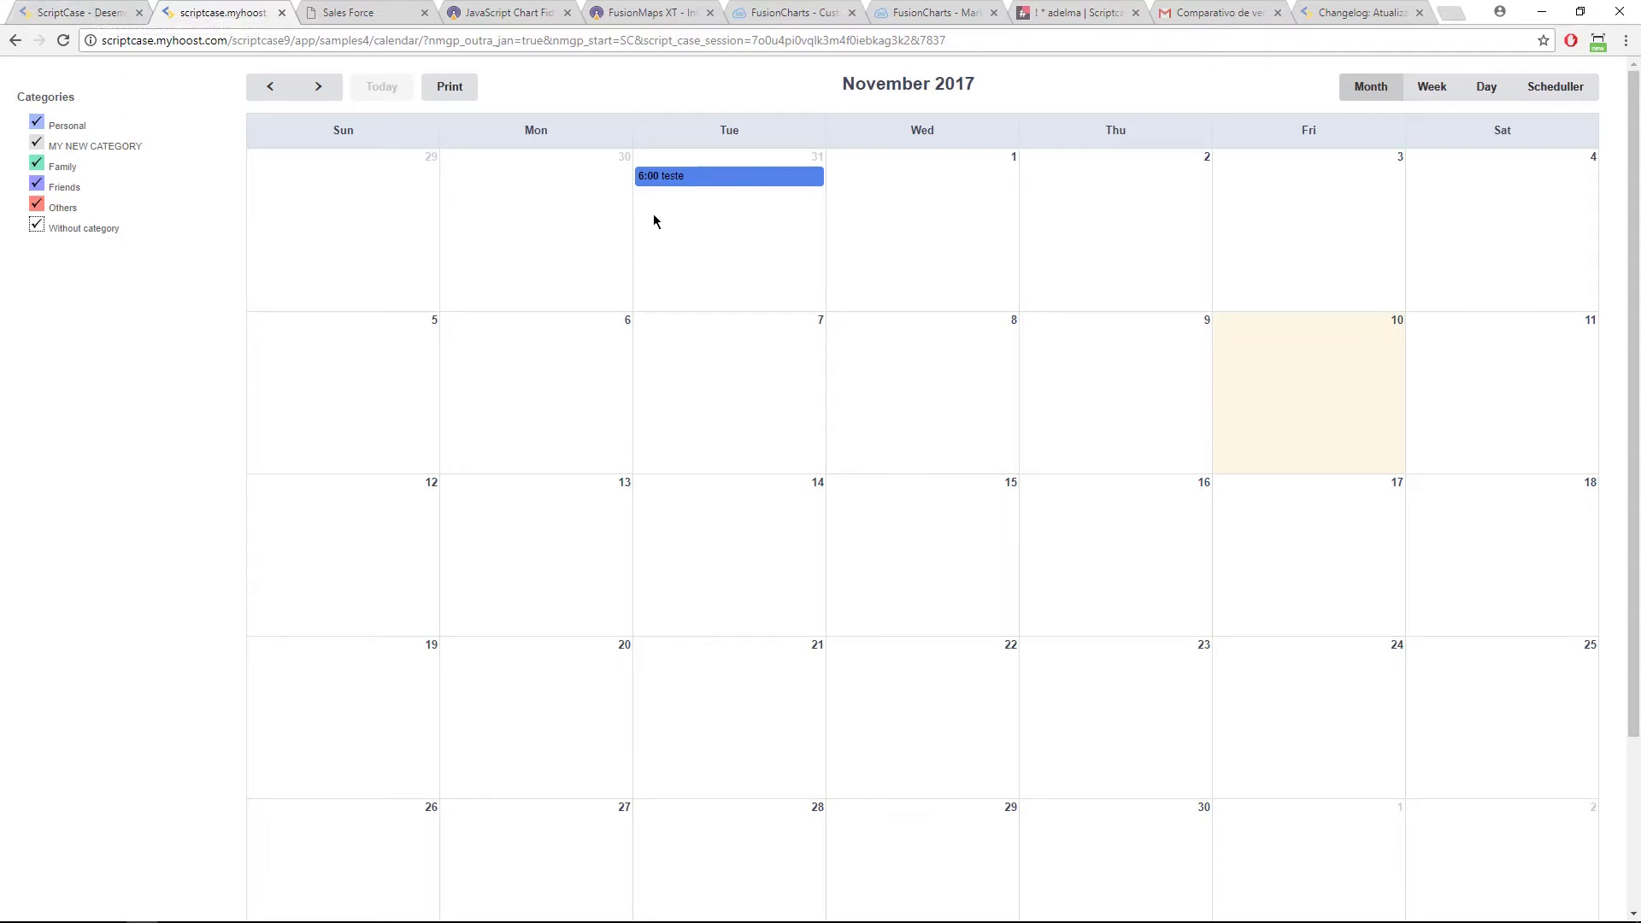
click(674, 177)
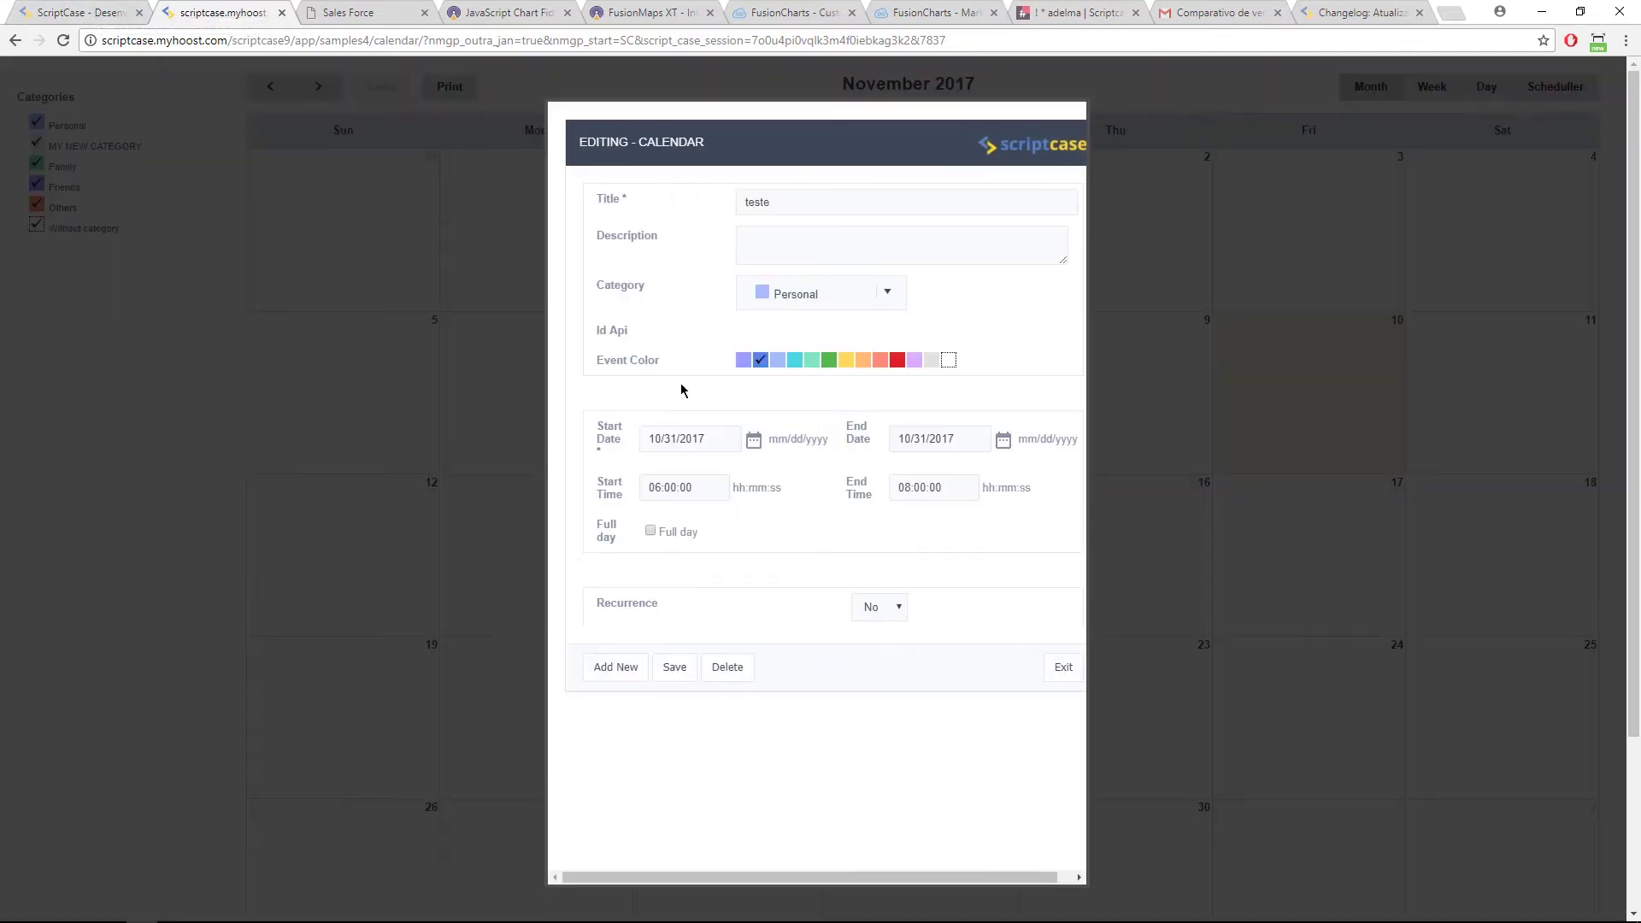
click(1063, 669)
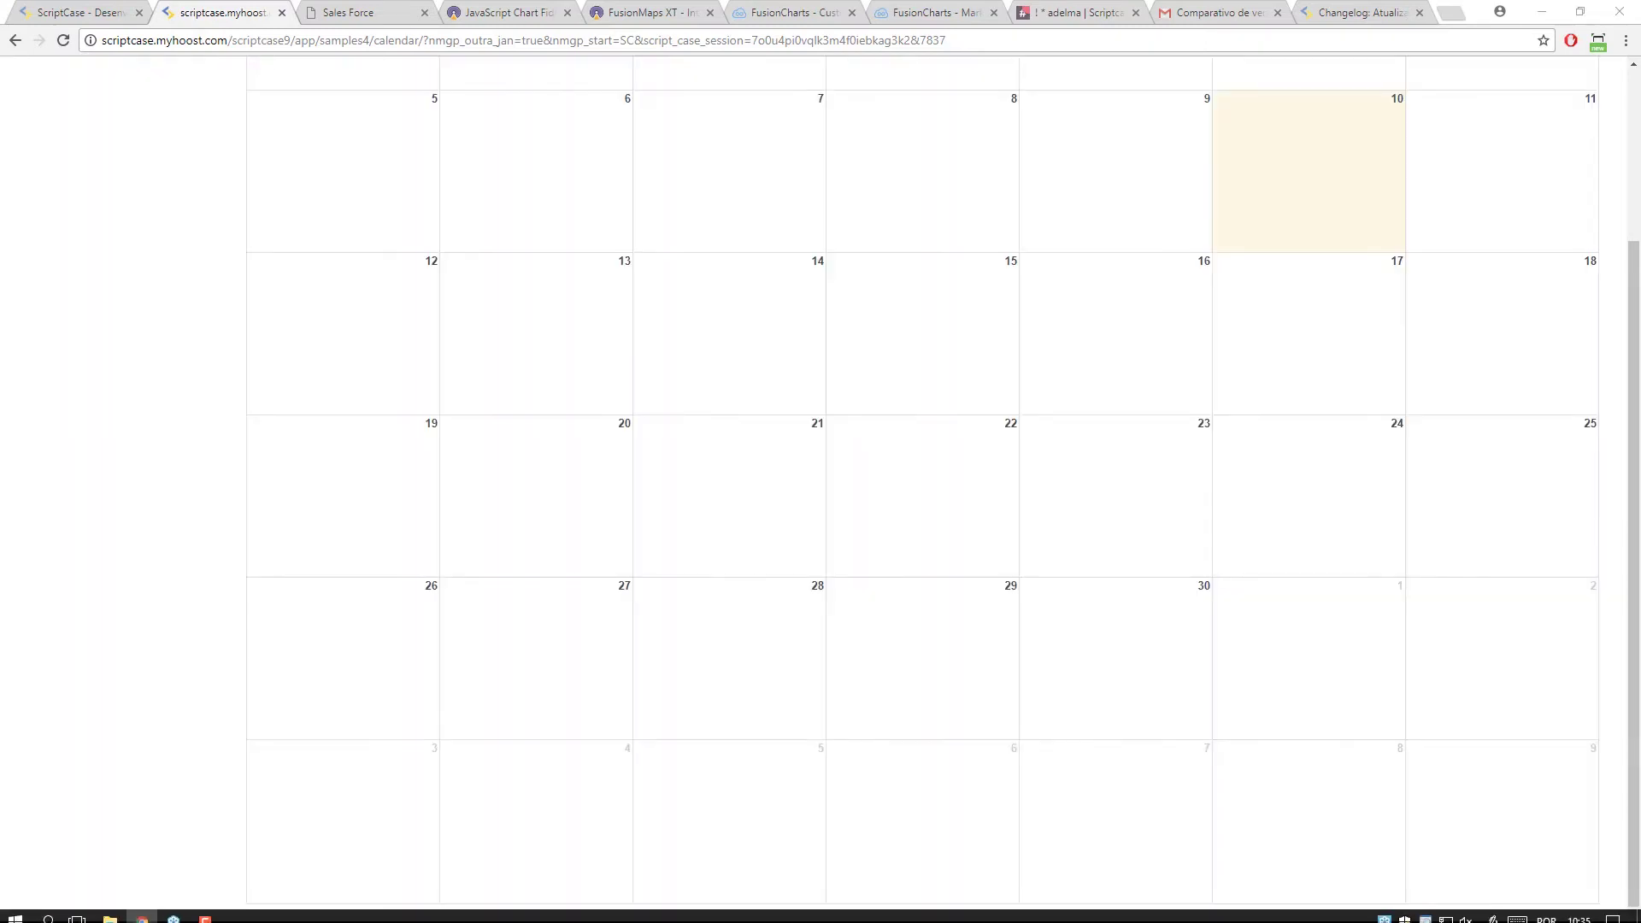
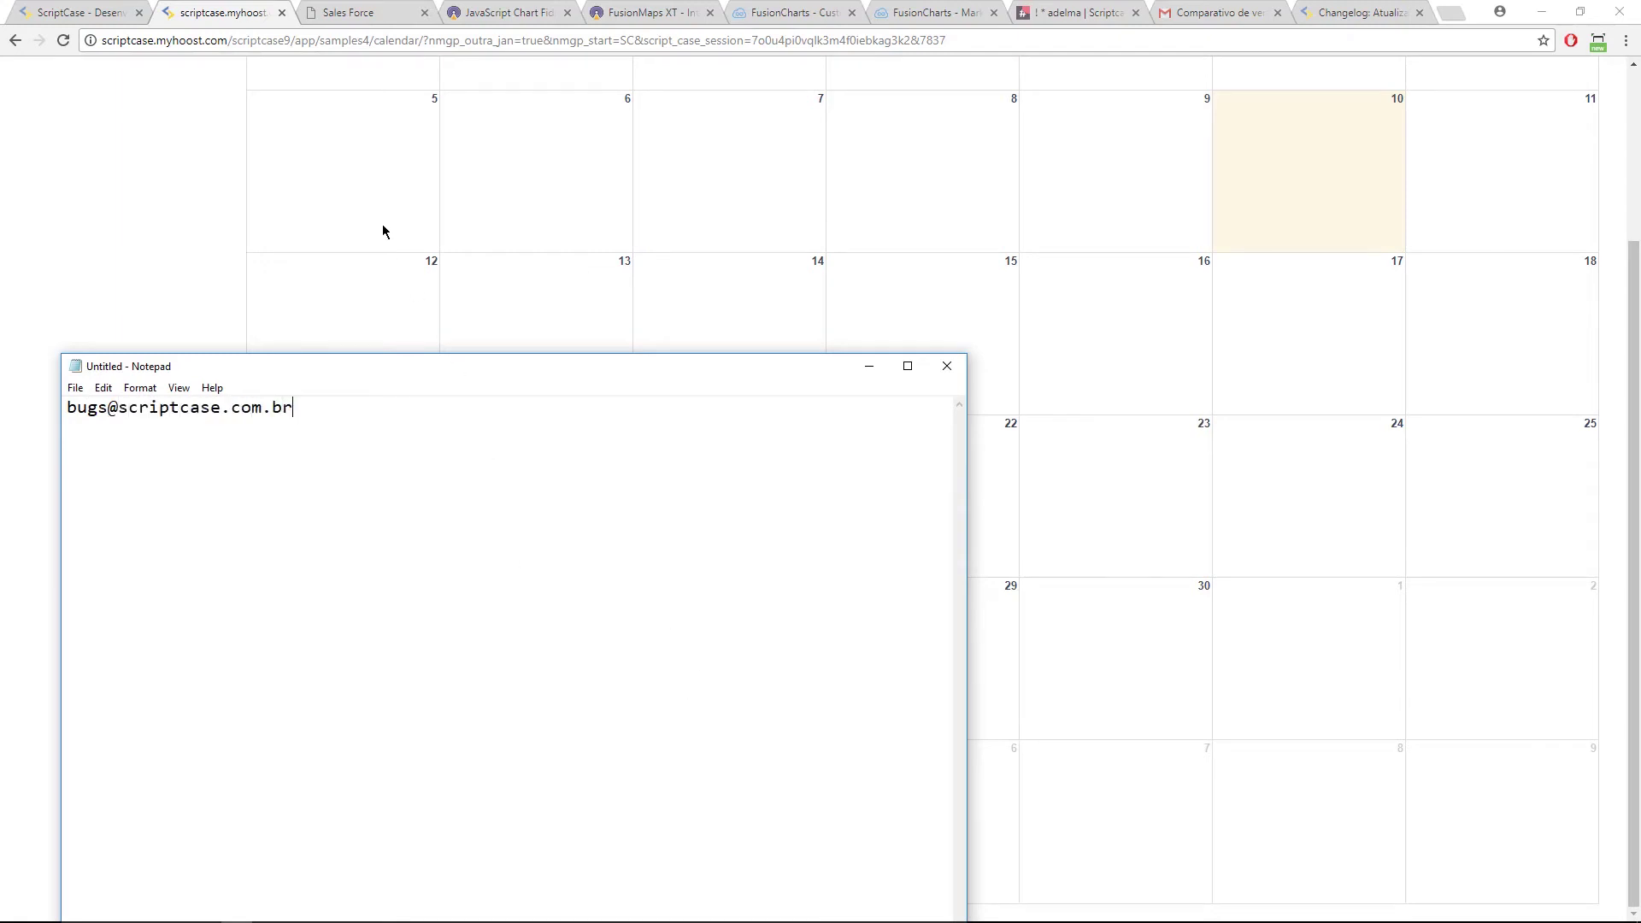
Step: Note the support bug-report e-mail address in Notepad, then return to the November calendar page
click(174, 186)
scroll(303, 242, up, 3)
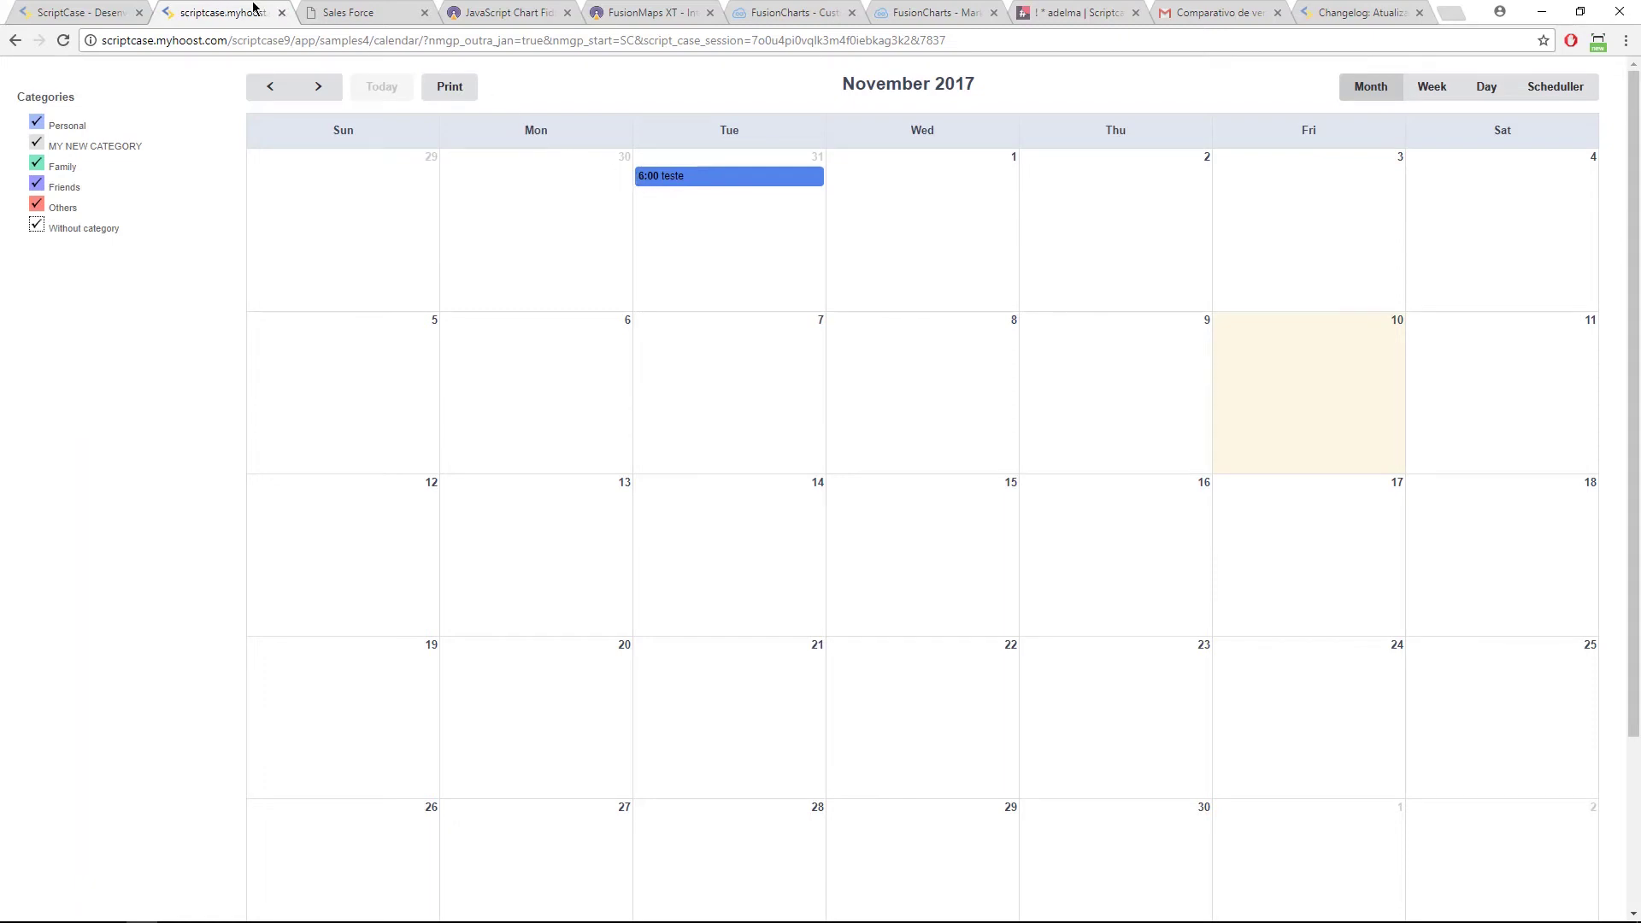
Step: Open the CALENDAR project from the ScriptCase project gallery to list its applications
click(114, 7)
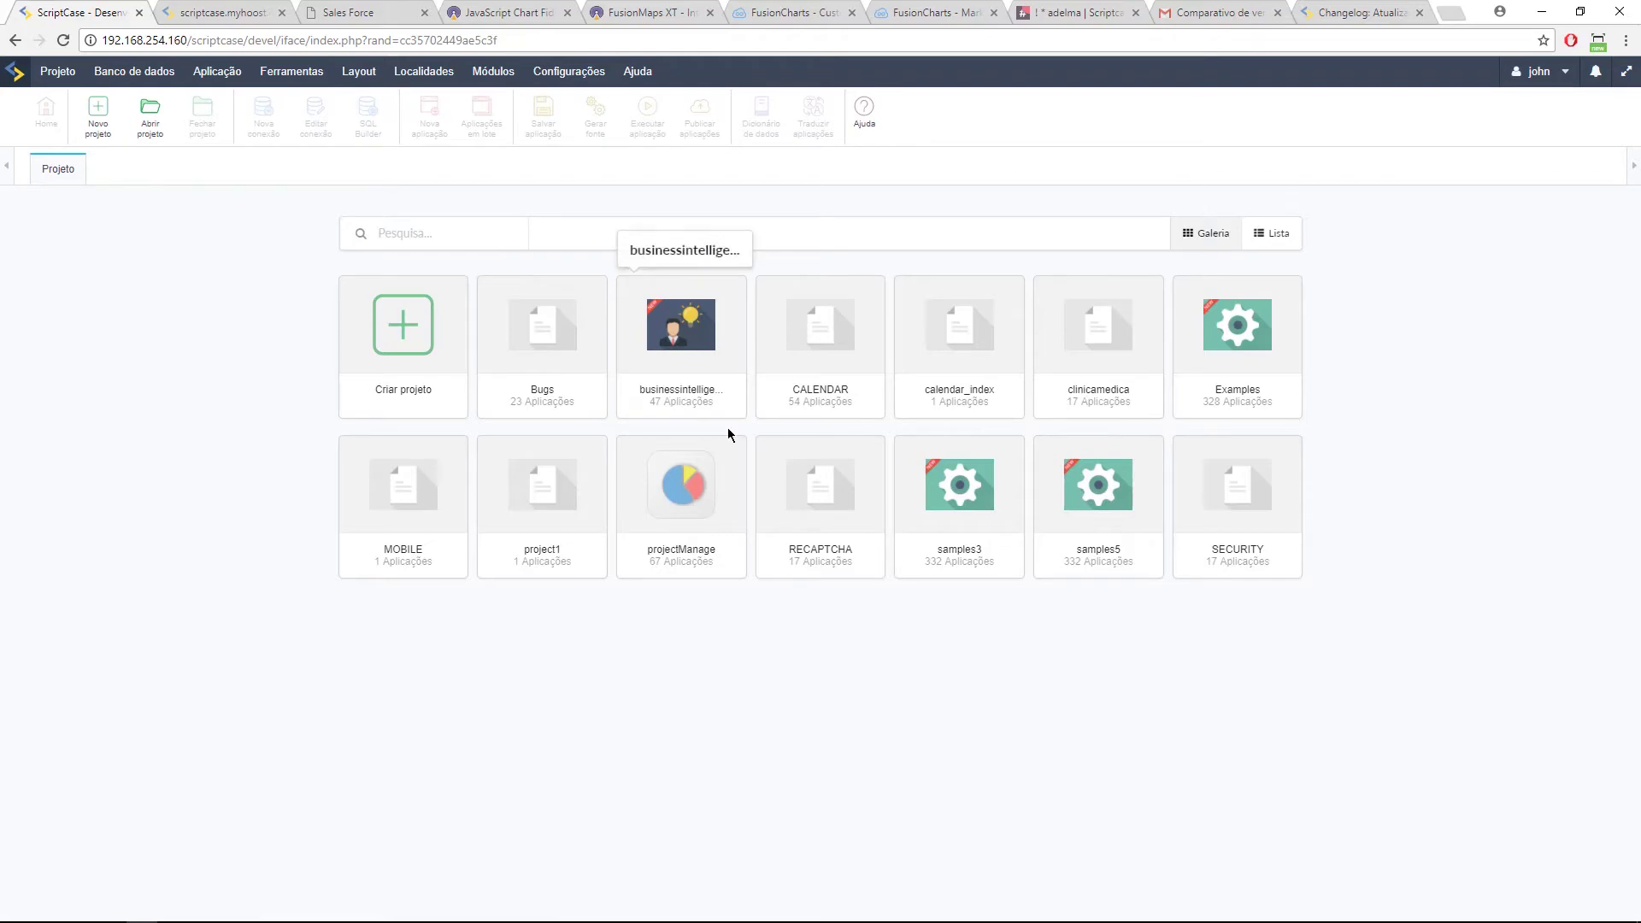
click(812, 335)
scroll(342, 512, down, 10)
Step: Open calendar51, view its API do Google settings, and run the application
click(312, 709)
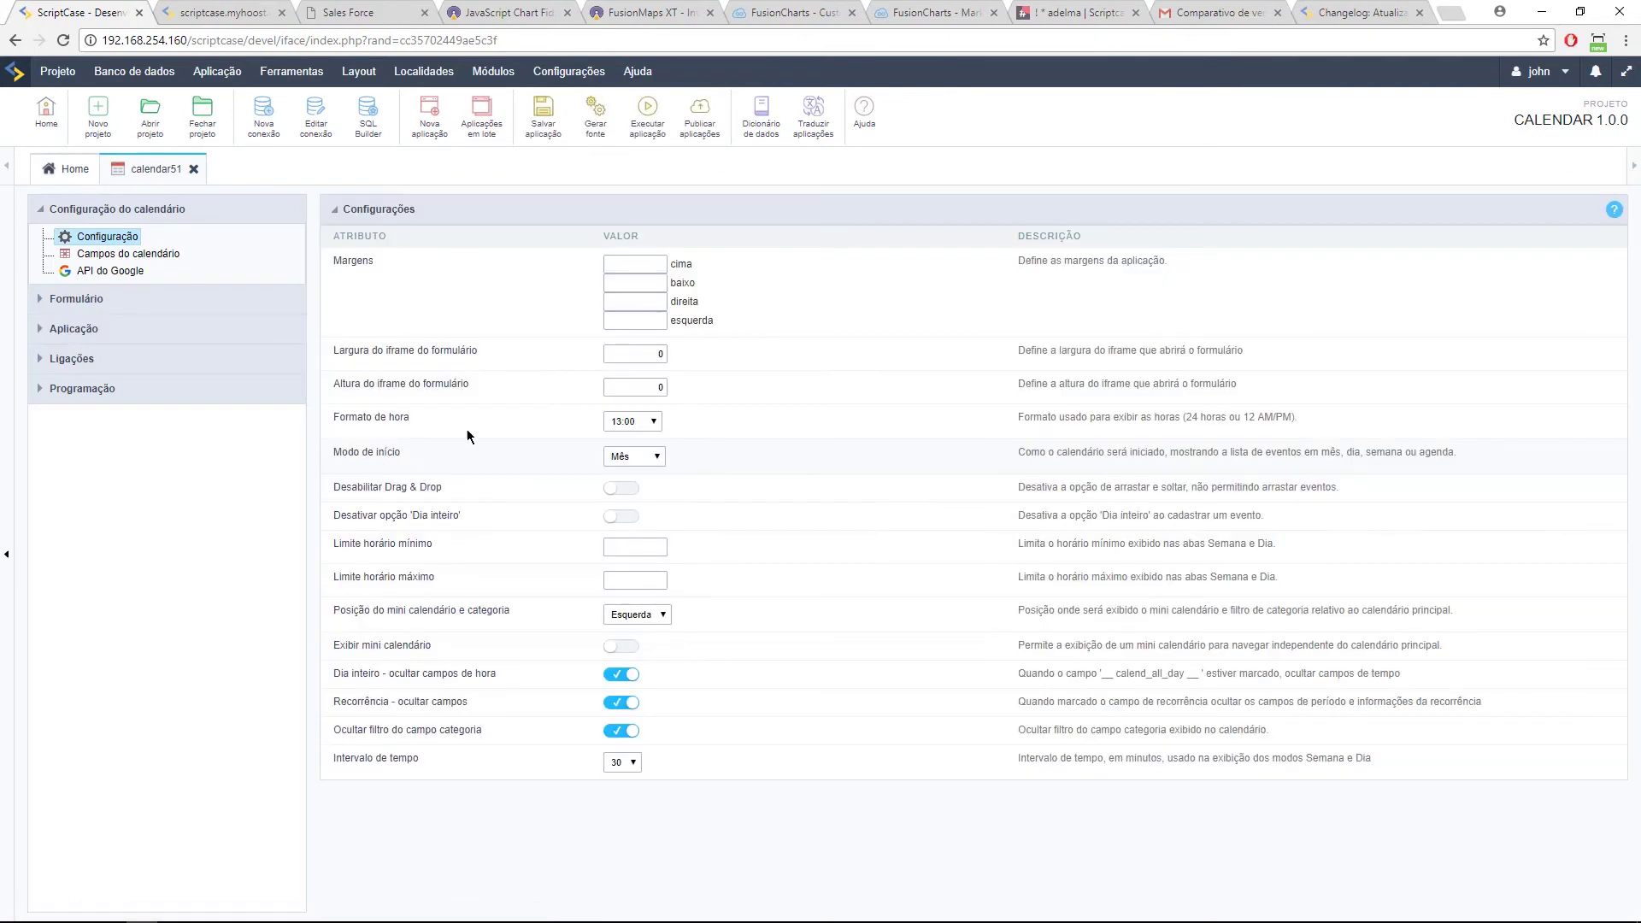
click(120, 270)
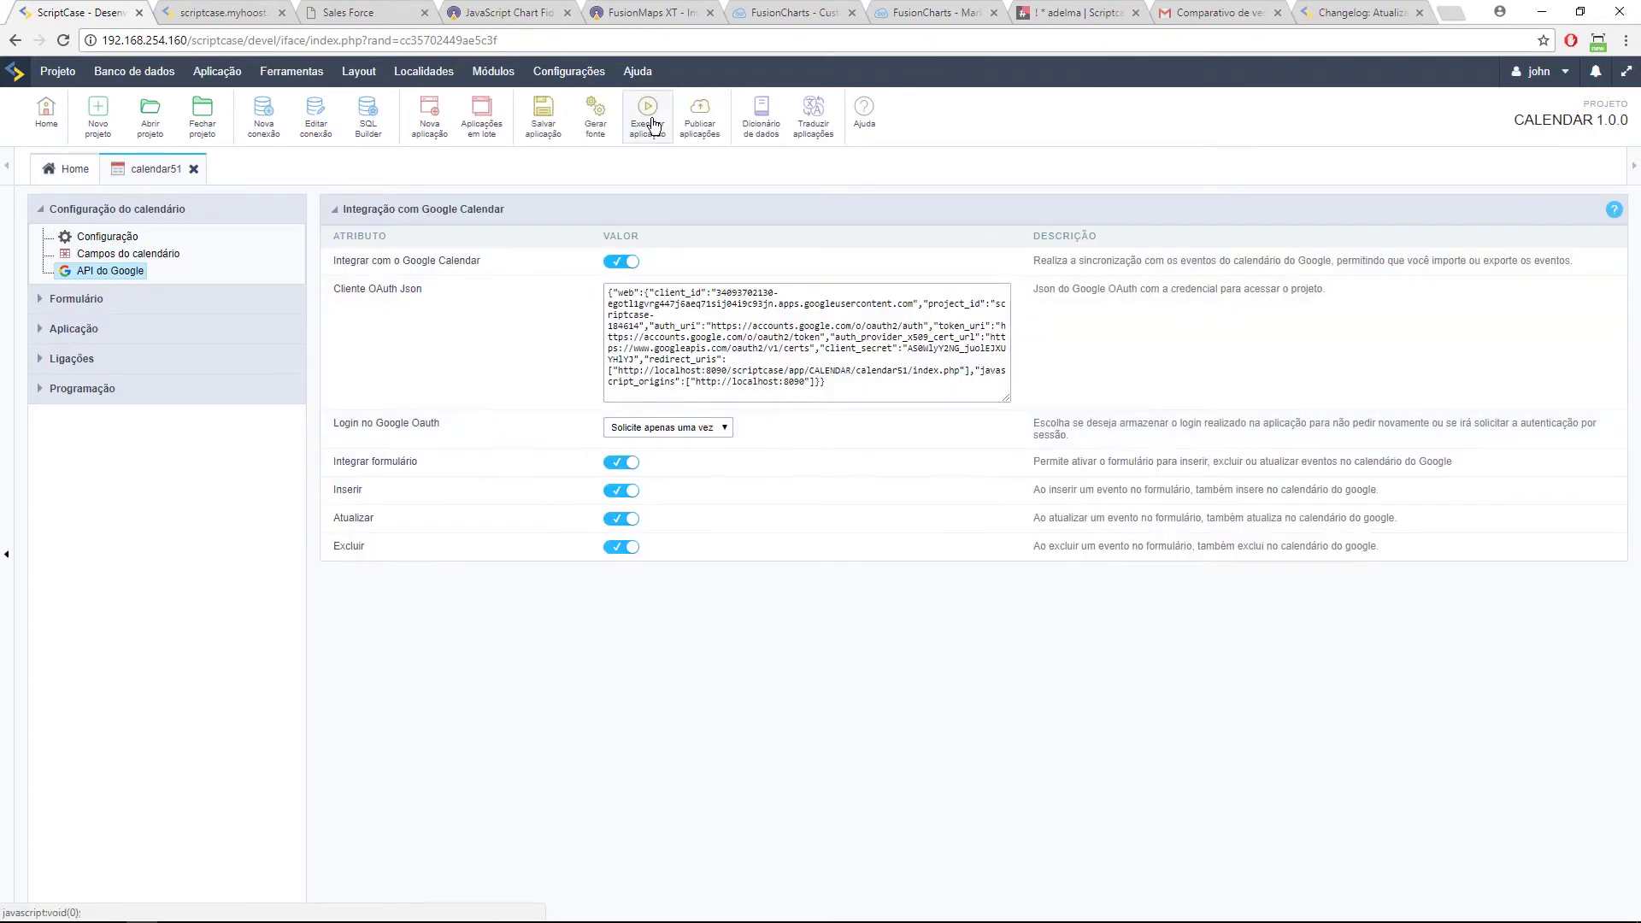
click(639, 123)
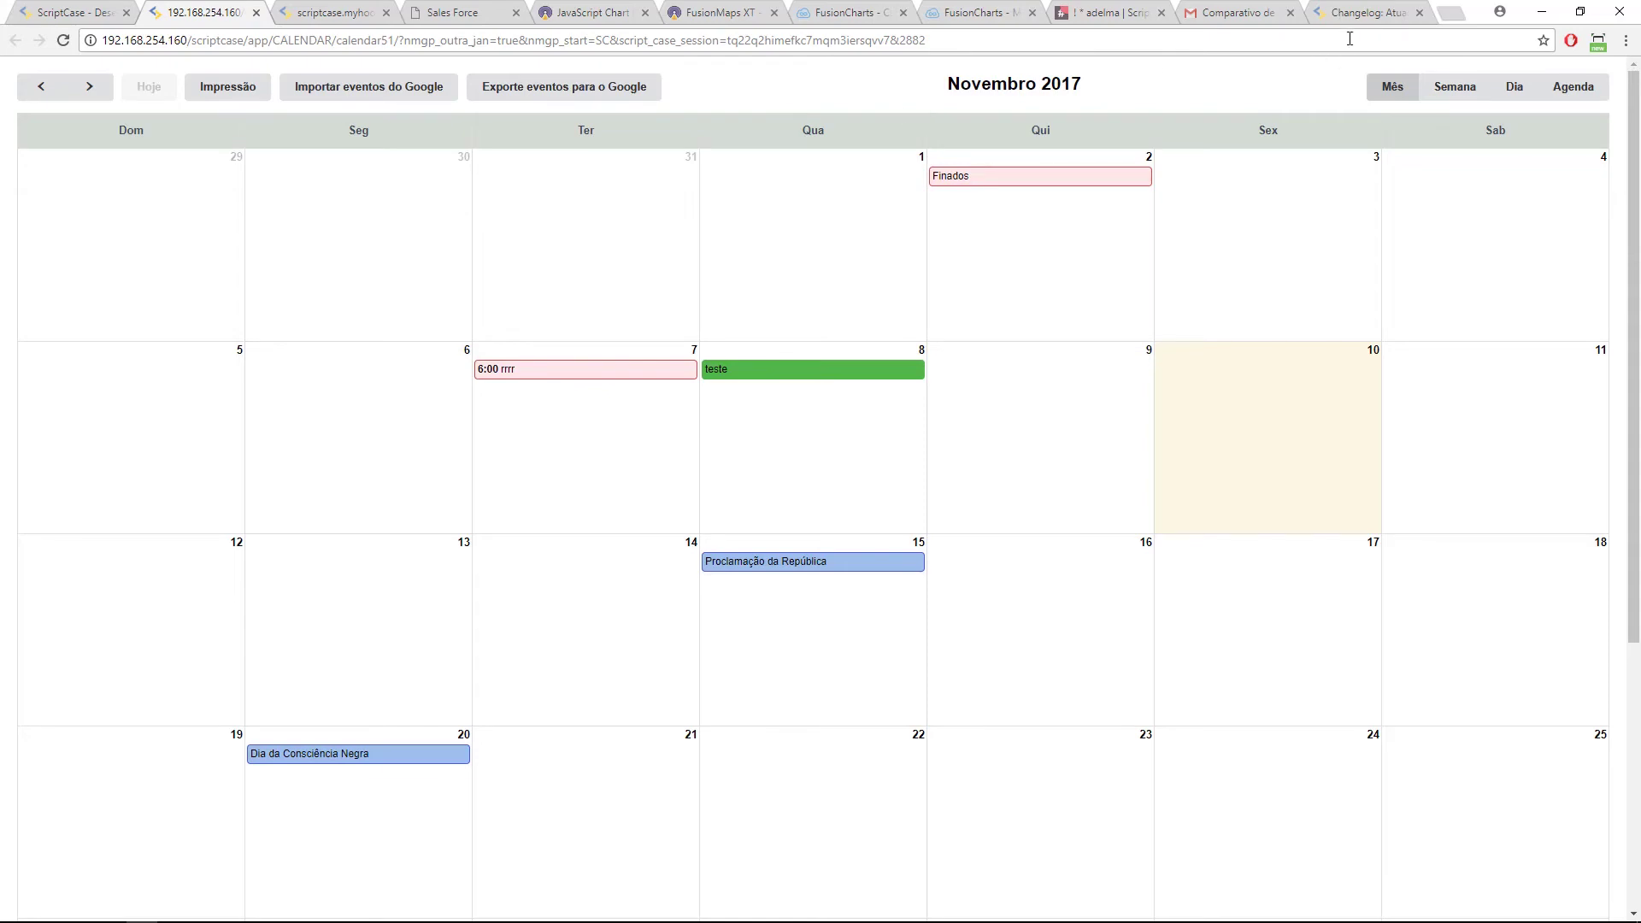
Step: Return to the running calendar51 tab and start Importar eventos do Google
click(1384, 17)
scroll(809, 247, up, 20)
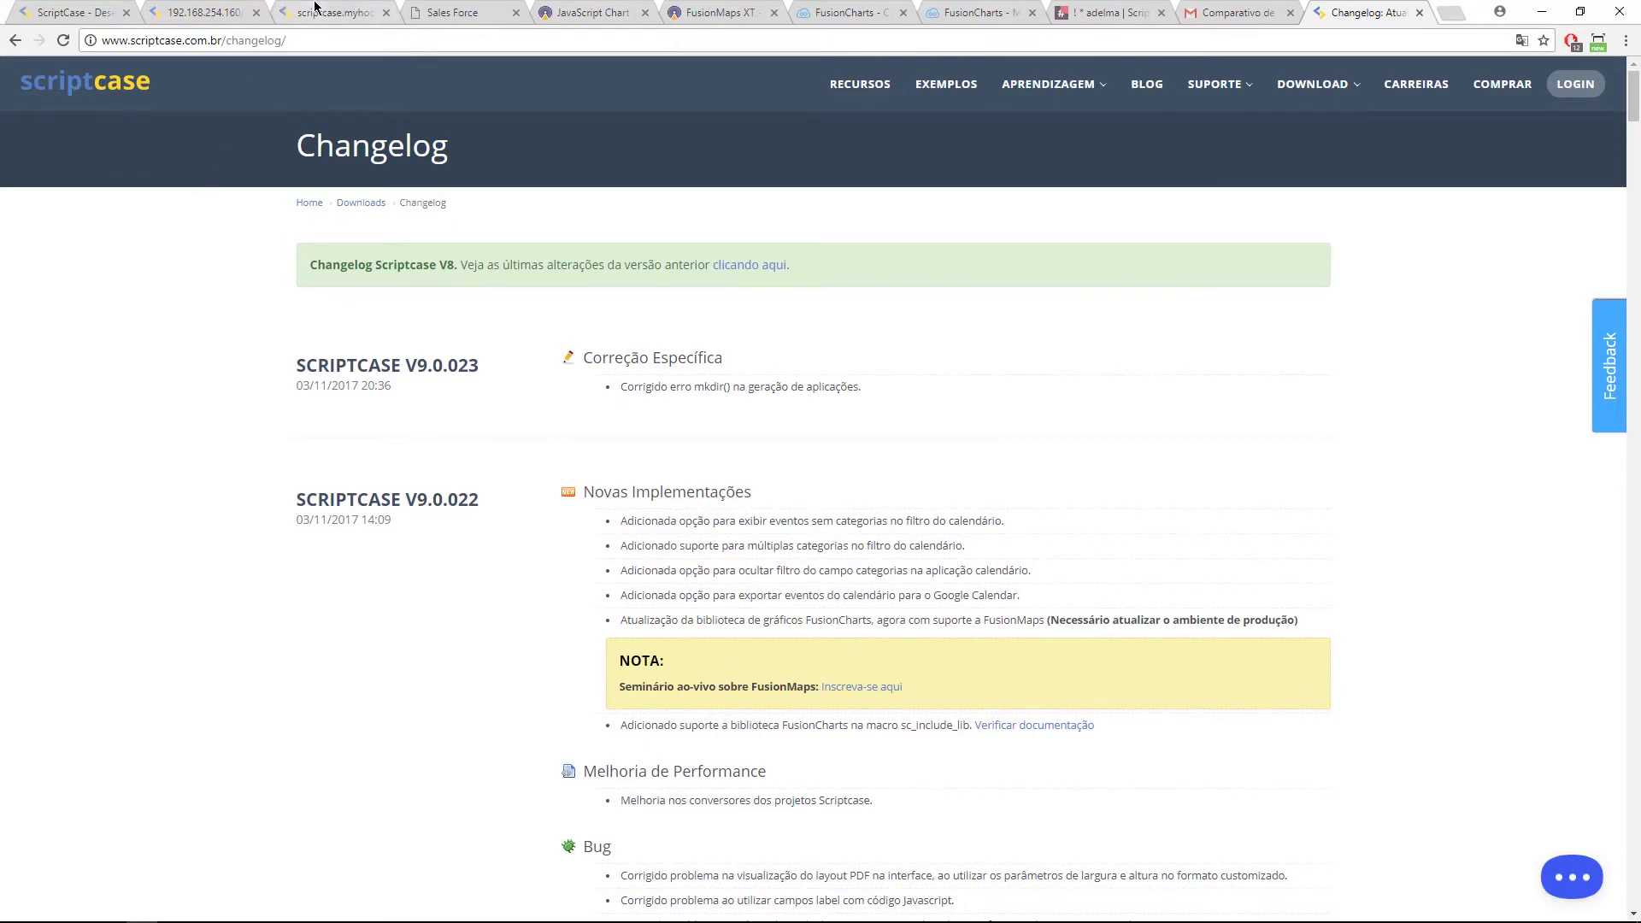
click(338, 12)
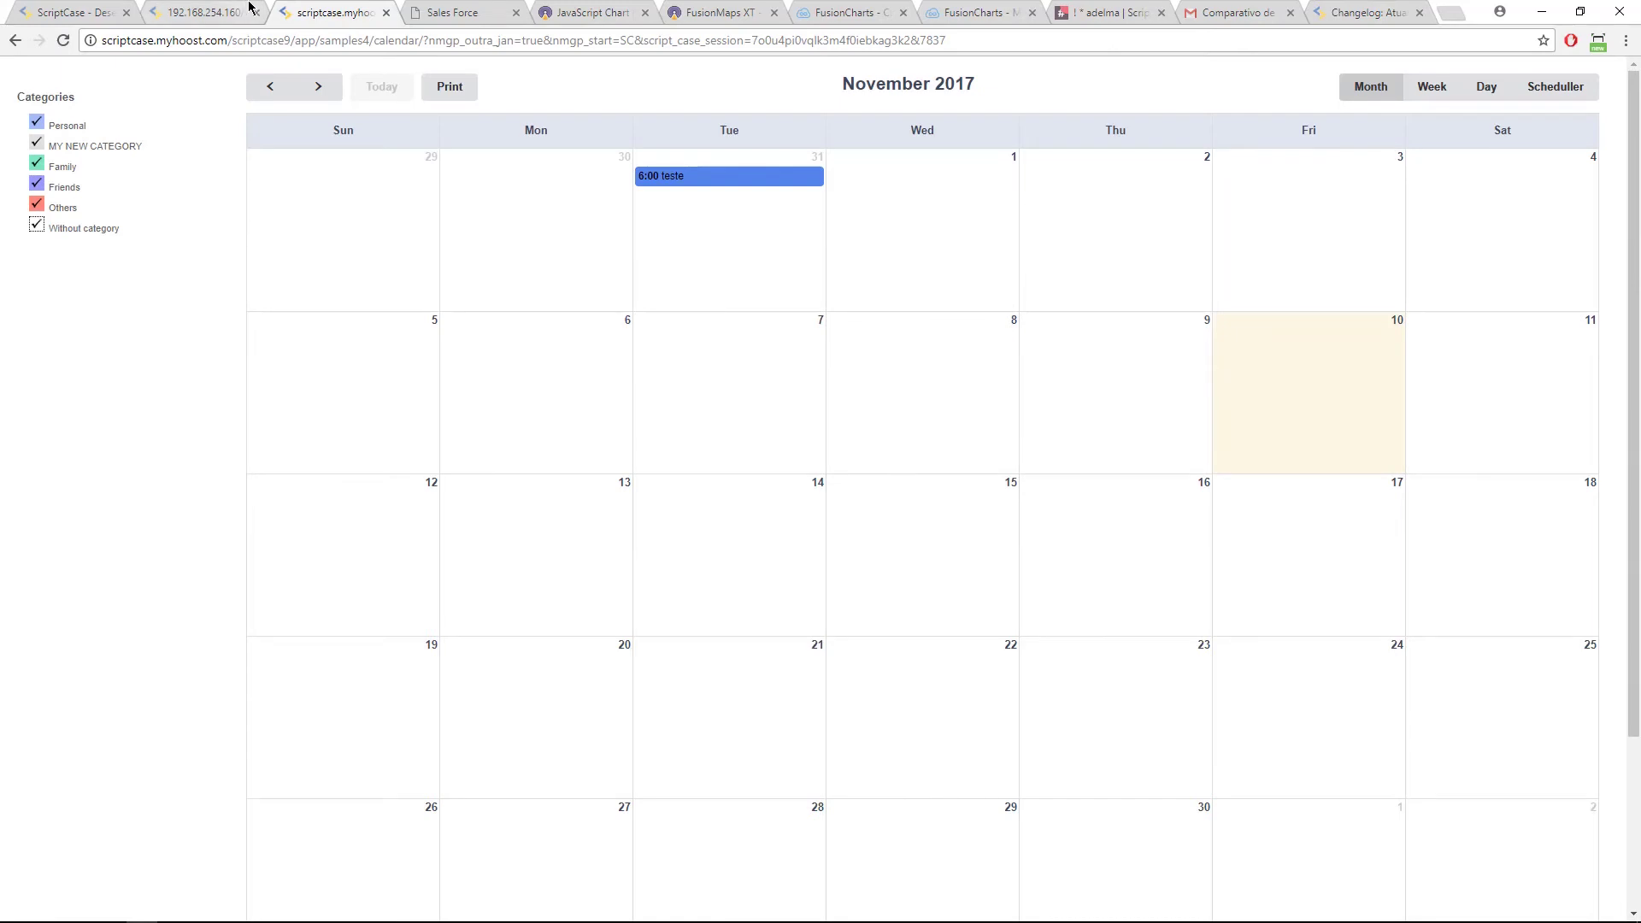
click(205, 12)
click(393, 100)
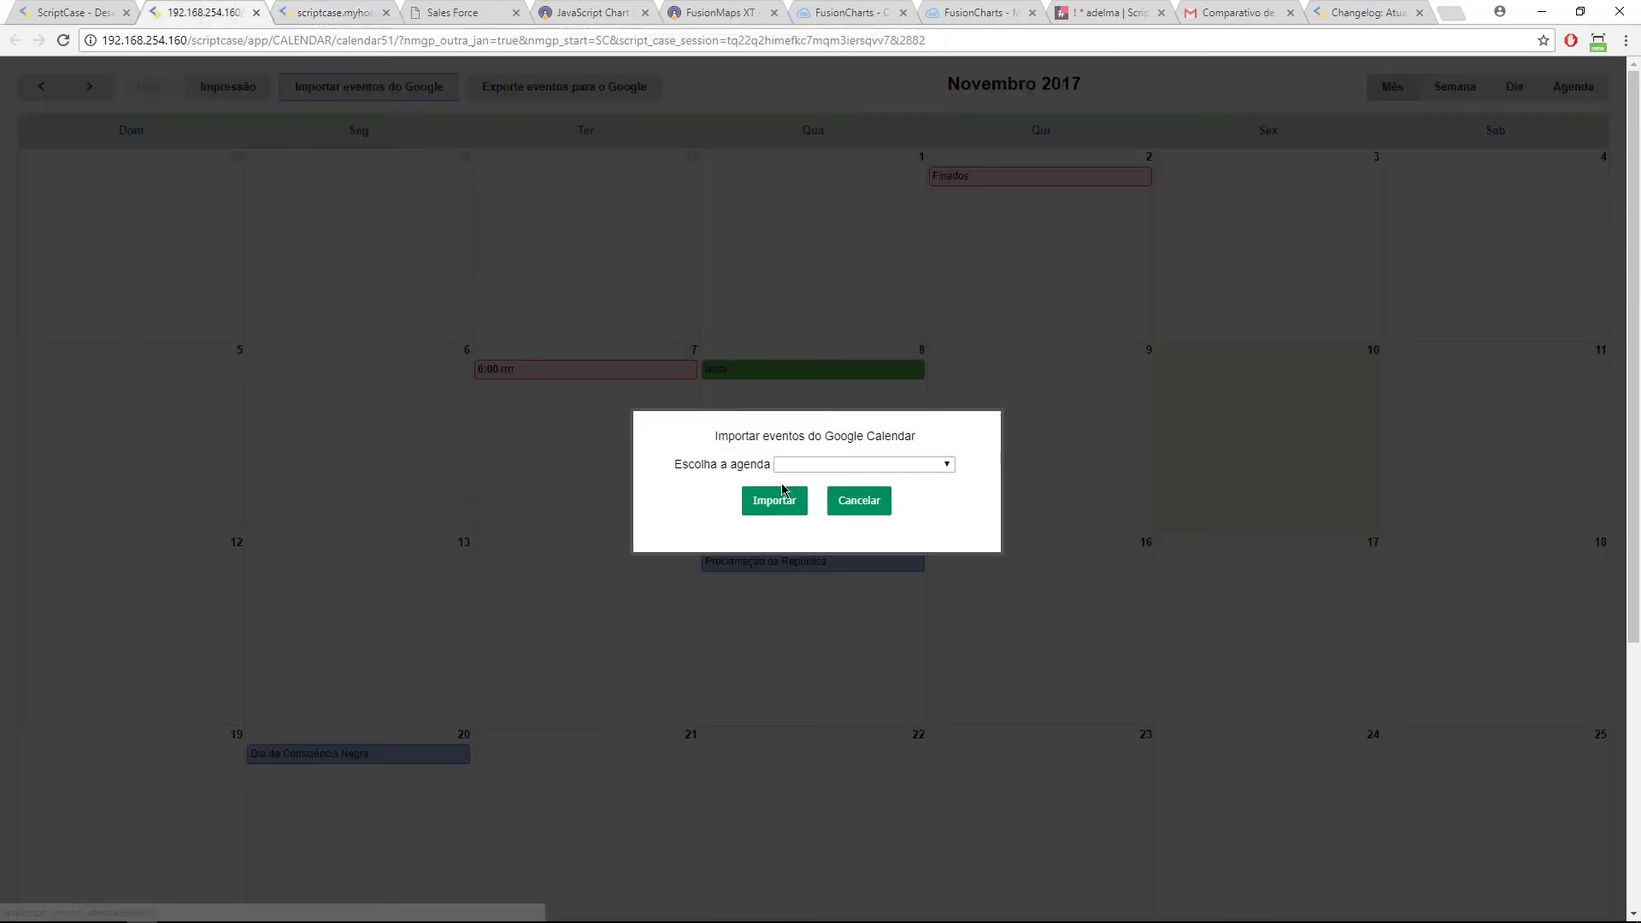
Step: Inspect the list of Google calendars to import from, then cancel the import
click(833, 466)
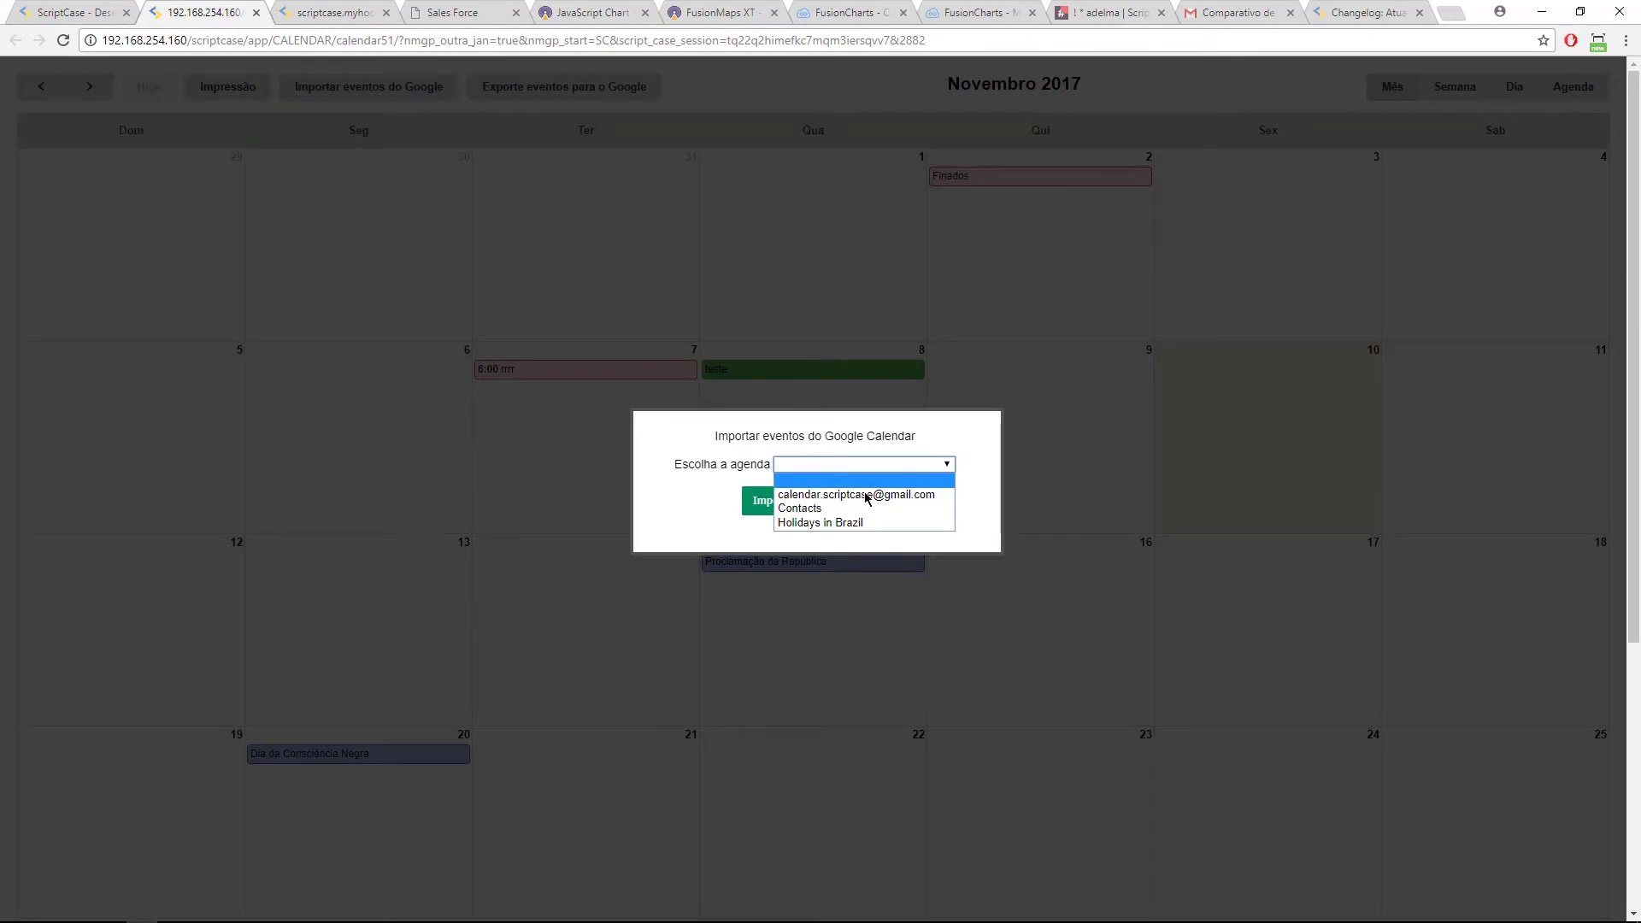
key(Escape)
click(859, 501)
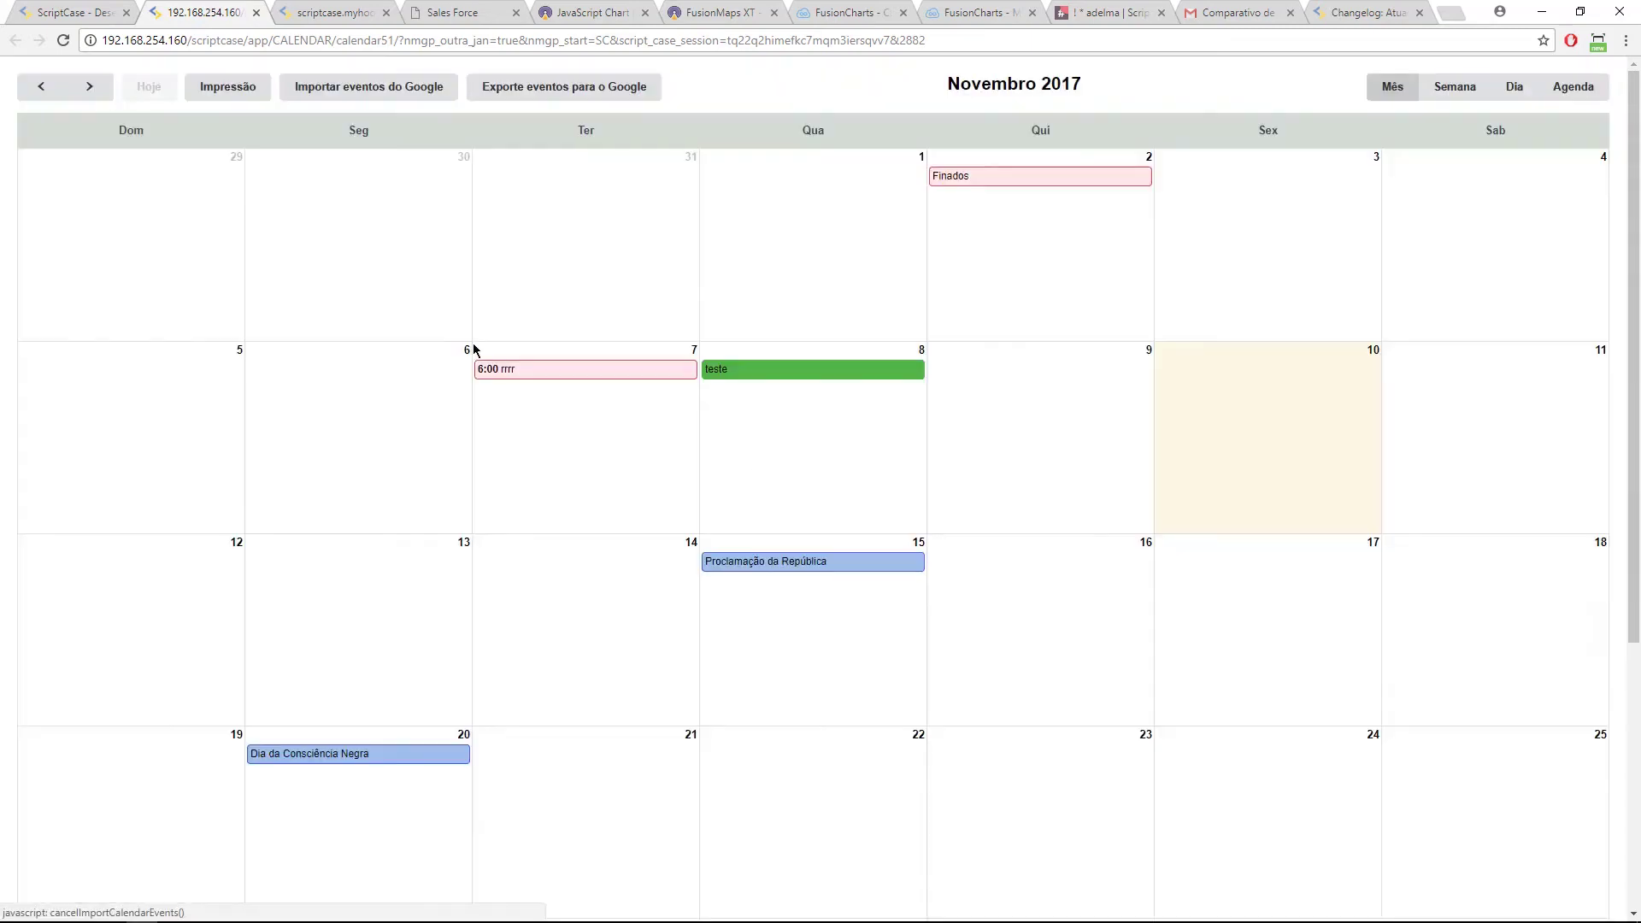
Step: Review the Exporte eventos para o Google options with the current calendar, then cancel the export
click(530, 90)
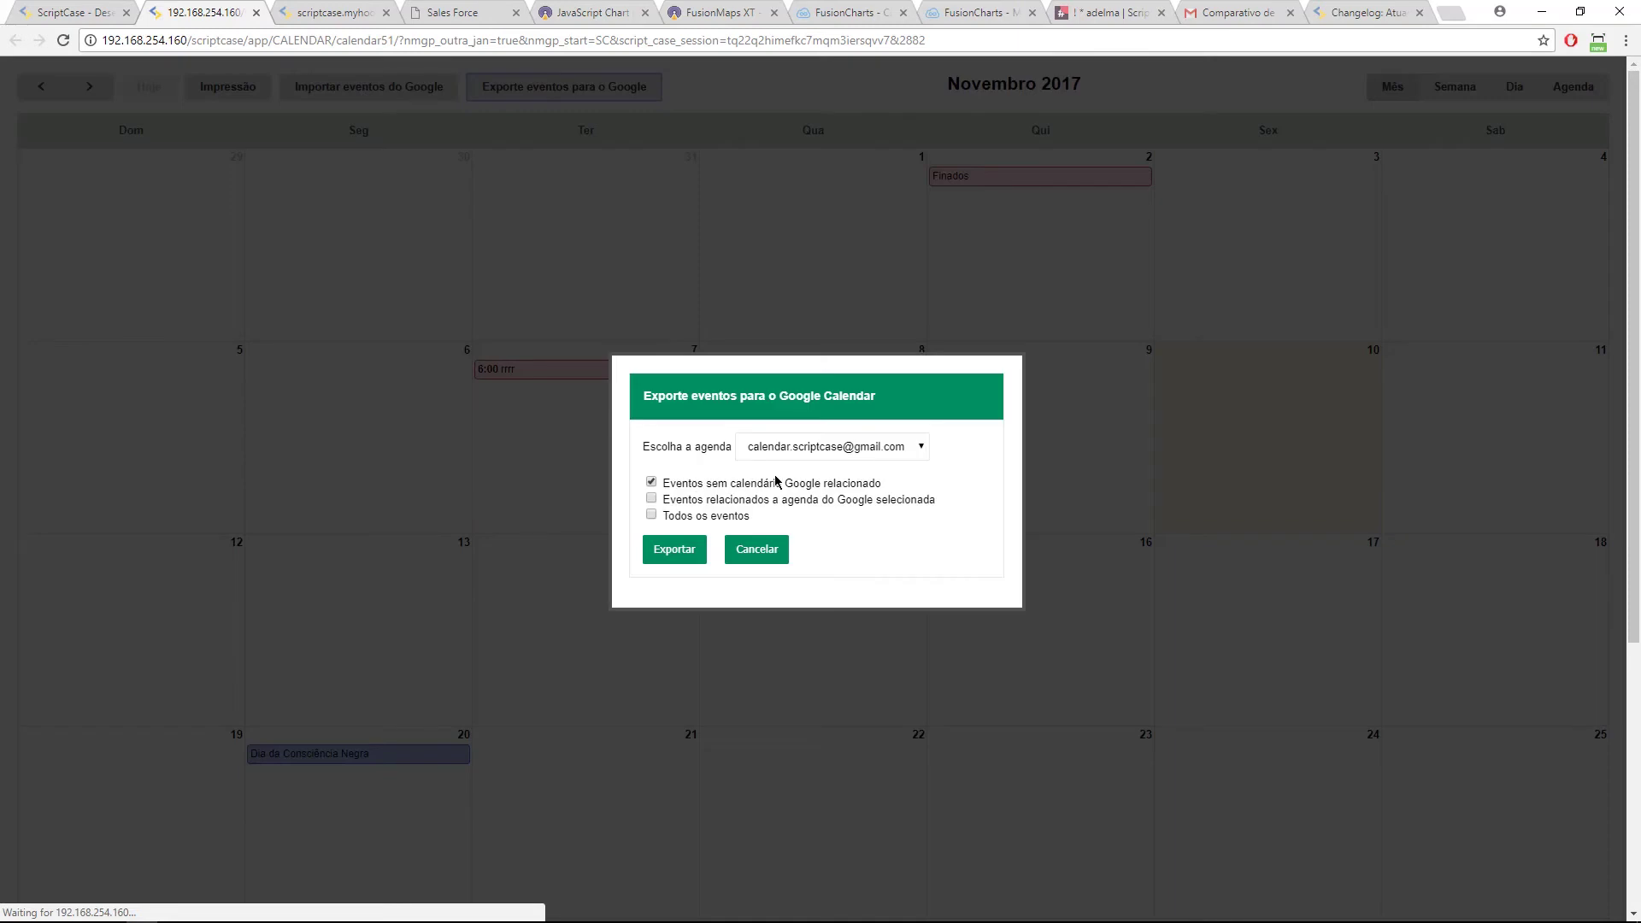
click(807, 444)
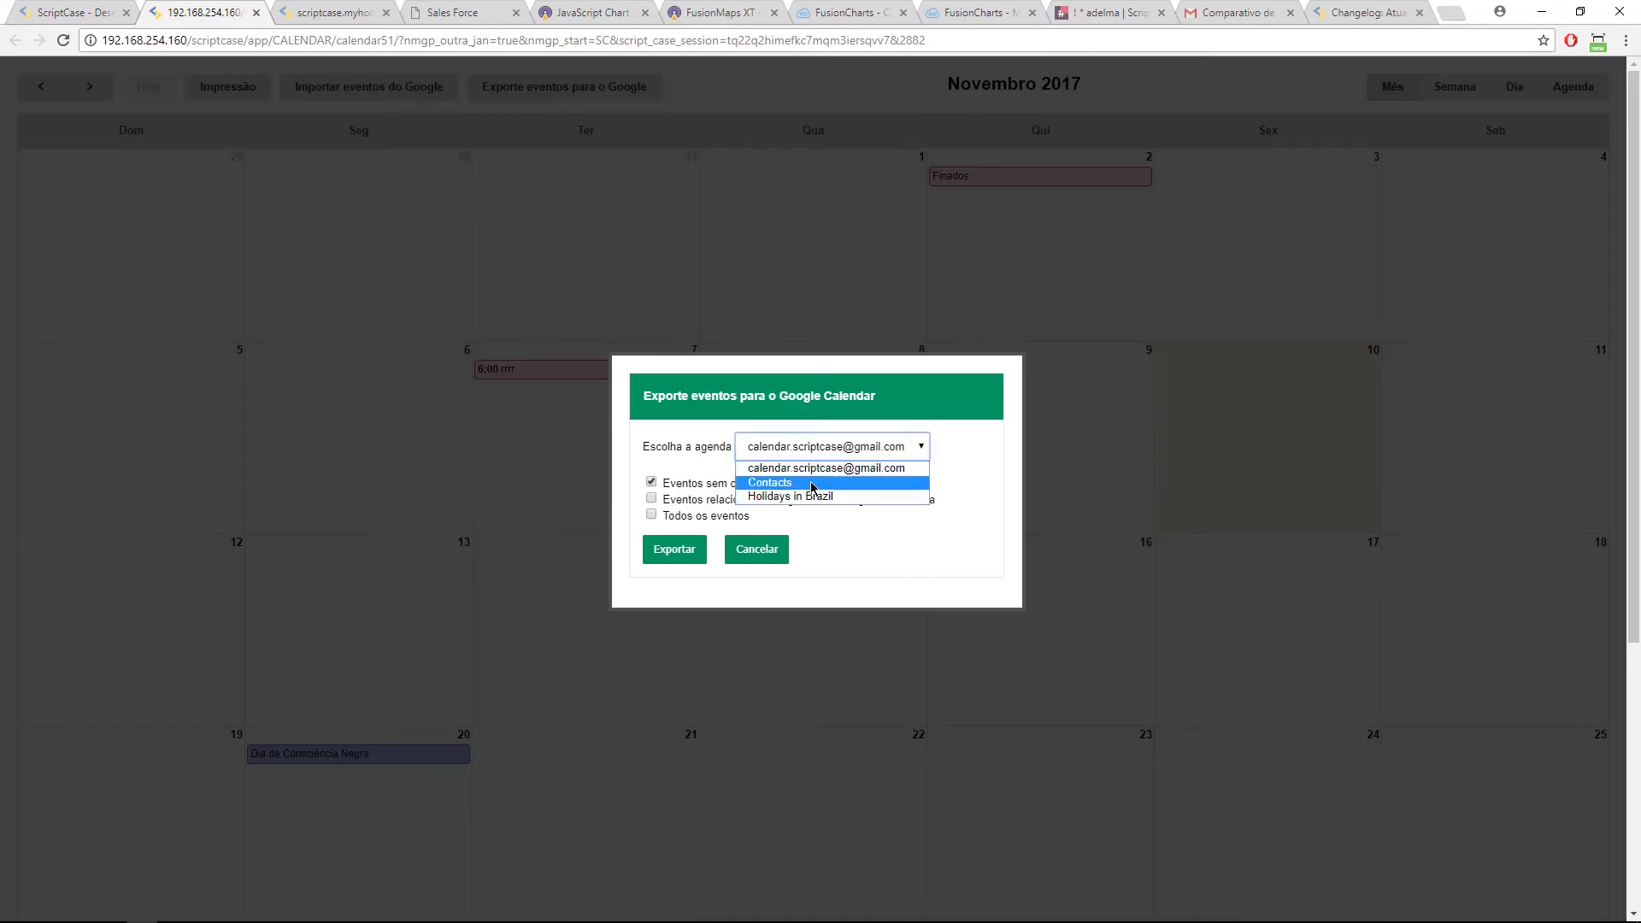
click(710, 463)
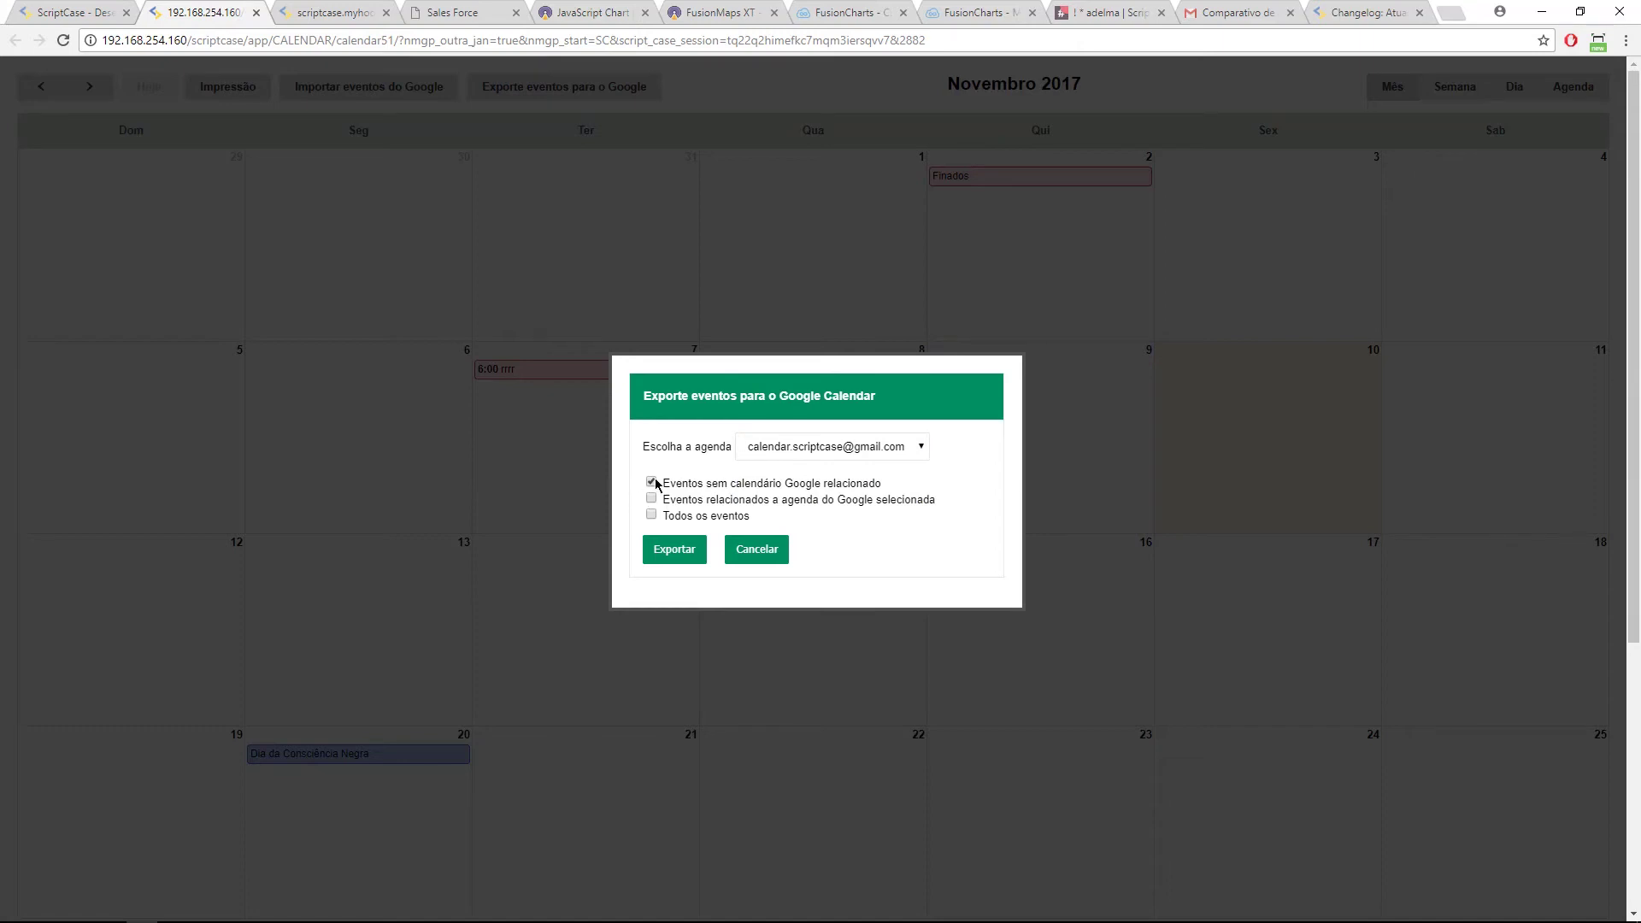
drag(689, 484, 810, 500)
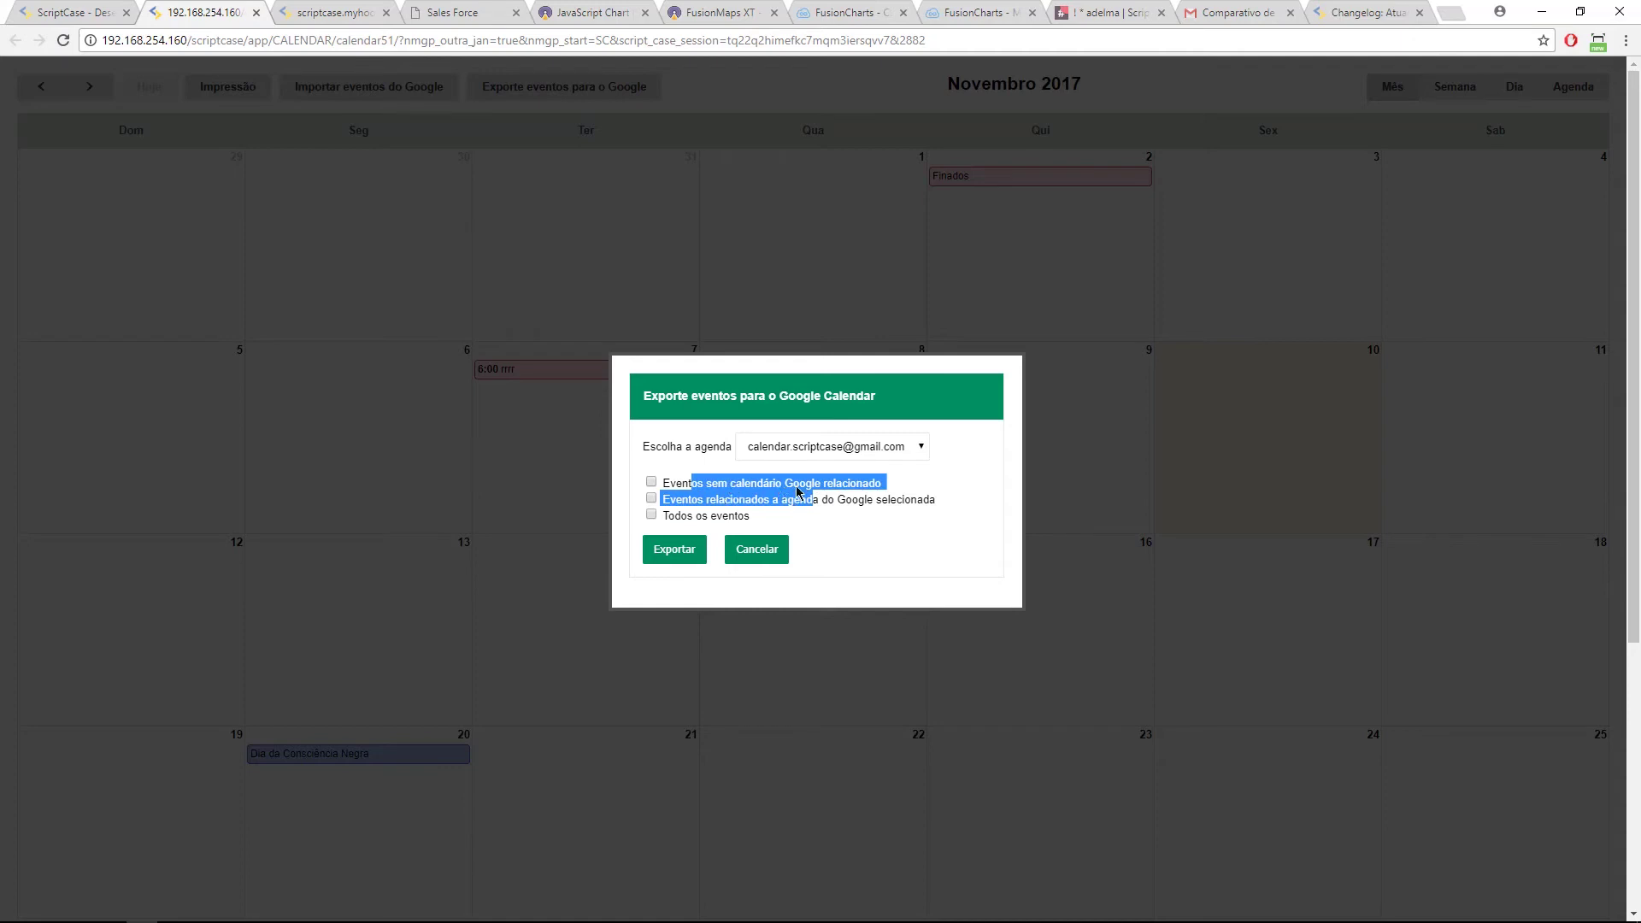
double_click(860, 486)
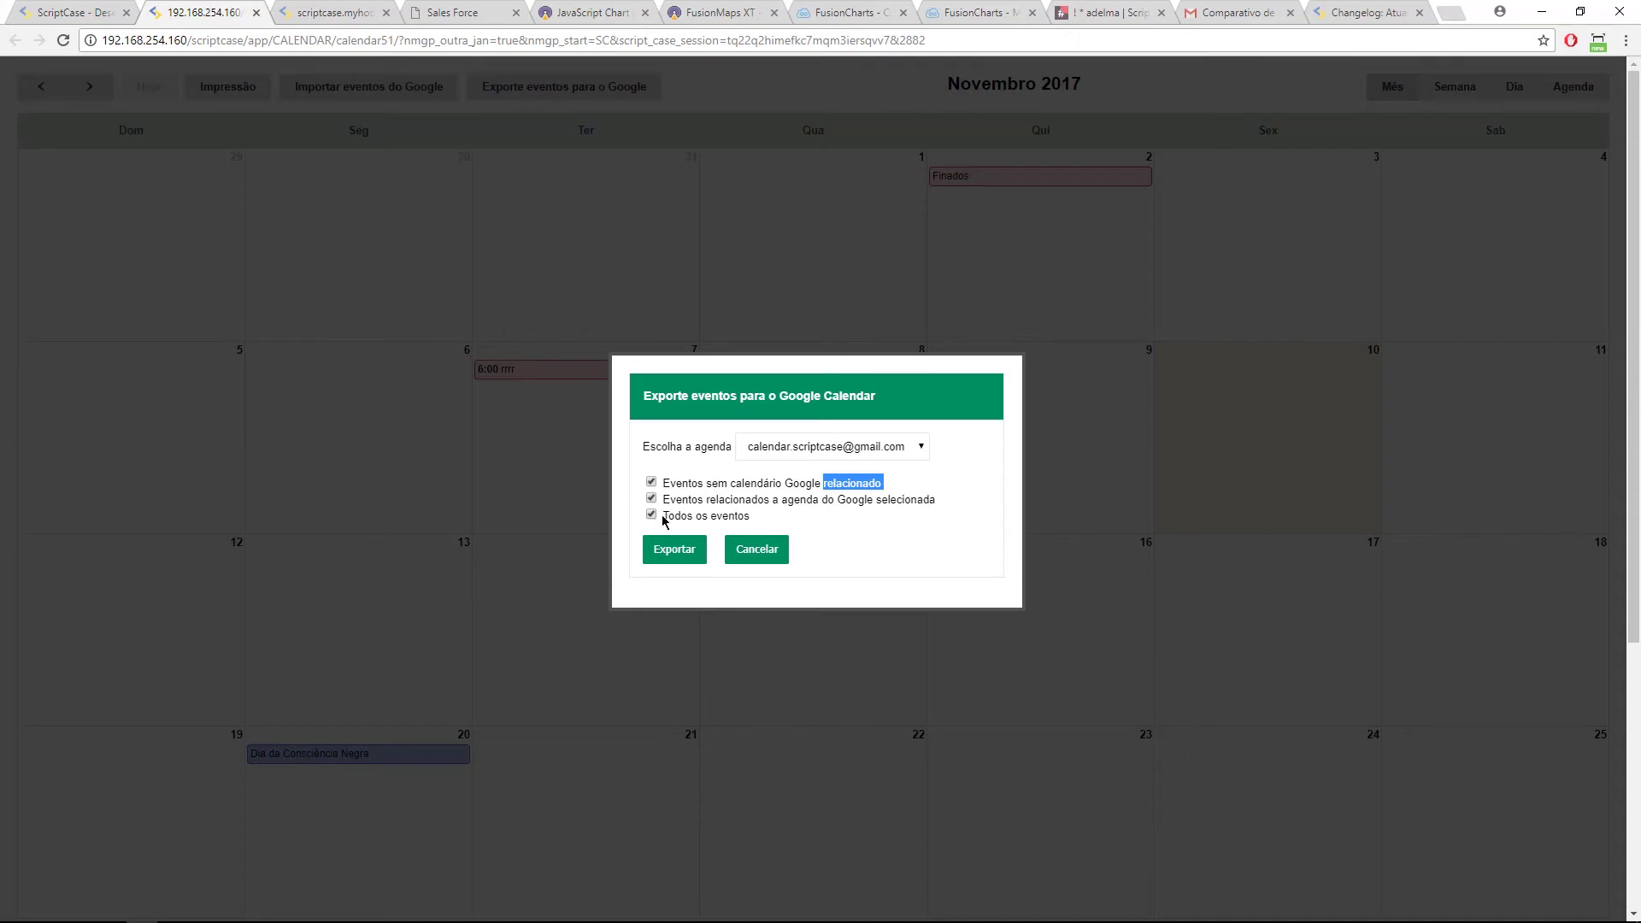
click(763, 558)
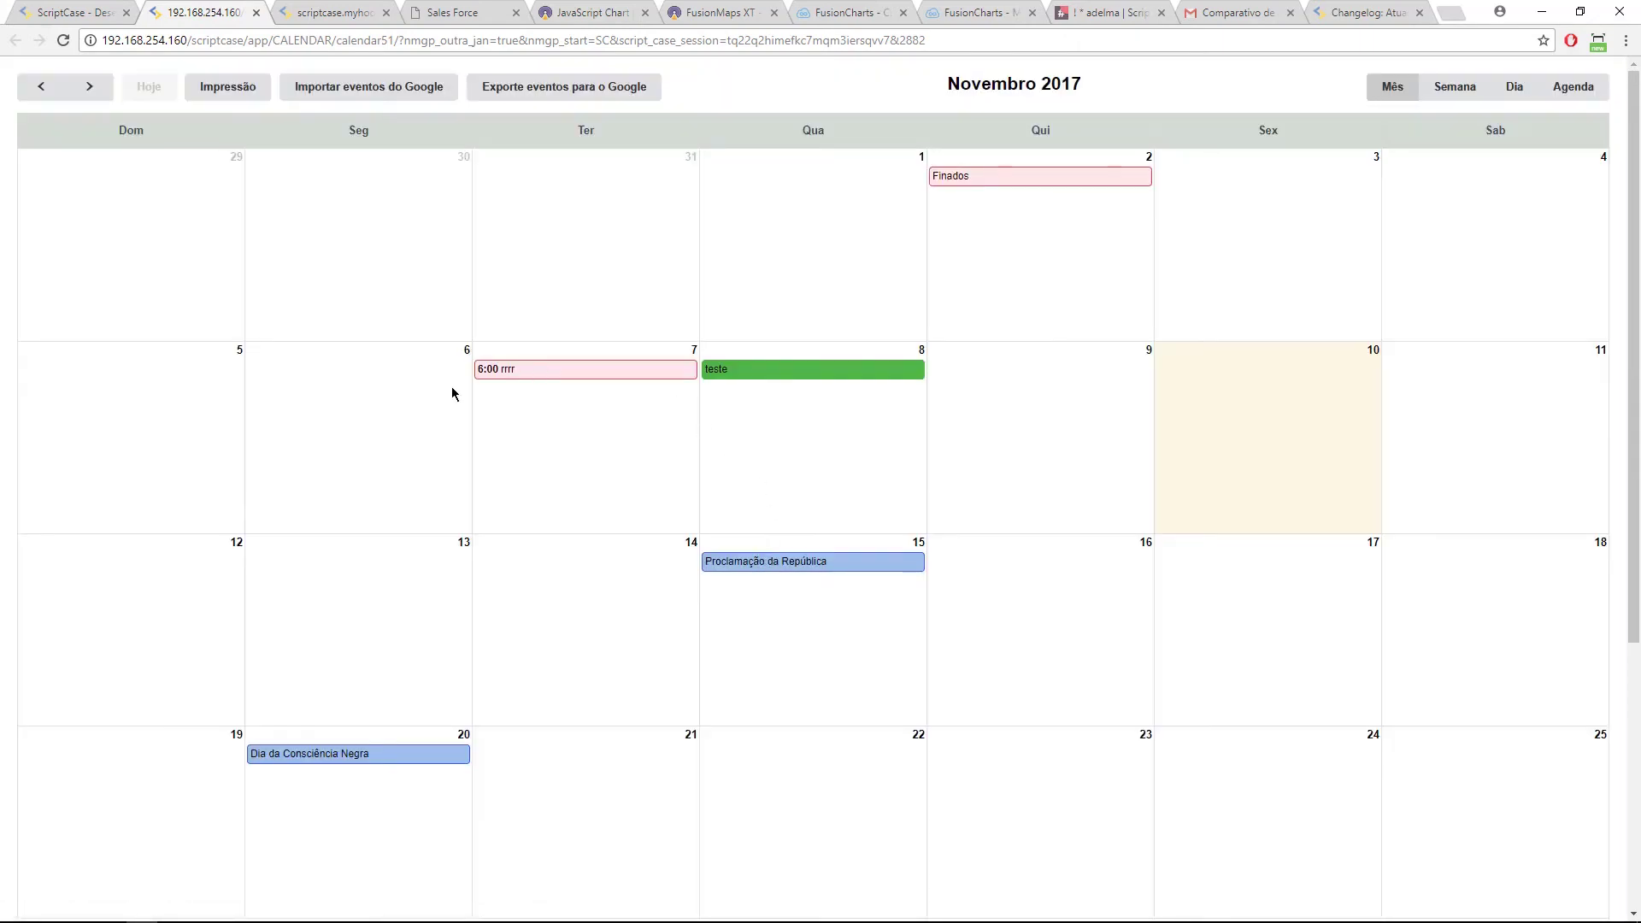
Step: Discard a new October 31 event, then highlight calendar51's Integrar formulário and Inserir sync options
click(558, 265)
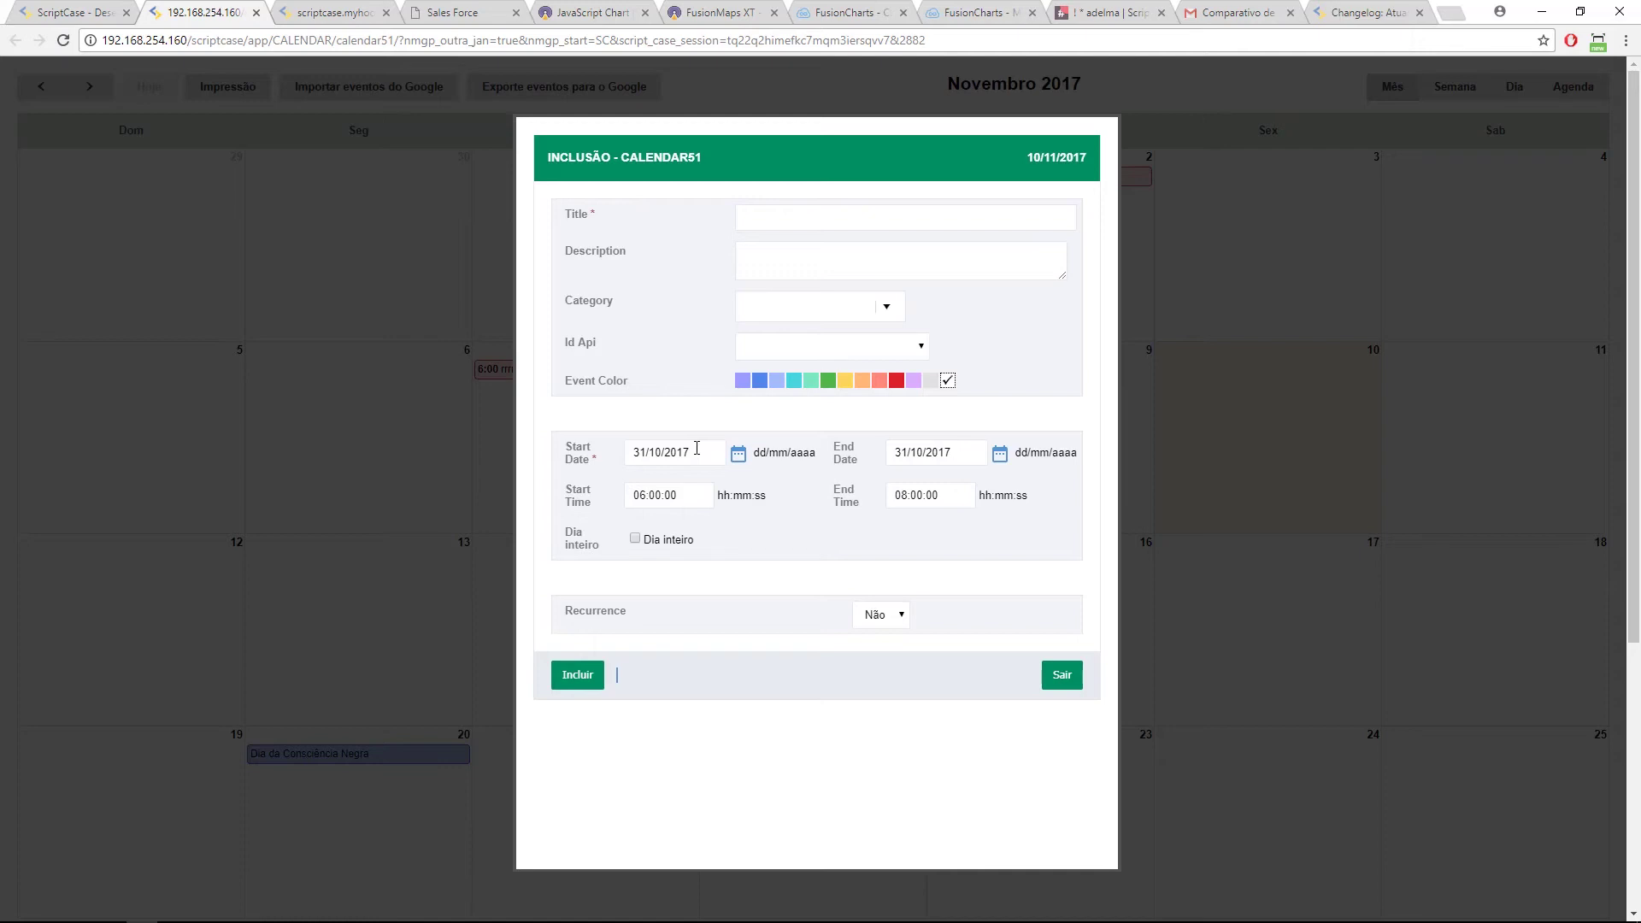
click(1062, 676)
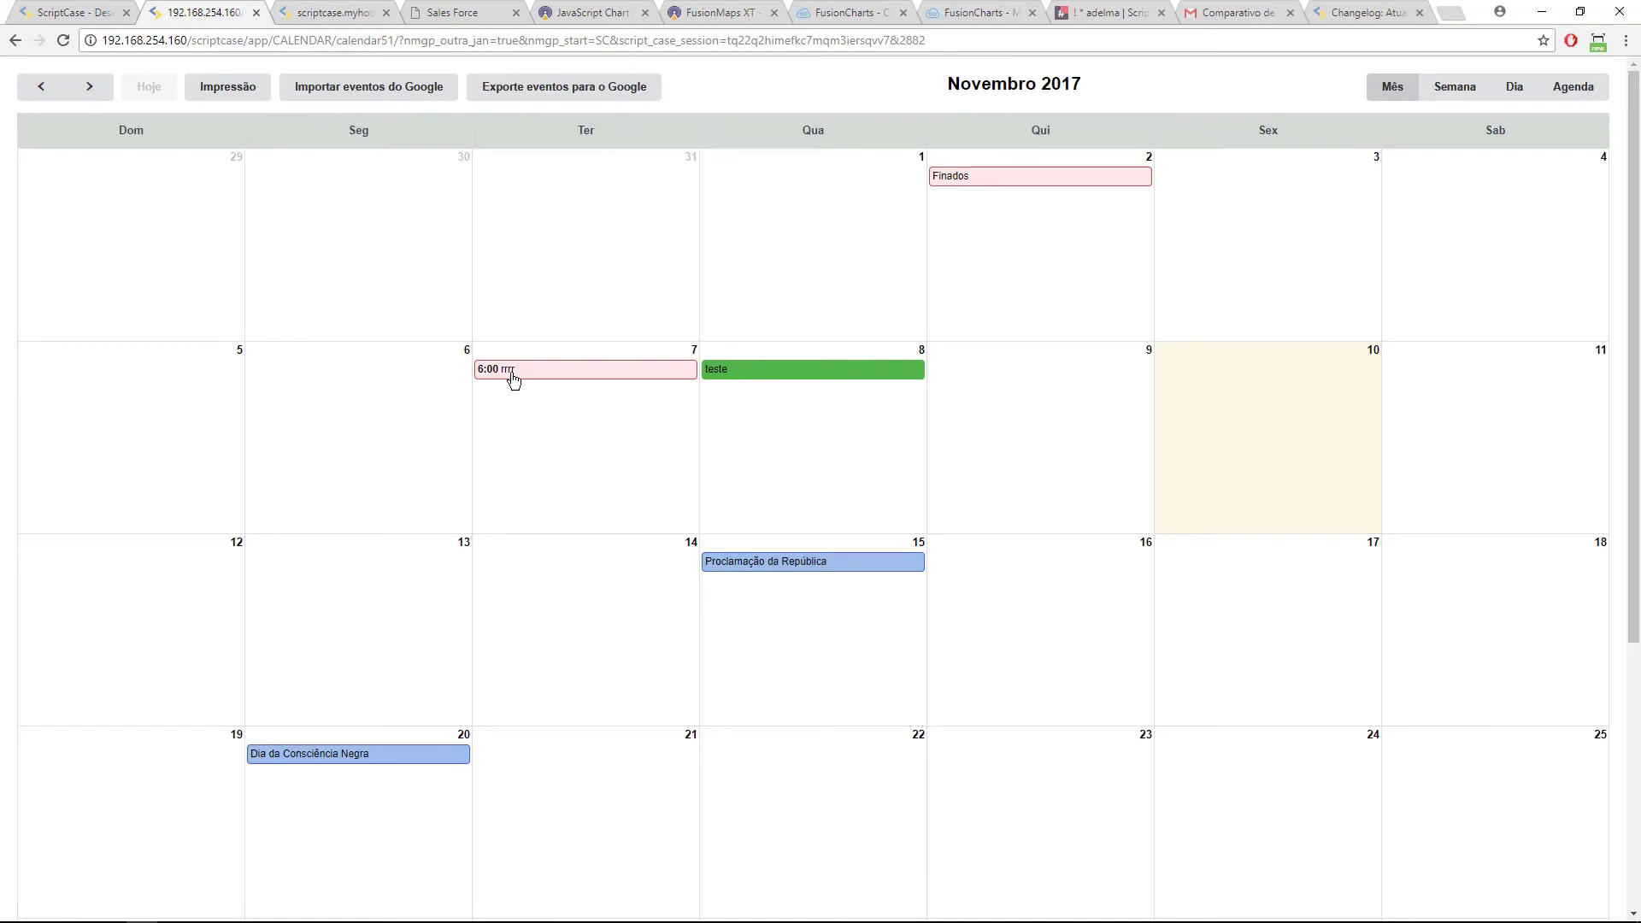
click(104, 13)
drag(335, 461, 453, 497)
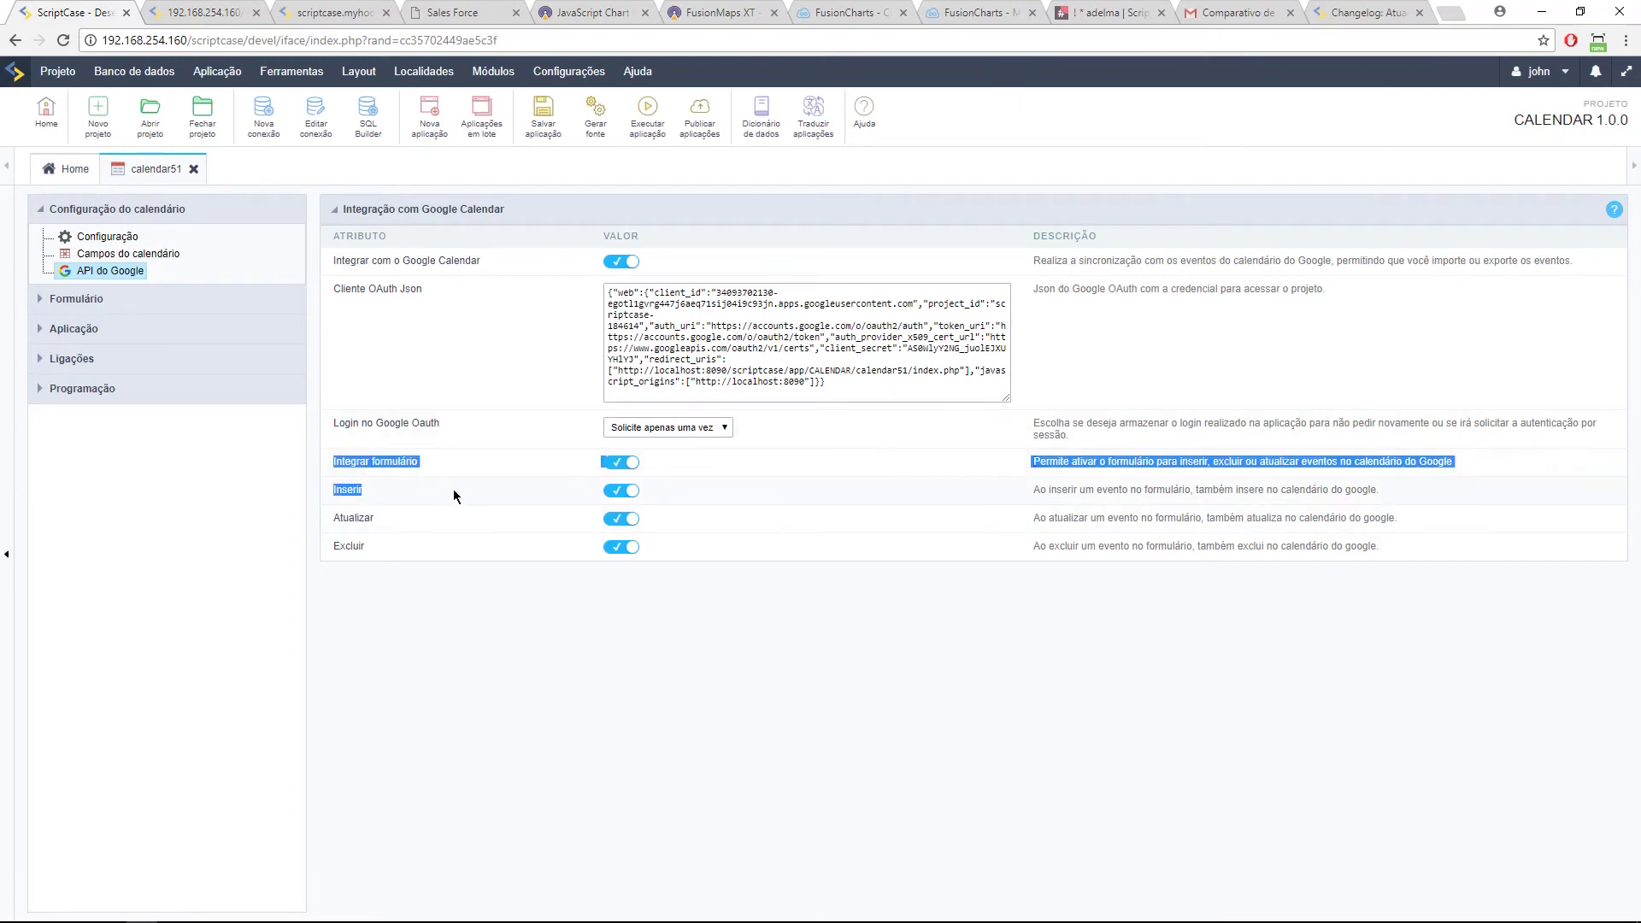
Step: Clear the highlight and return to the running calendar51 November 2017 grid
click(346, 489)
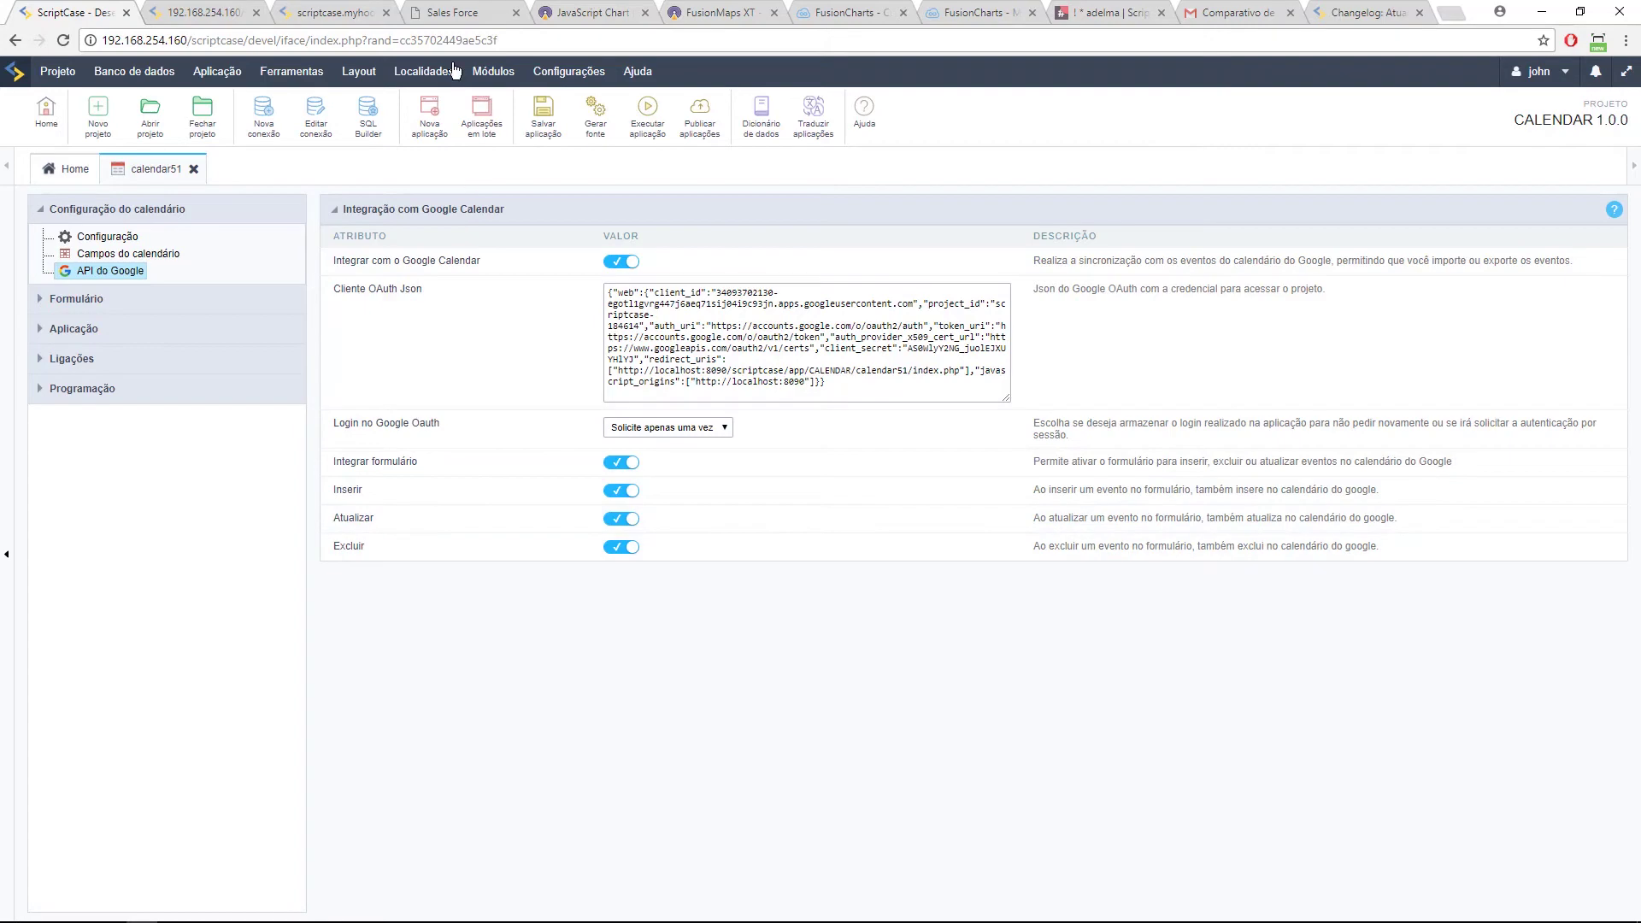
click(171, 15)
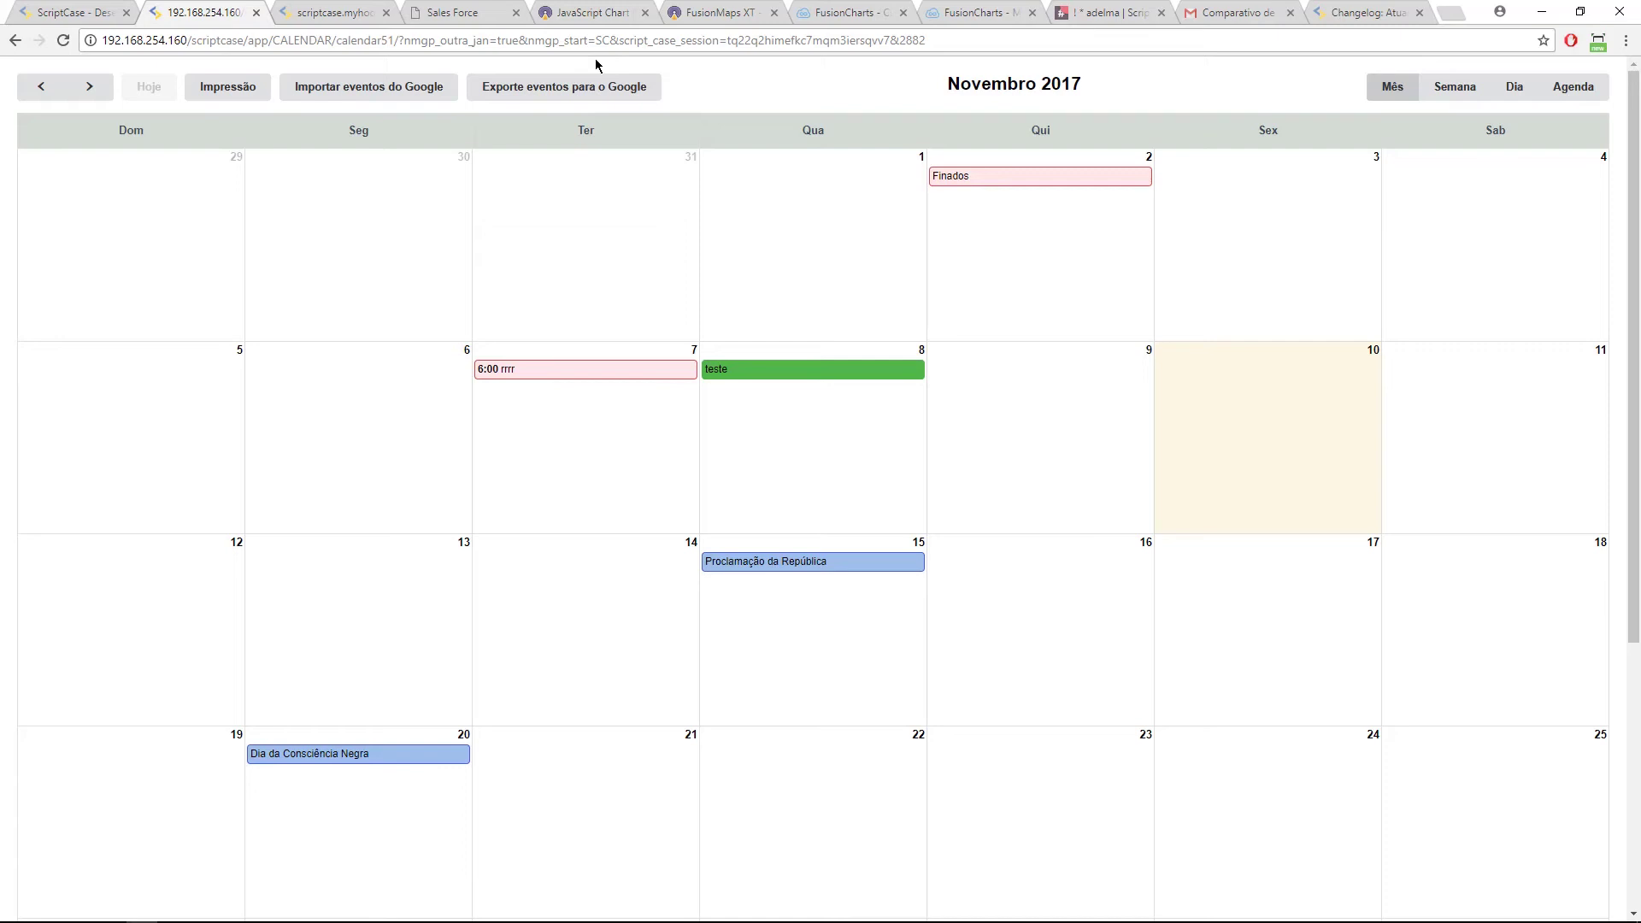
Step: Check the running calendar page, then show calendar51's general Configuração settings in ScriptCase
click(601, 41)
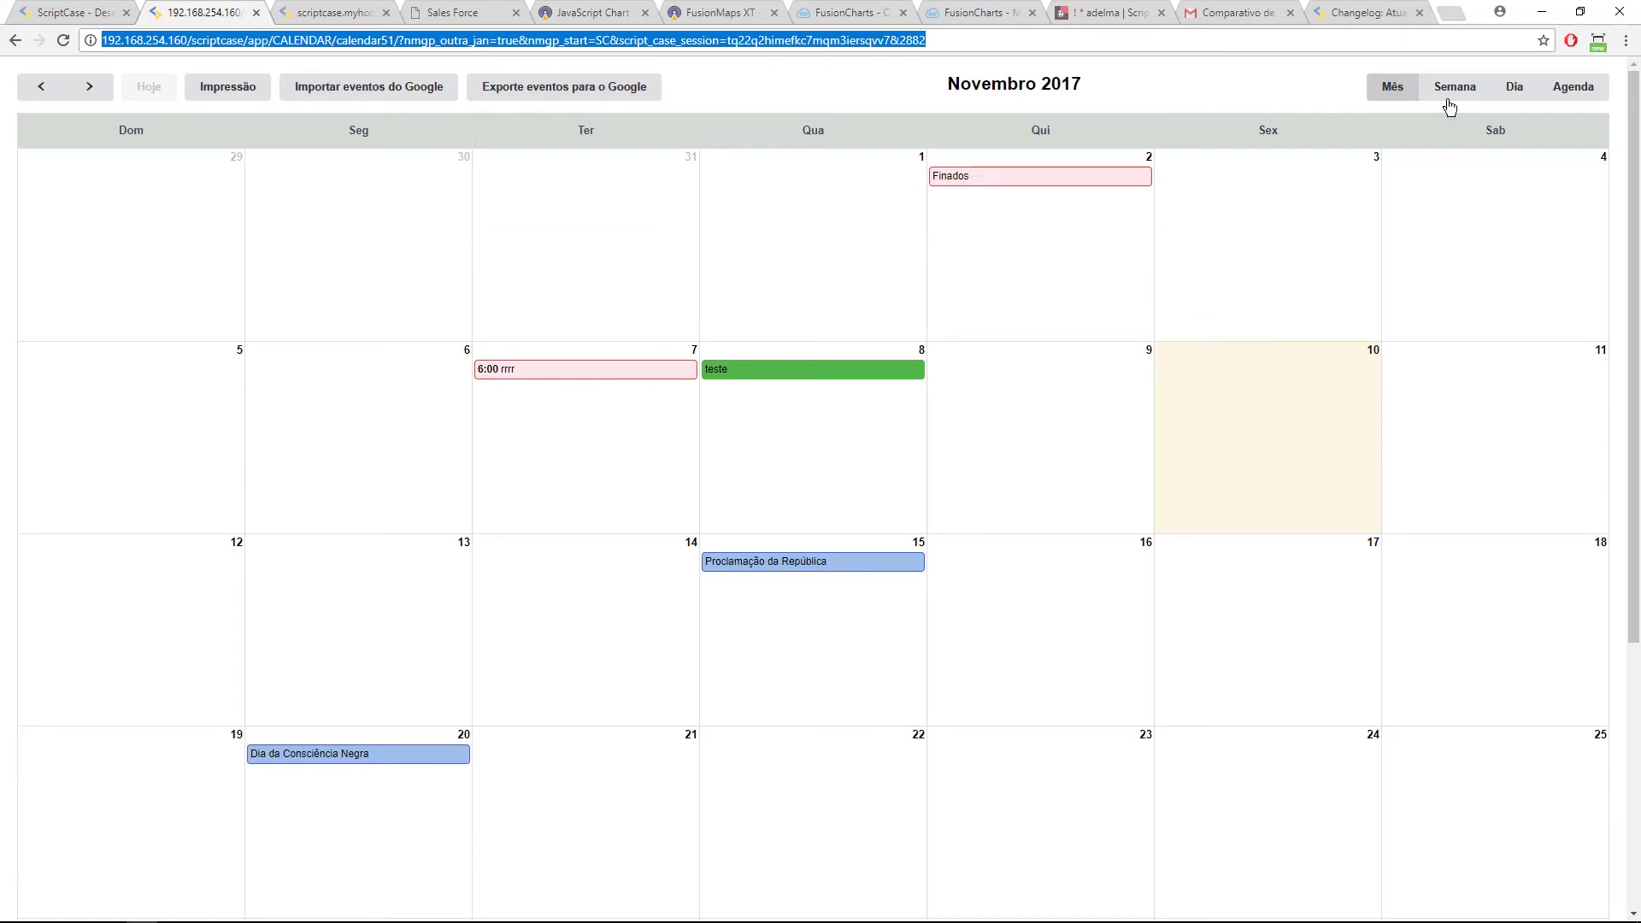
click(1352, 9)
click(207, 14)
scroll(545, 294, down, 5)
scroll(433, 316, up, 5)
key(ctrl+shift+Tab)
click(130, 236)
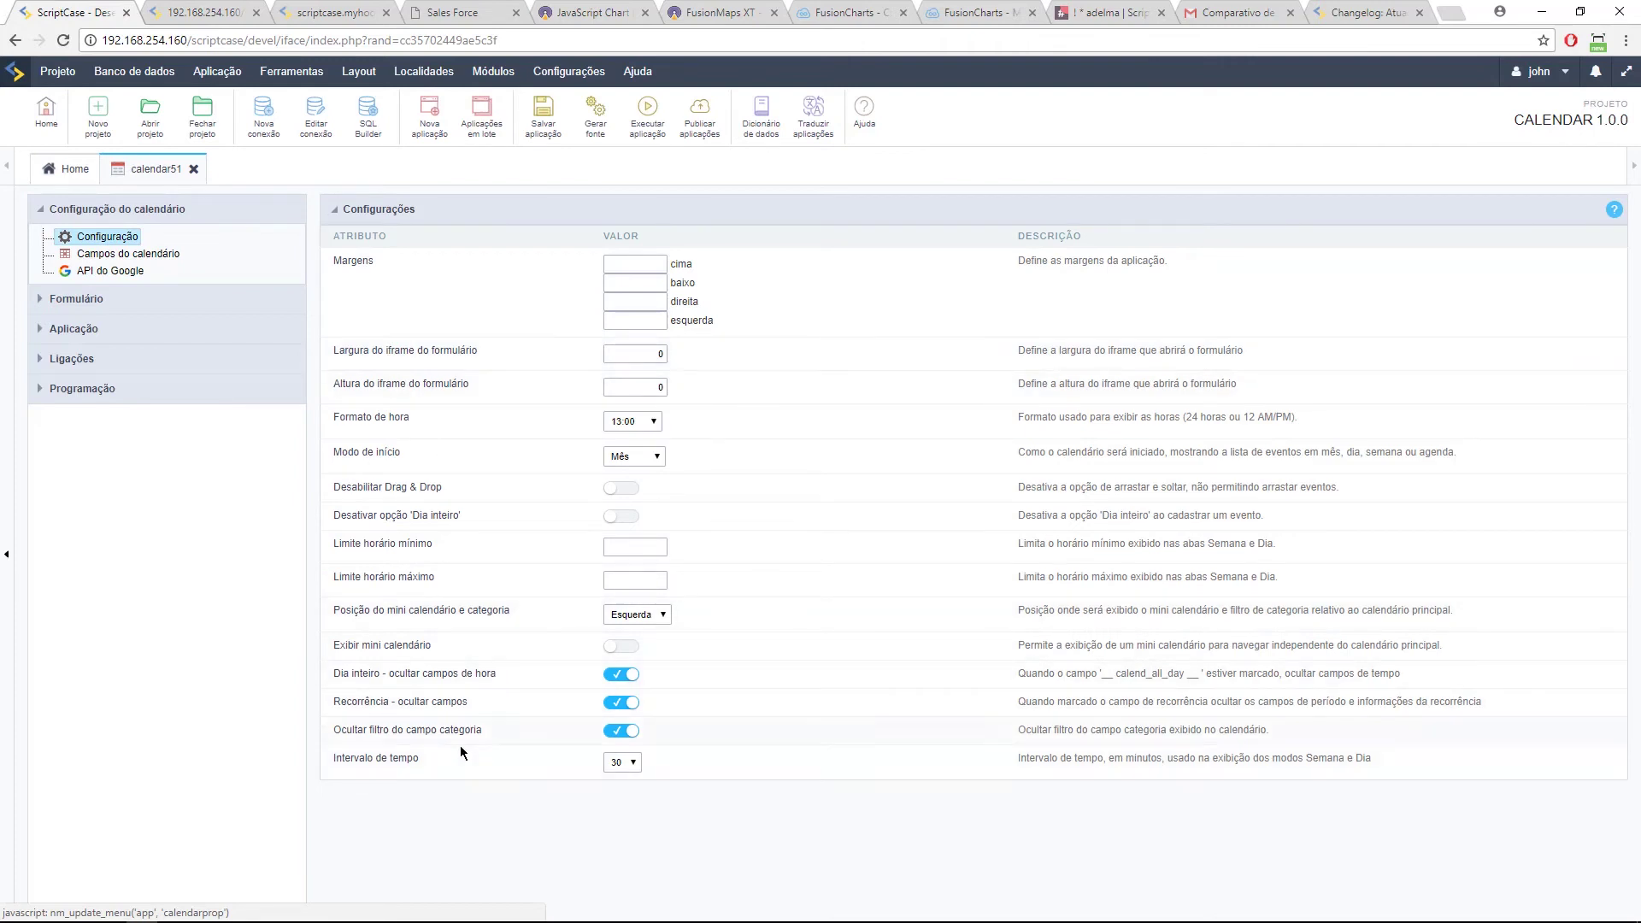
Step: Set calendar51's Intervalo de tempo to 20 minutes and rerun the application
drag(325, 753, 445, 767)
click(619, 763)
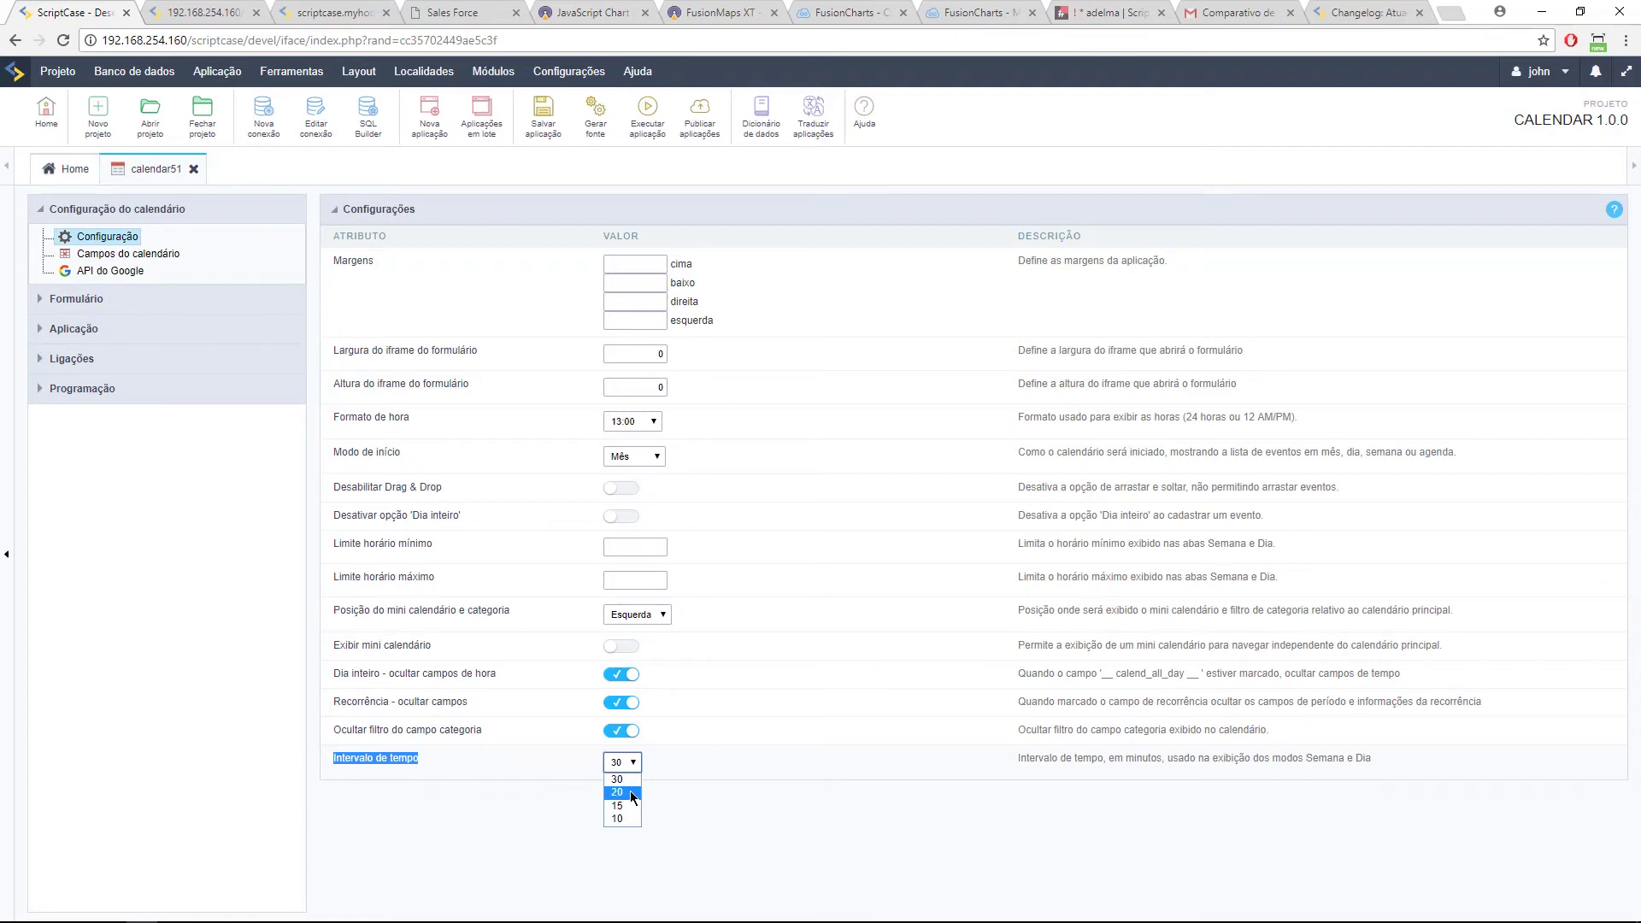
click(632, 794)
click(630, 765)
click(625, 796)
click(647, 116)
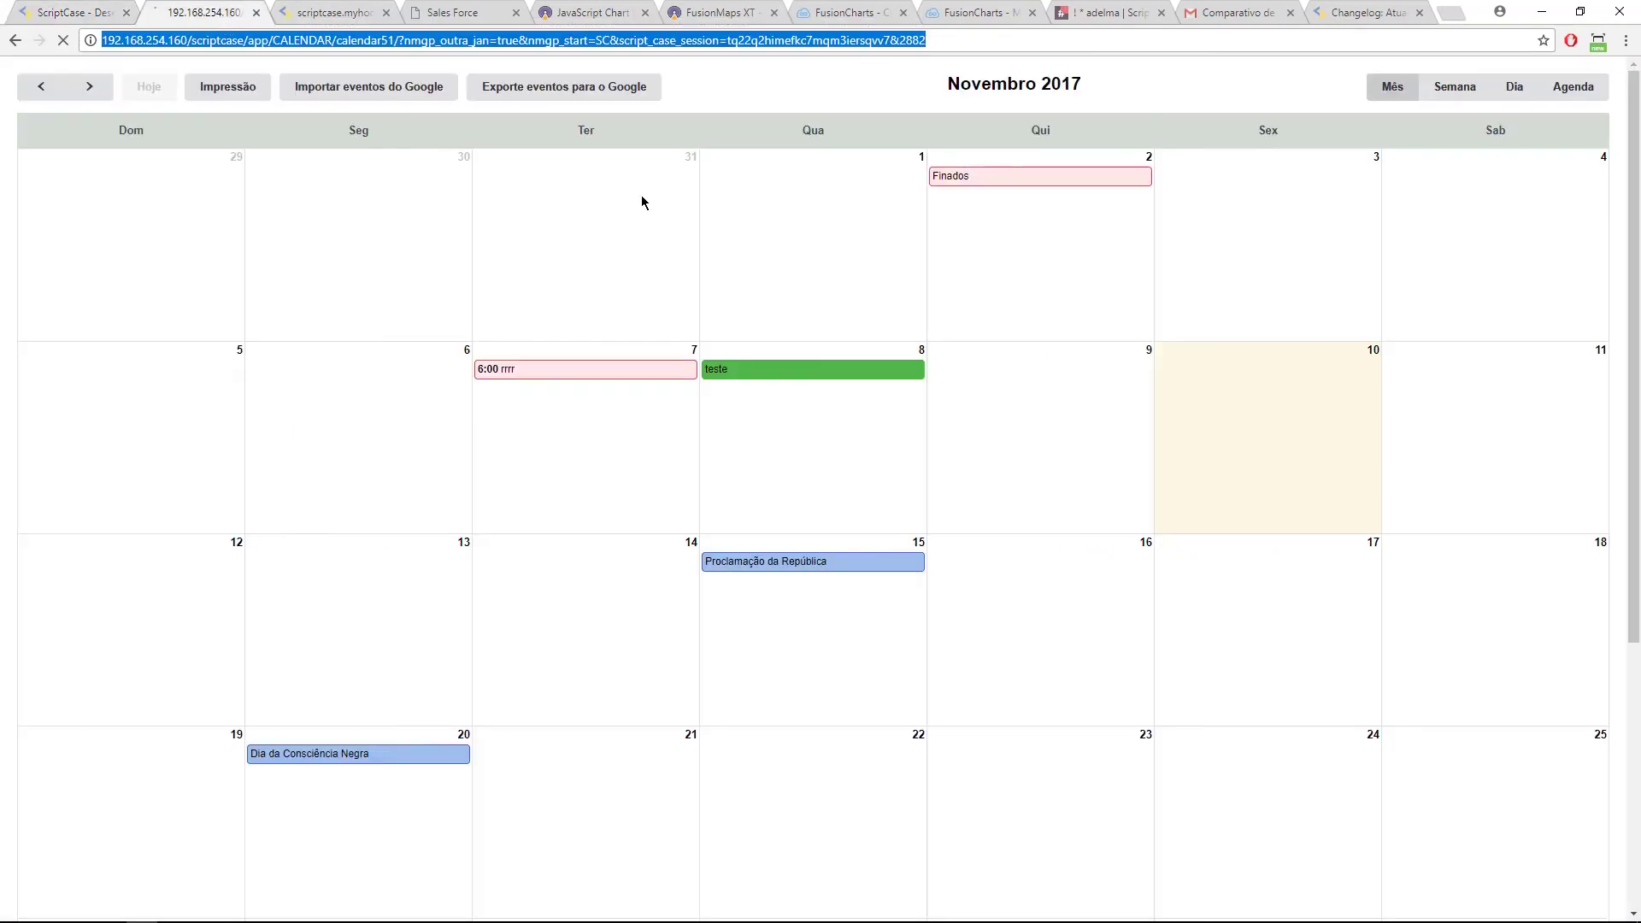
Step: Refresh the running calendar at its Nov 5–11 week, then return to calendar51's Configurações settings
click(1452, 89)
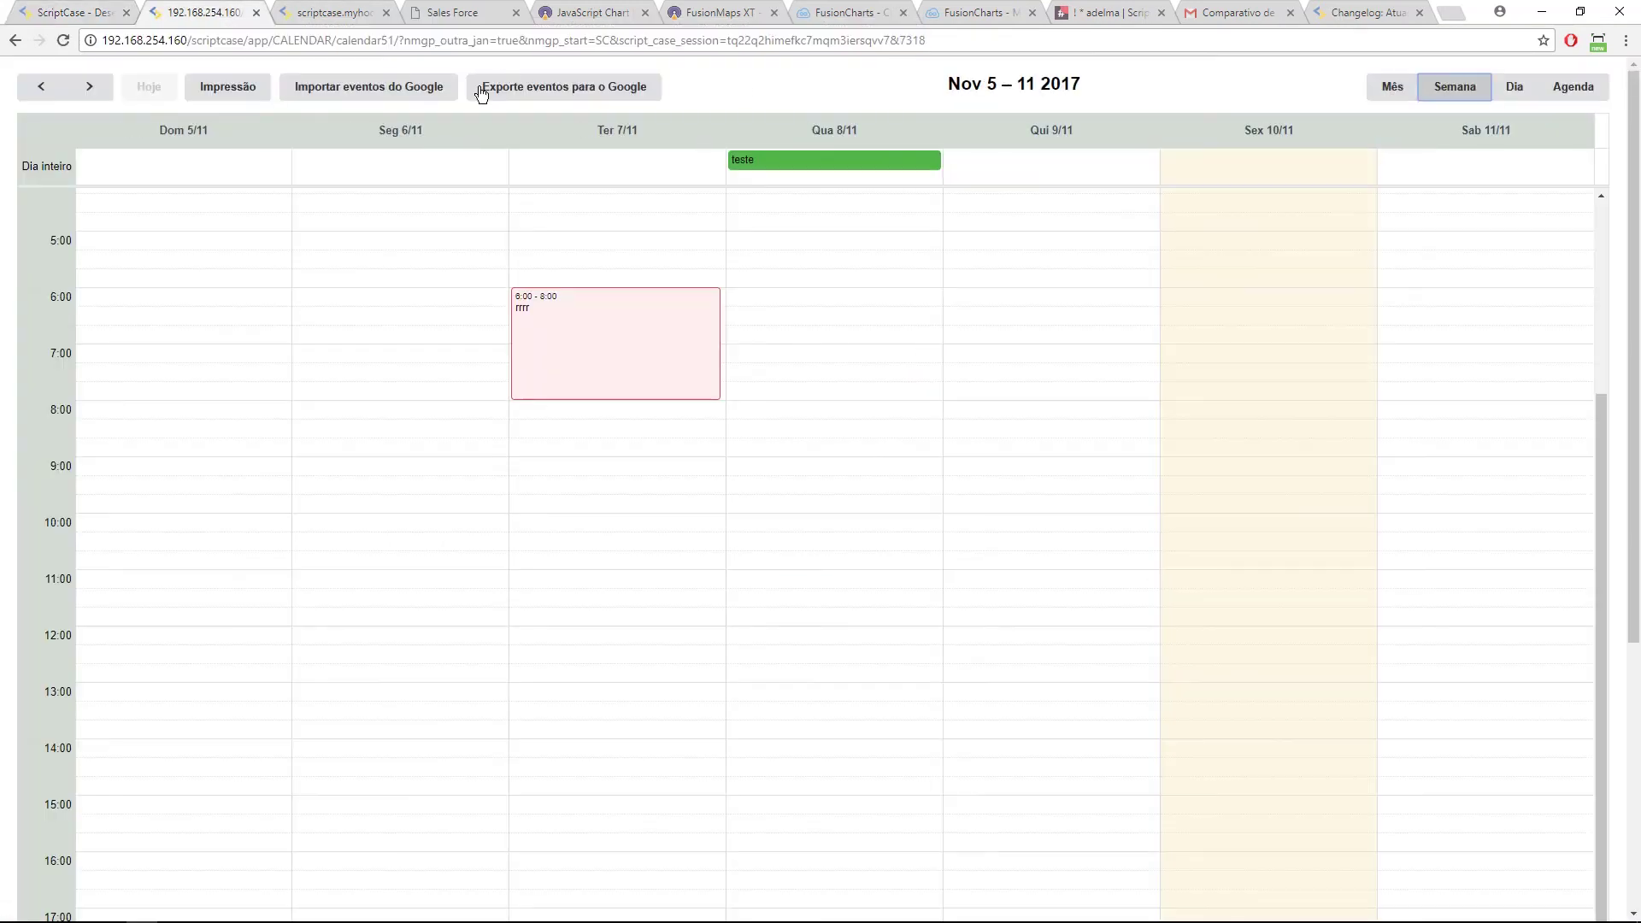
scroll(132, 245, up, 3)
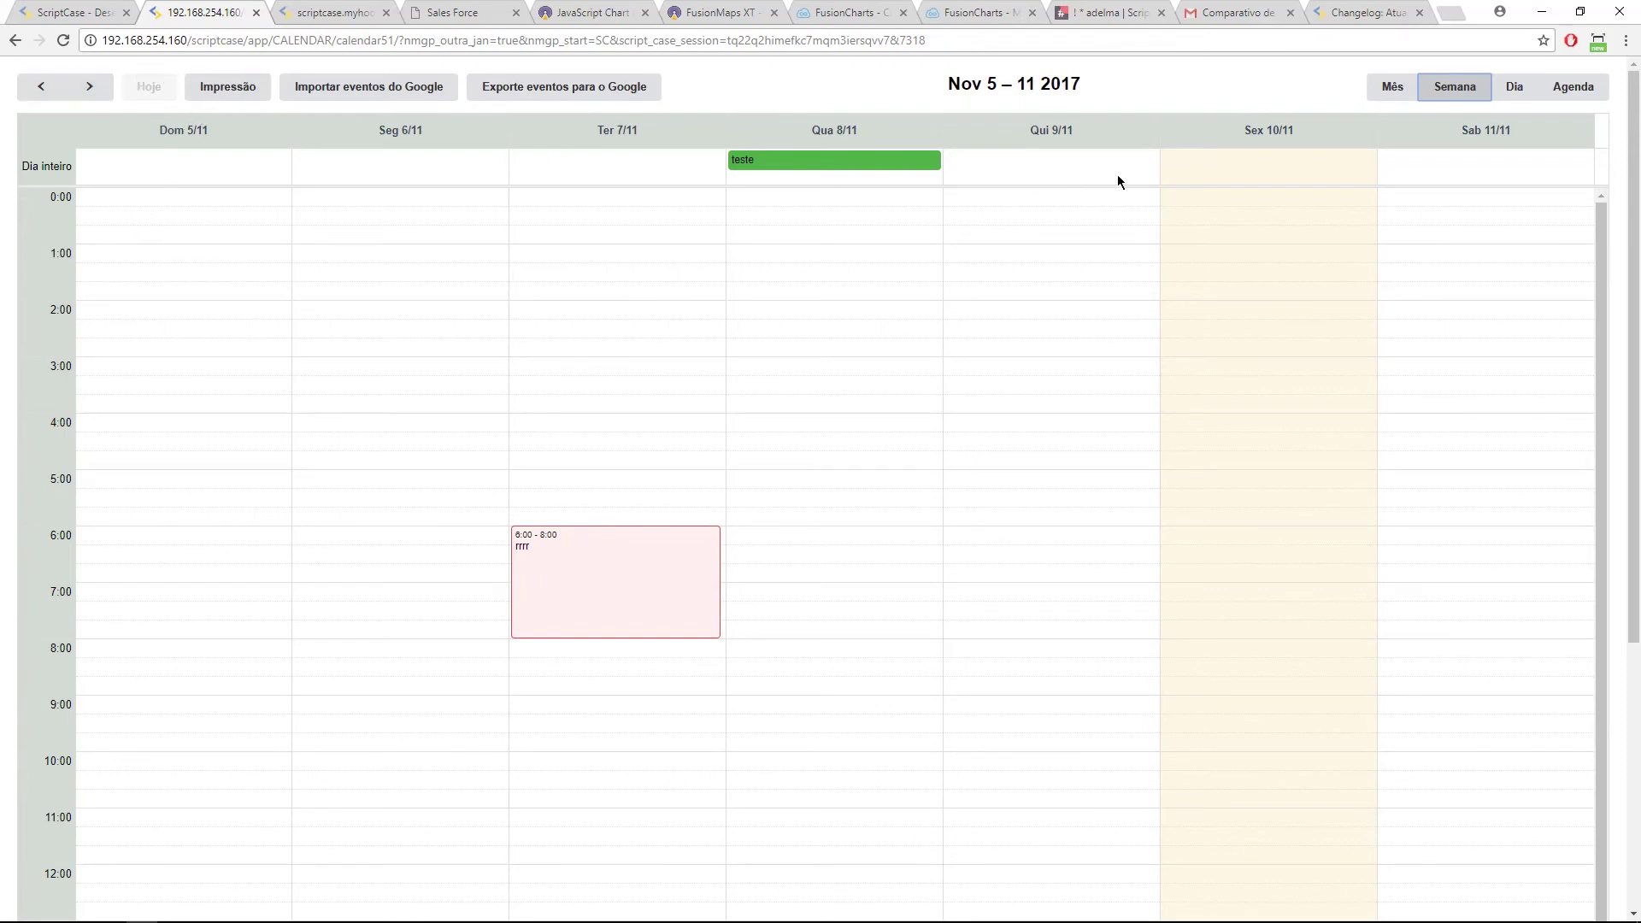
click(68, 19)
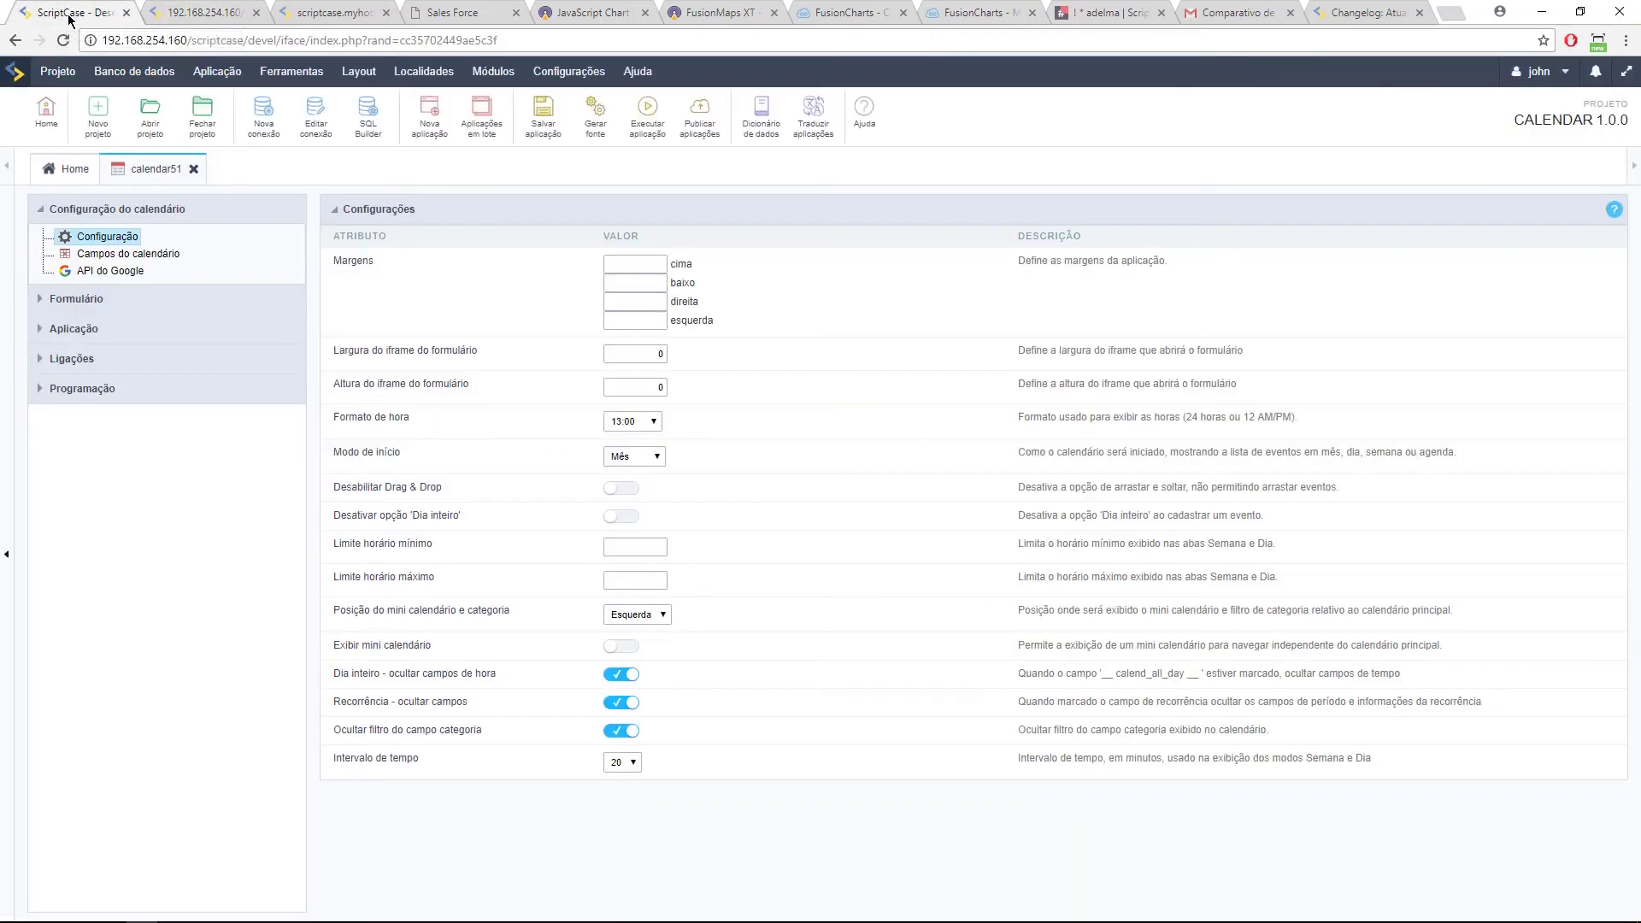
Step: Open the empty onCalendarApplicationInit event under Formulário > Eventos, then bring up the Scriptcase changelog
click(47, 301)
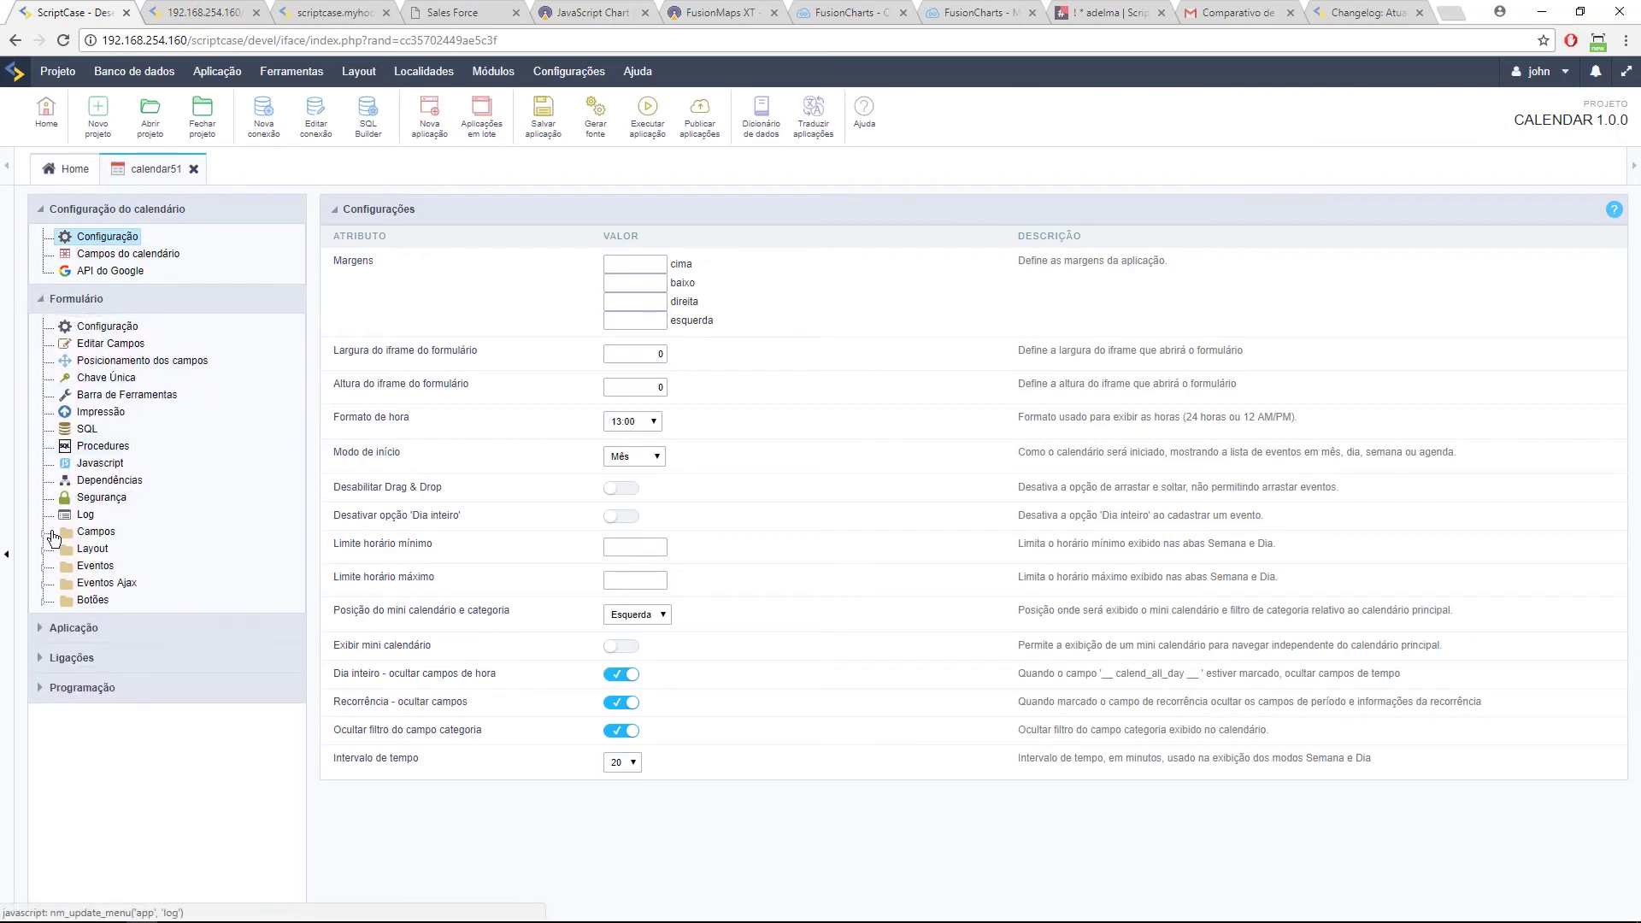
click(43, 566)
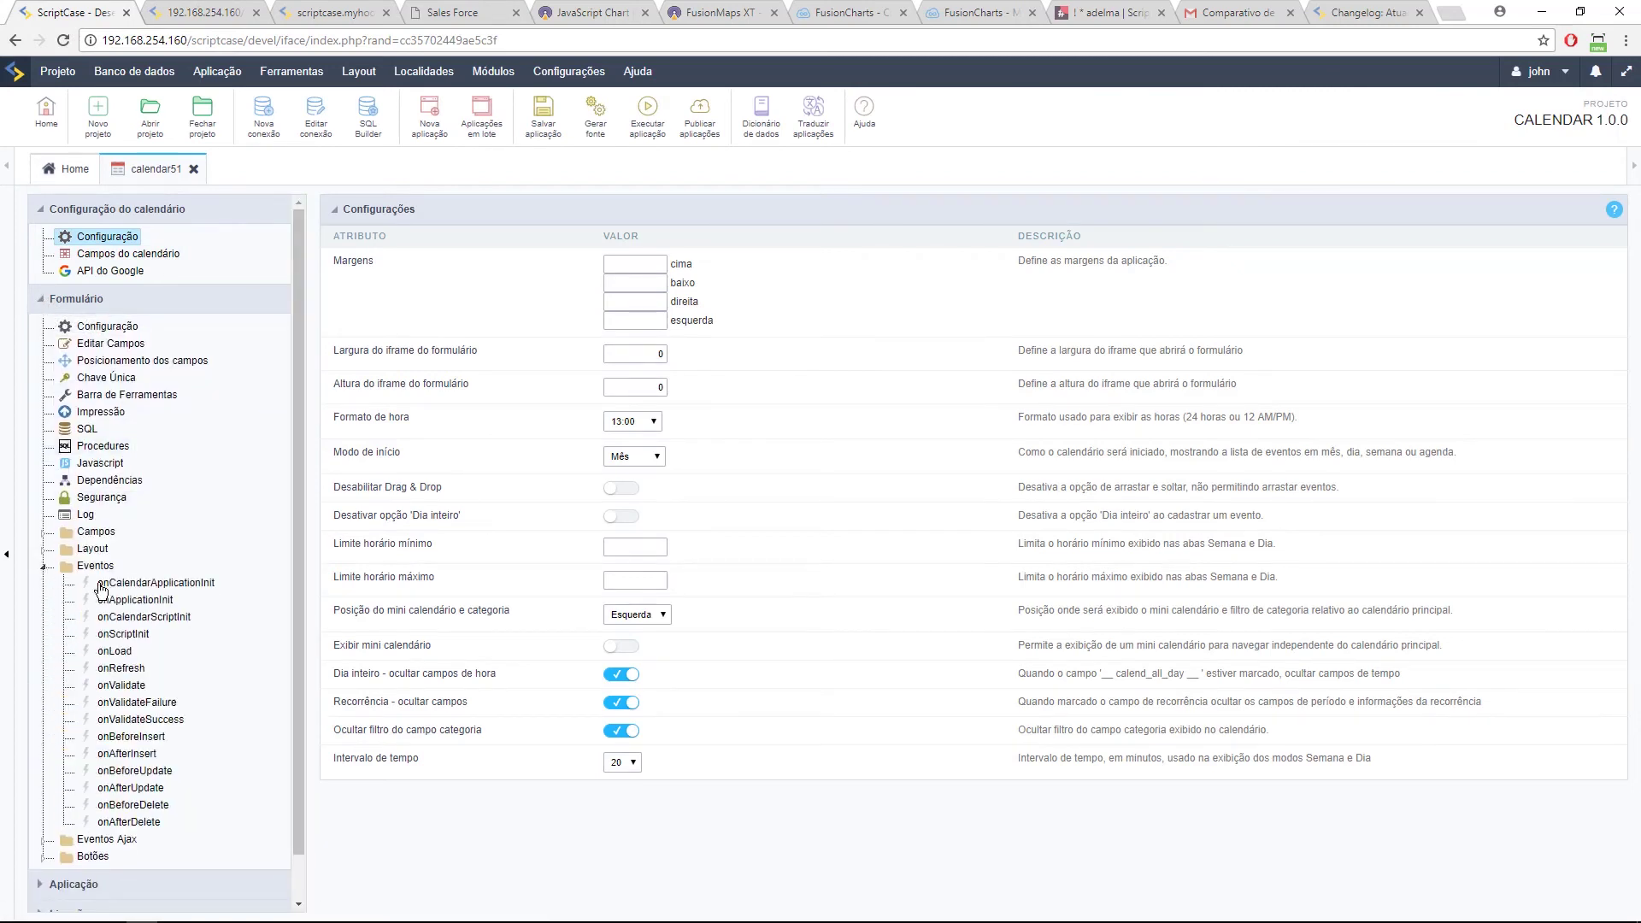
click(175, 584)
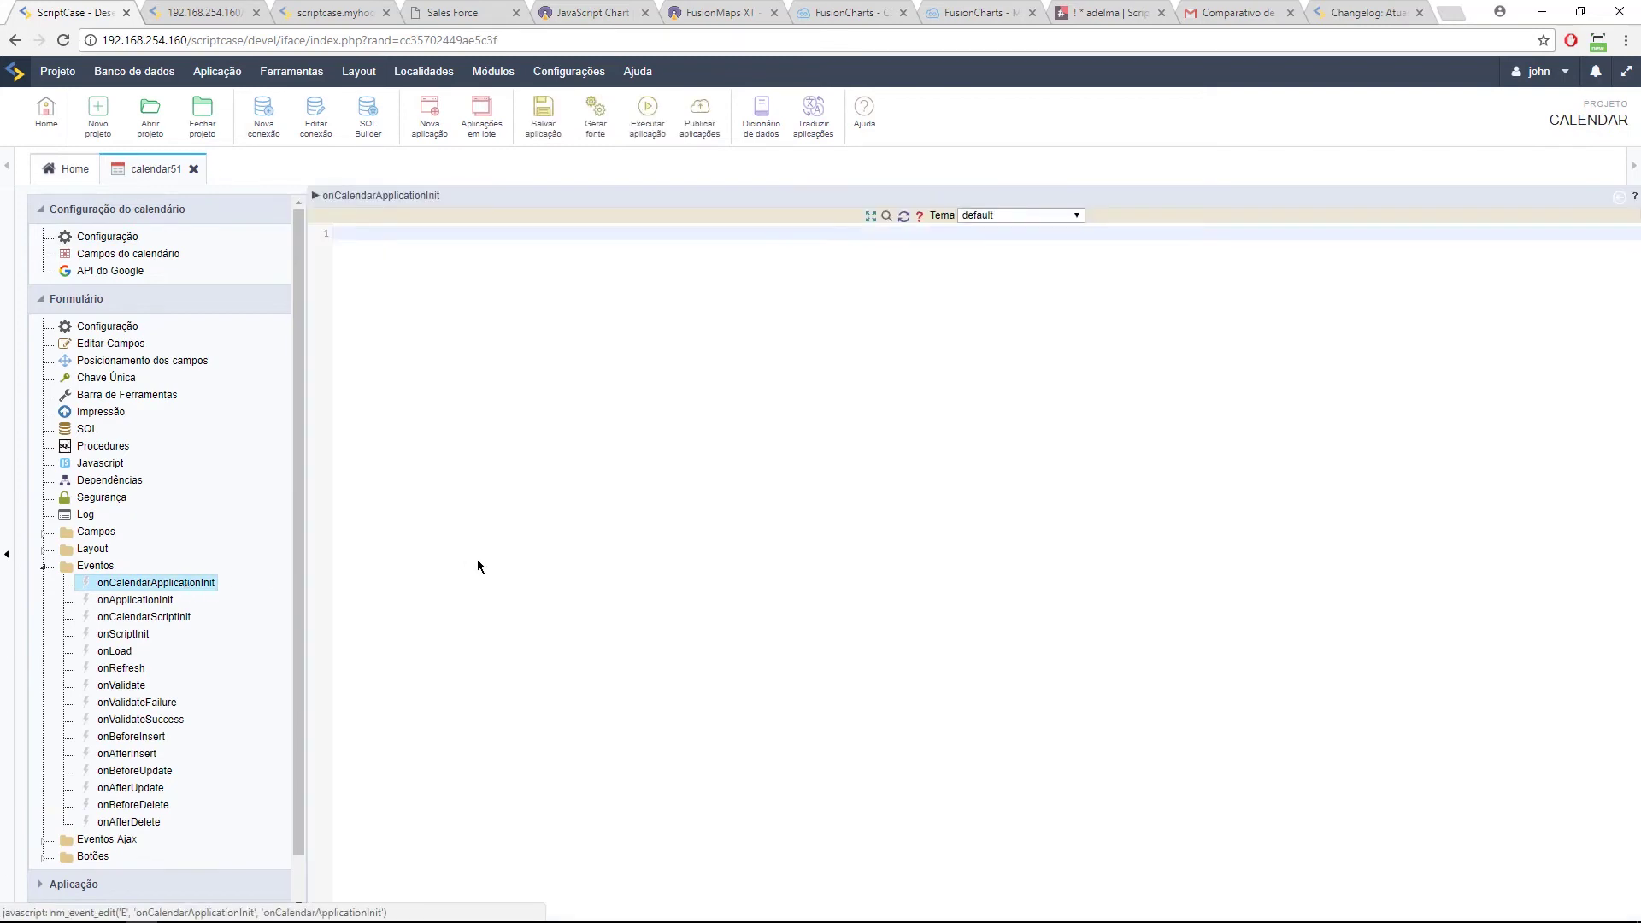
click(1367, 12)
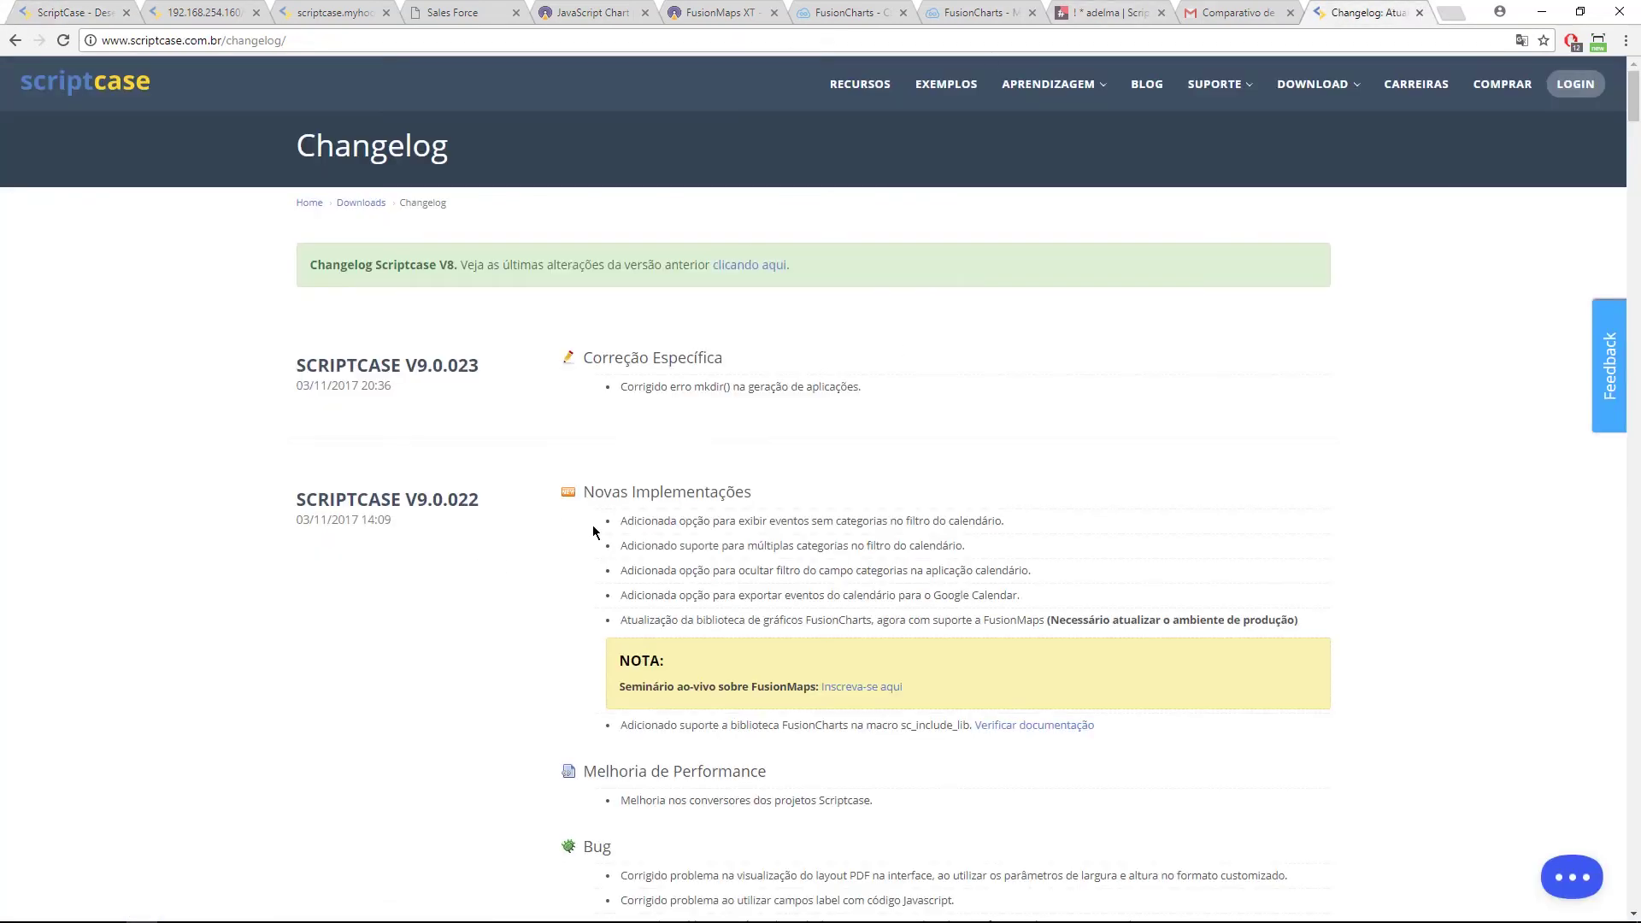
Step: Search the changelog for 'evento' and locate the SCRIPTCASE V9.0.021 Novas Implementações entry
key(ctrl+f)
text(evento)
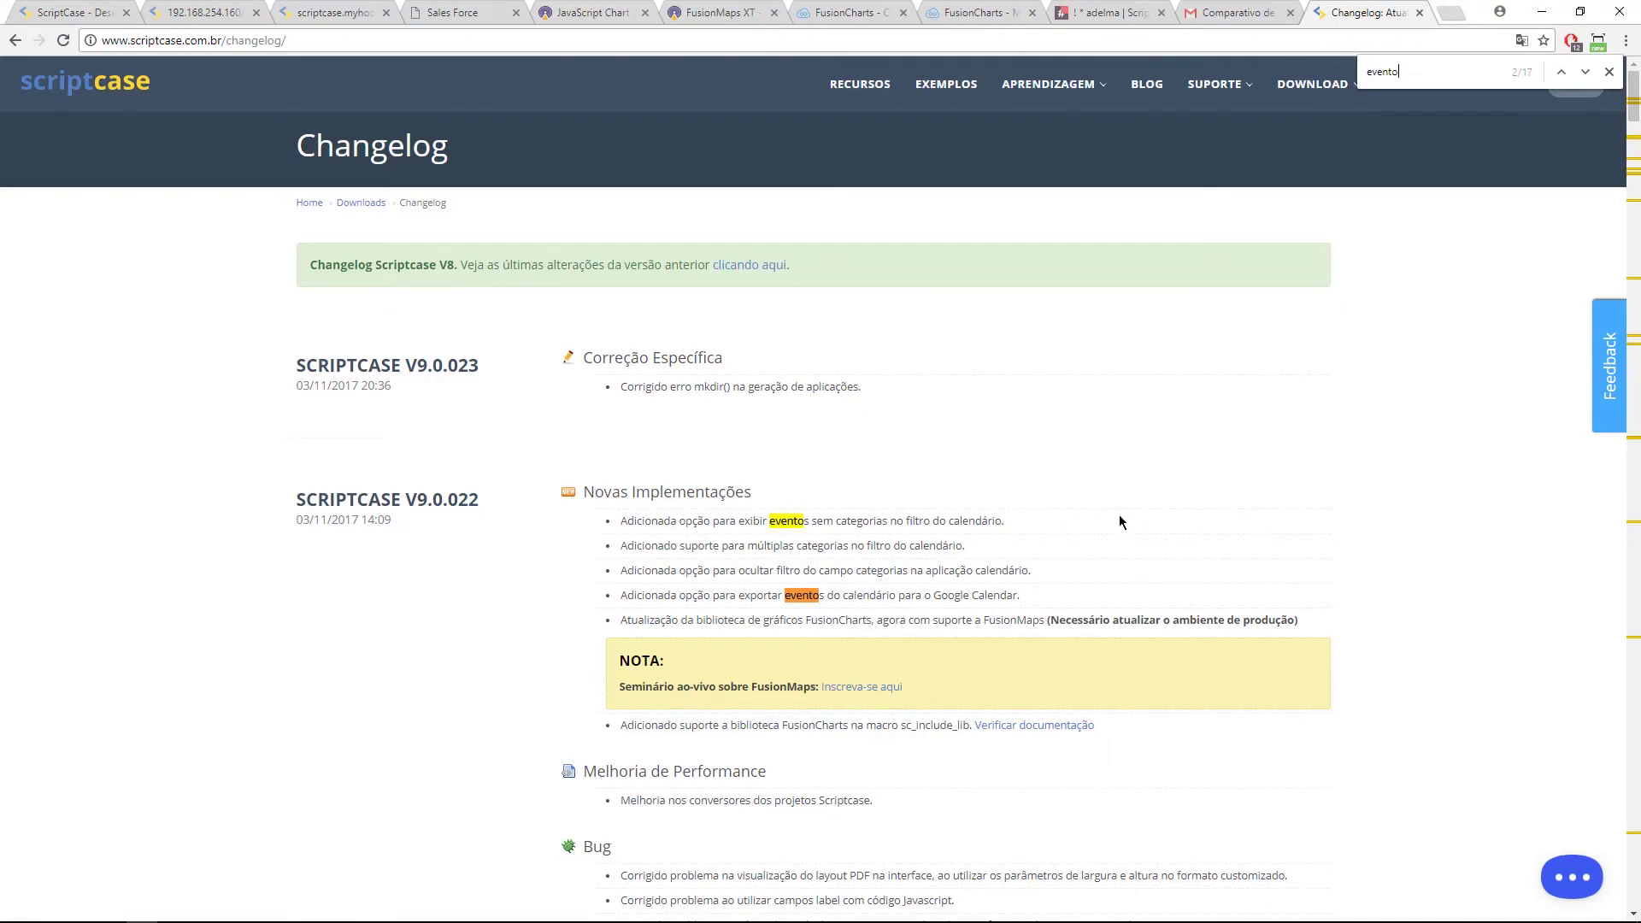
scroll(799, 615, down, 15)
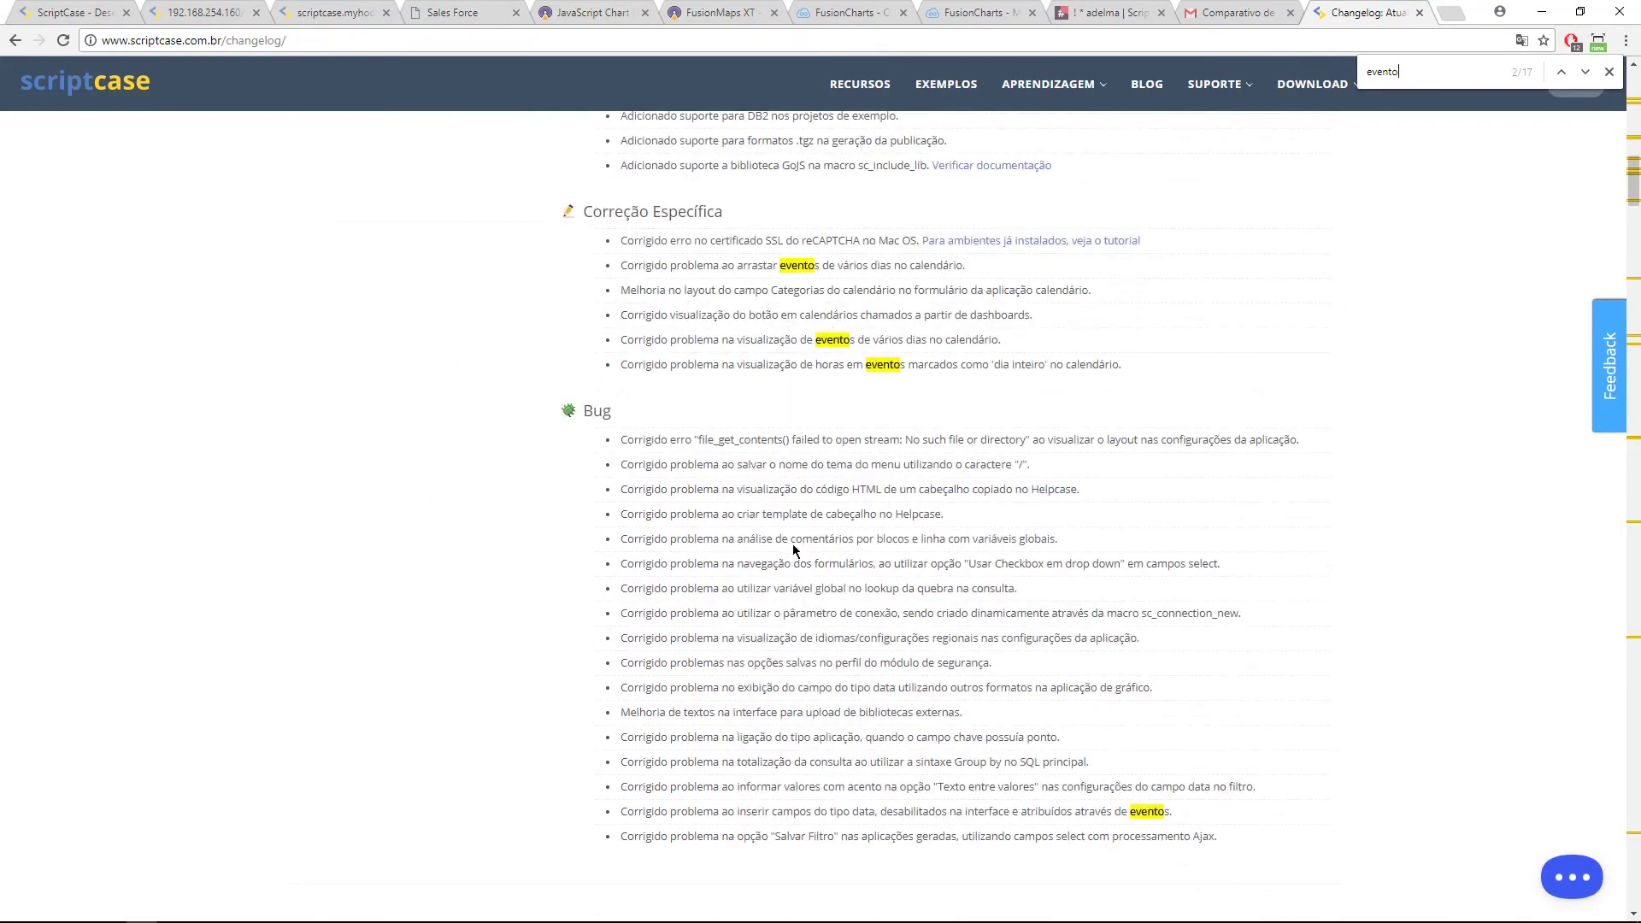
scroll(697, 538, up, 5)
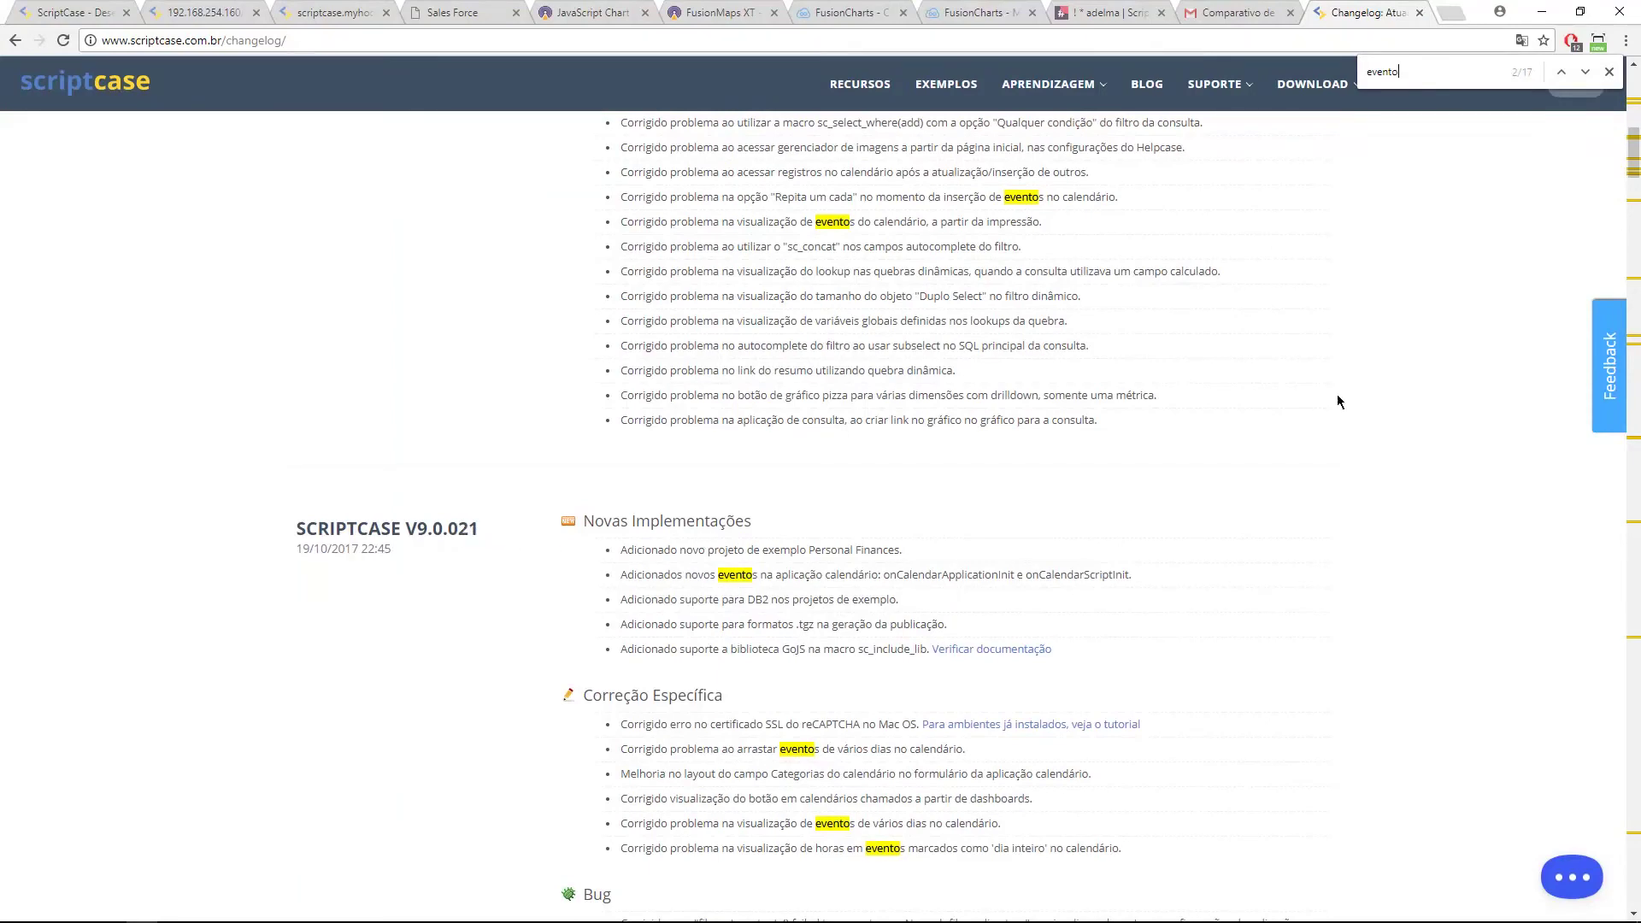
Step: Compare the running calendar week with the event editor and open the onScriptInit event code
click(201, 12)
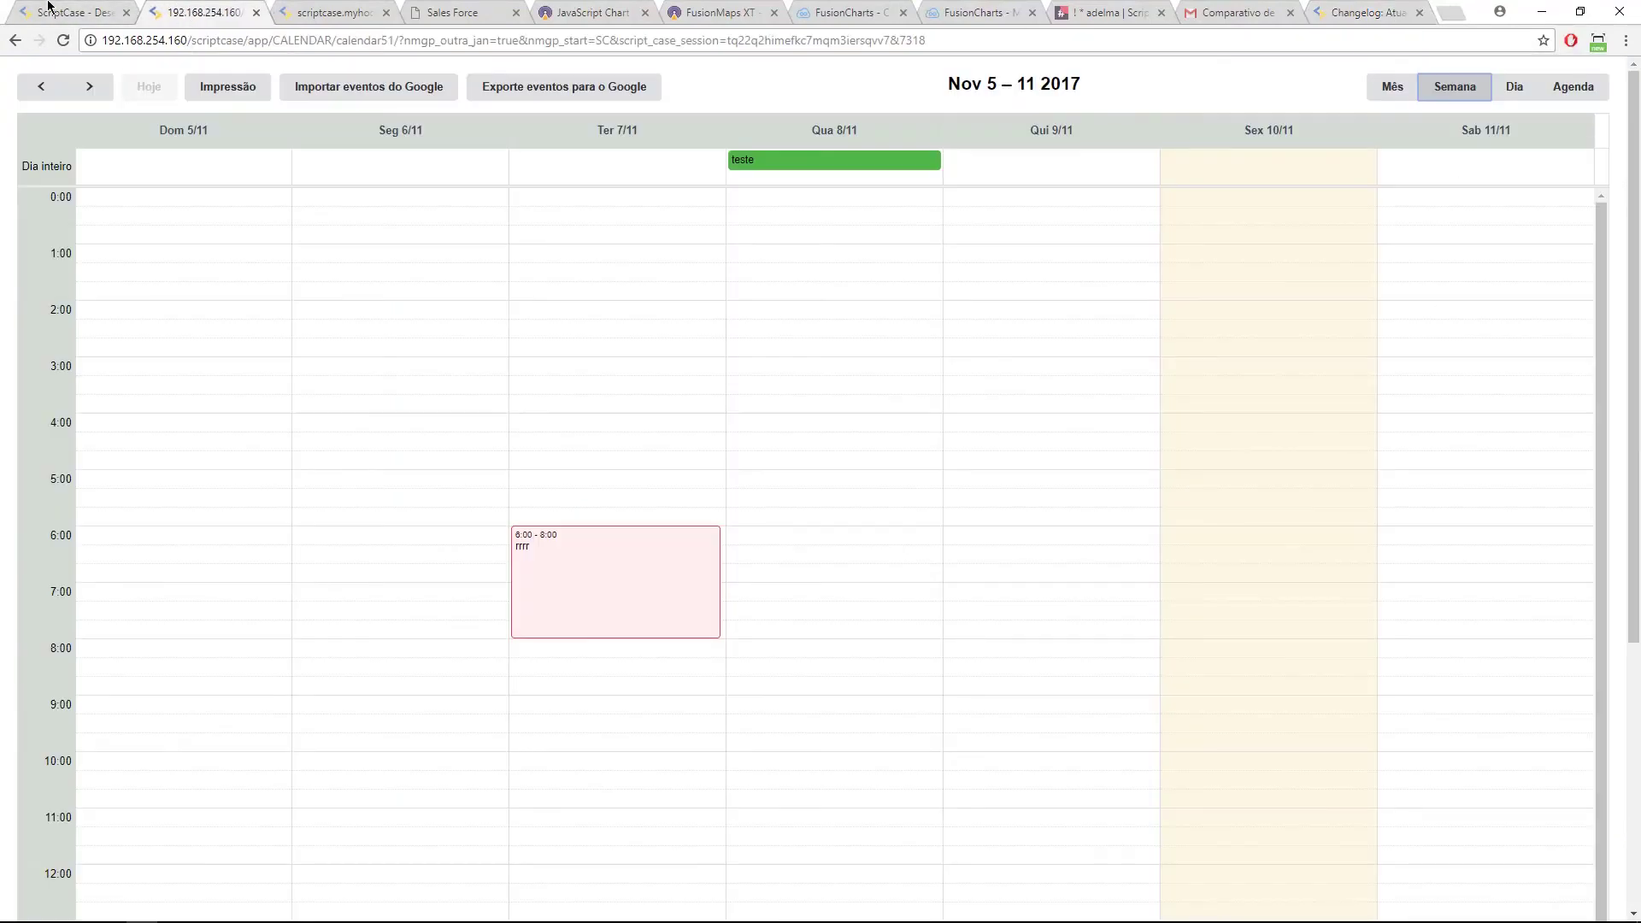
click(76, 8)
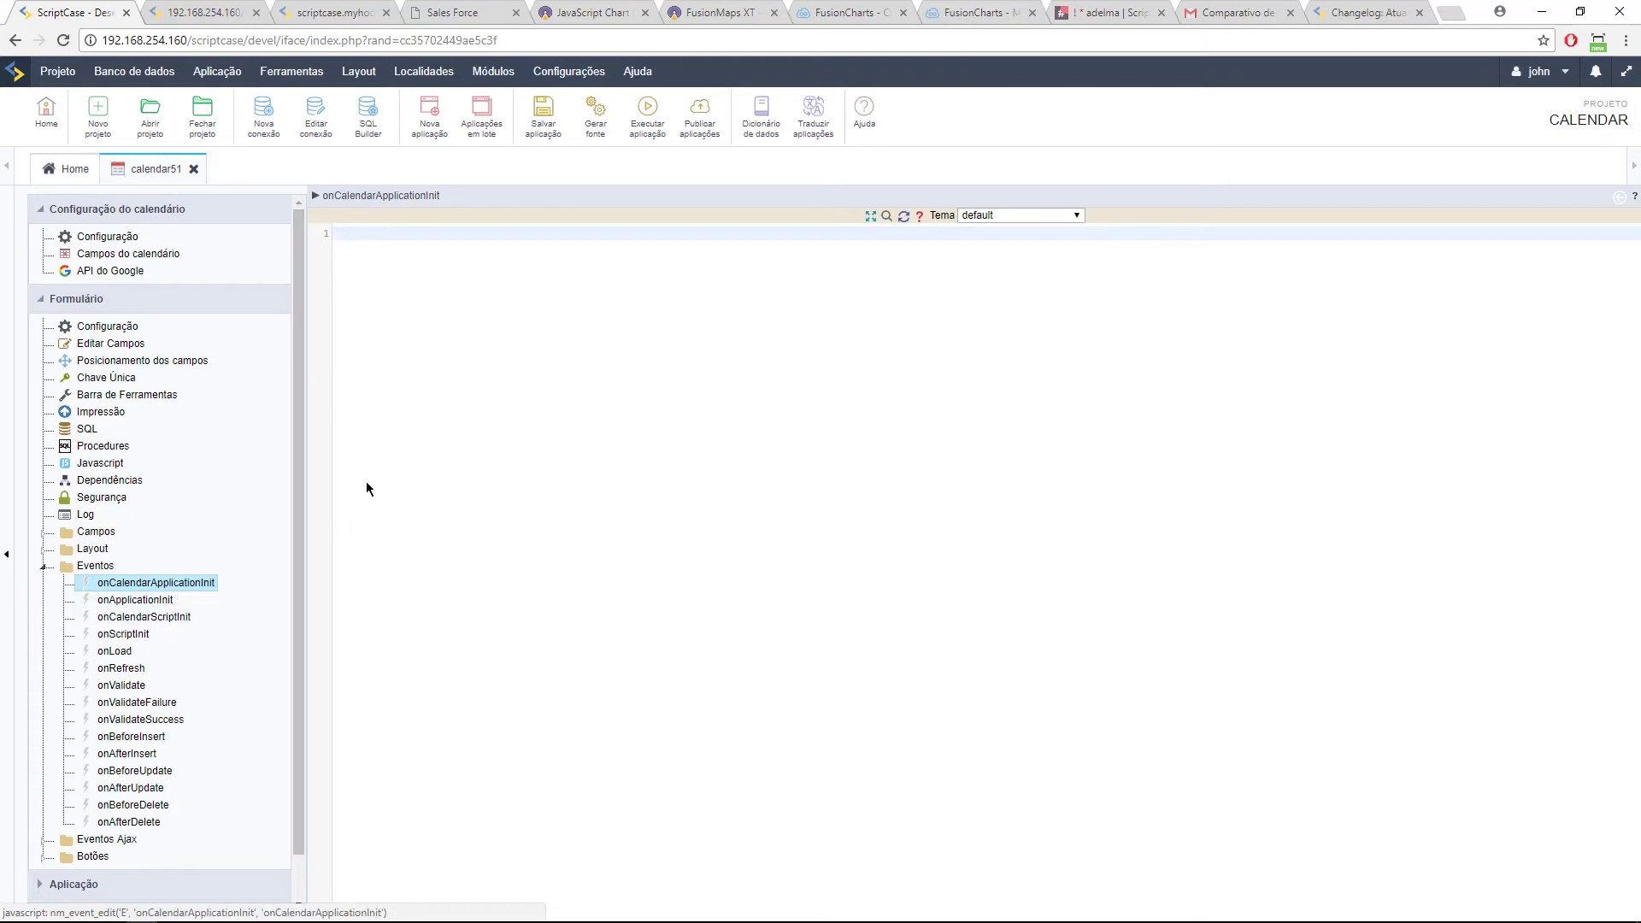
click(229, 13)
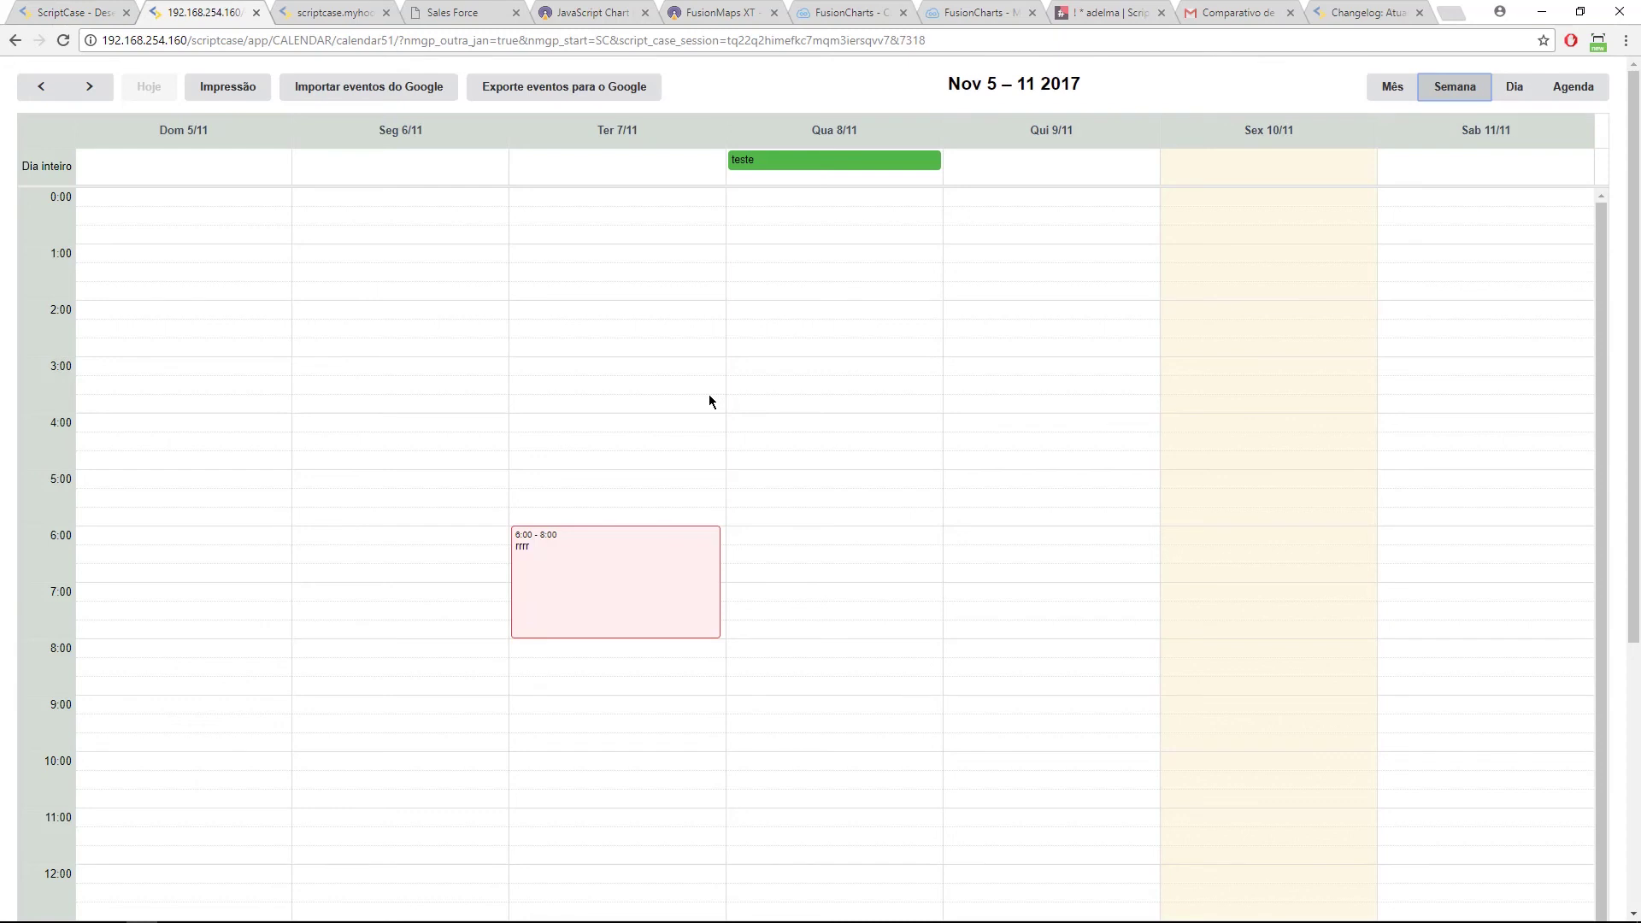
click(93, 10)
click(156, 617)
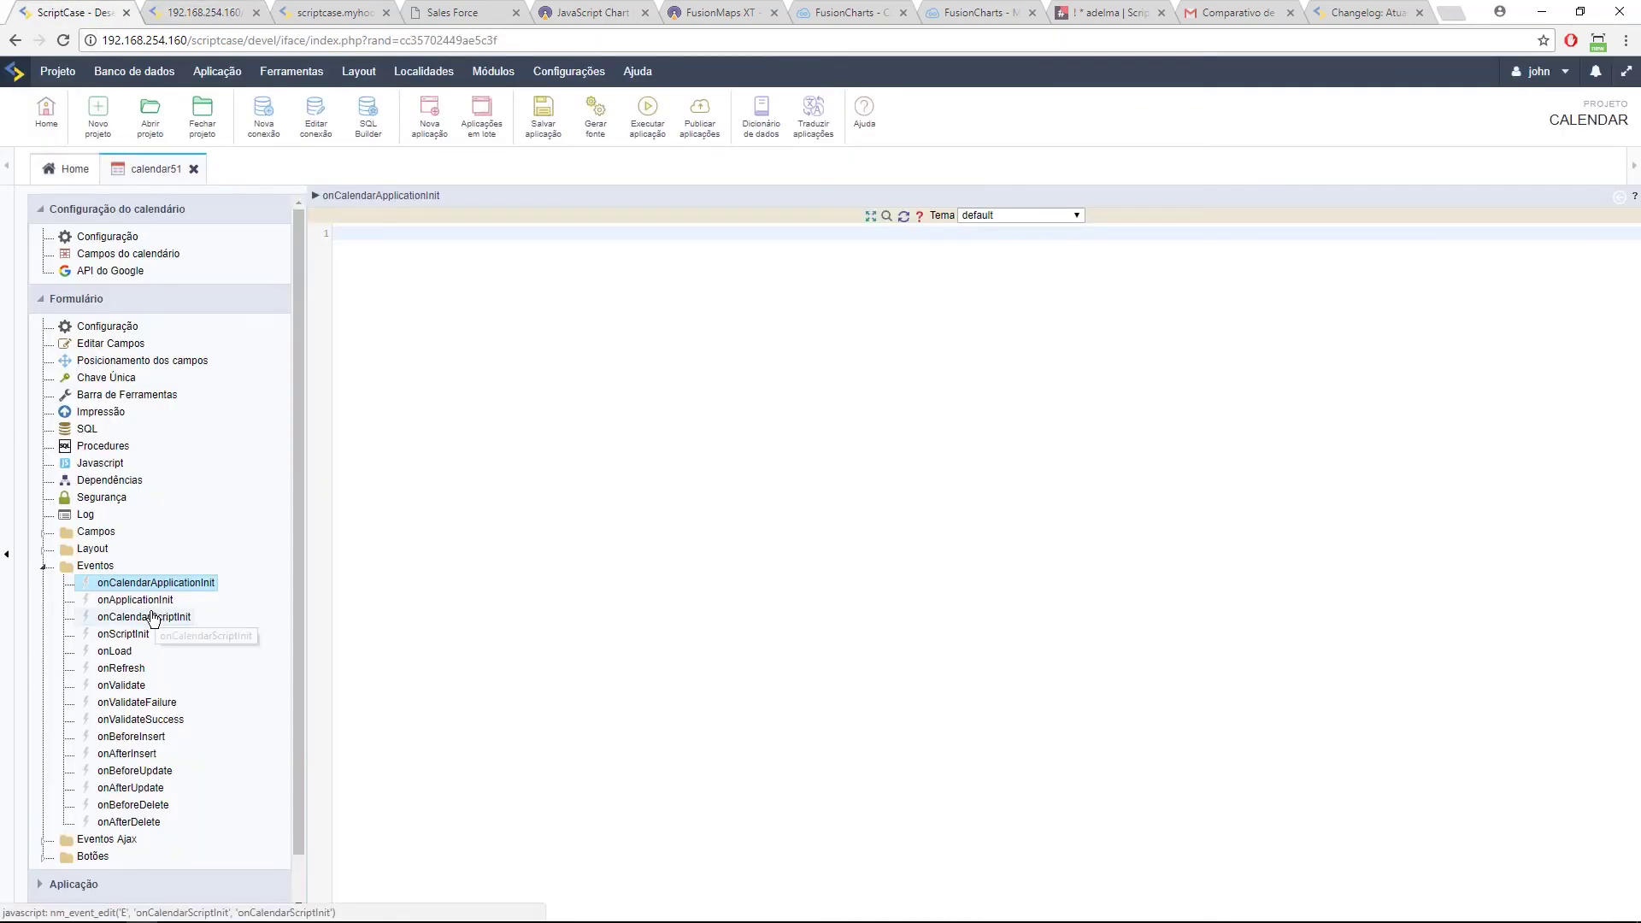
click(126, 637)
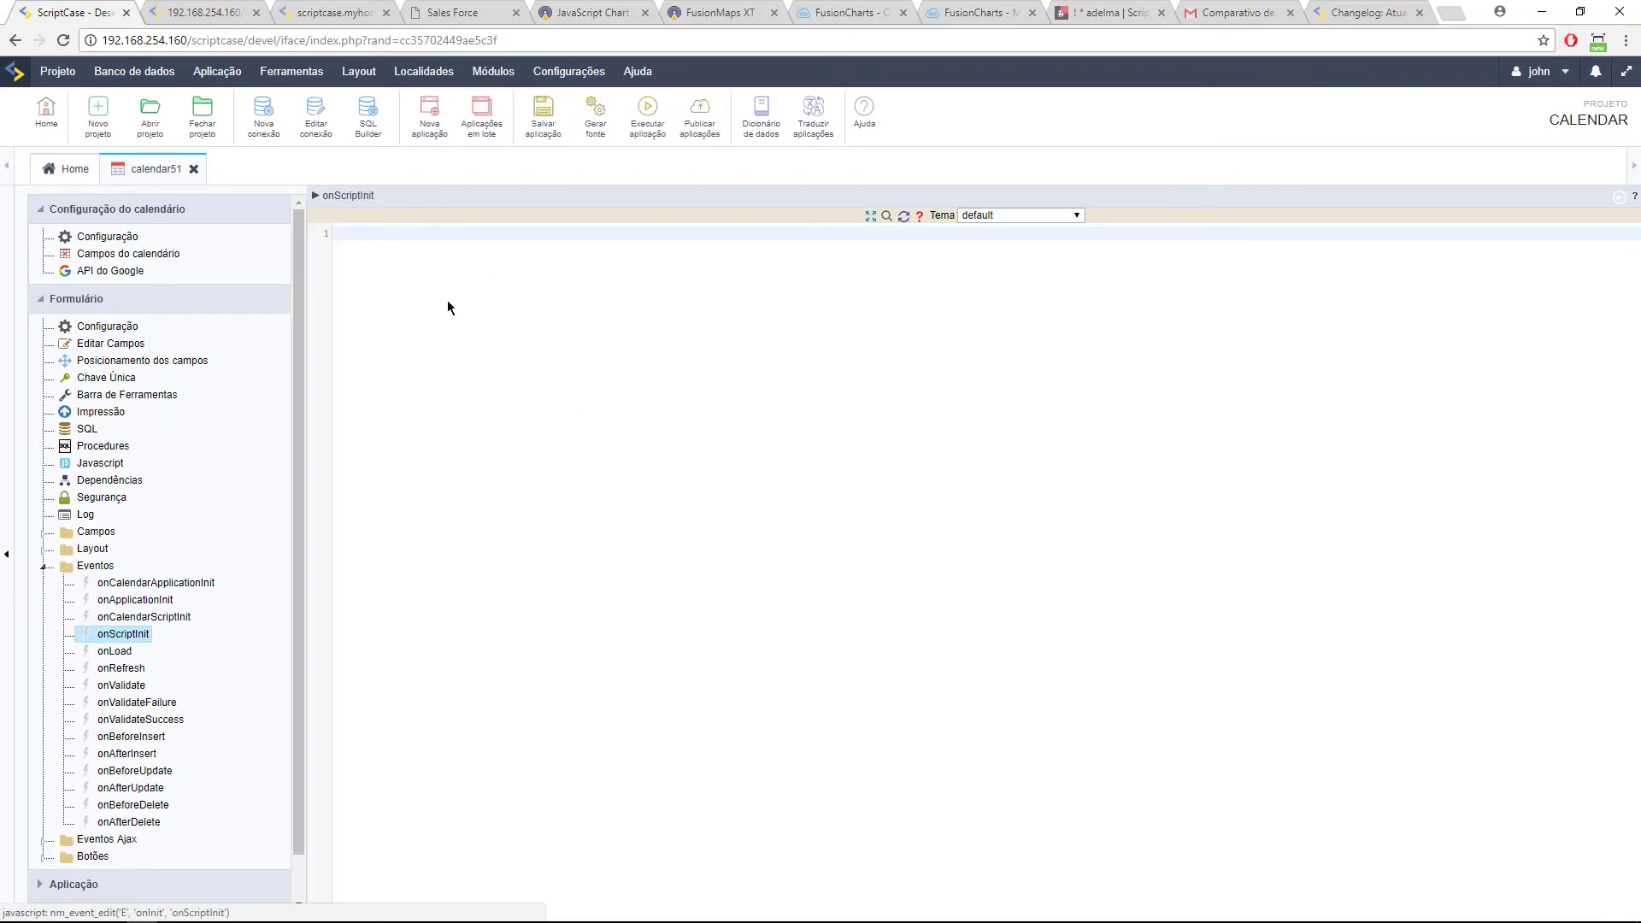
Step: Recheck onCalendarApplicationInit against the running calendar, then show the Google Calendar integration settings
click(159, 584)
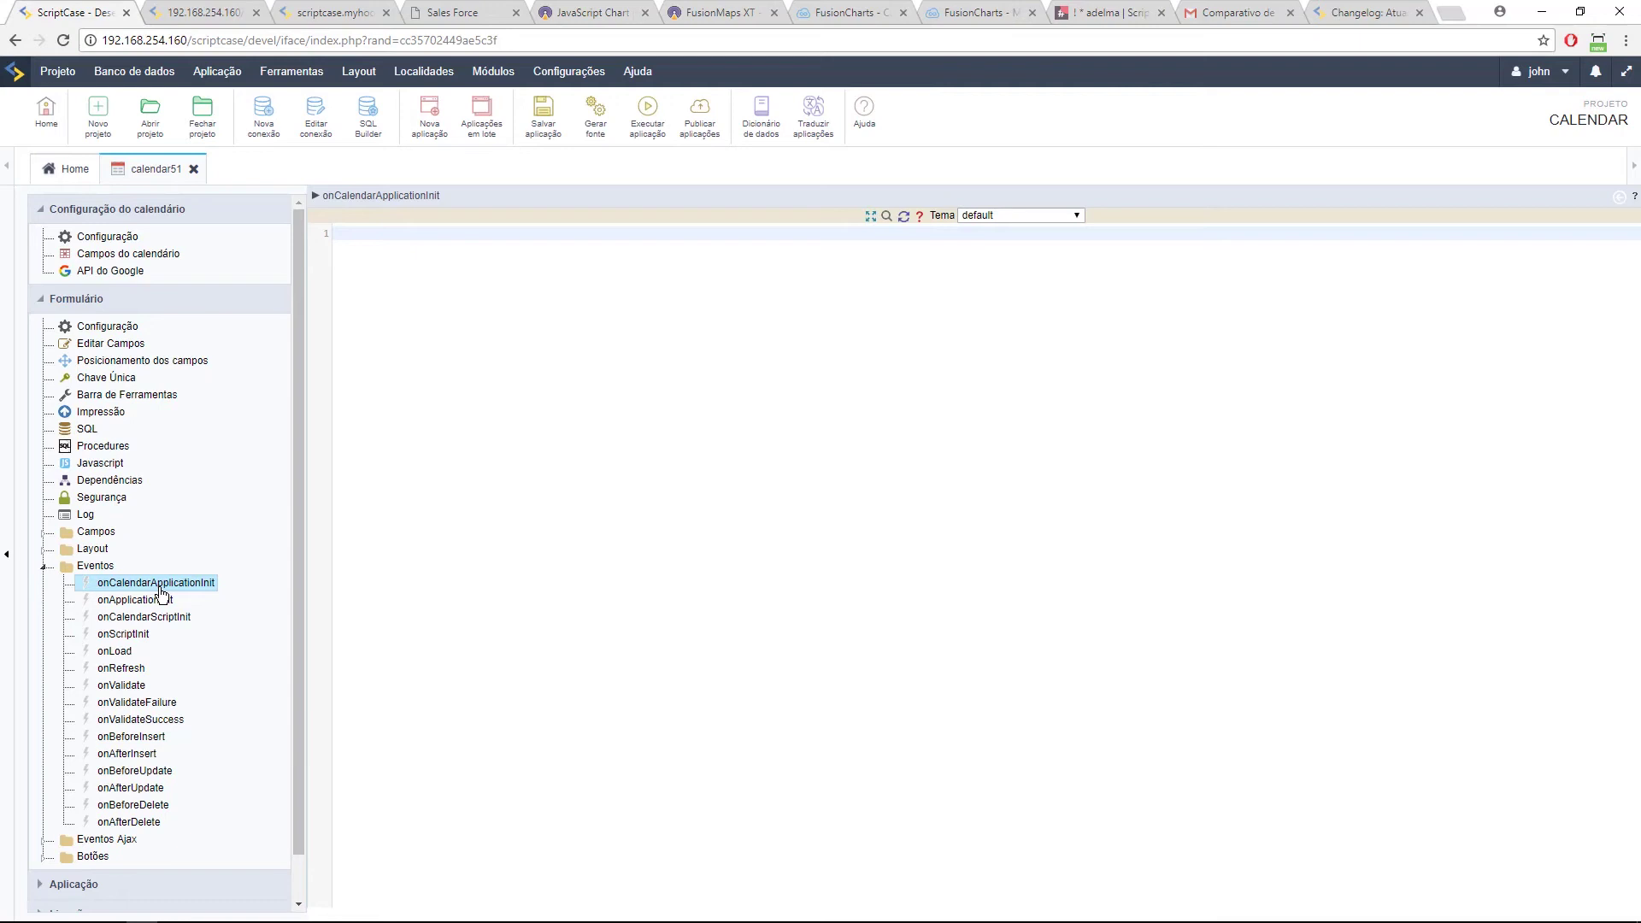
click(192, 6)
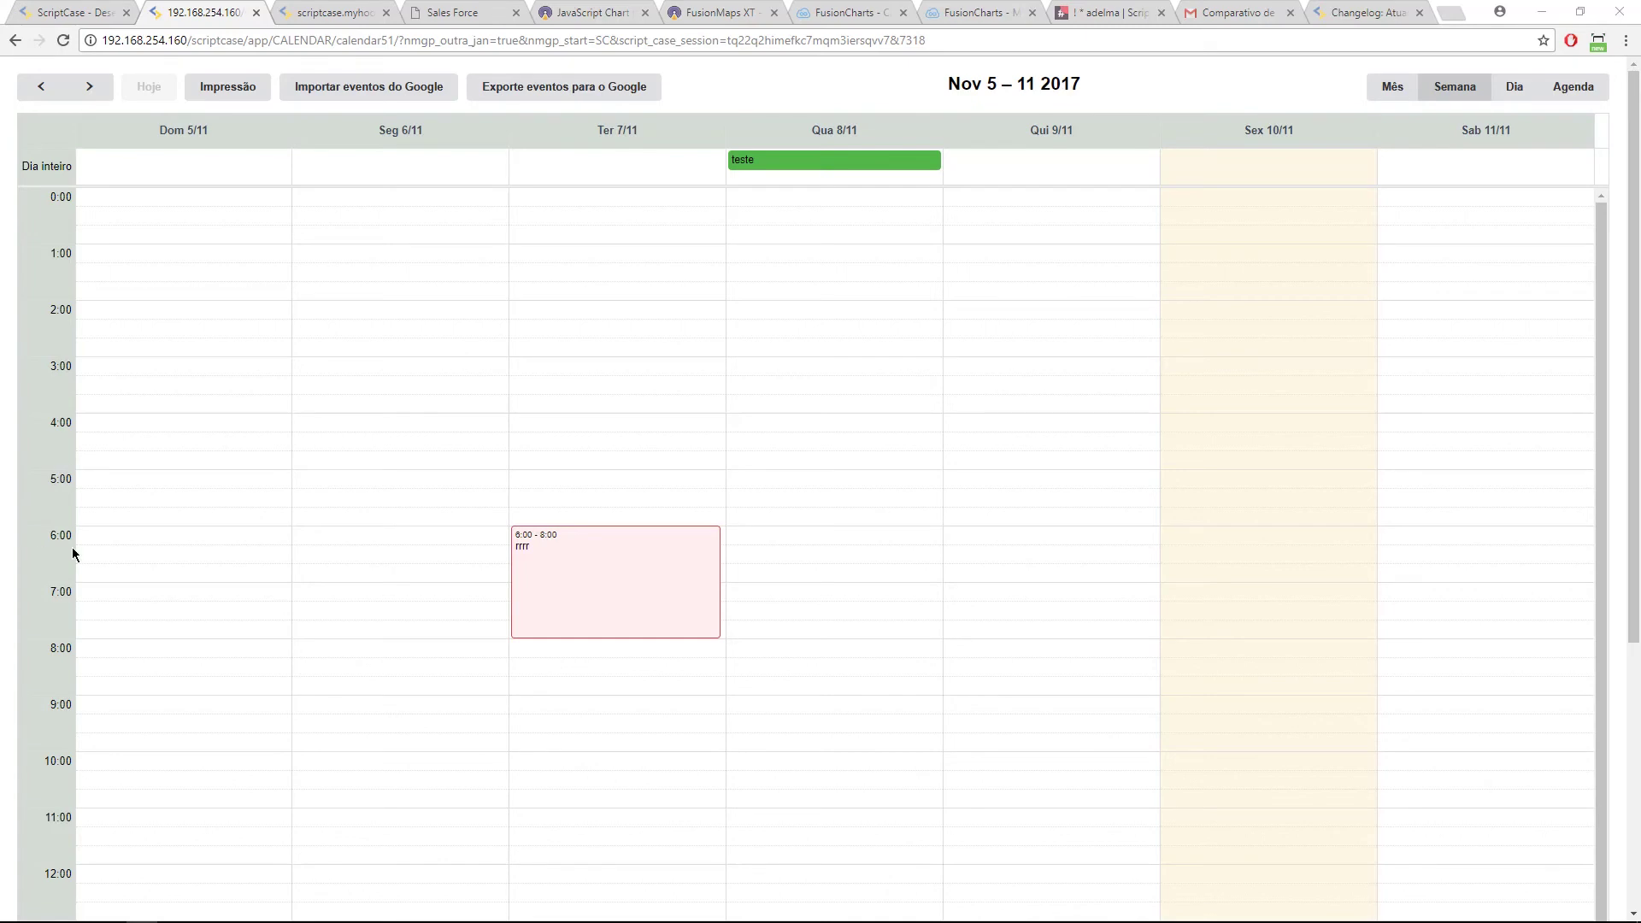
click(64, 13)
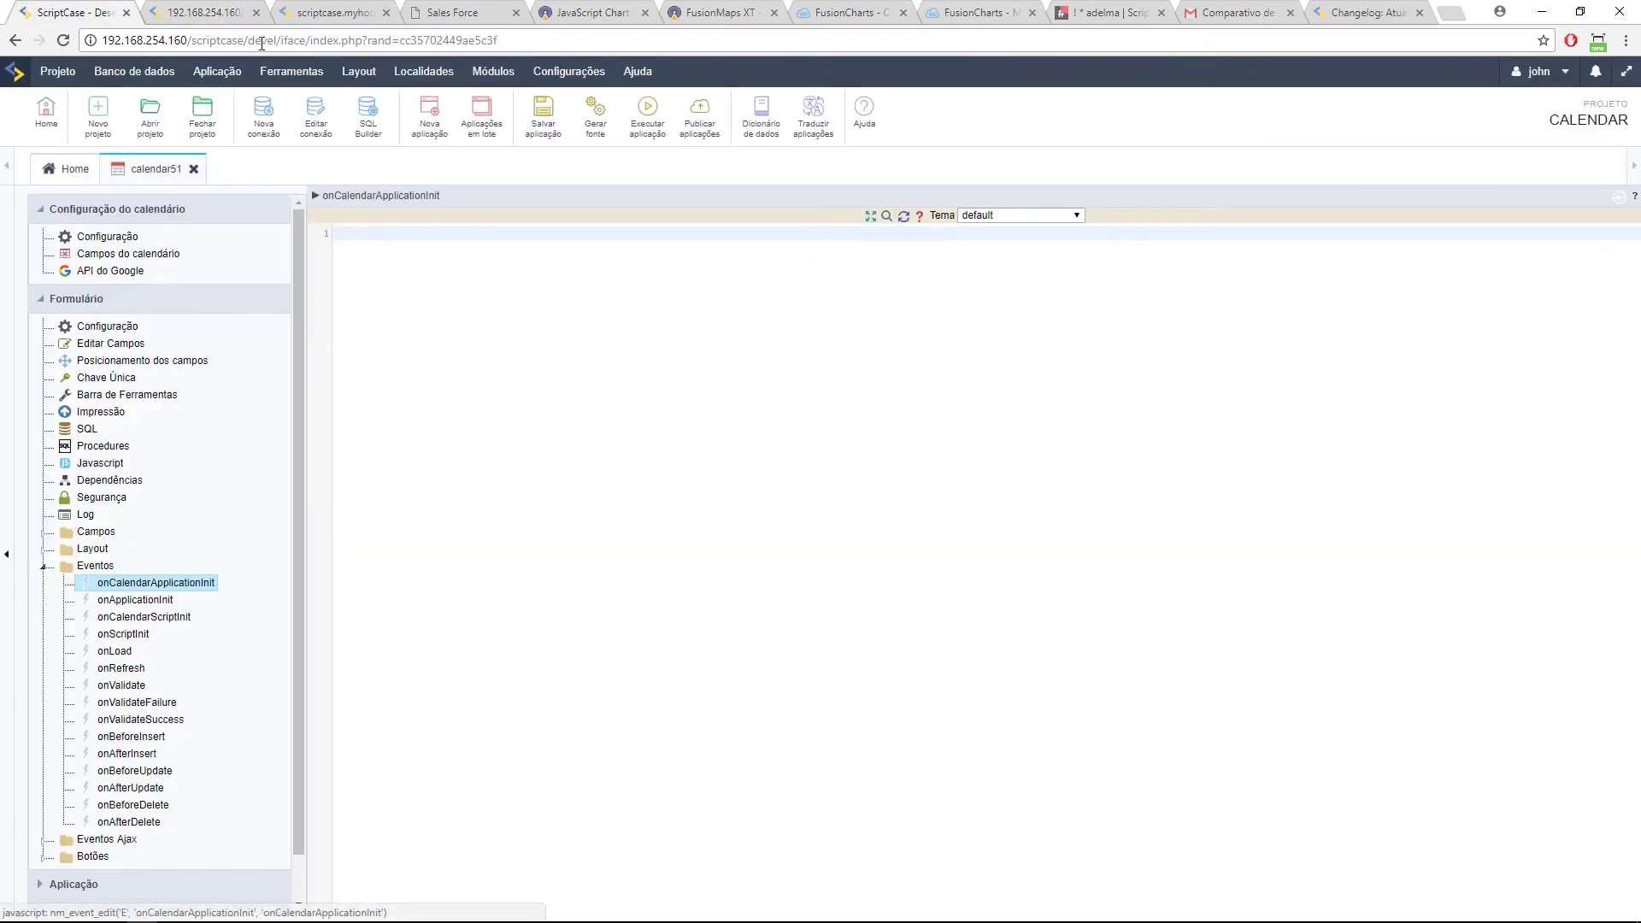
click(196, 12)
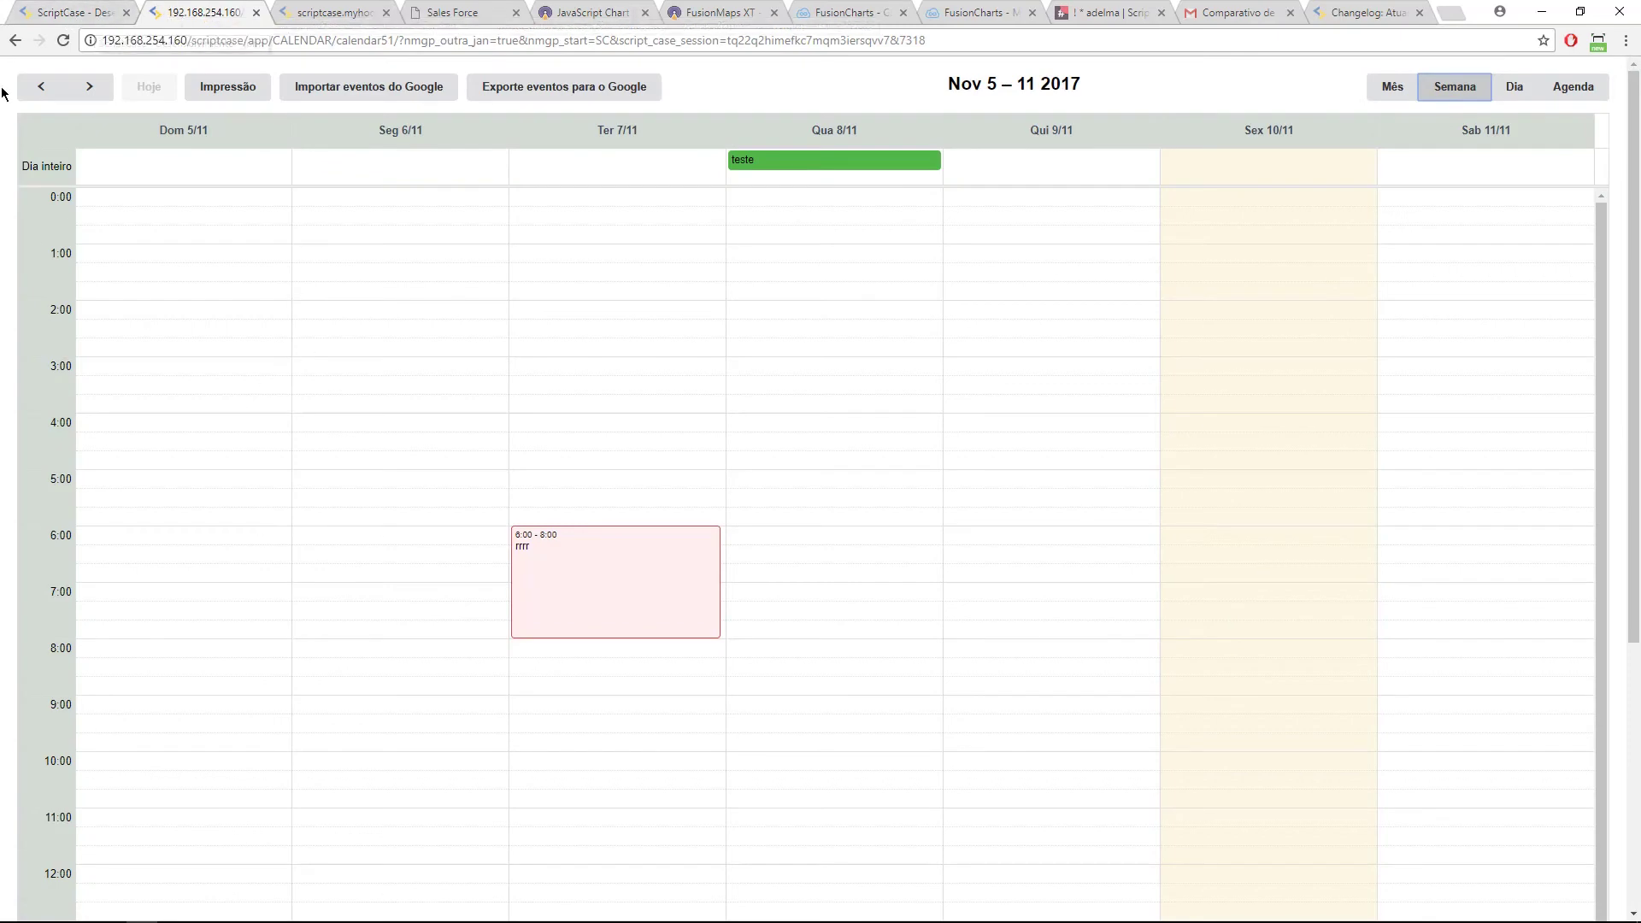
click(98, 10)
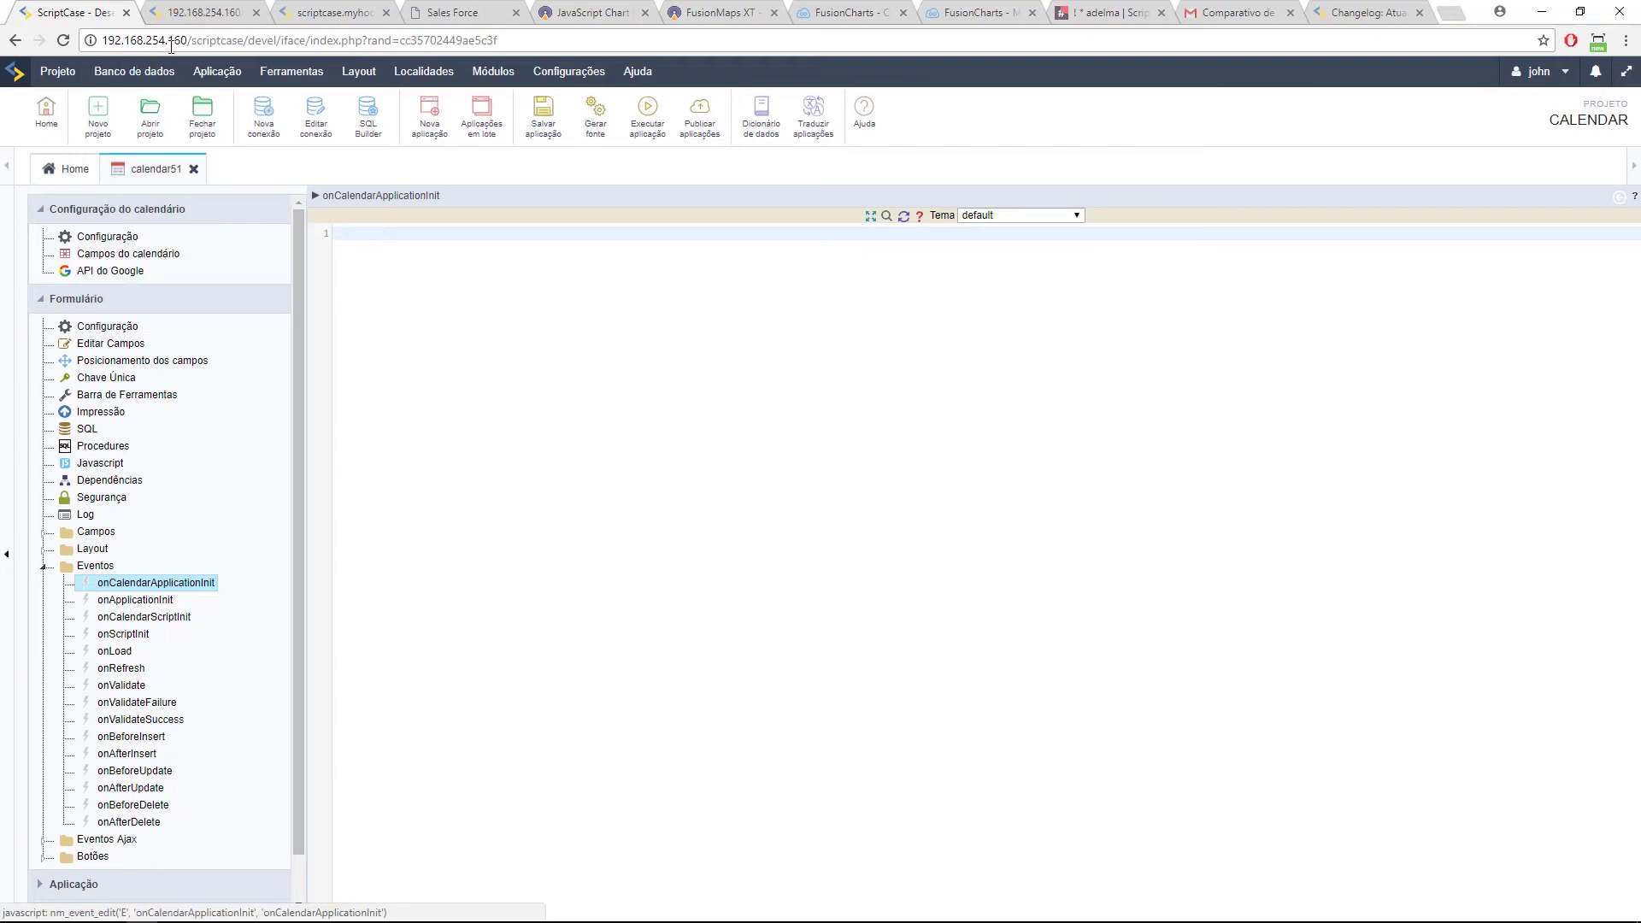
click(117, 275)
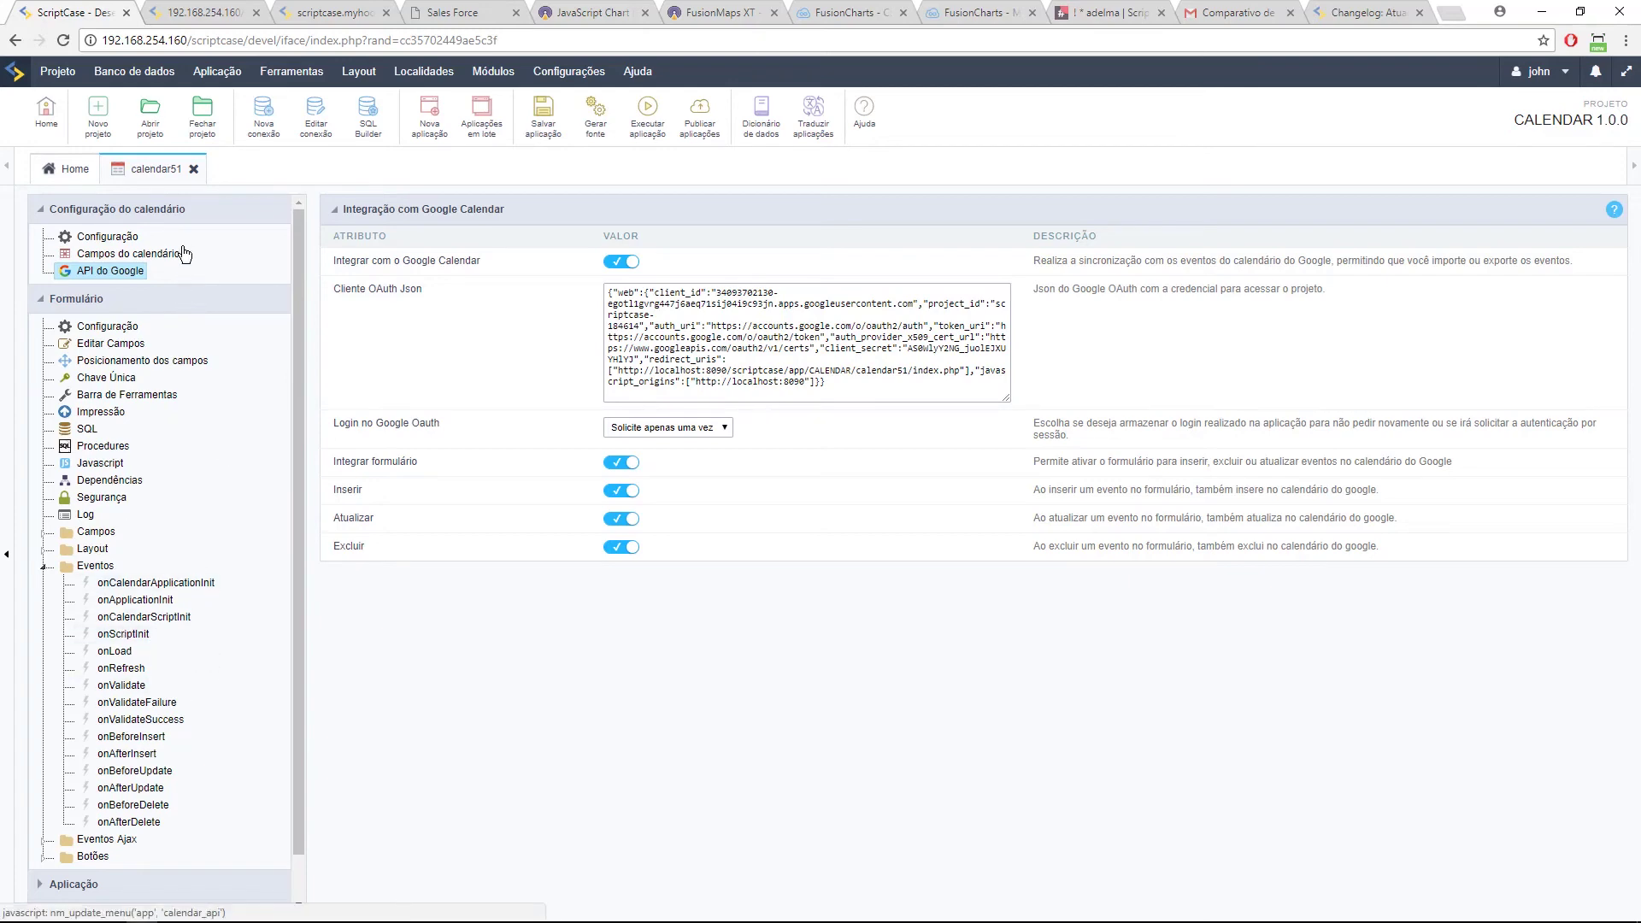
Step: Open the SQL builder, then show November 2017 and select the Proclamação da República holiday's Id Api
click(366, 127)
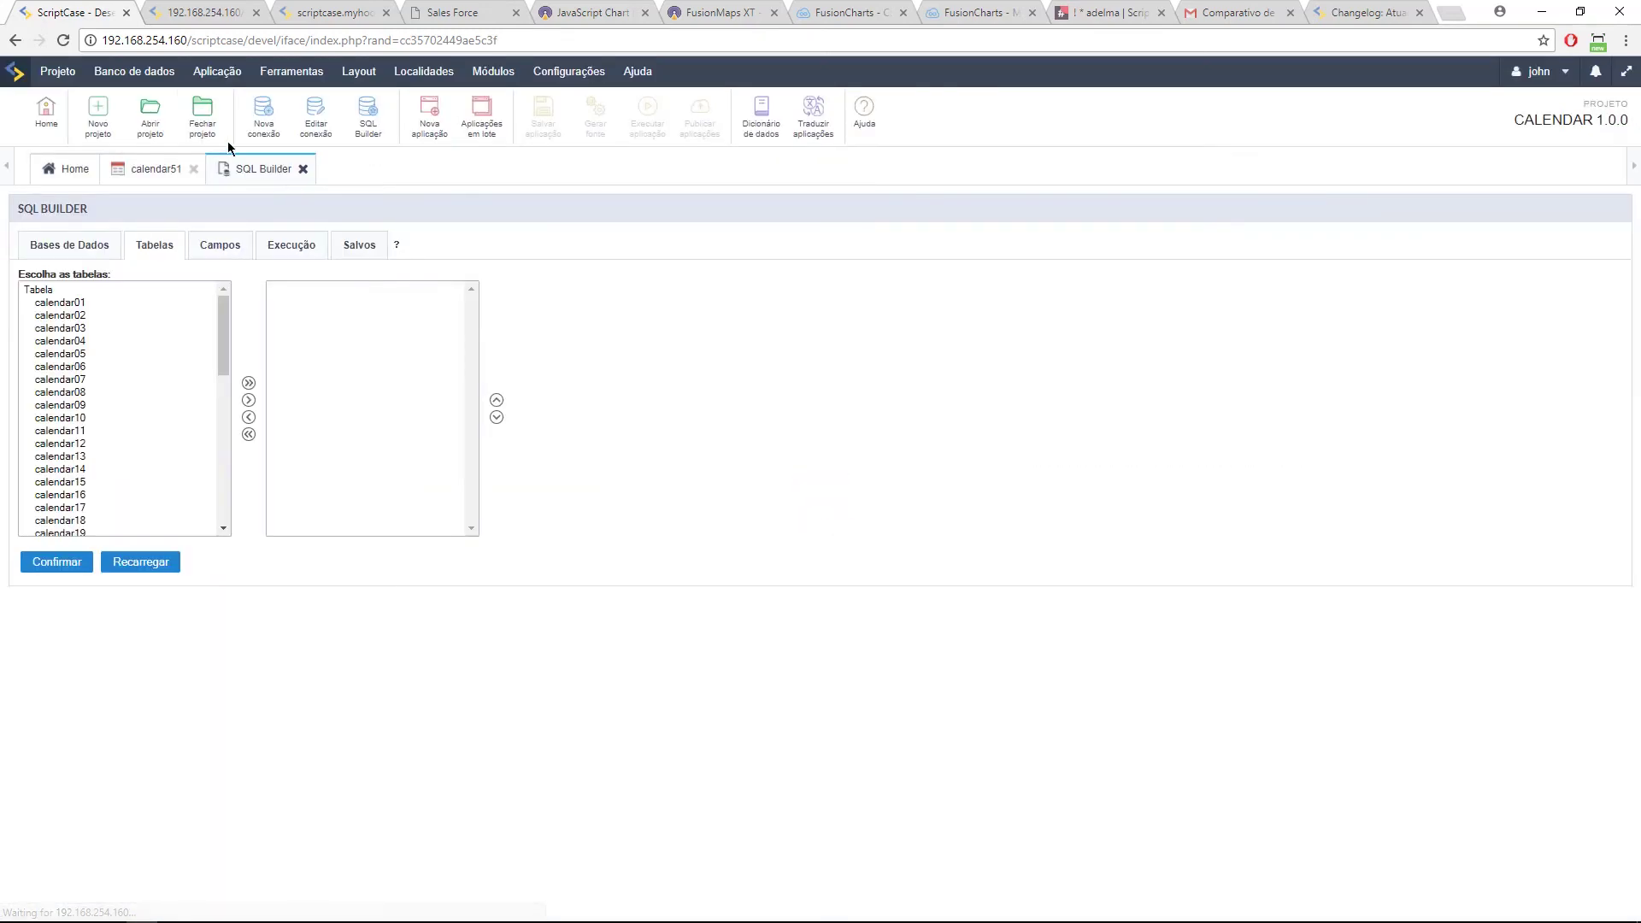
click(195, 16)
key(ctrl+shift+Tab)
click(196, 15)
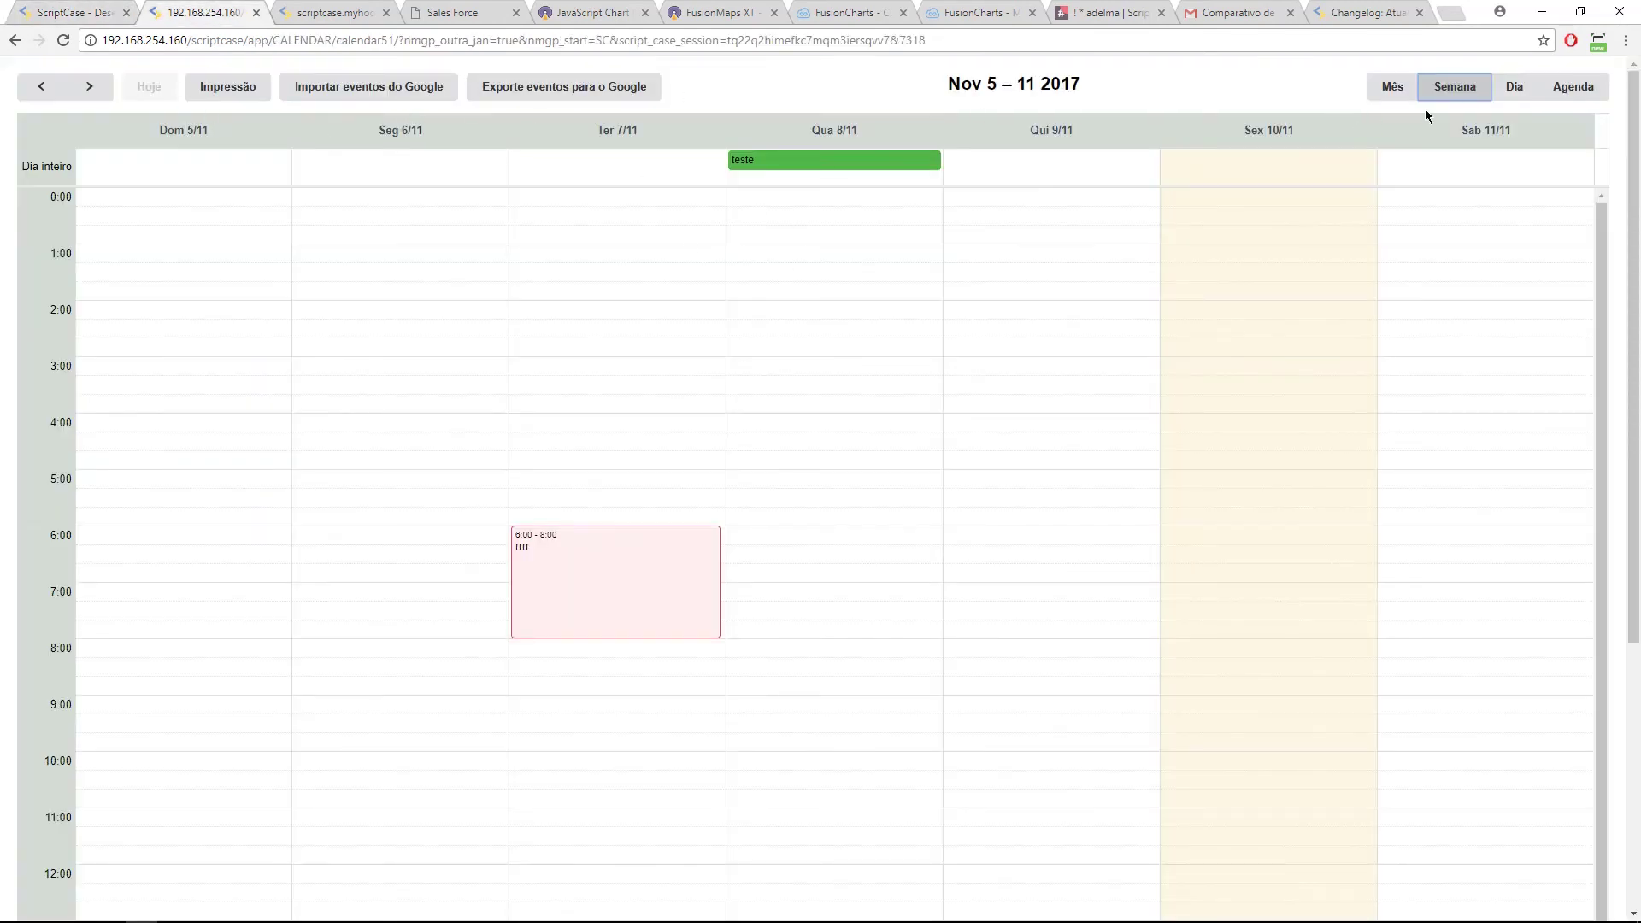
click(1392, 86)
click(734, 564)
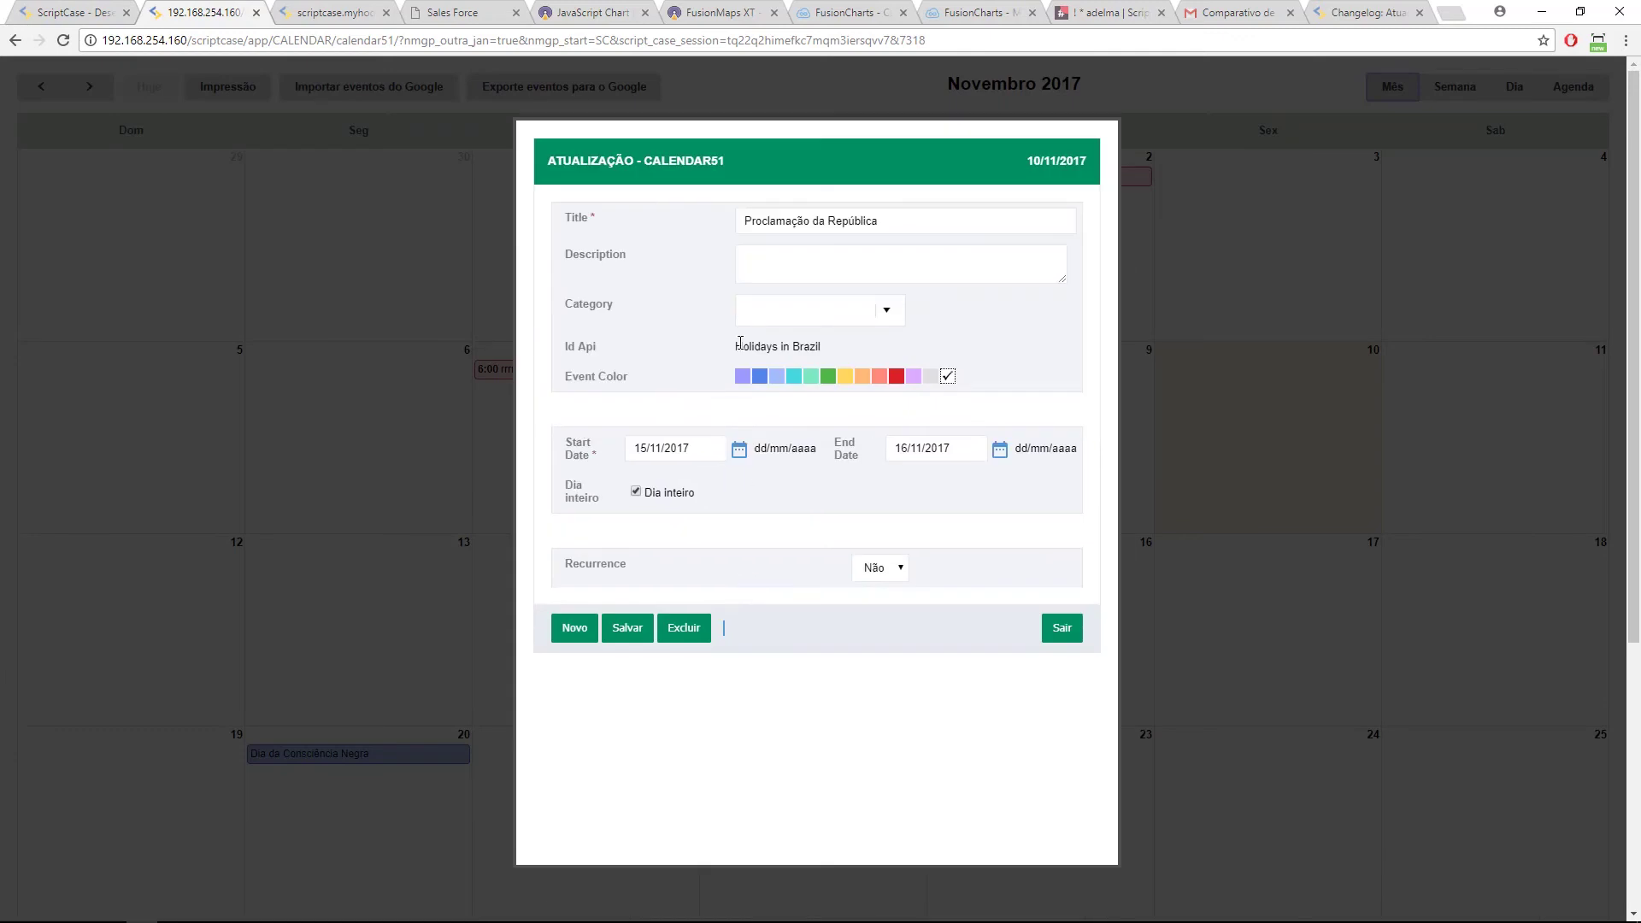
drag(740, 346, 824, 351)
Step: Open onScriptInit, add the calendar51 table in the SQL builder, and show the sample calendar page
click(107, 12)
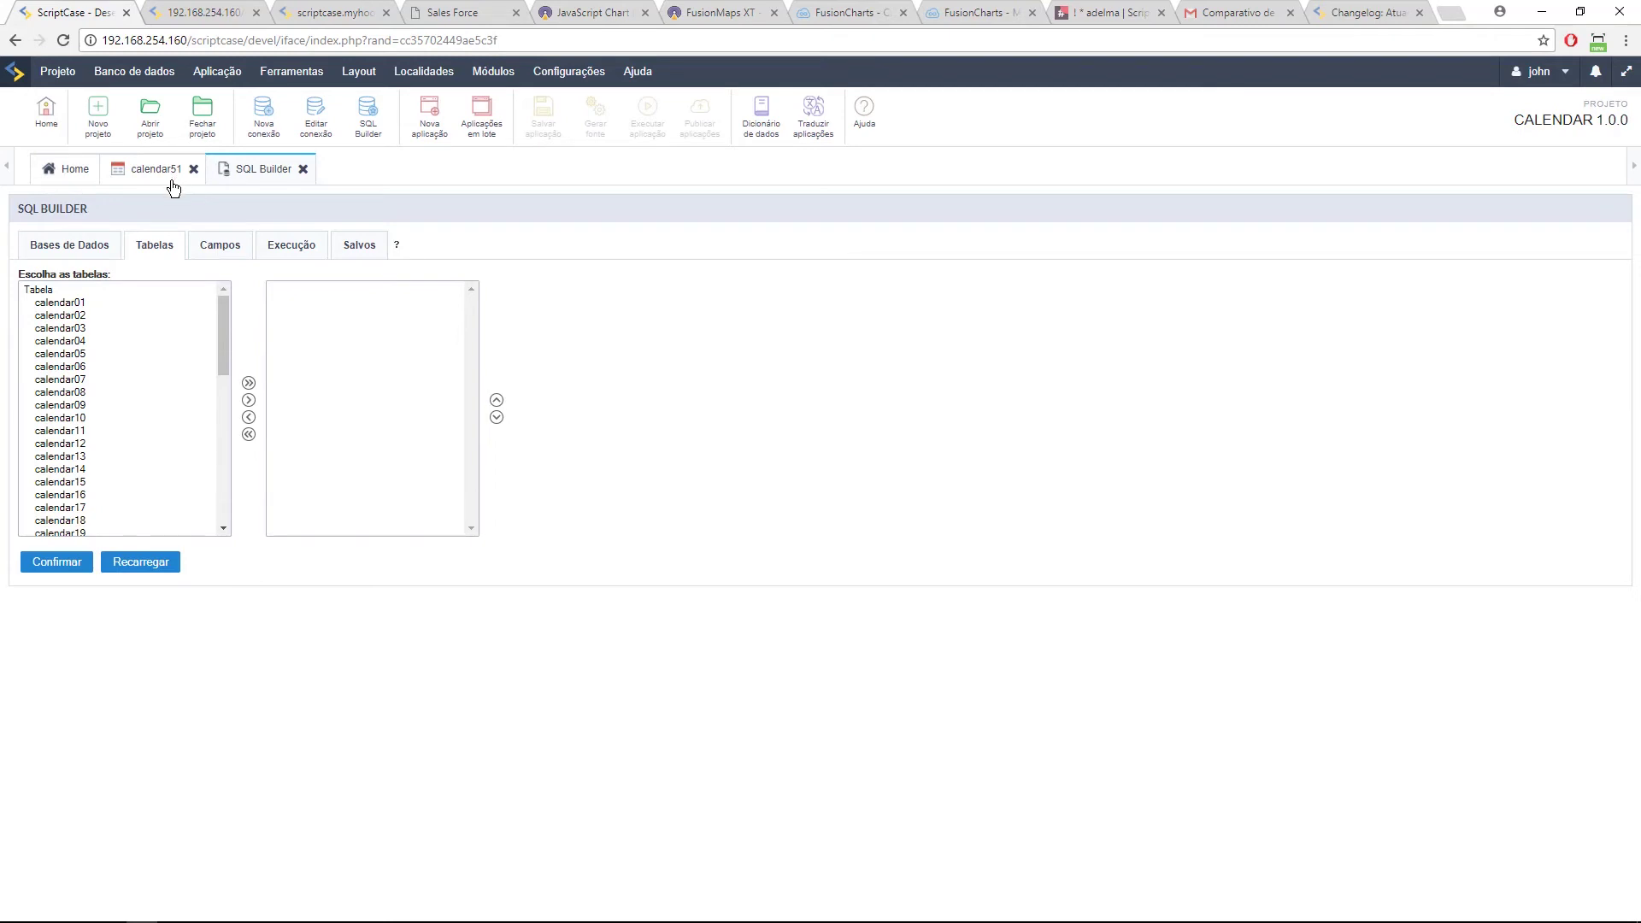
click(144, 175)
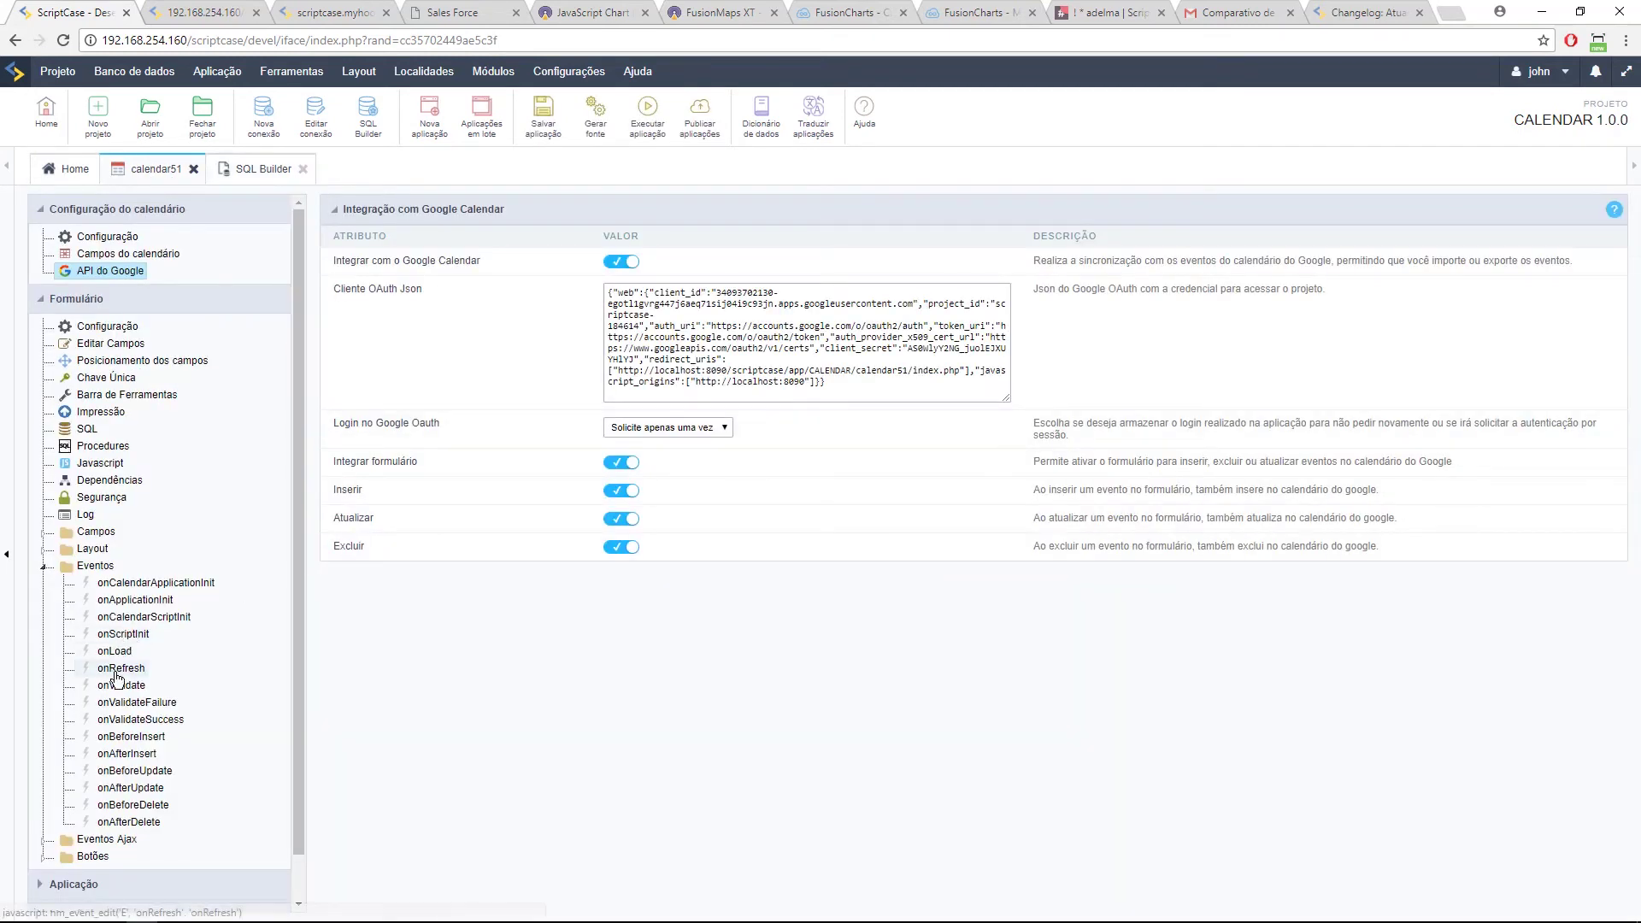
click(123, 633)
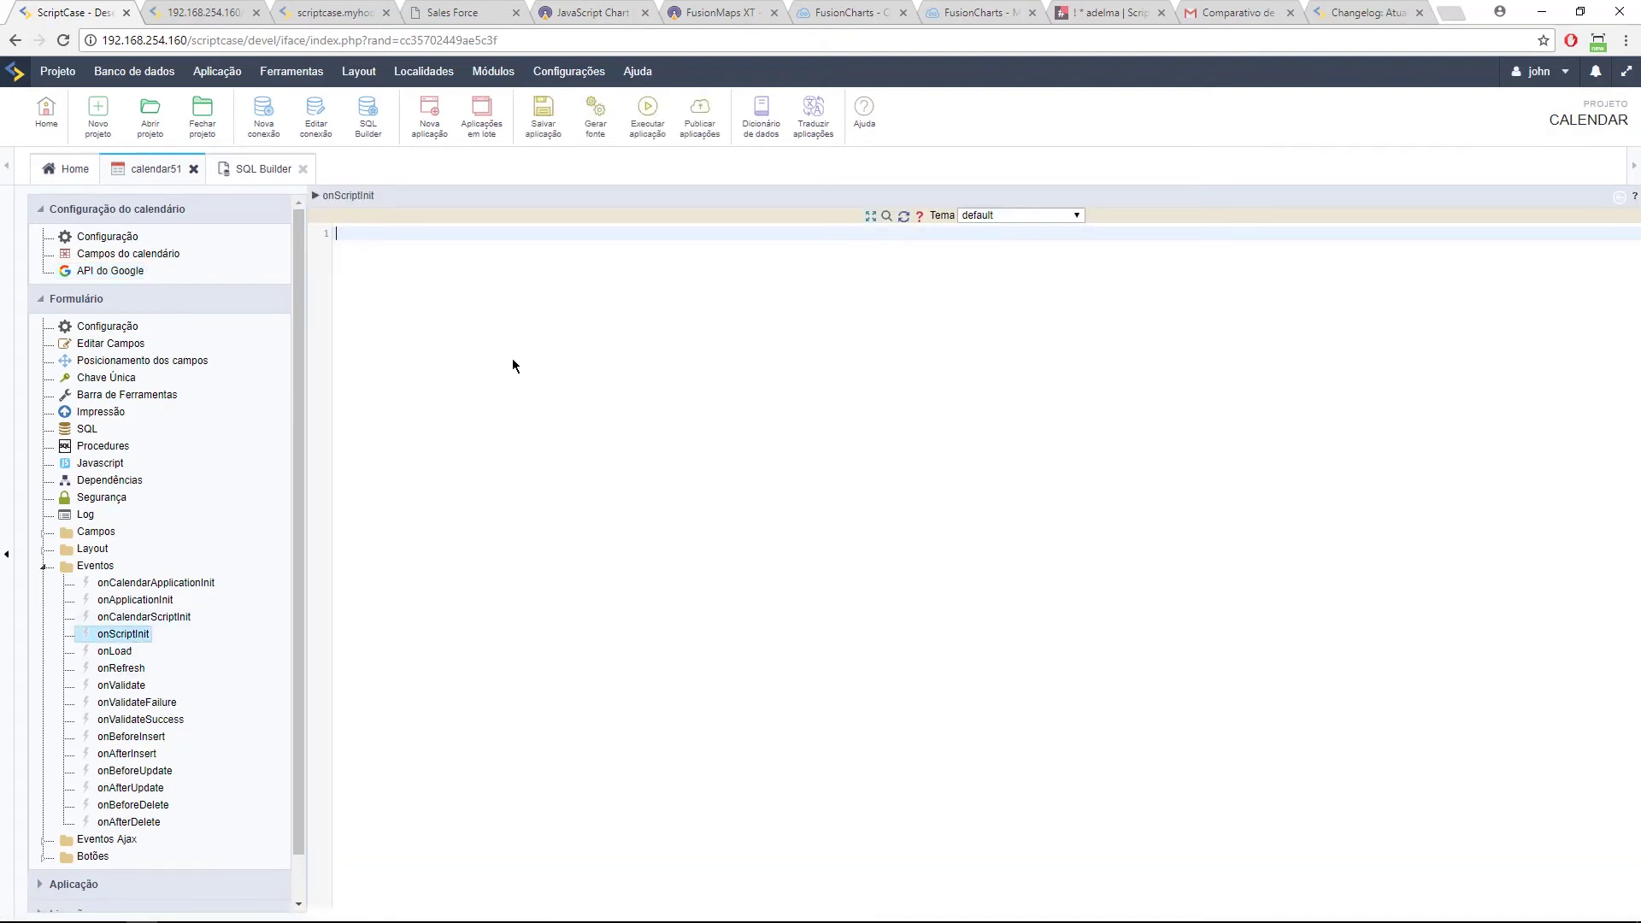
click(248, 169)
scroll(94, 474, down, 5)
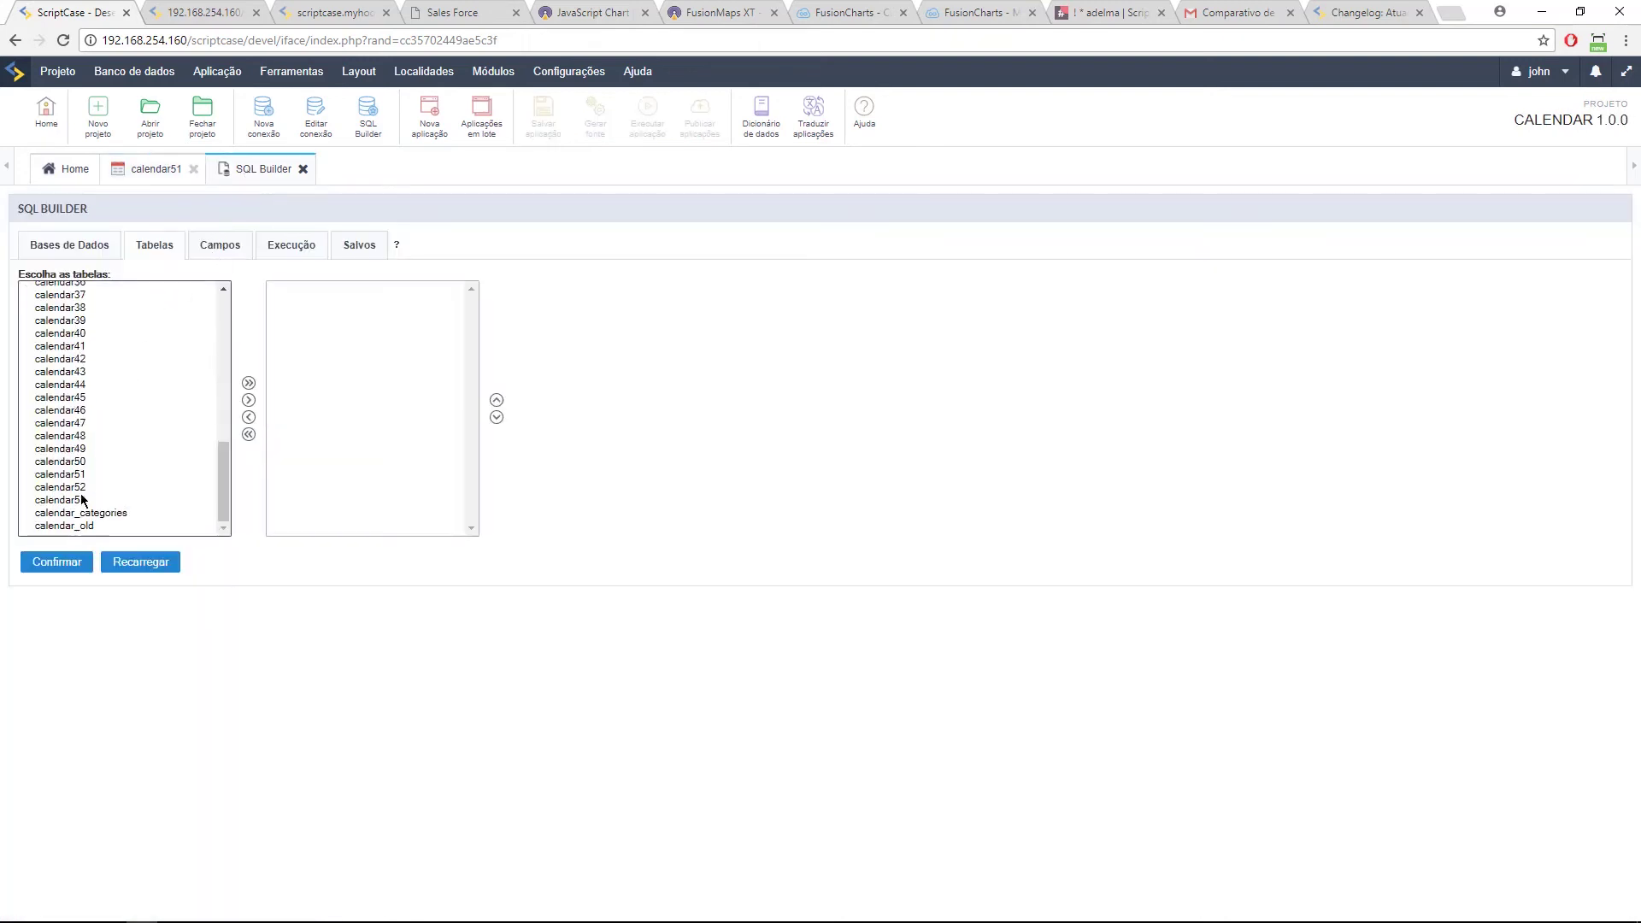
double_click(94, 478)
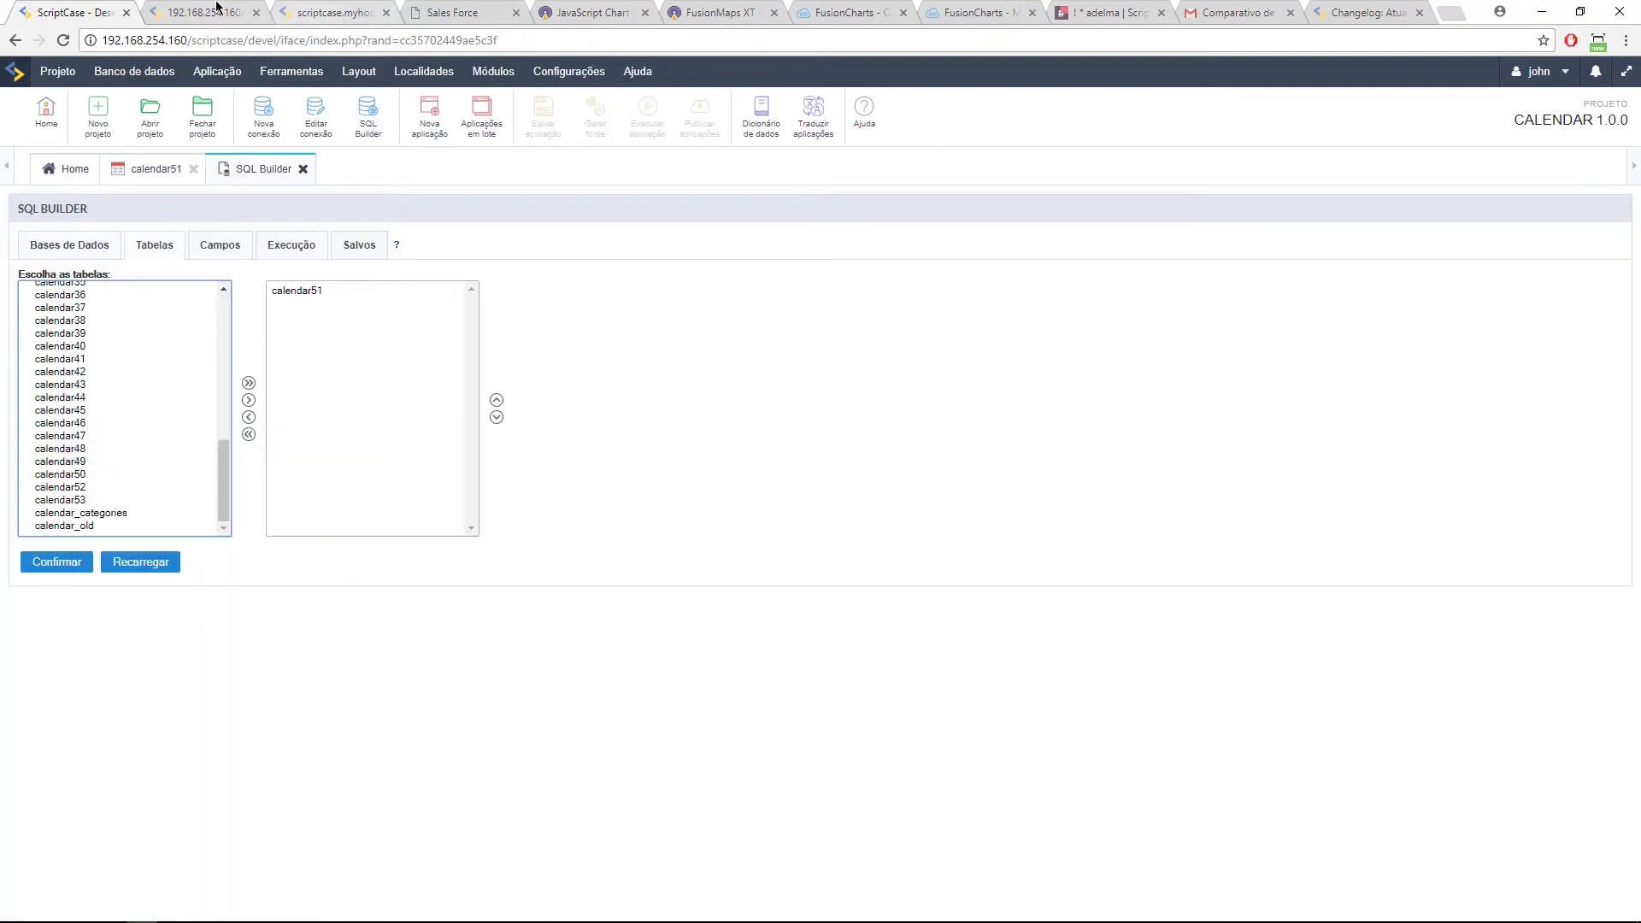
click(333, 14)
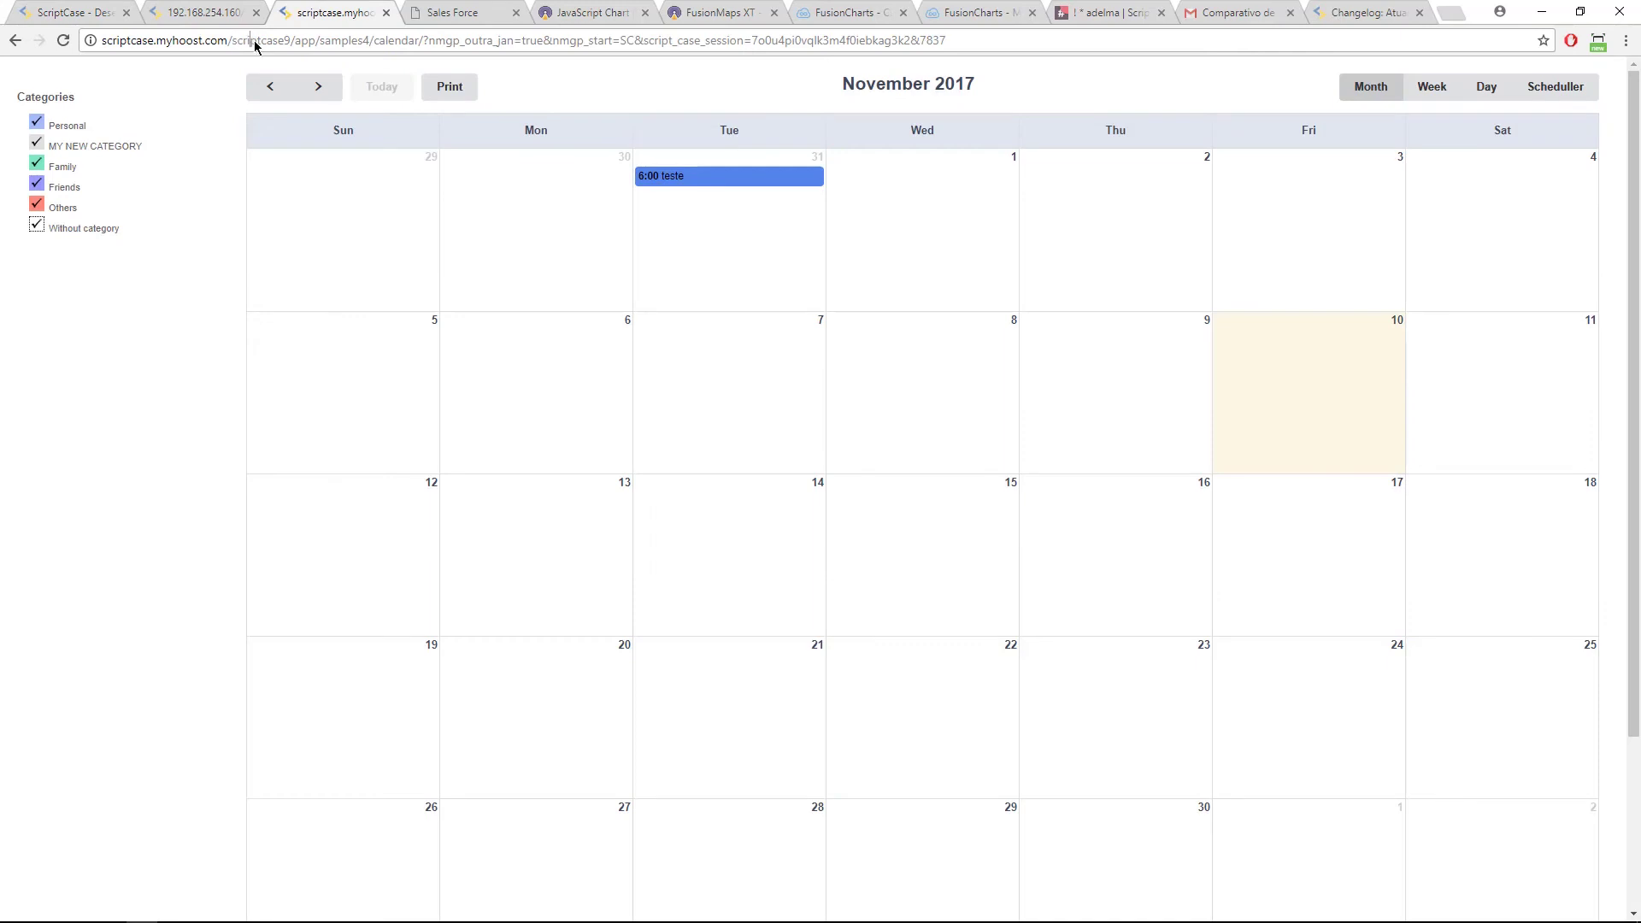
Step: Load calendar.google.com in the tab, then return to calendar51's Proclamação da República form
click(255, 41)
text(calen)
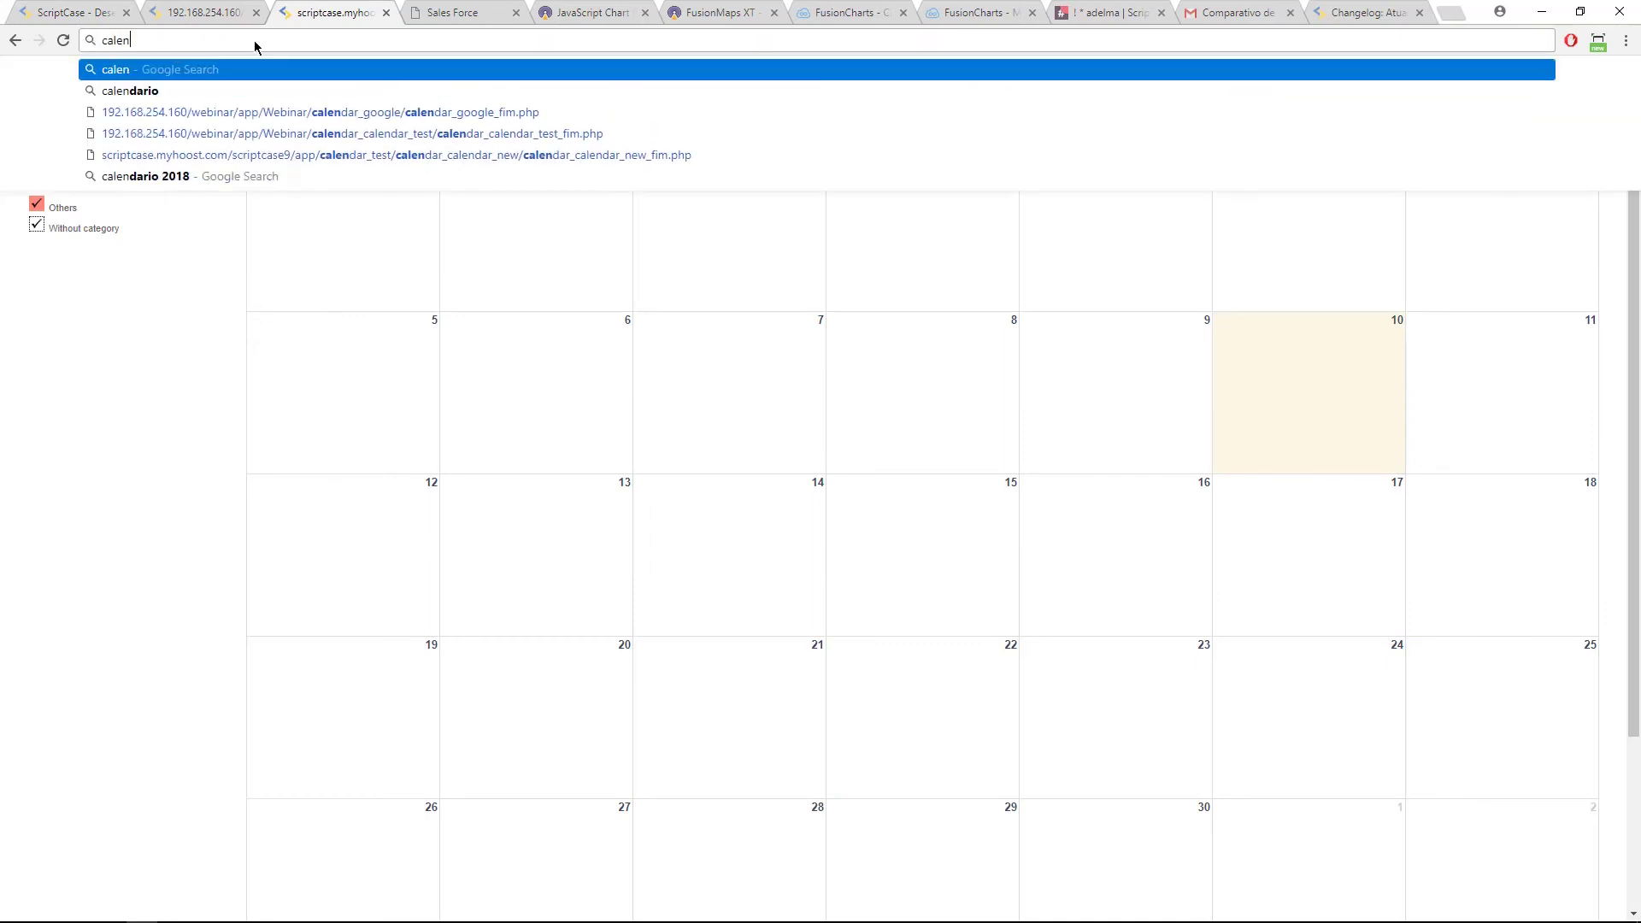
text(dar.google.com)
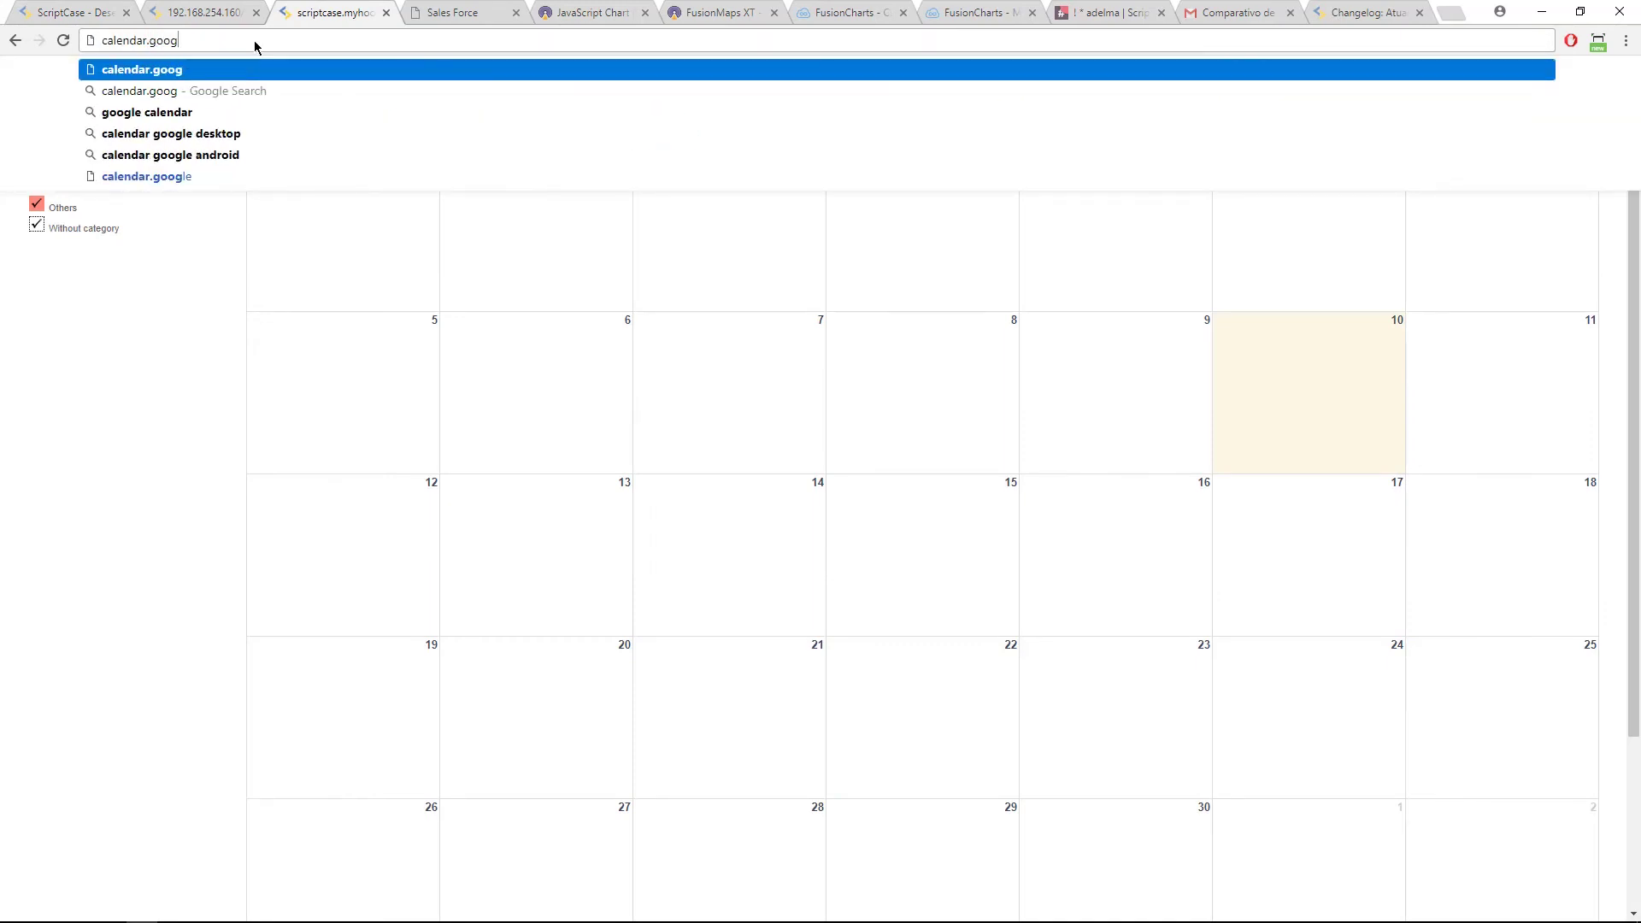
key(Return)
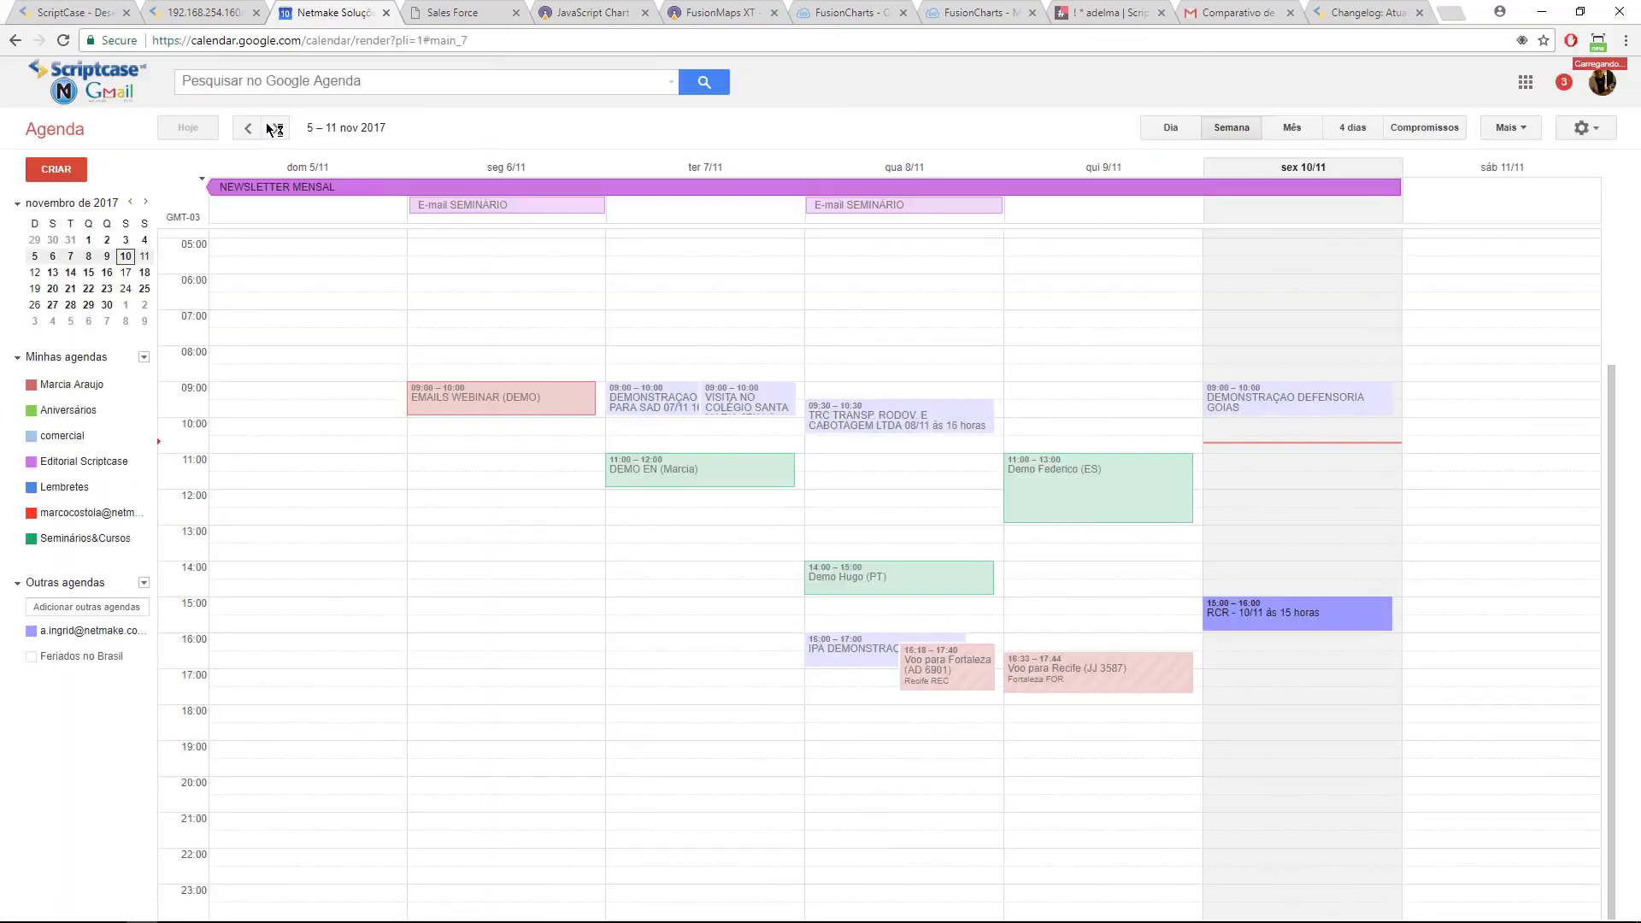
click(212, 7)
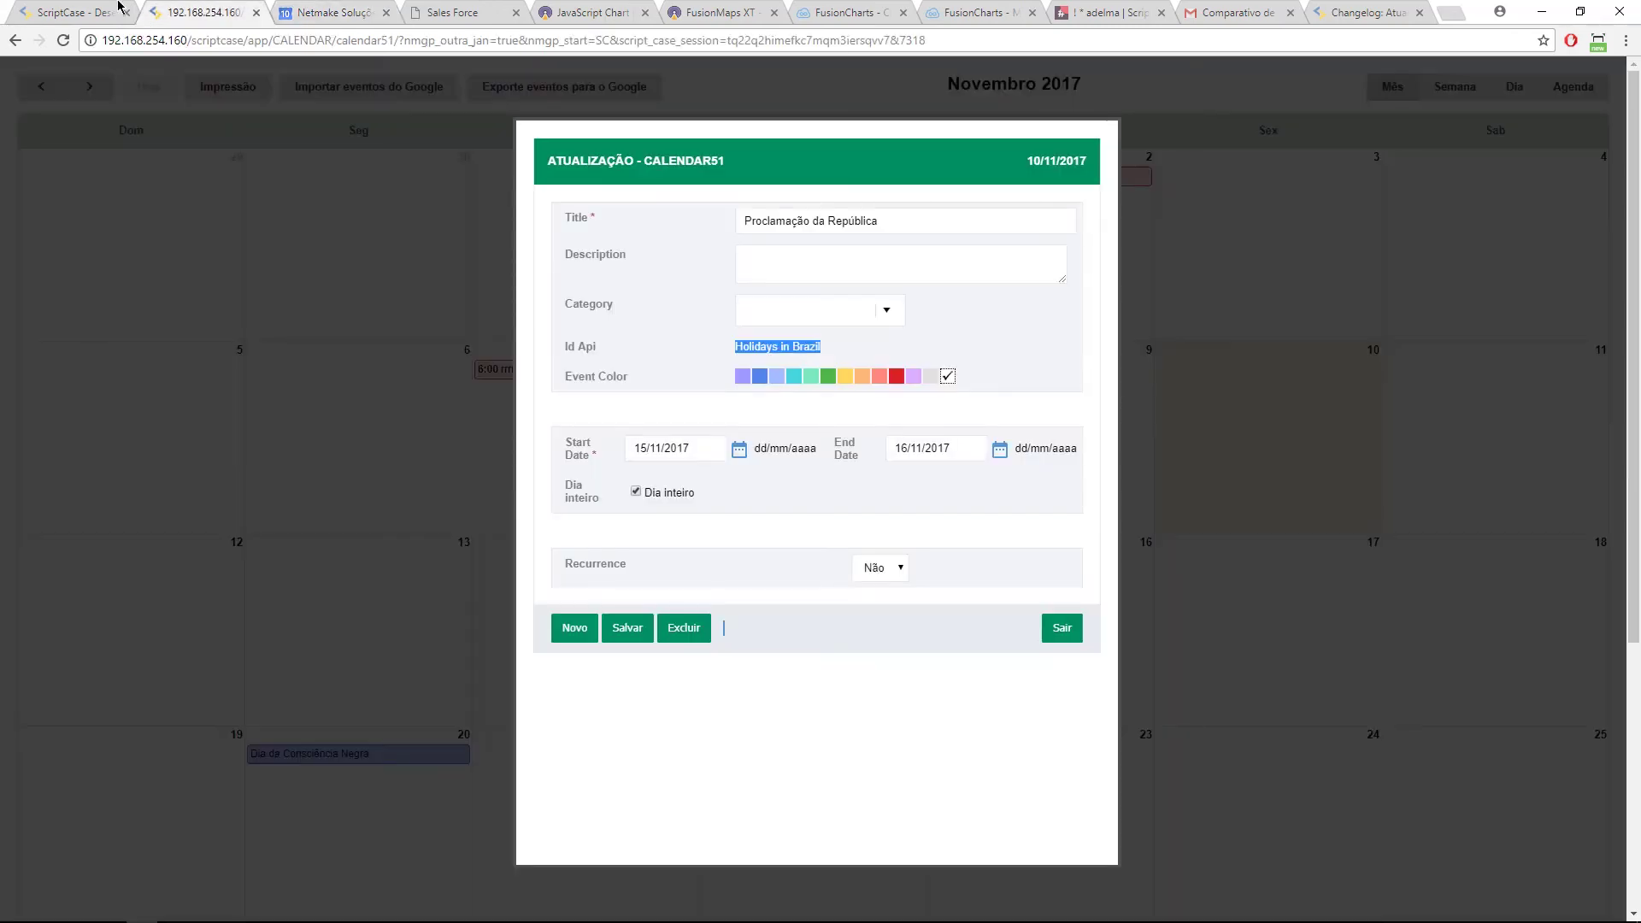
Step: Return to ScriptCase and use Executar aplicação on calendar51 to show its November 2017 holidays
click(114, 10)
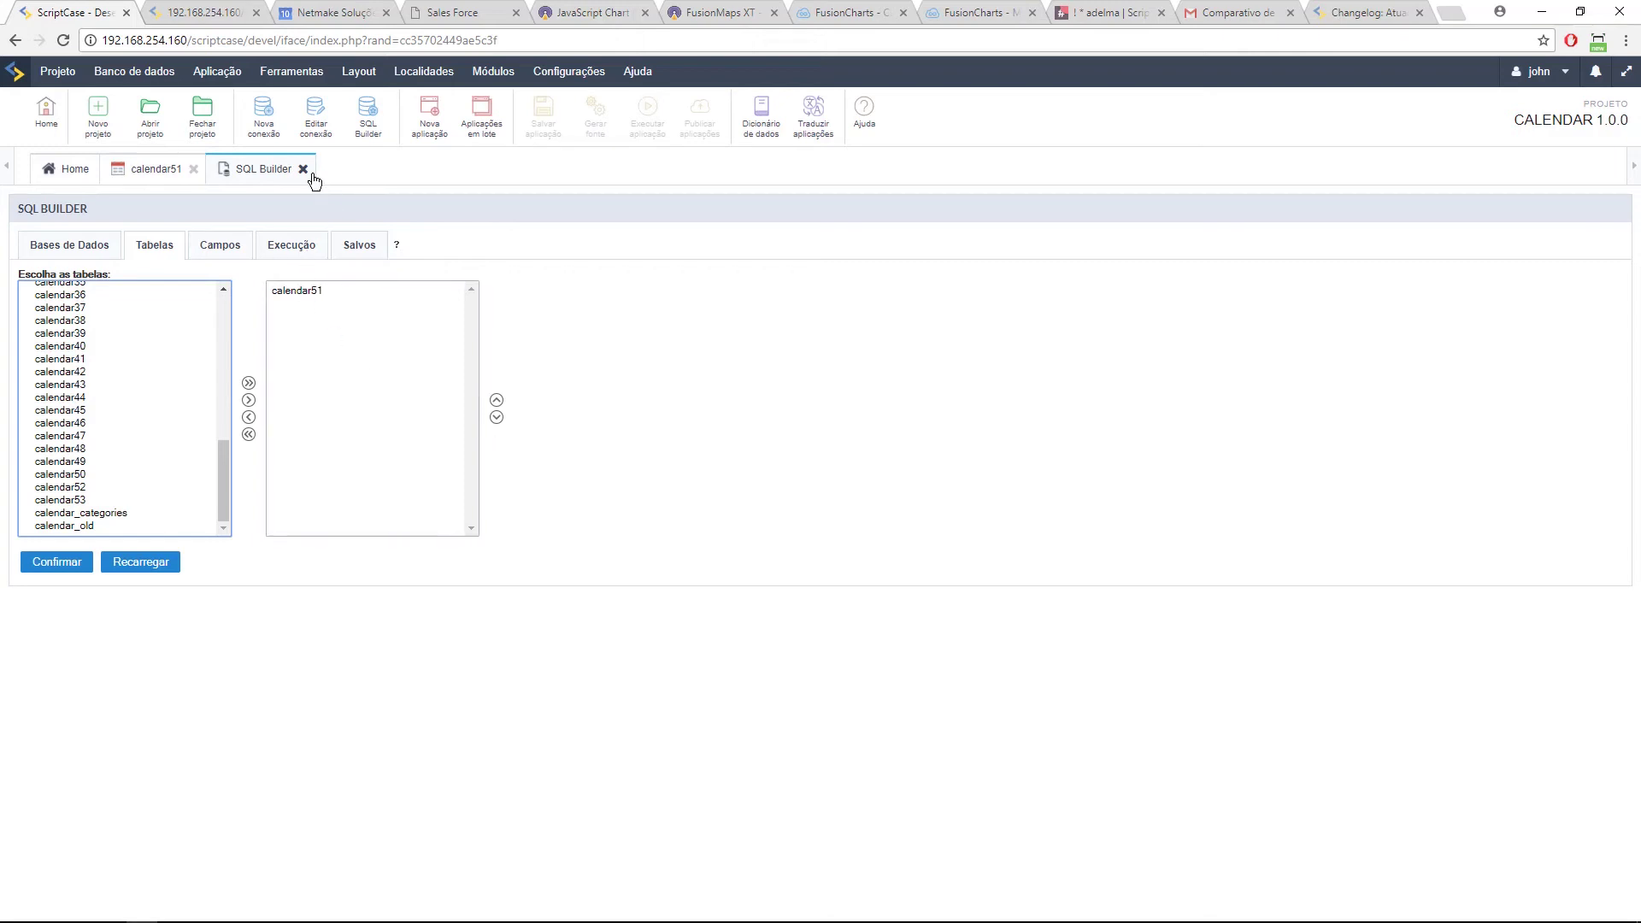
click(151, 171)
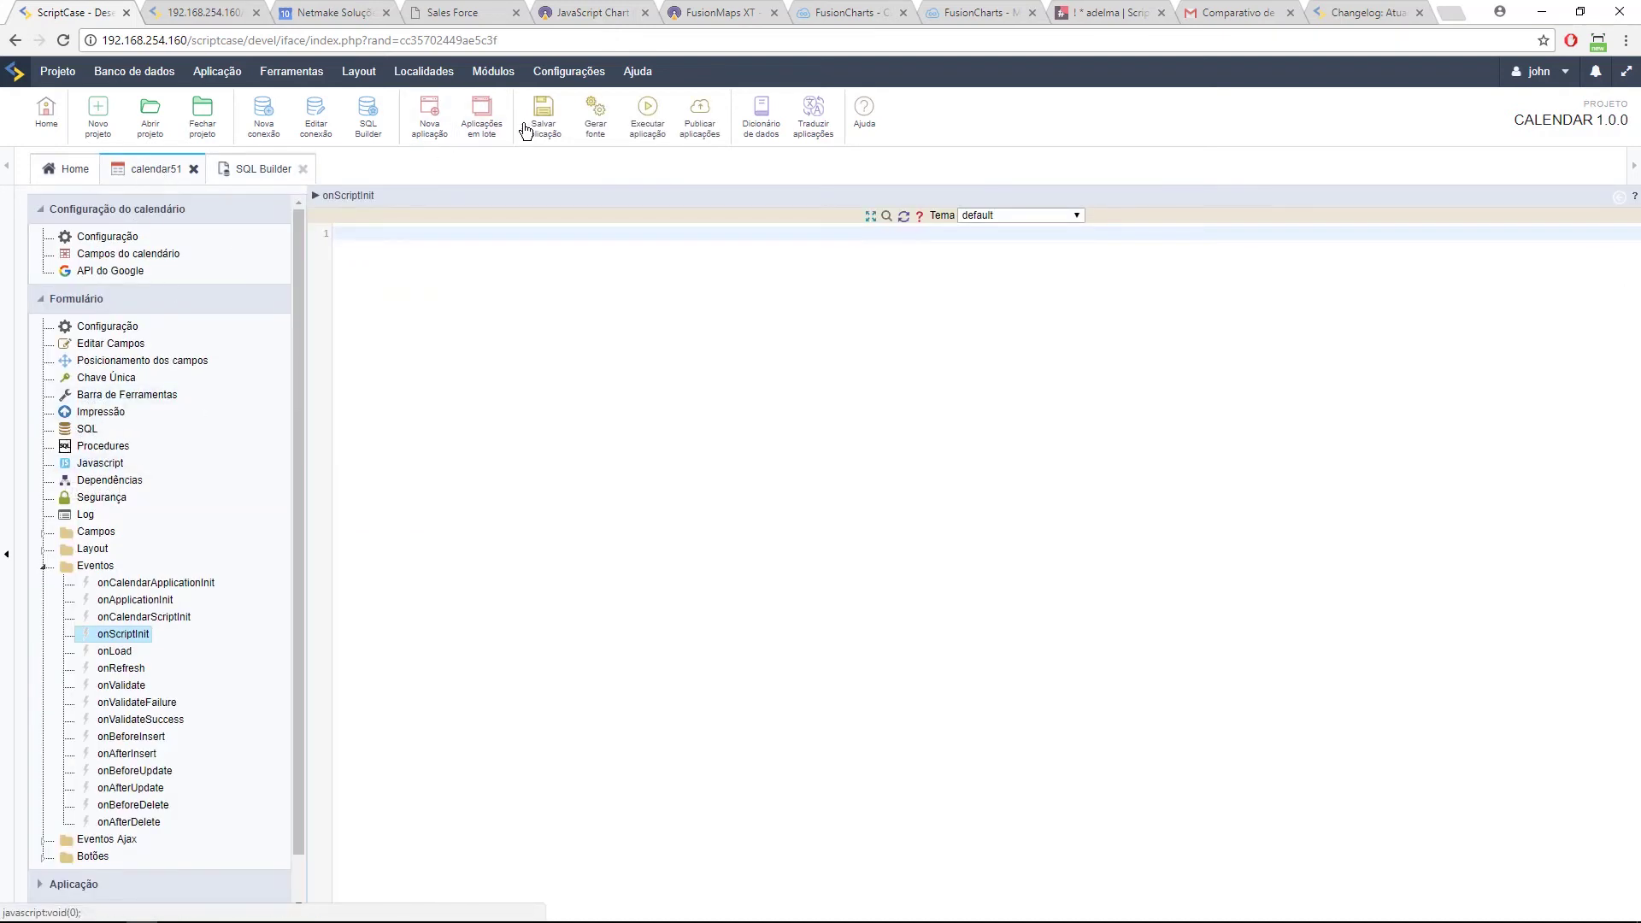
click(647, 113)
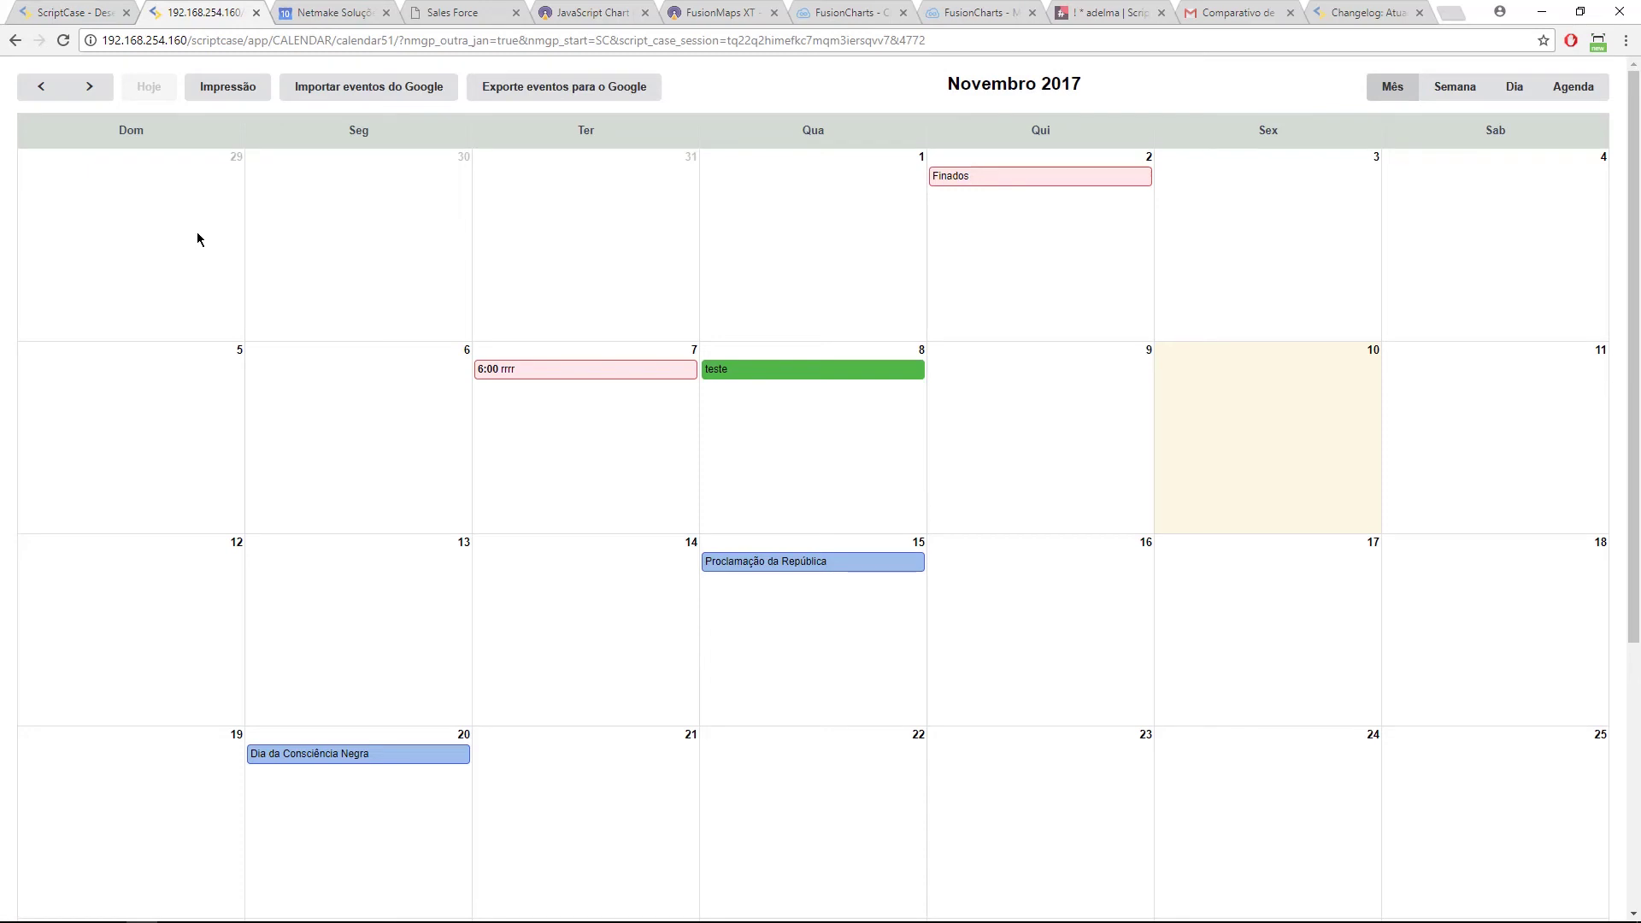
click(736, 564)
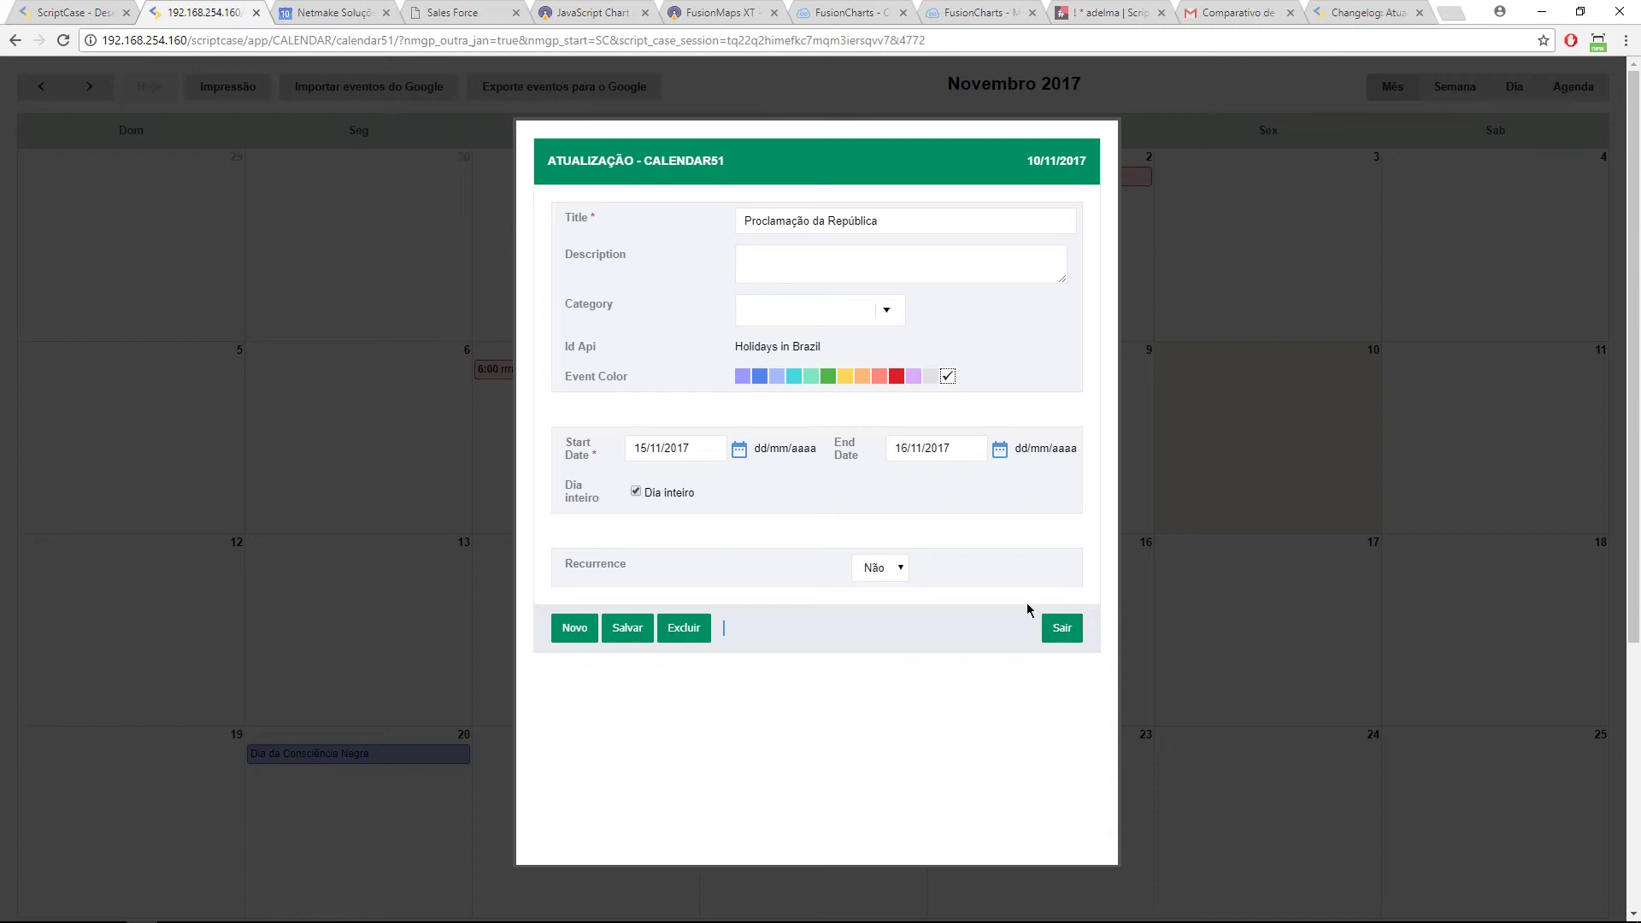
click(68, 12)
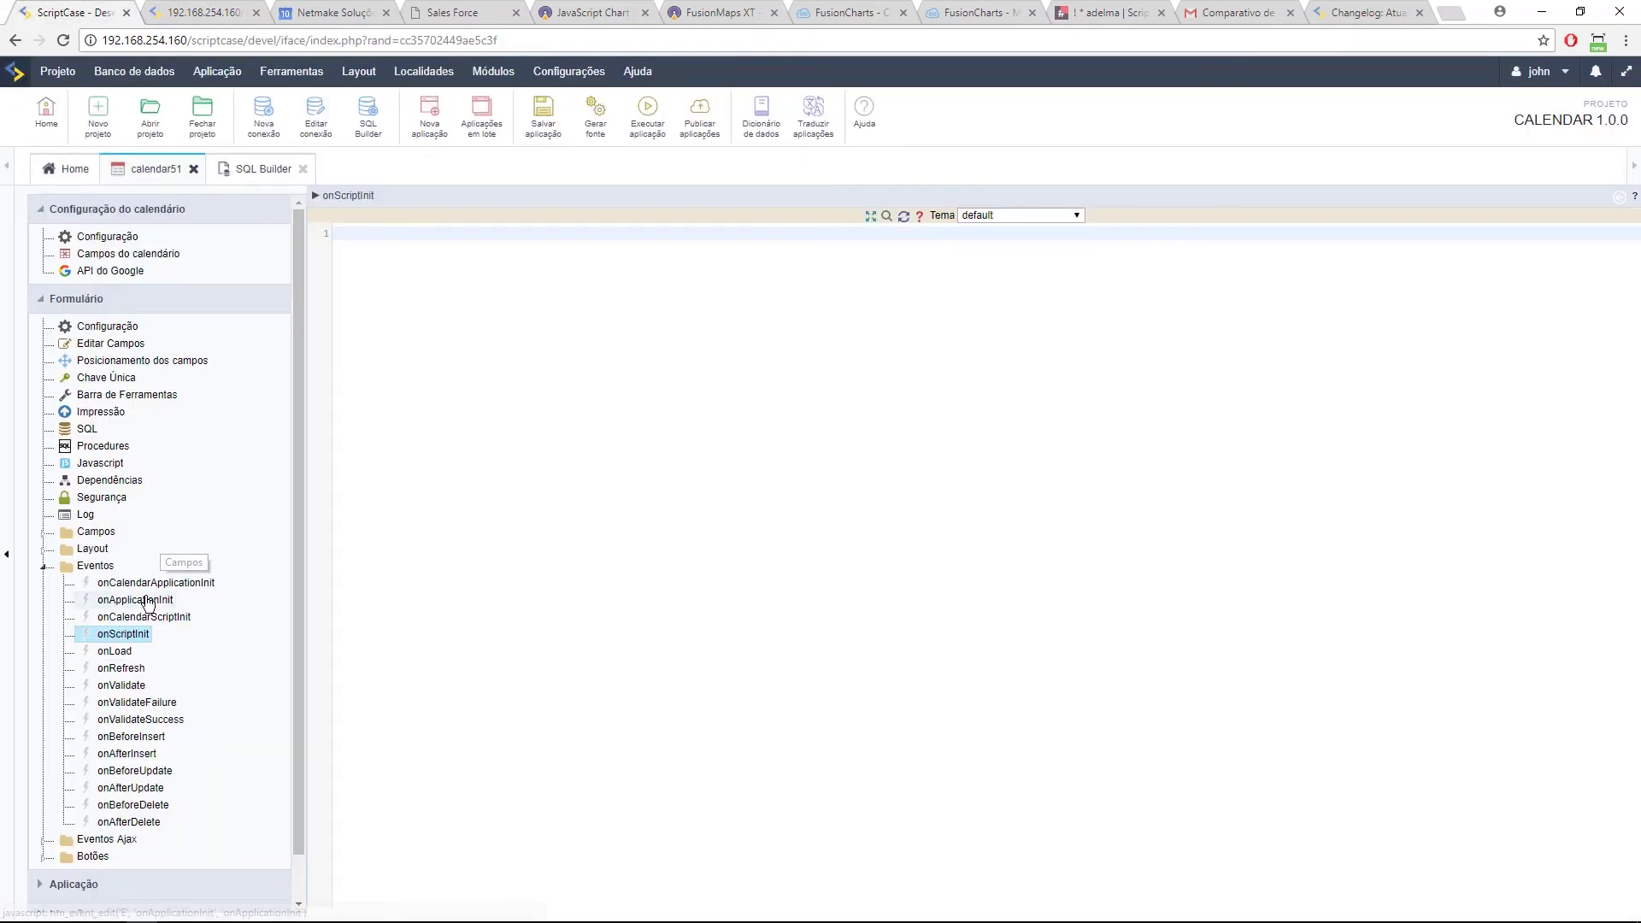
click(147, 10)
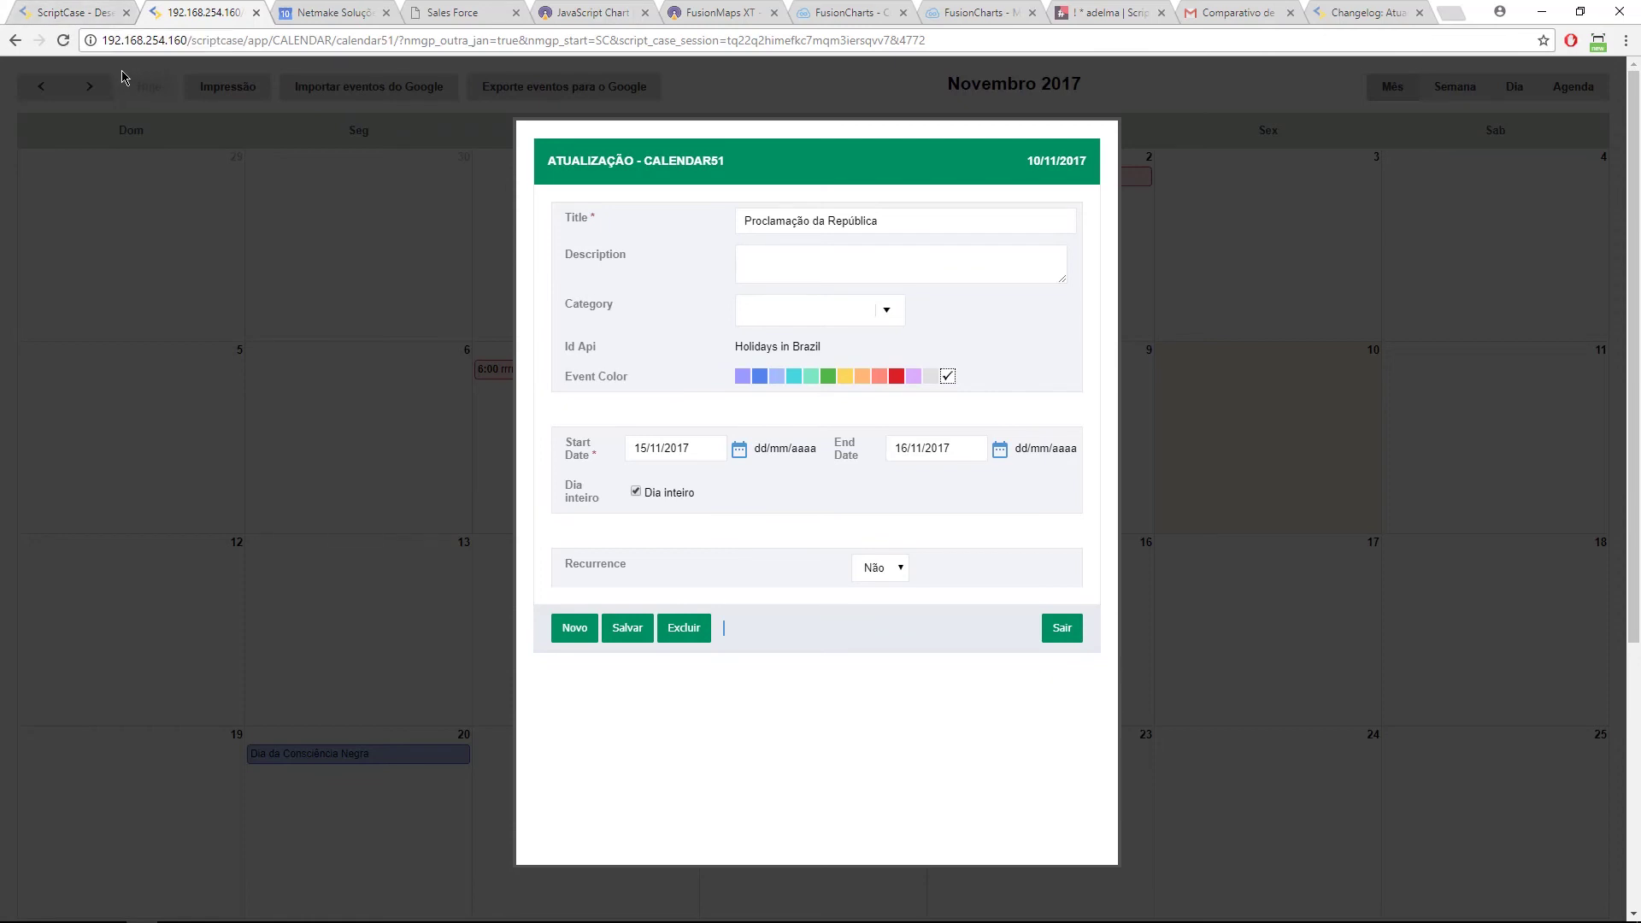
click(81, 12)
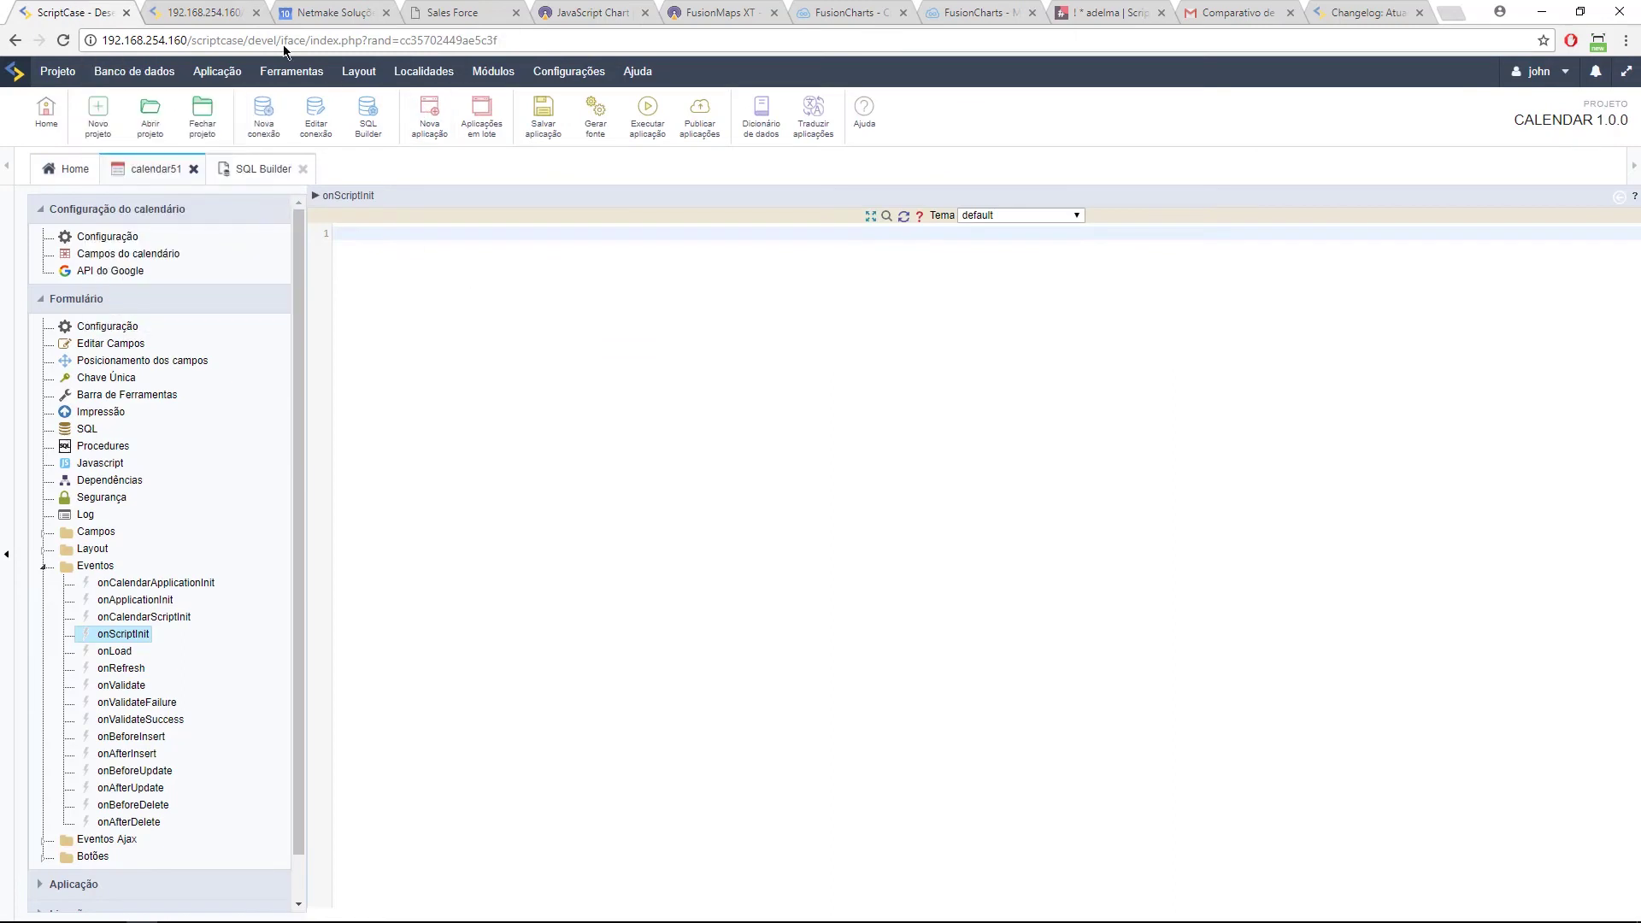
click(195, 10)
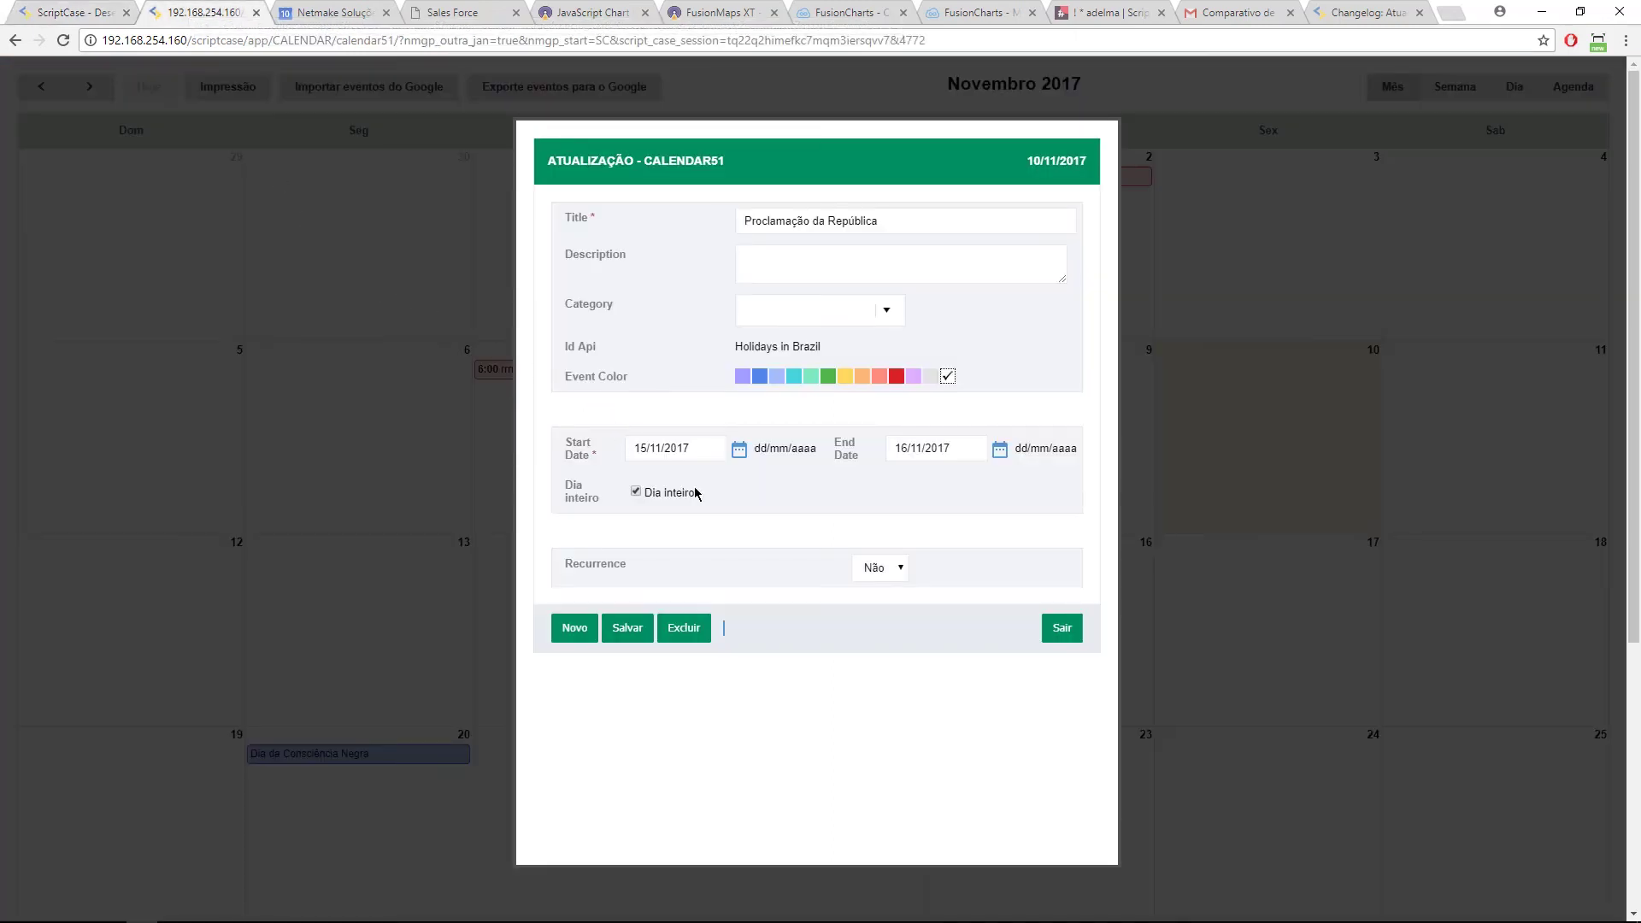
click(897, 570)
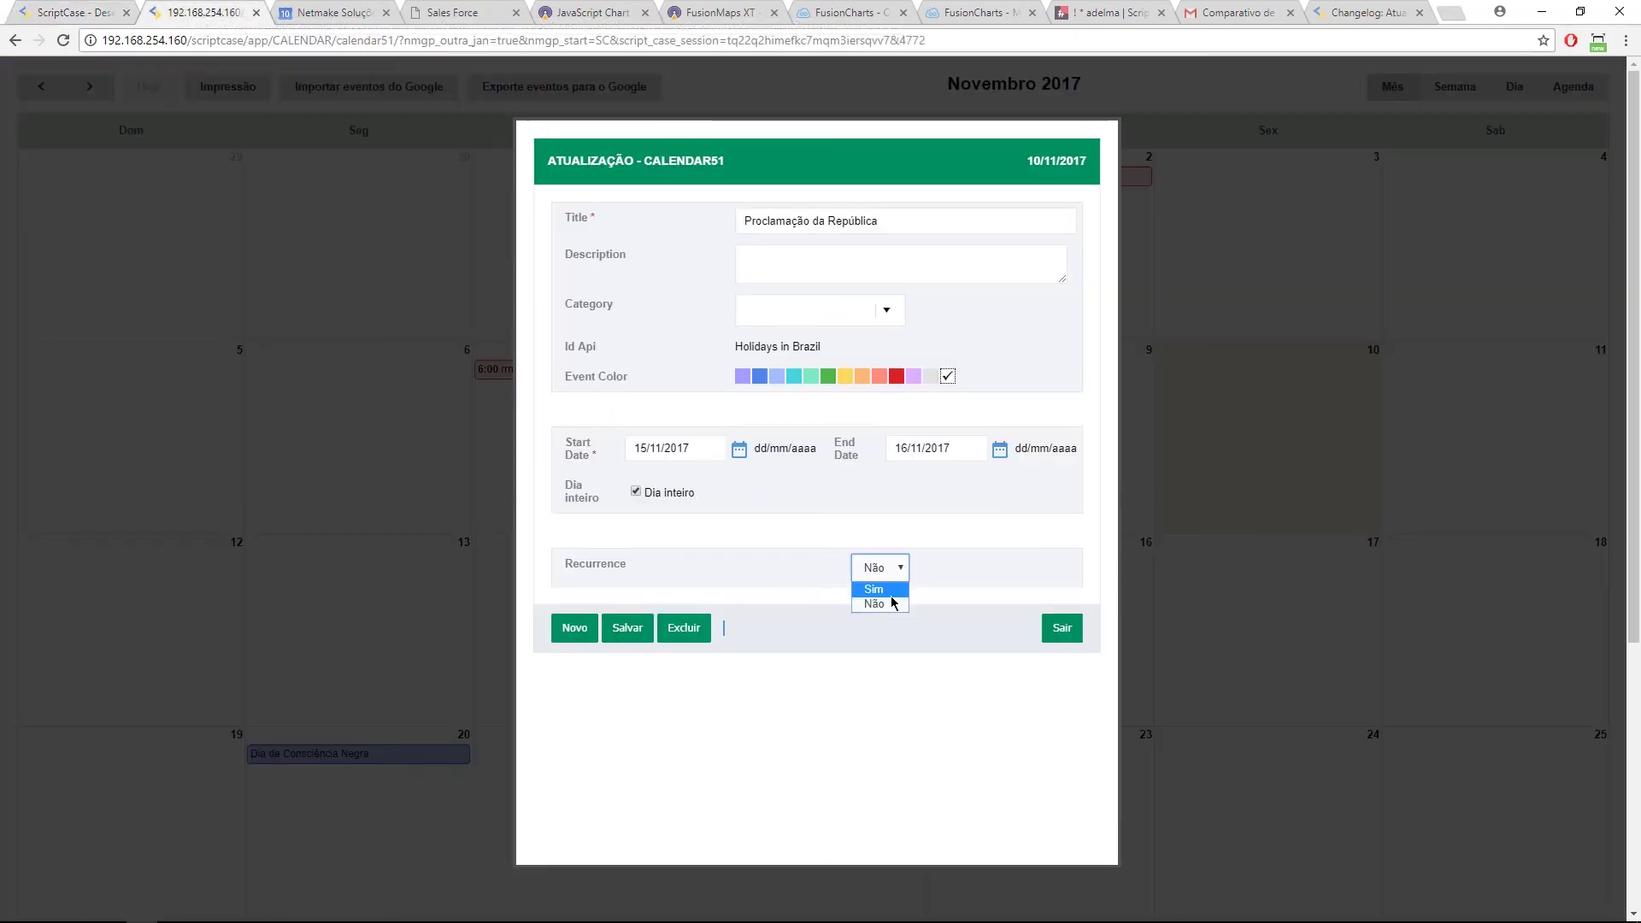
click(876, 588)
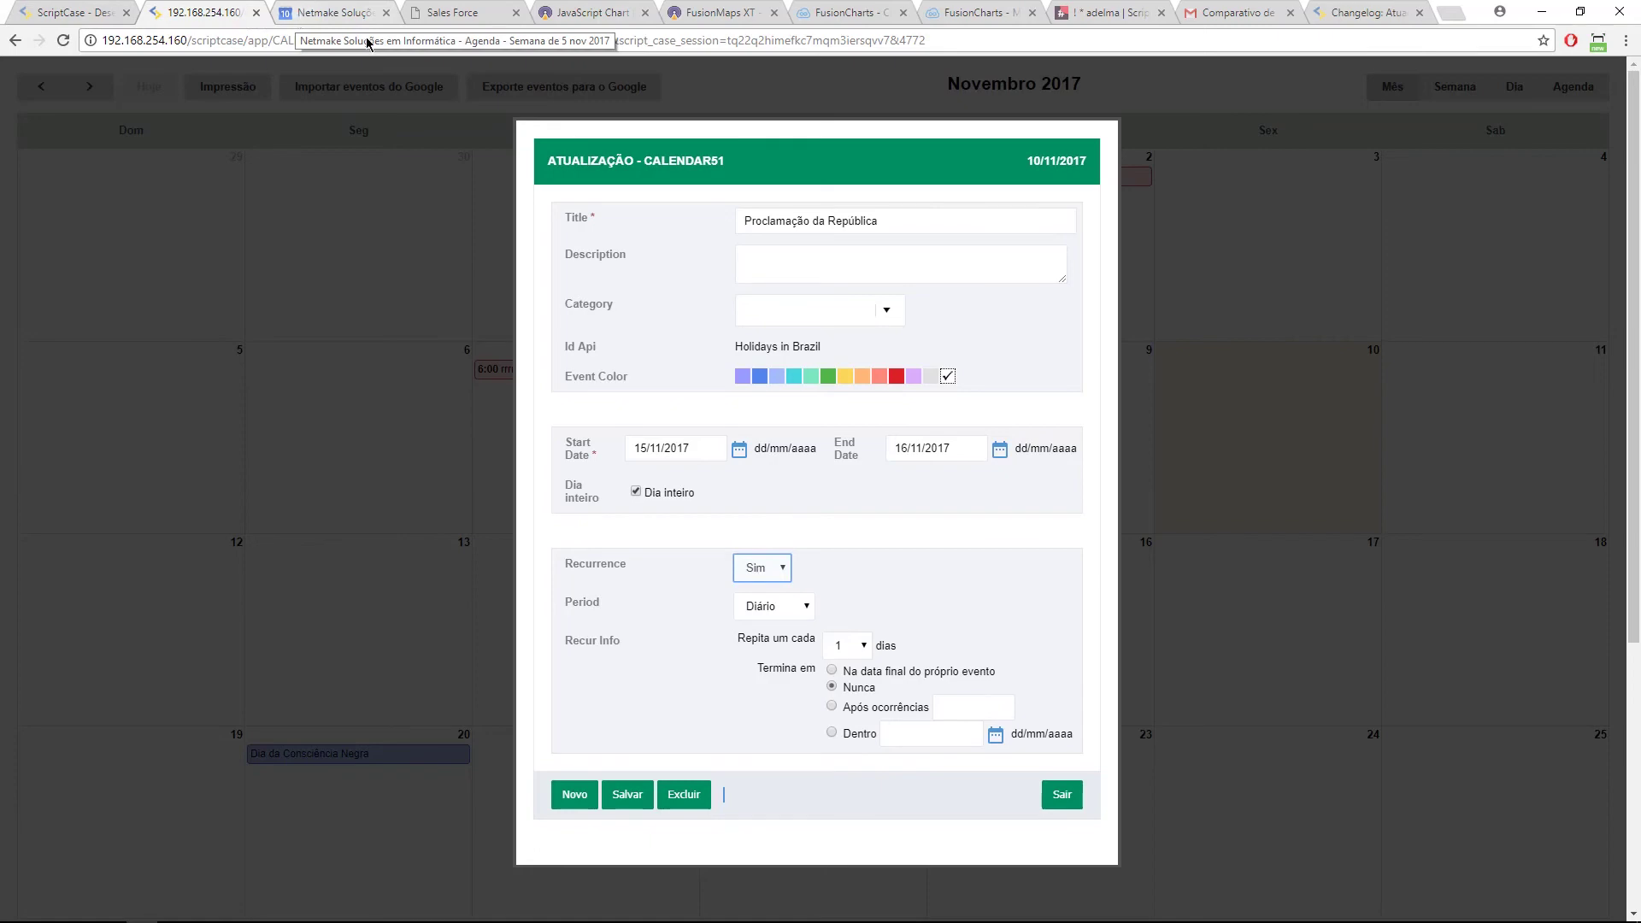
click(299, 17)
click(231, 12)
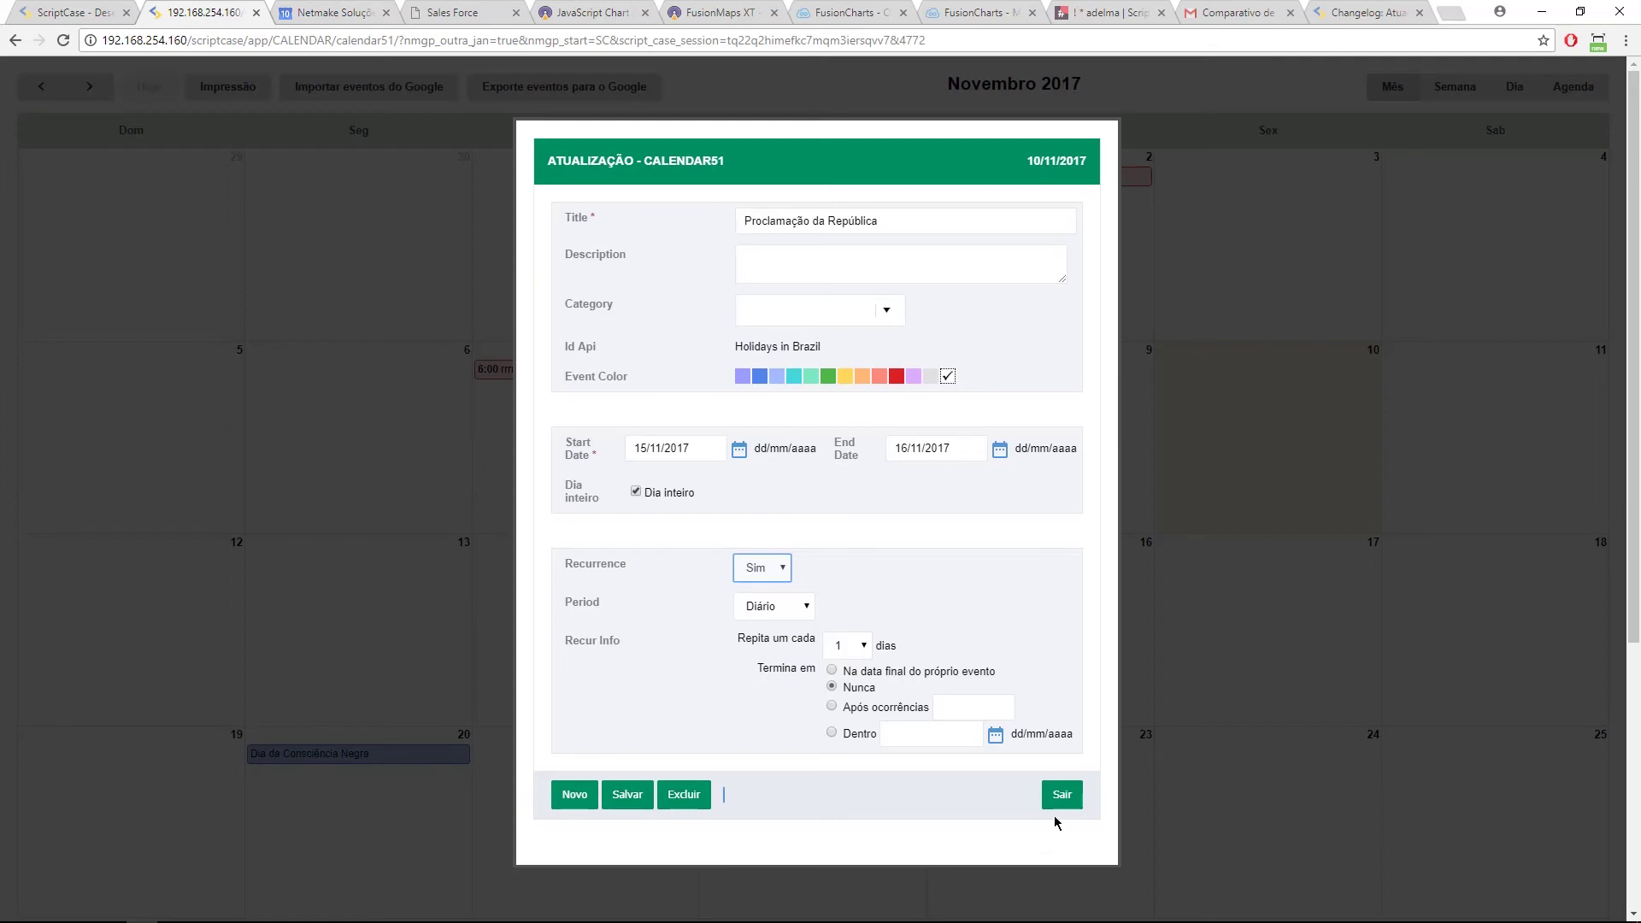
click(1060, 794)
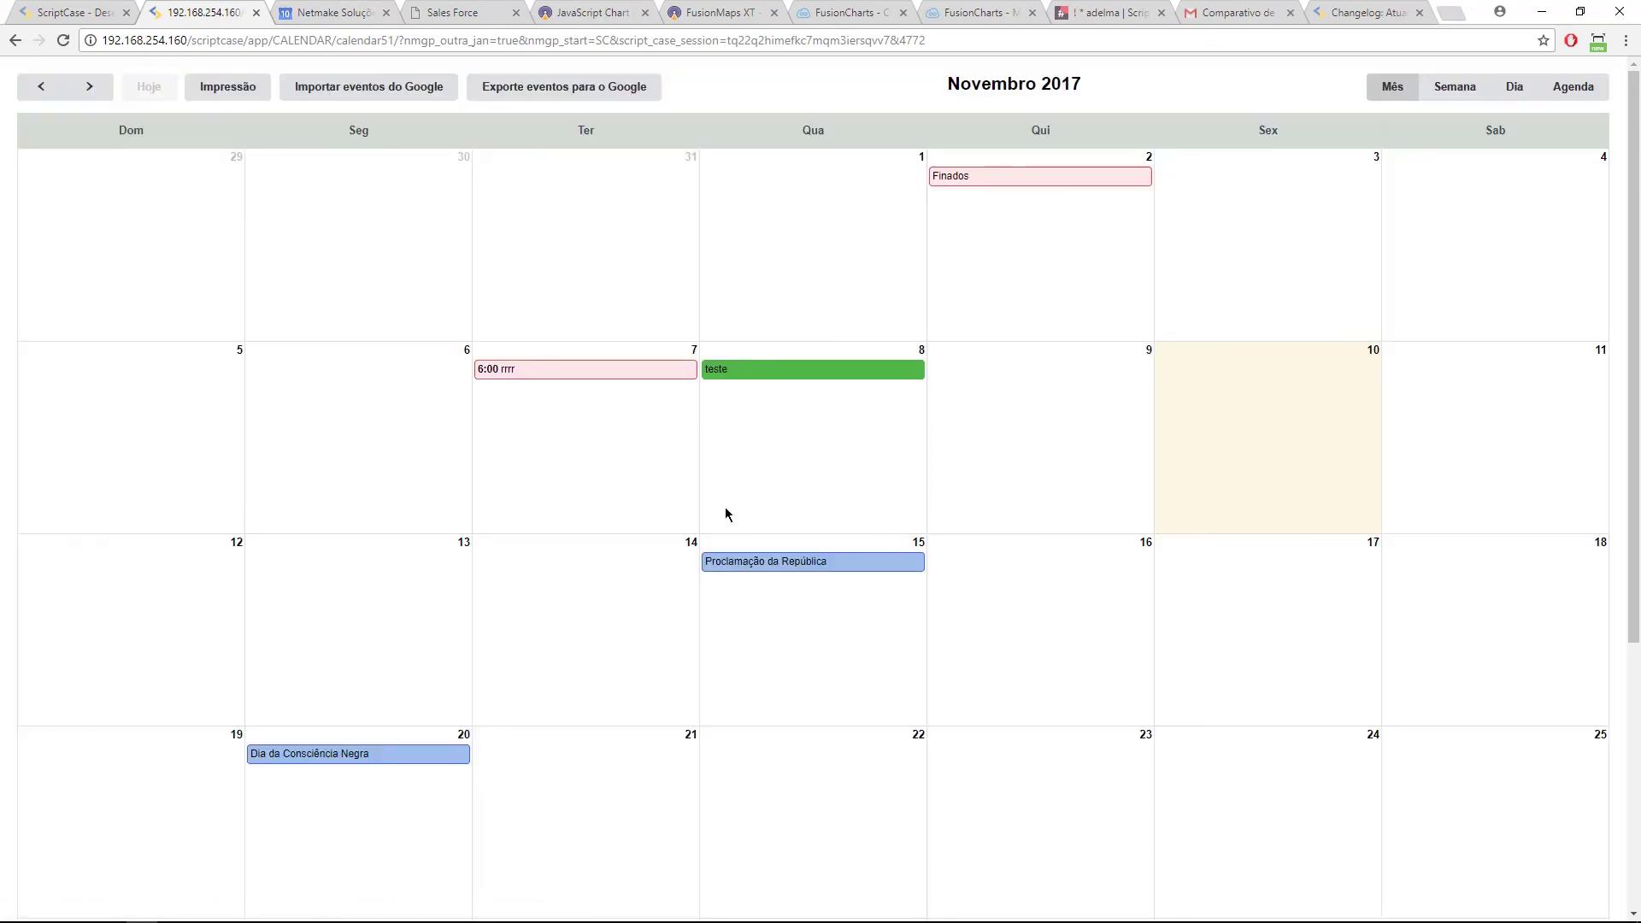
Step: Inspect the Proclamação da República event's enclosing <a> element in DevTools, then return to ScriptCase
right_click(723, 562)
click(811, 775)
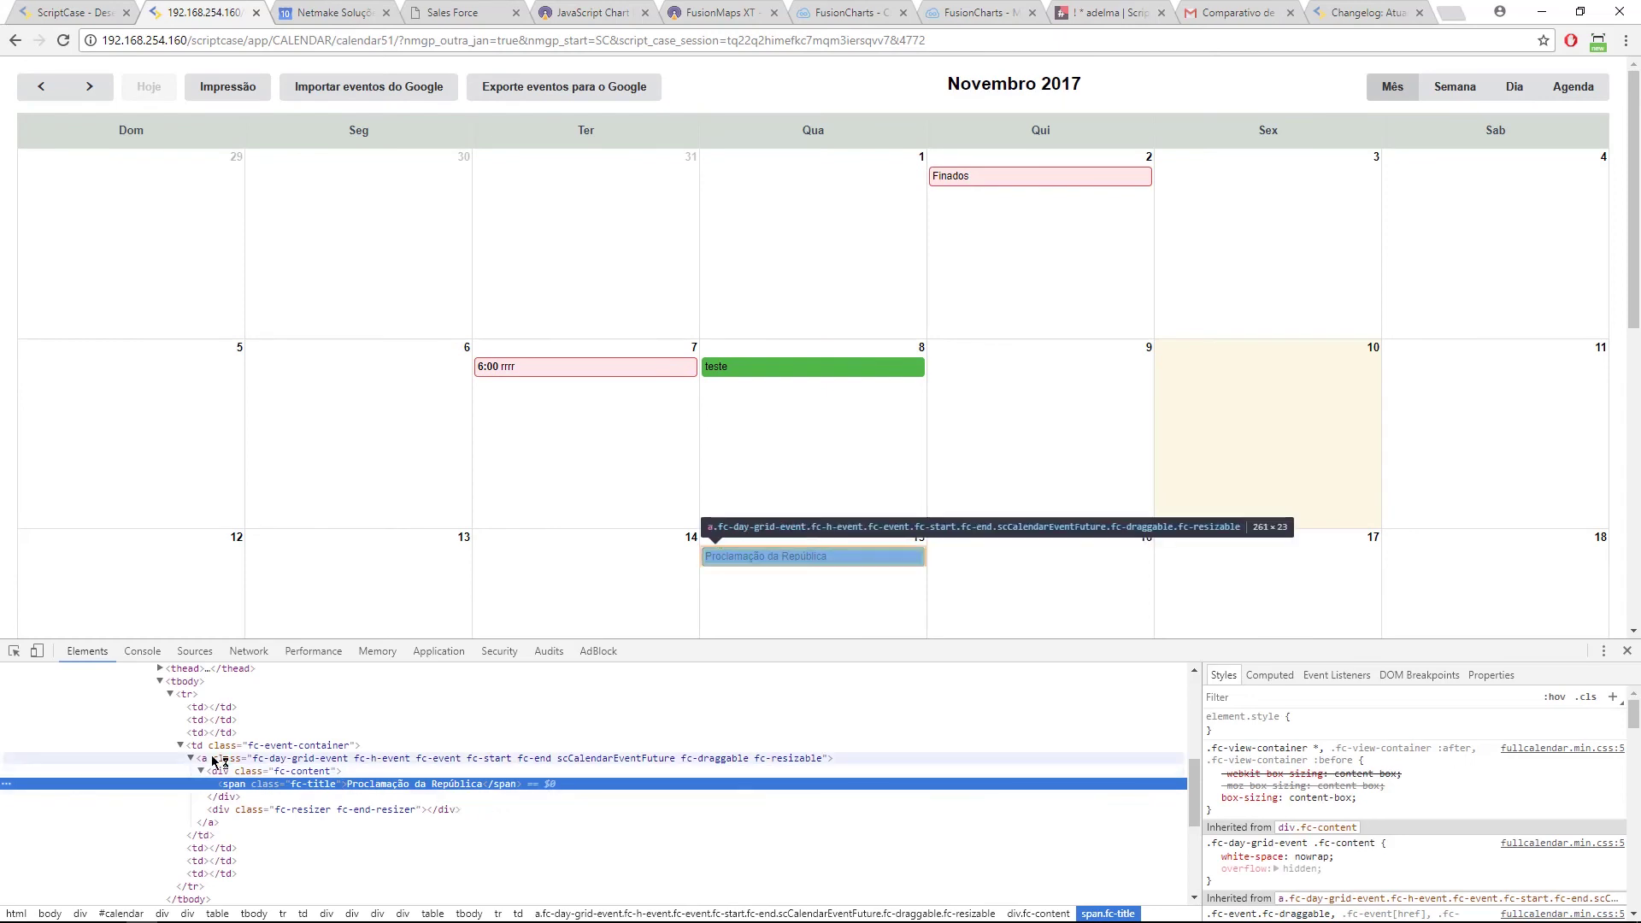
click(478, 758)
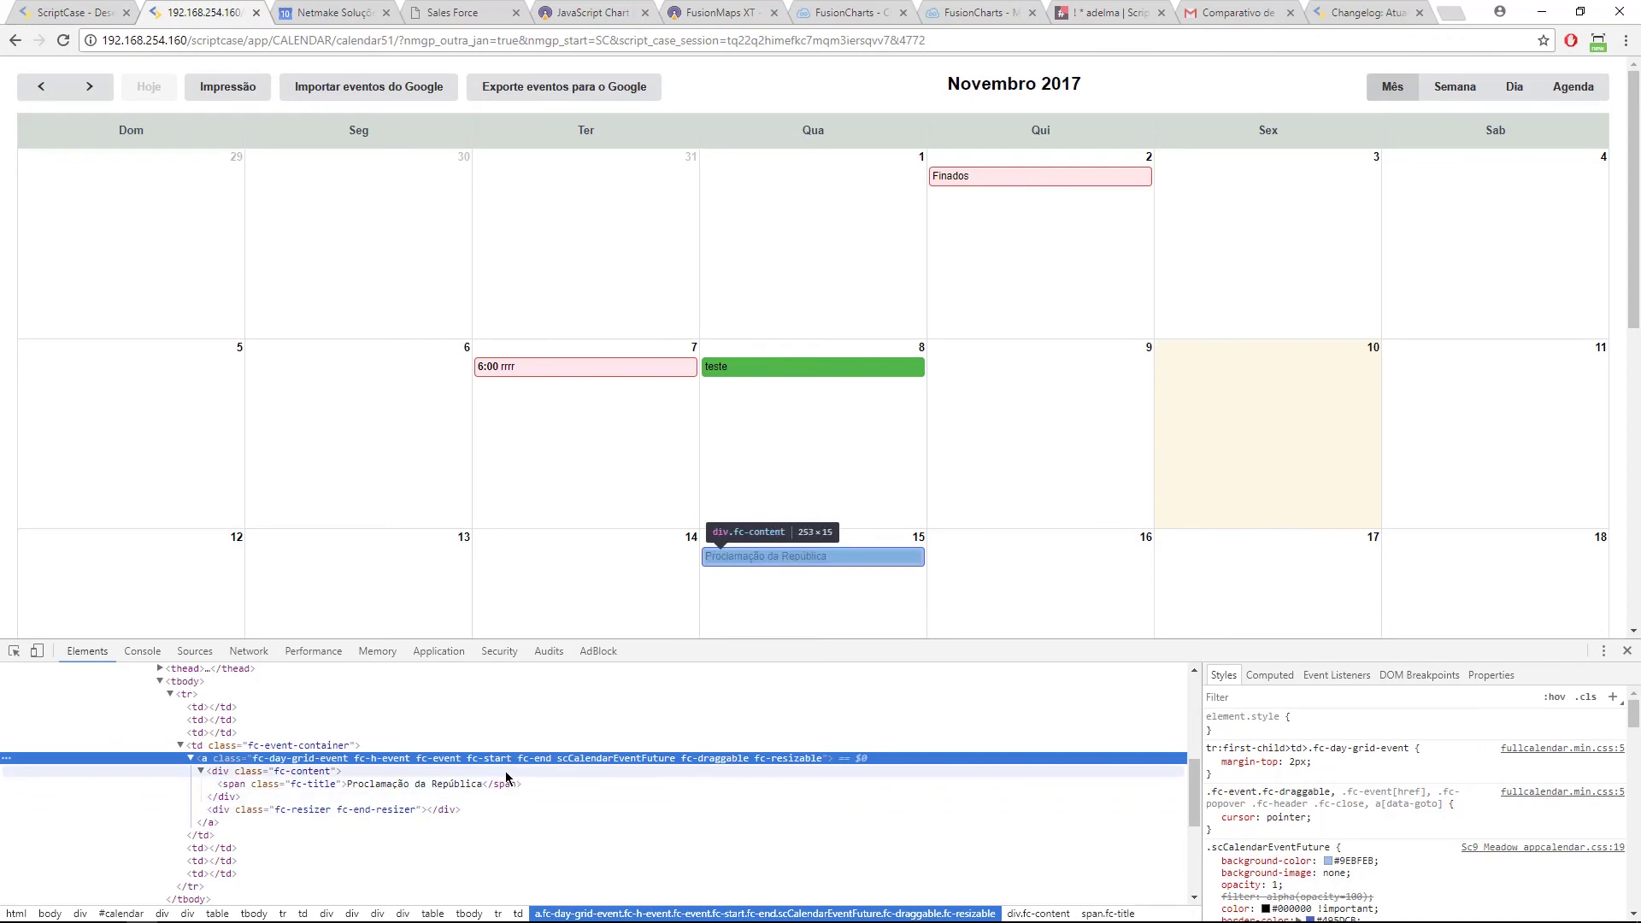
key(F12)
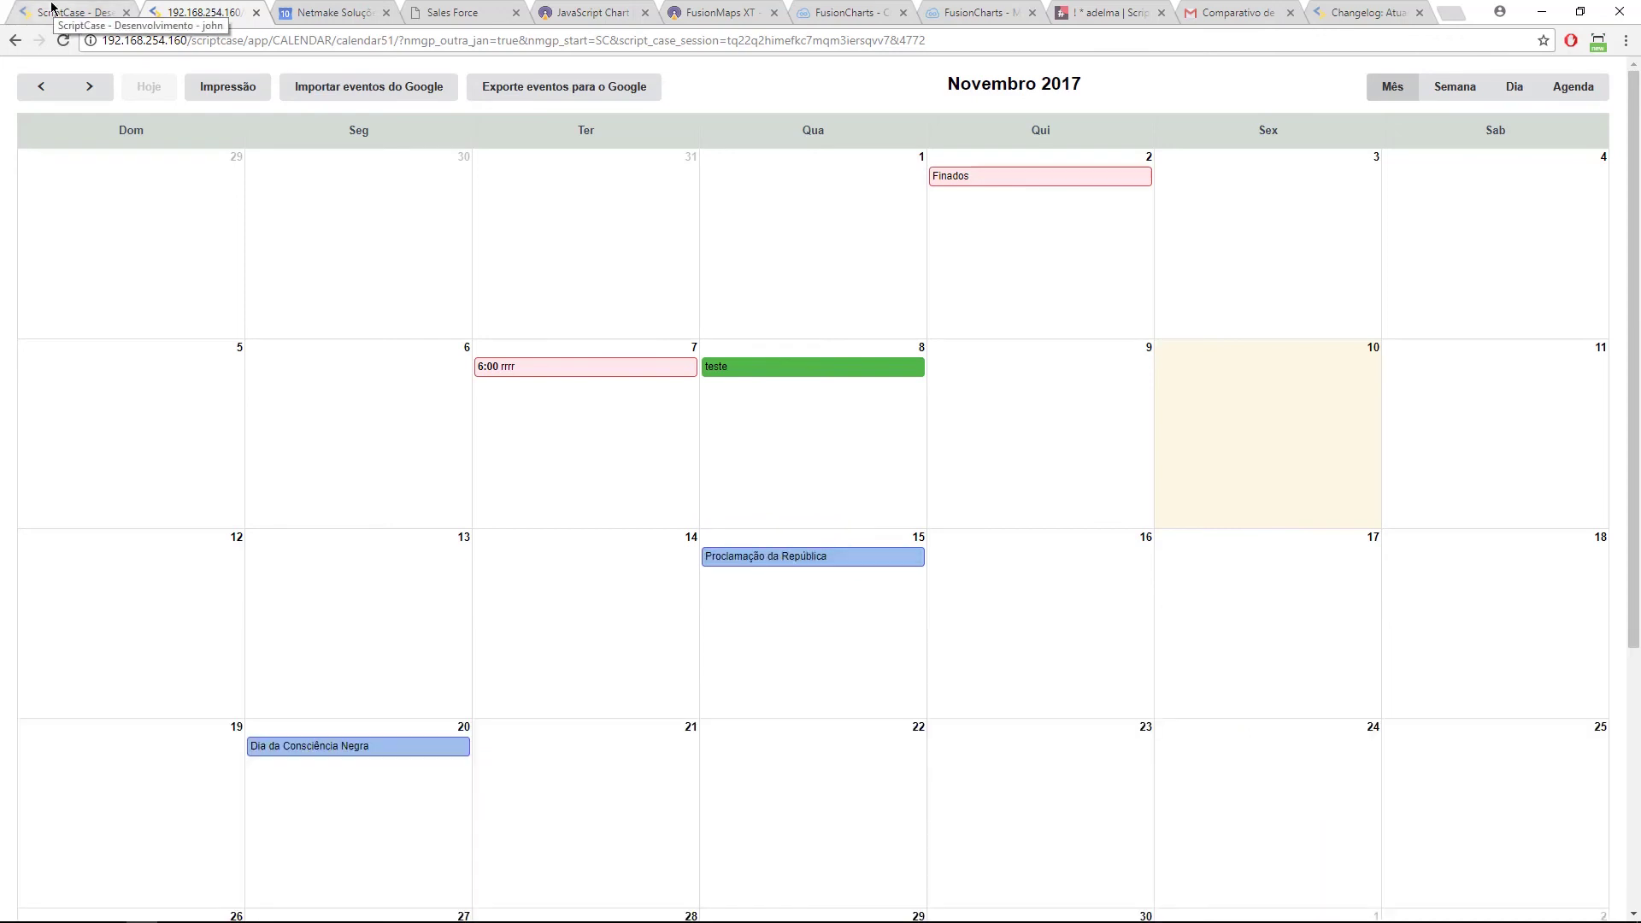
click(51, 11)
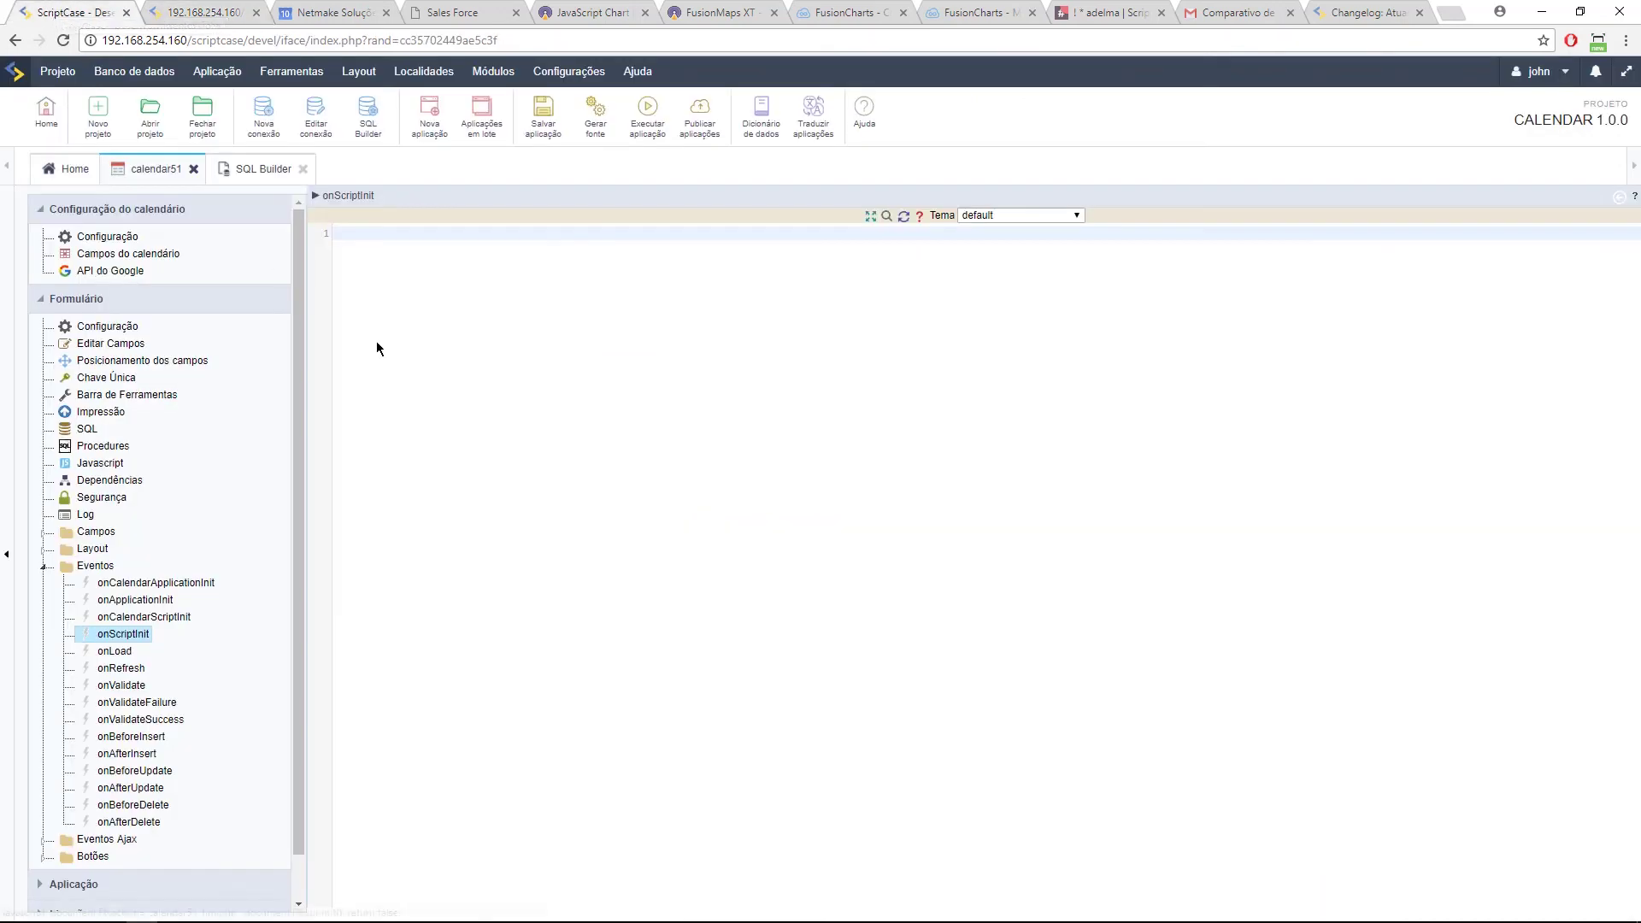
Step: Check the 20-minute Intervalo de tempo in calendar51's Configuração, then return to the running calendar
click(125, 236)
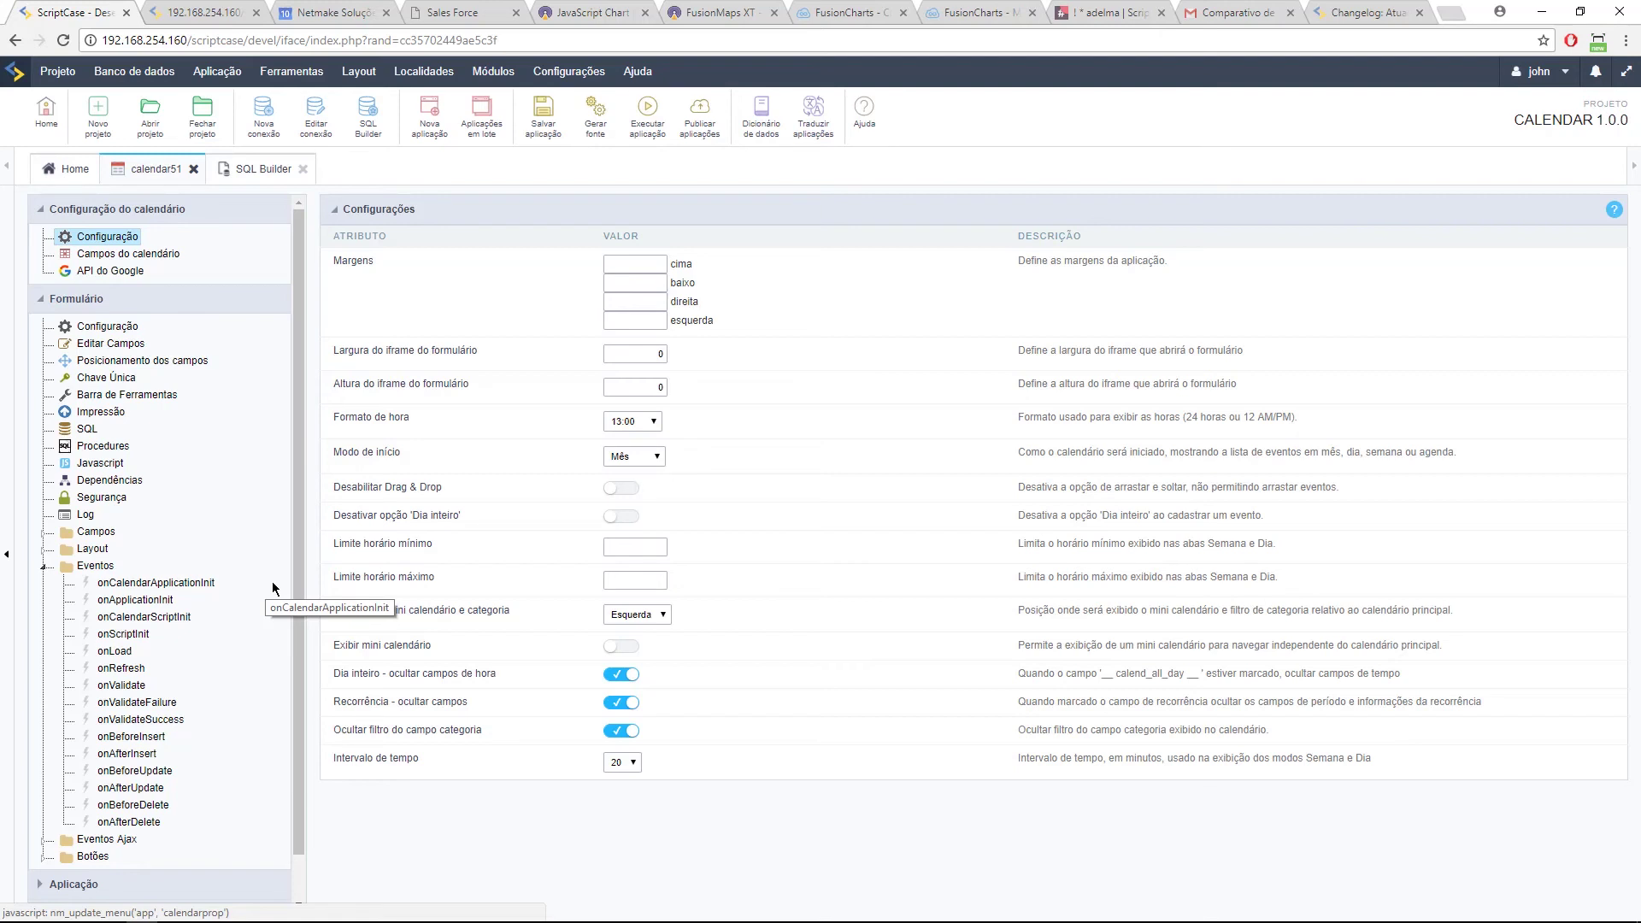
click(647, 111)
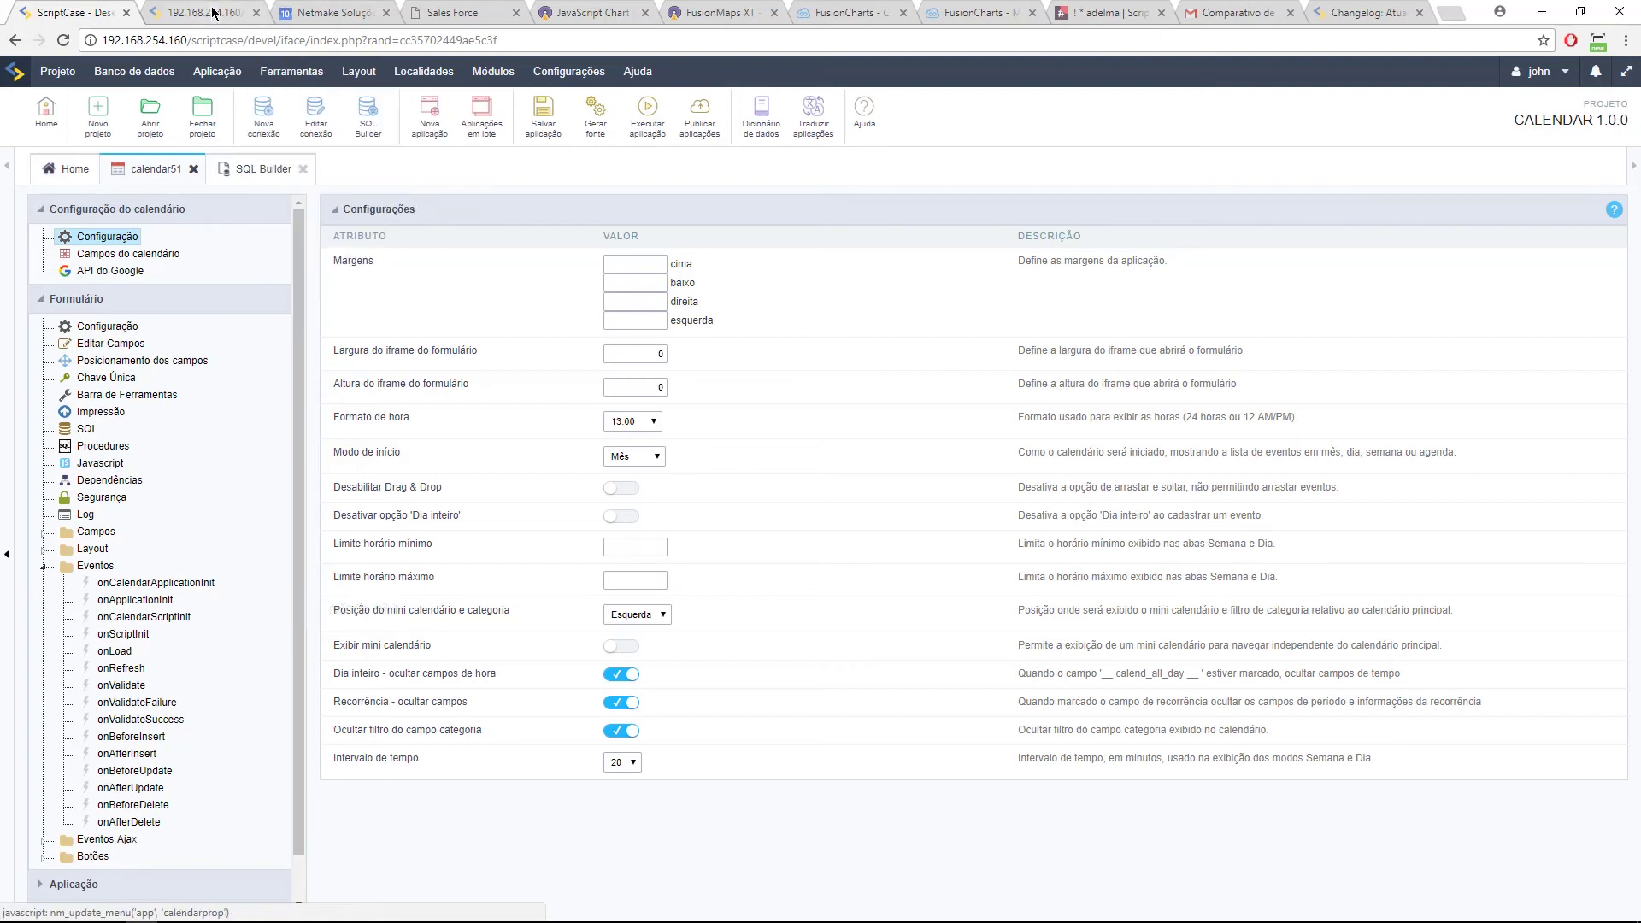
Step: Restore, widen and re-maximize the Chrome window, then navigate back with Alt+Left
click(1580, 11)
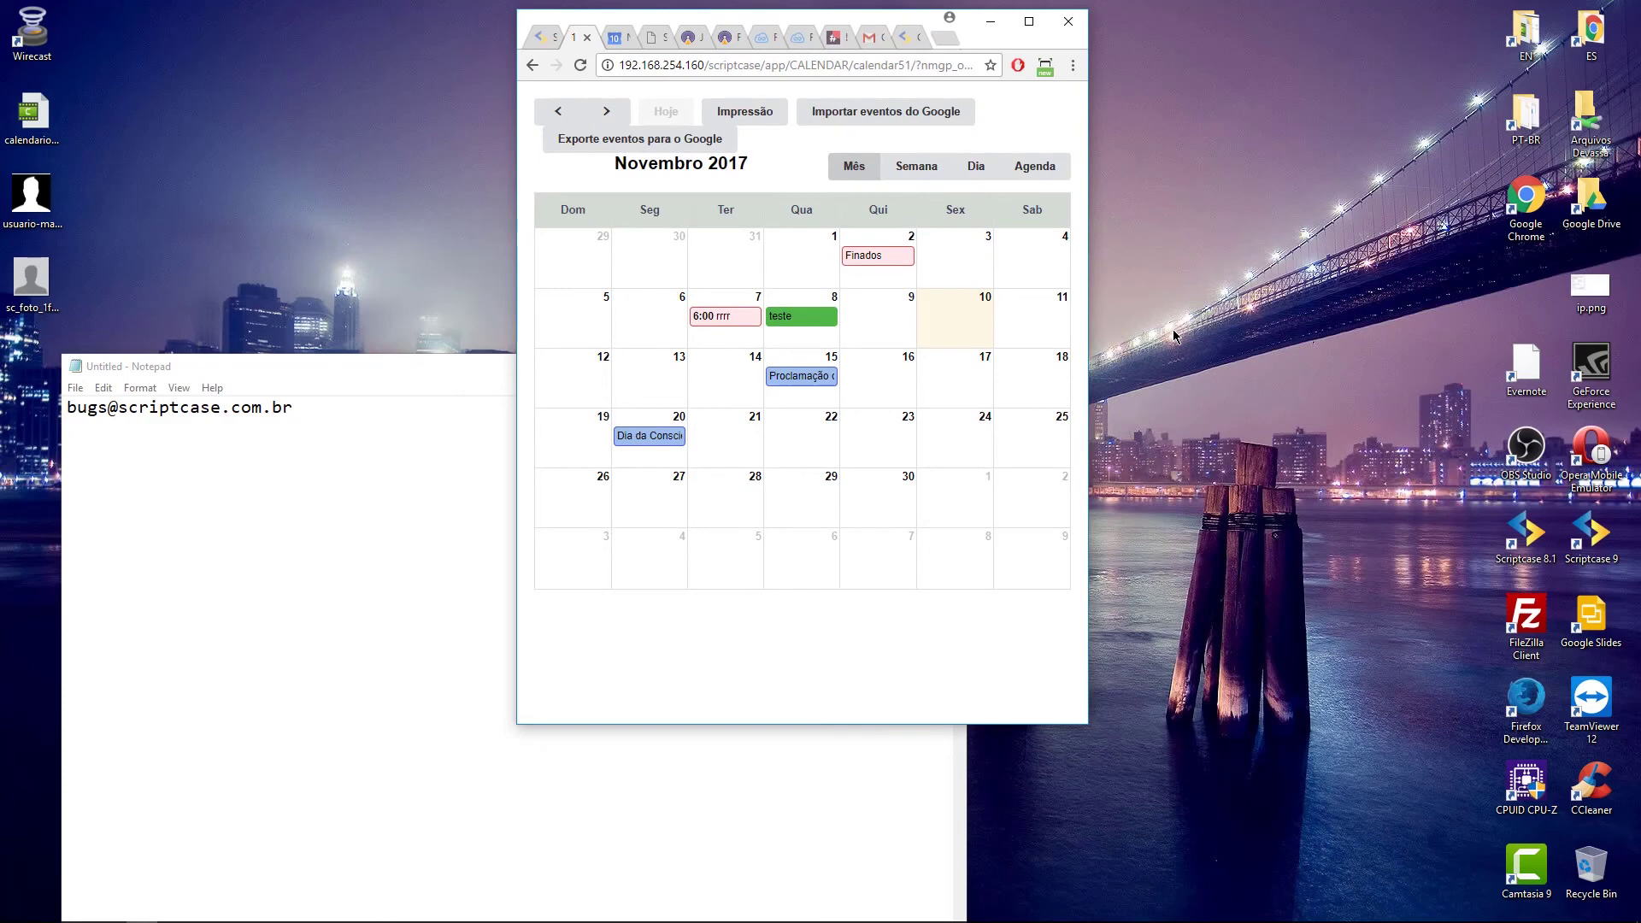
drag(1088, 275, 1311, 307)
click(1257, 22)
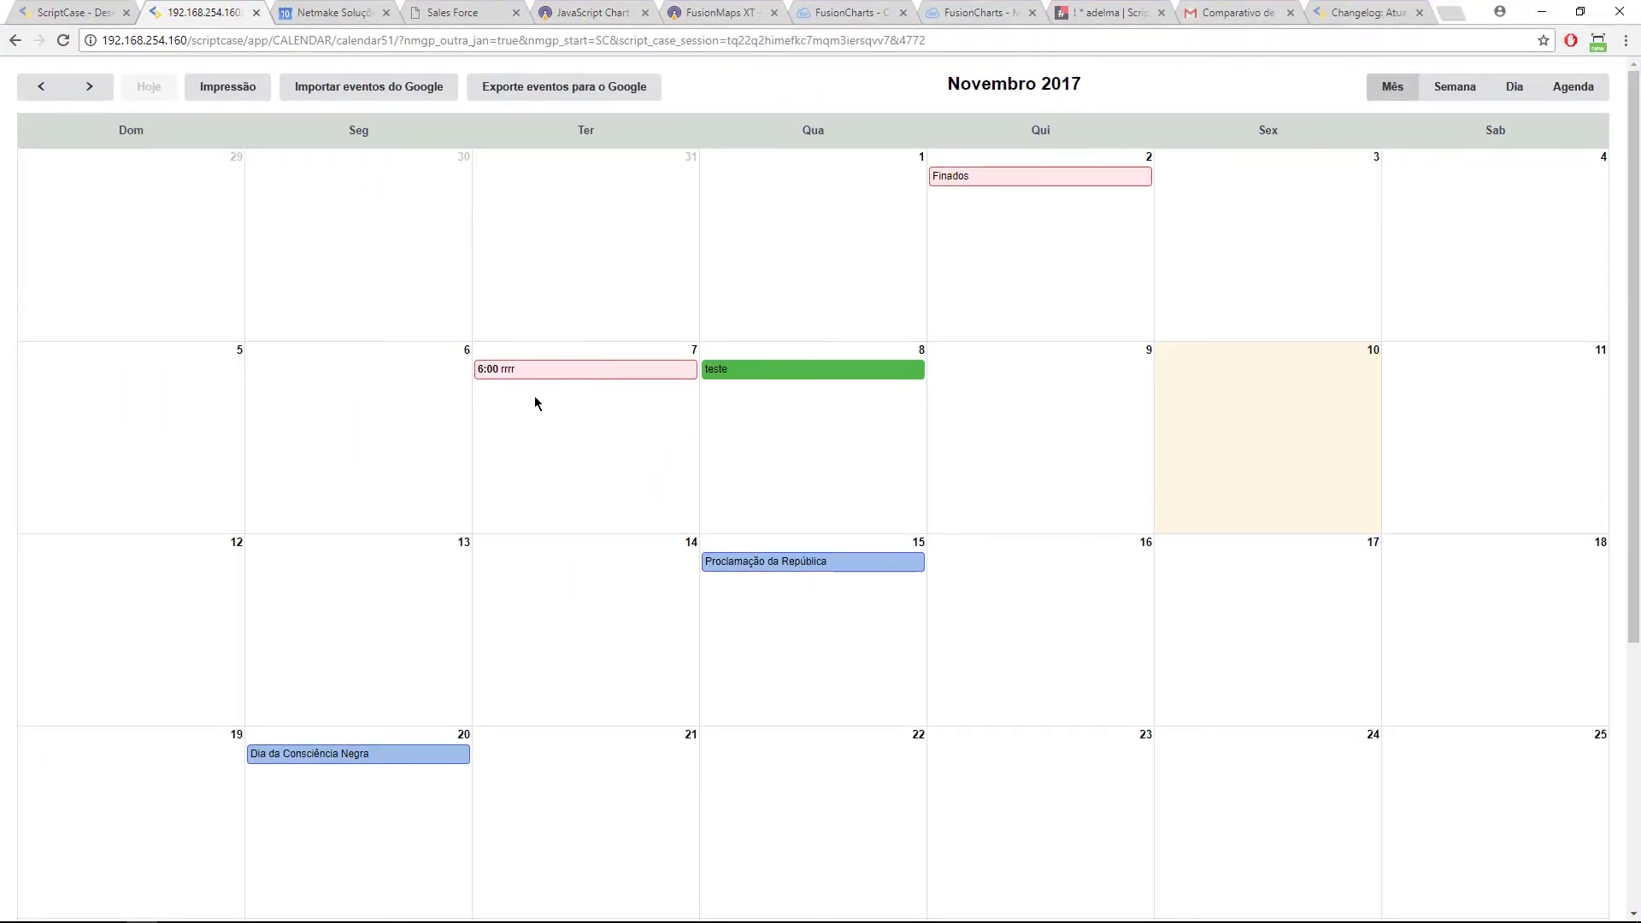
key(alt+Left)
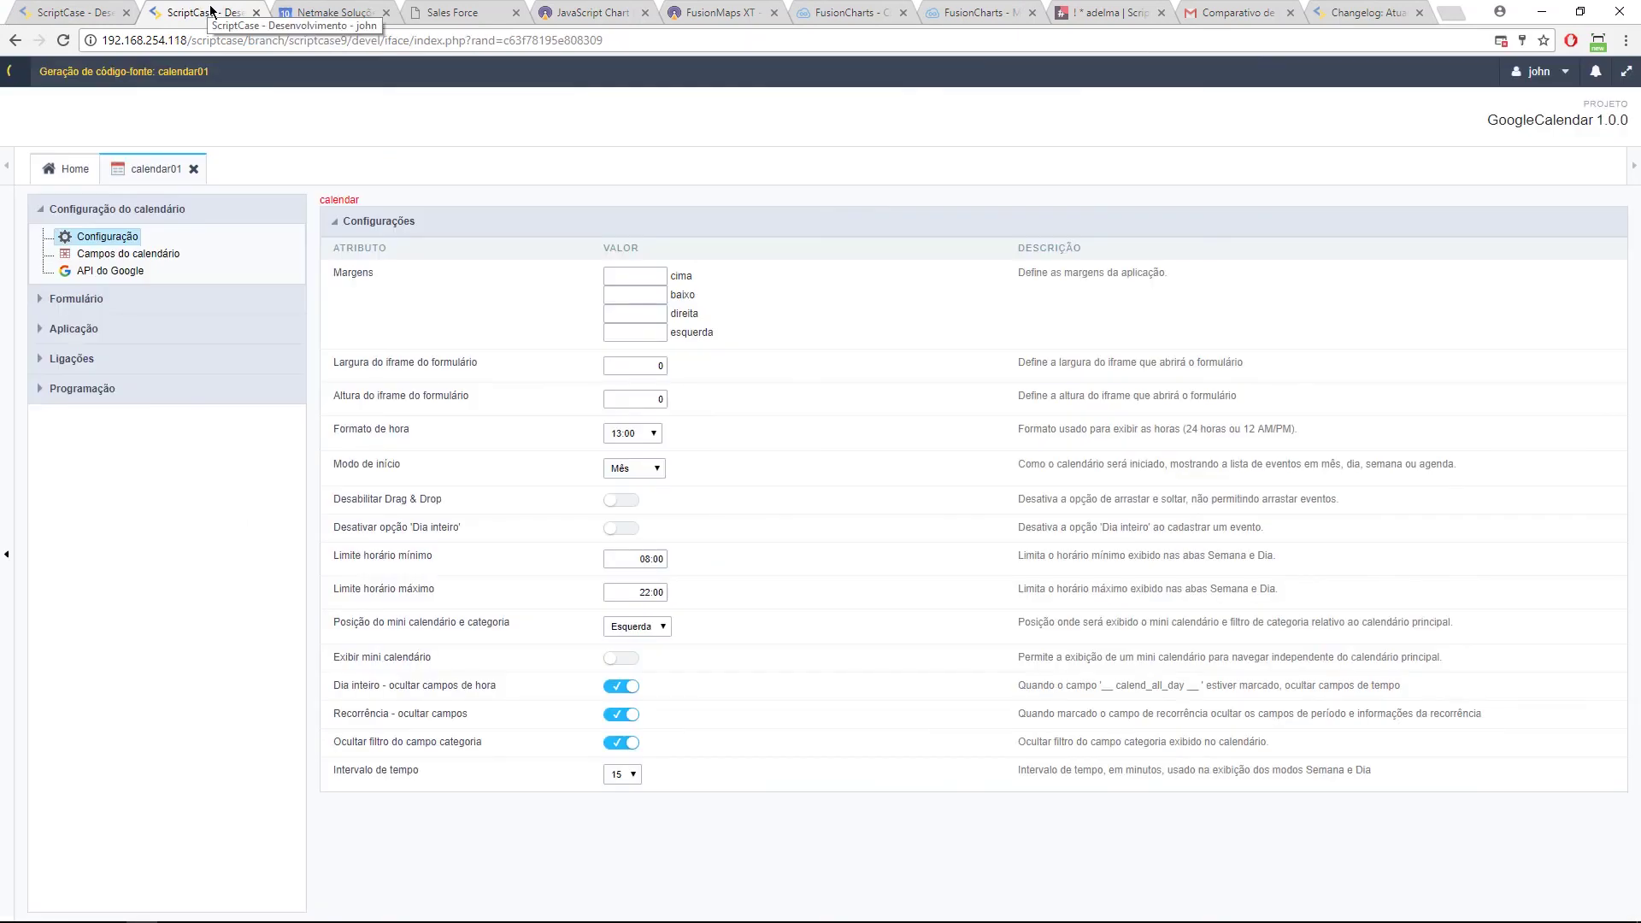